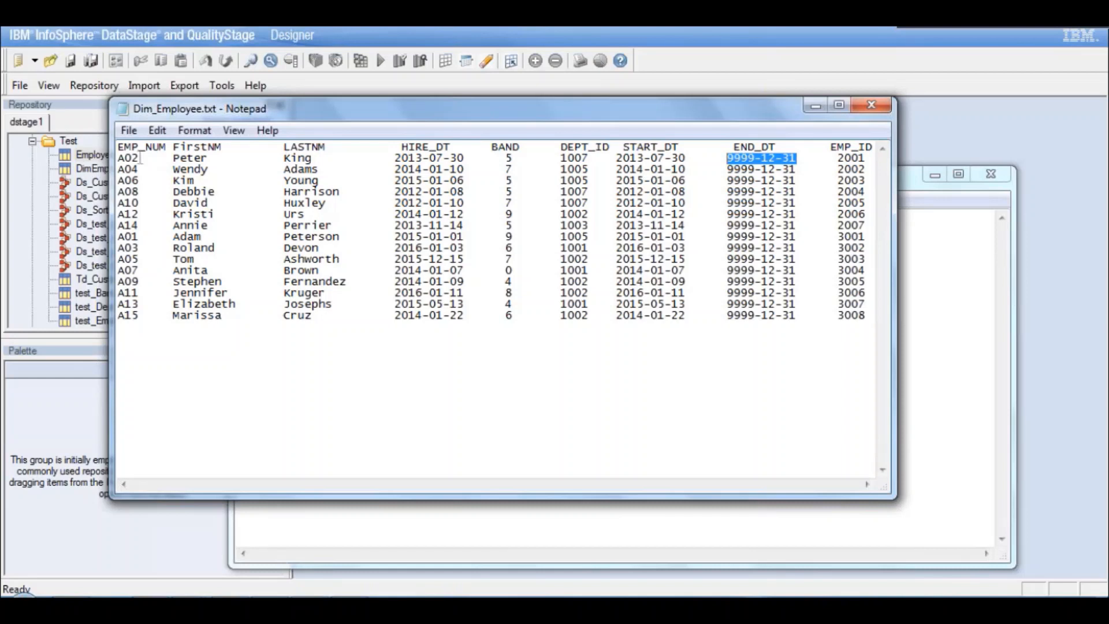
Examine the key, band and date columns in Dim_Employee.txt and the incoming records in test_Emp_incr.txt, minimizing both files
left_click_drag(141, 157, 105, 157)
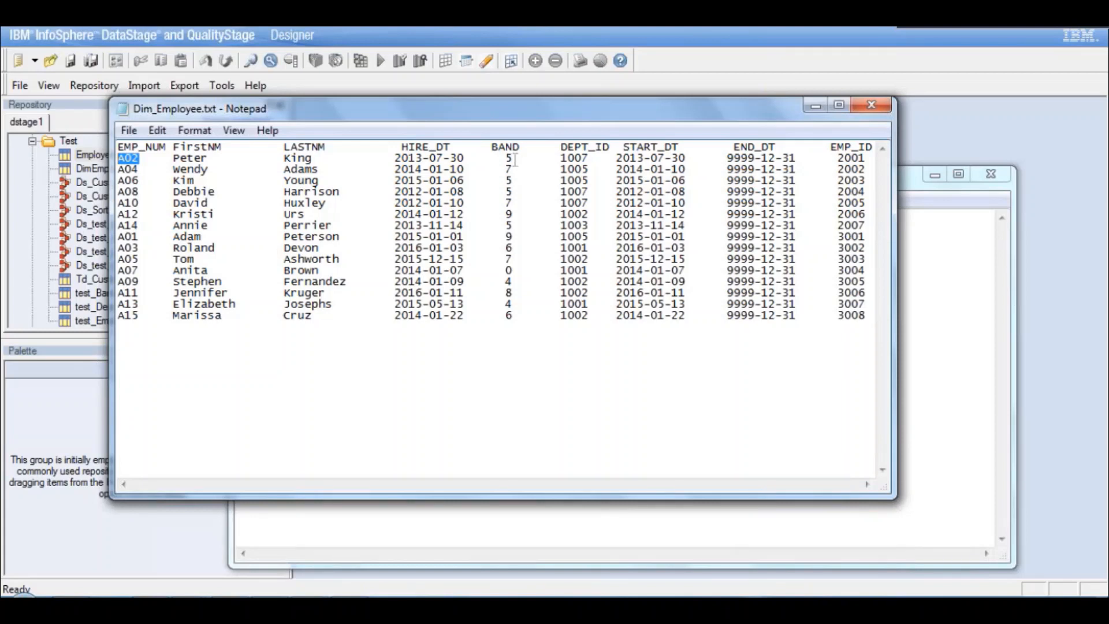
left_click_drag(515, 159, 506, 160)
left_click(823, 105)
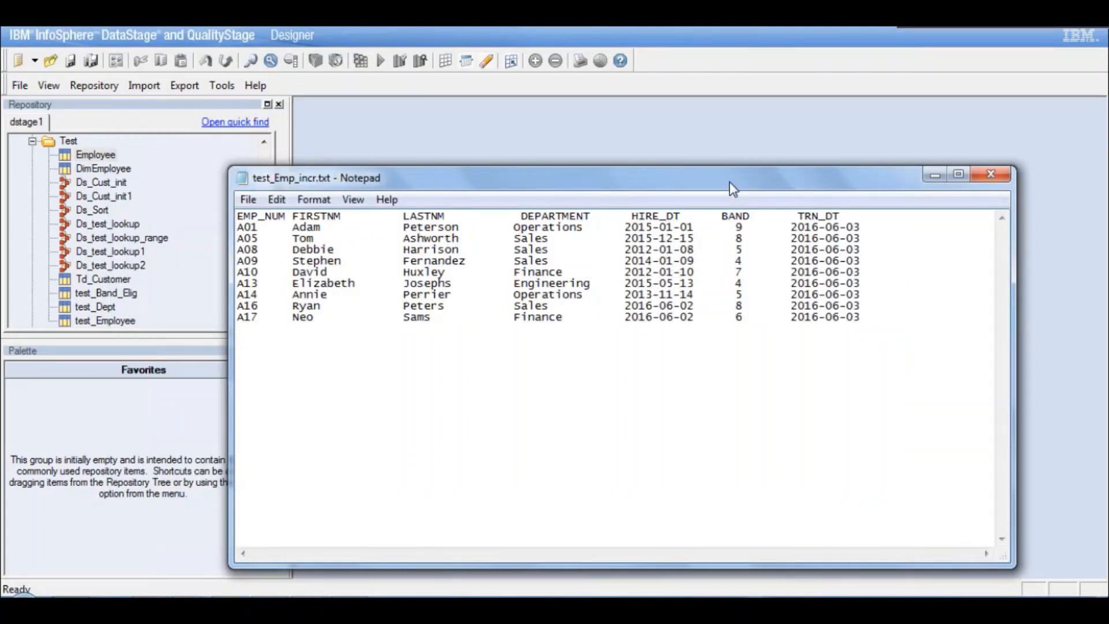
left_click_drag(730, 182, 692, 153)
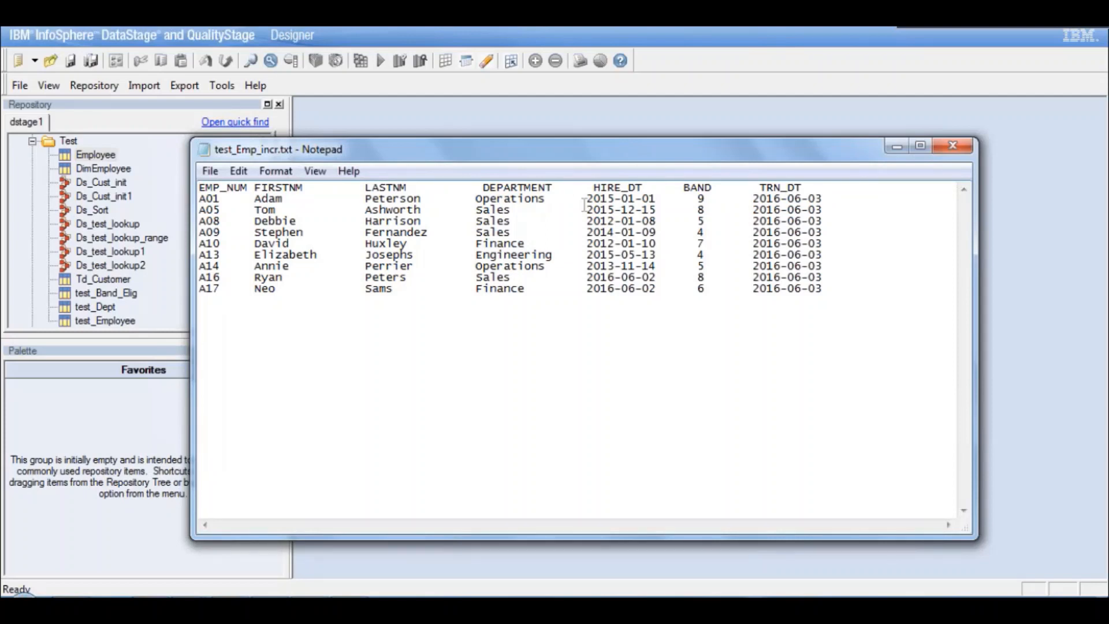
left_click(894, 148)
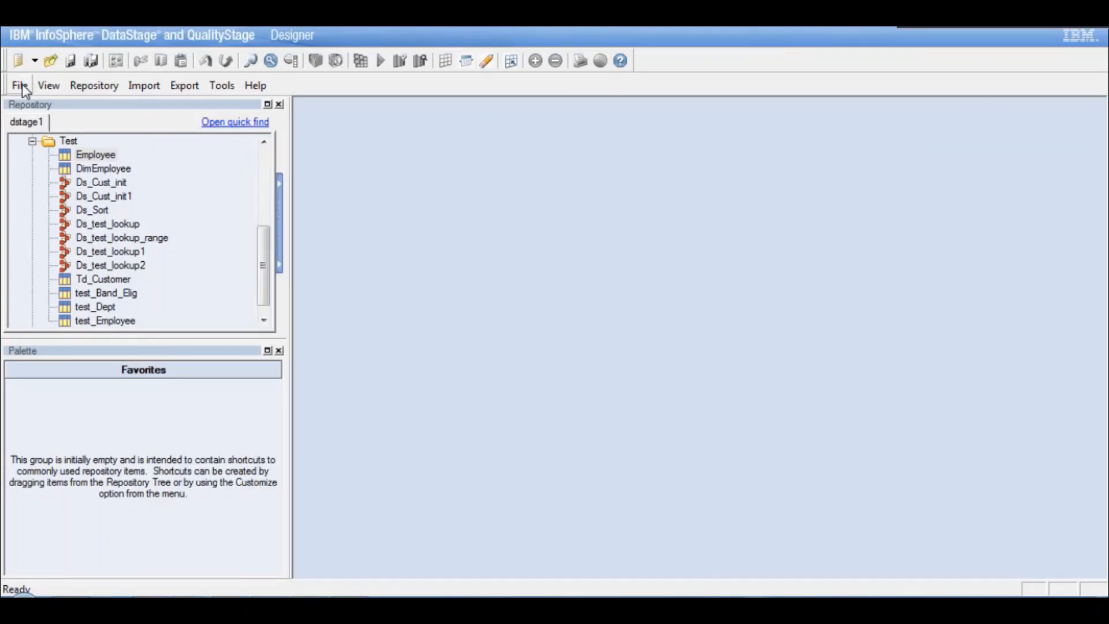
Create a new parallel job and maximize its design canvas
left_click(22, 85)
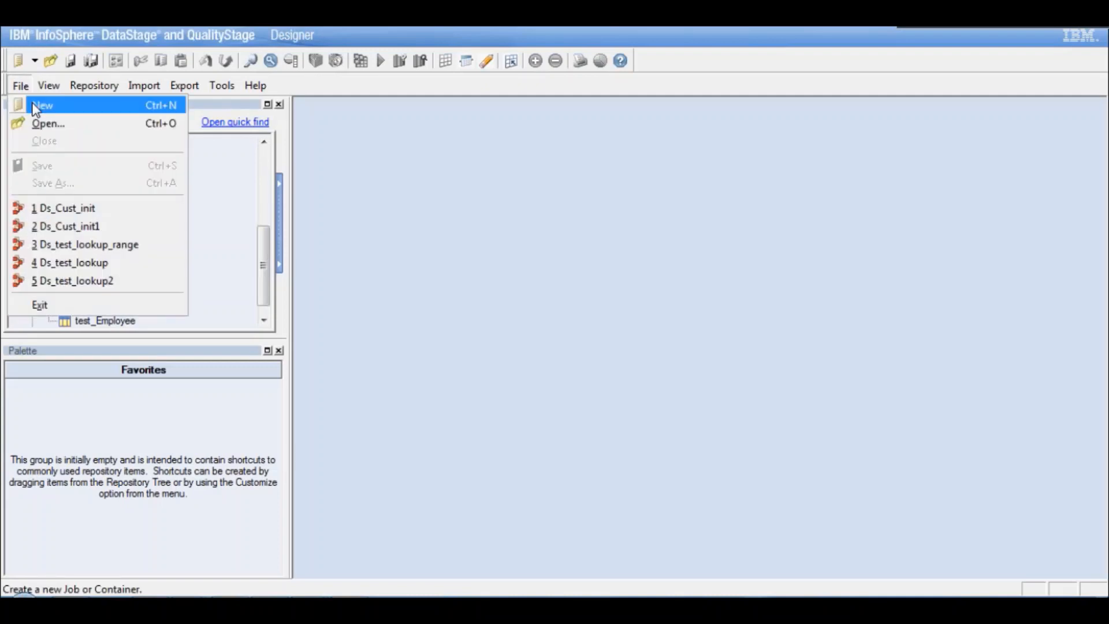
left_click(42, 104)
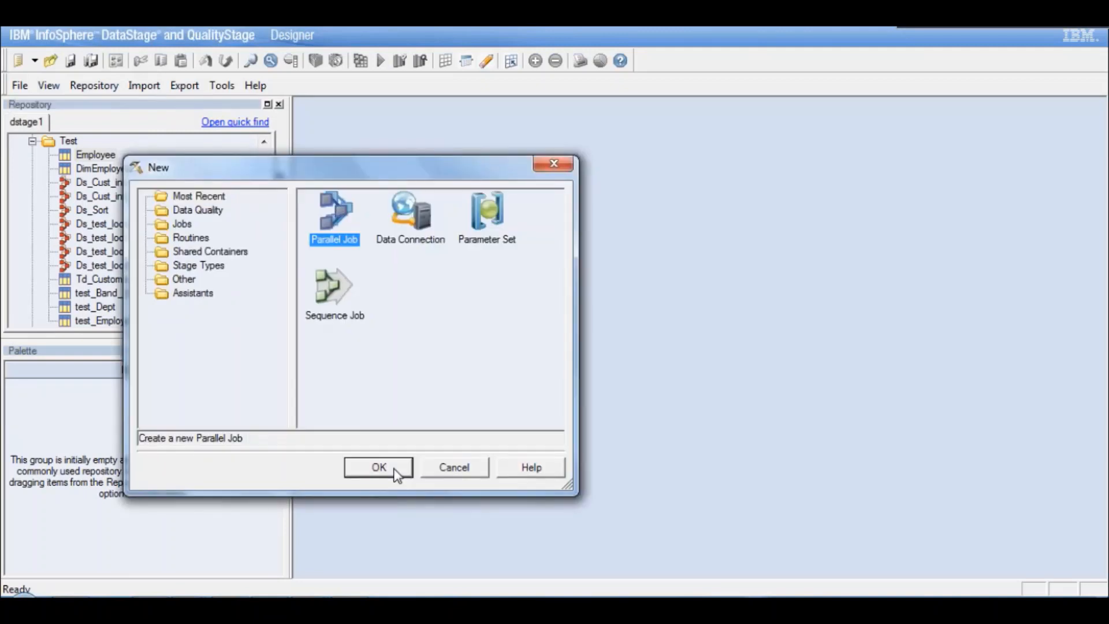
left_click(393, 468)
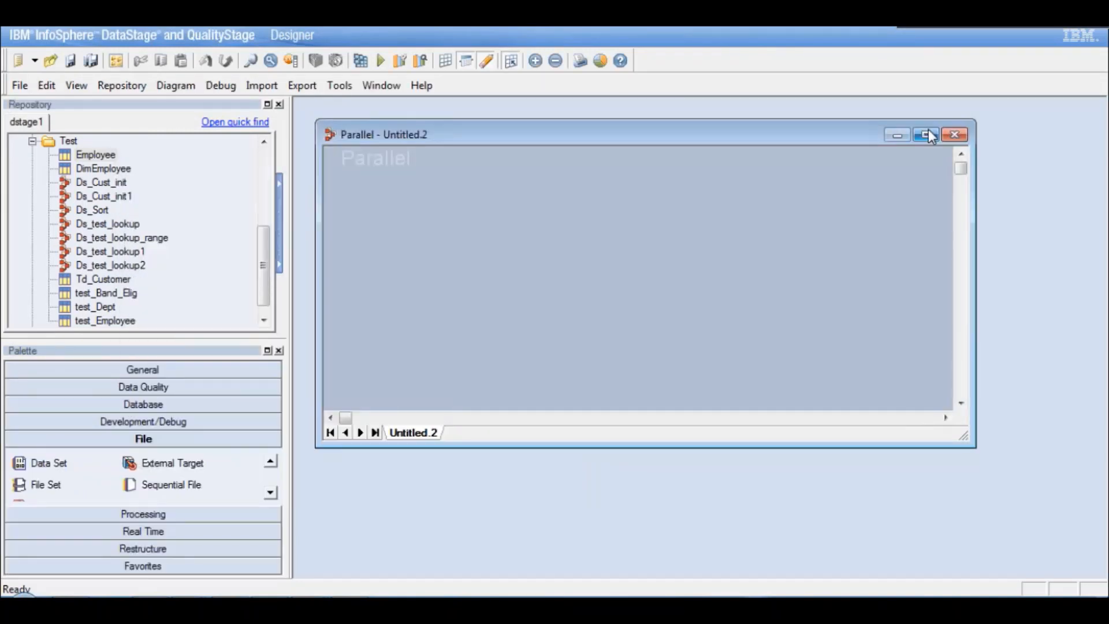
left_click(927, 136)
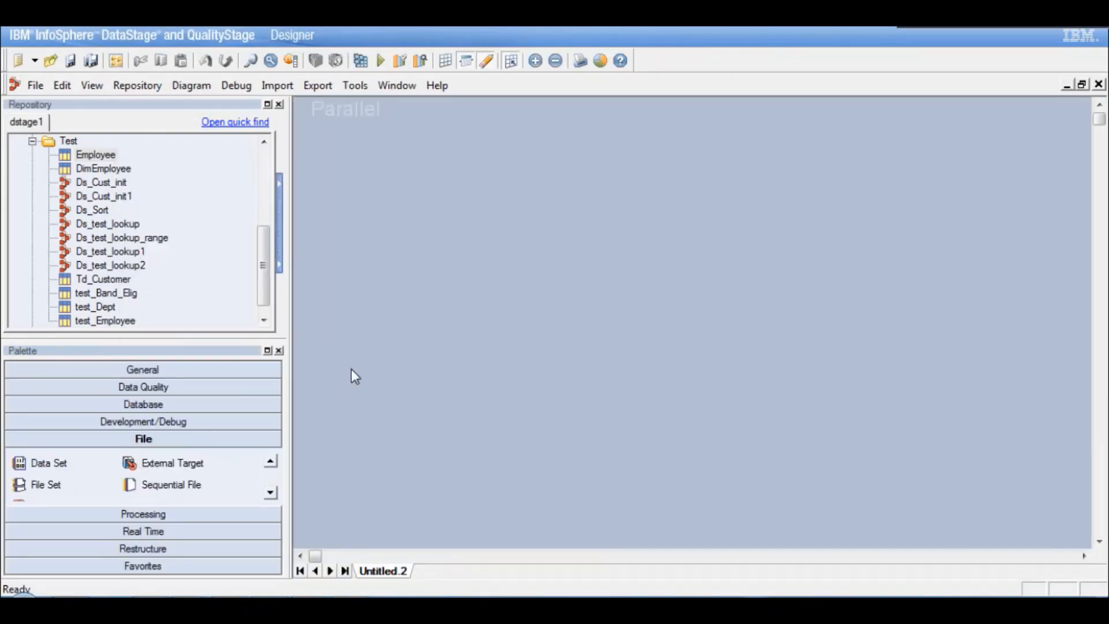
Place two Sequential File stages on the canvas, one lower and one upper, each with an outgoing link
left_click(191, 486)
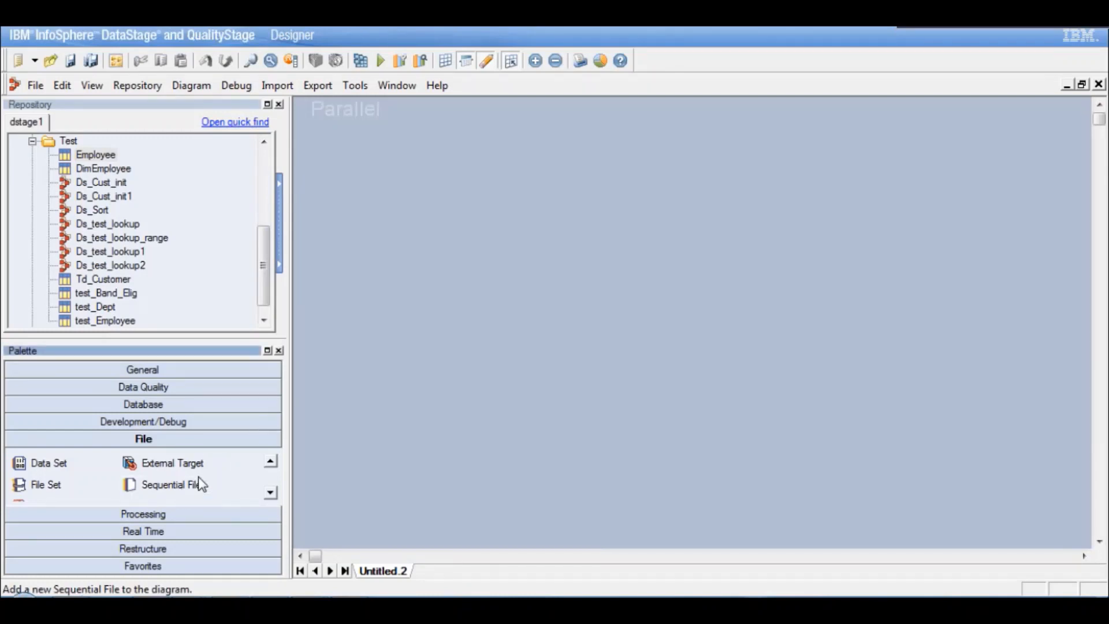
left_click(410, 302)
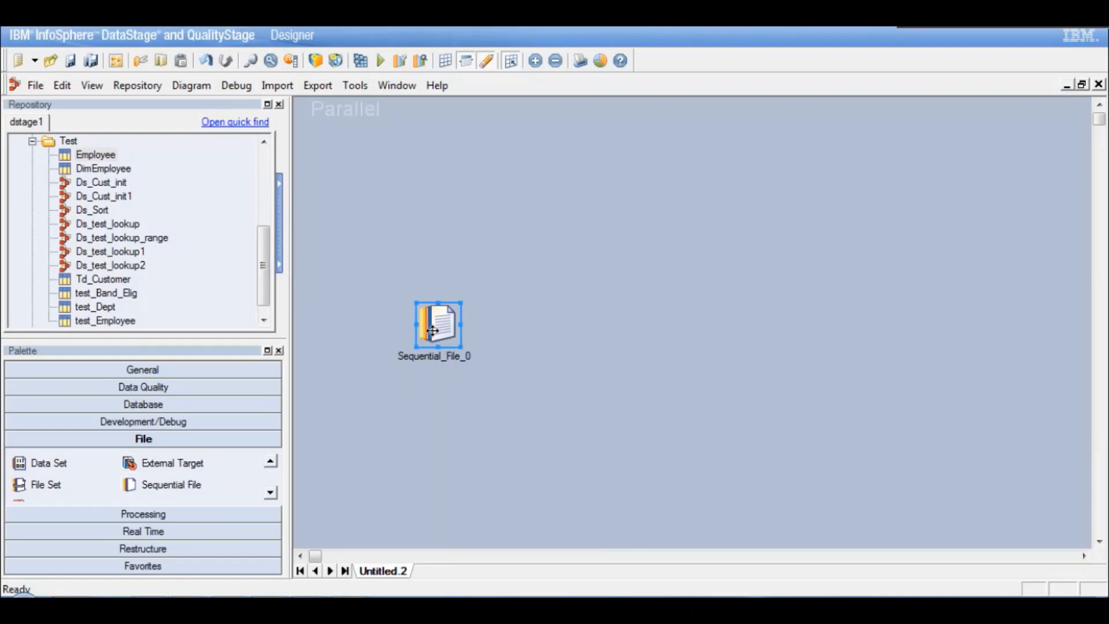
mouse_move(432, 331)
left_mouse_down()
mouse_move(368, 326)
mouse_move(474, 327)
left_mouse_up()
left_click_drag(167, 485, 552, 236)
mouse_move(583, 159)
left_mouse_down()
mouse_move(598, 184)
mouse_move(567, 180)
mouse_move(561, 266)
left_mouse_up()
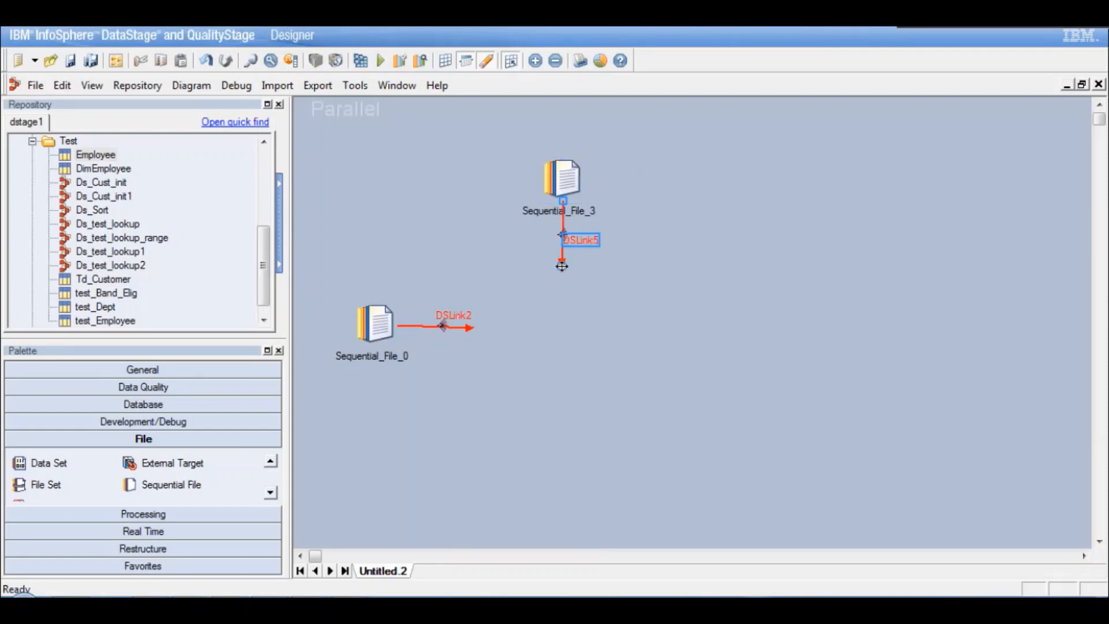
left_click(372, 326)
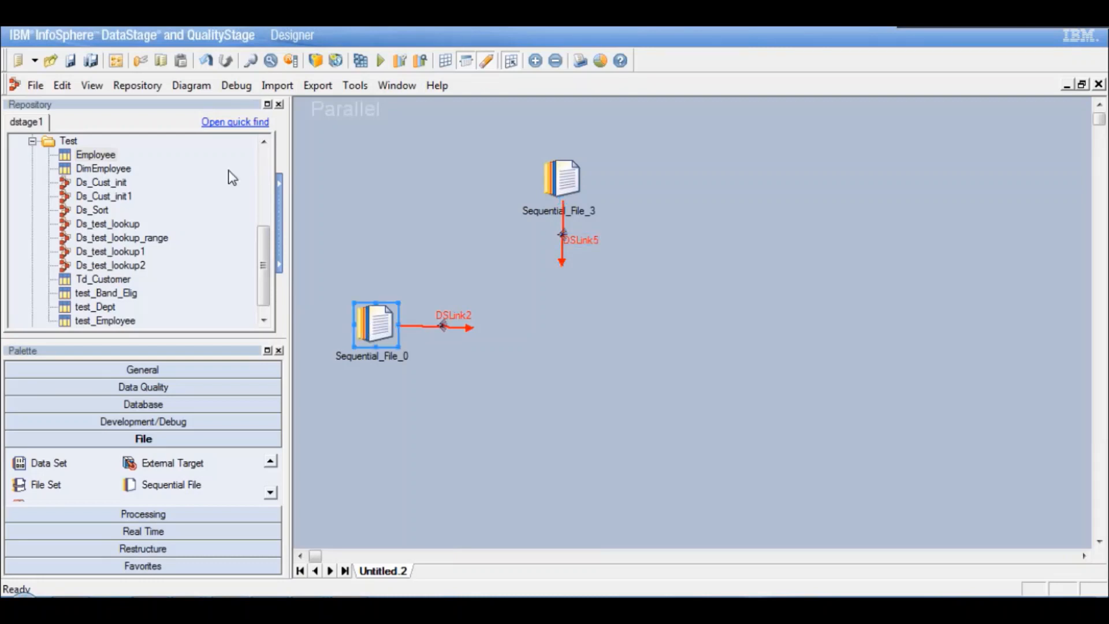
Add the string job parameters pFILE_PATH, pFN_EMP_INCR and pFN_DIM_EMP in the job properties
left_click(118, 63)
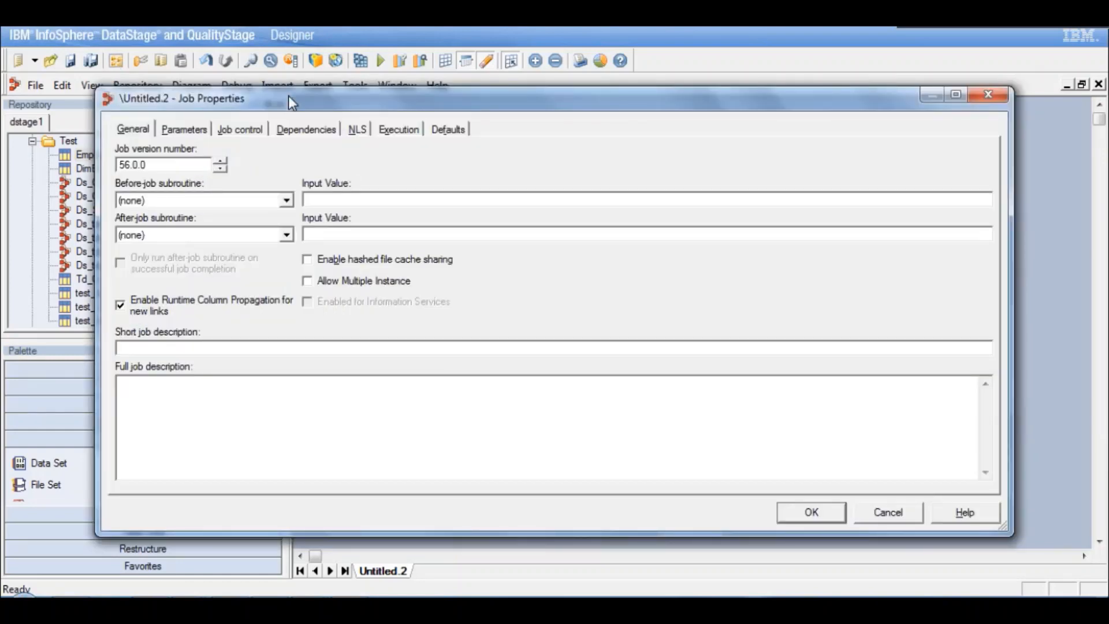
left_click_drag(289, 97, 260, 101)
left_click(154, 132)
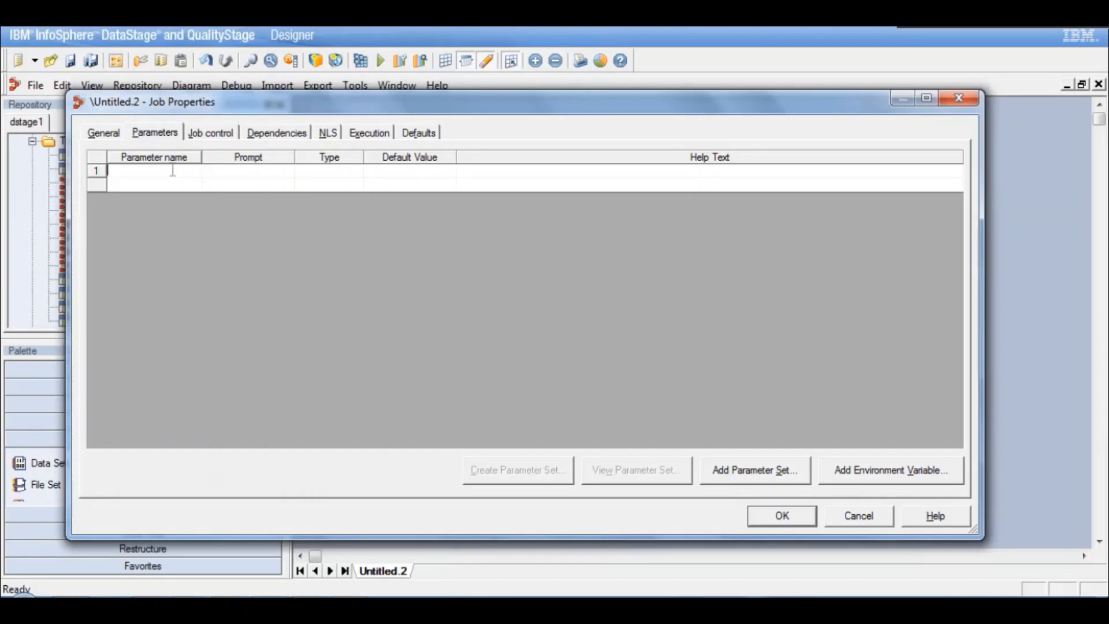
type("pFILE_PATH")
left_click(180, 185)
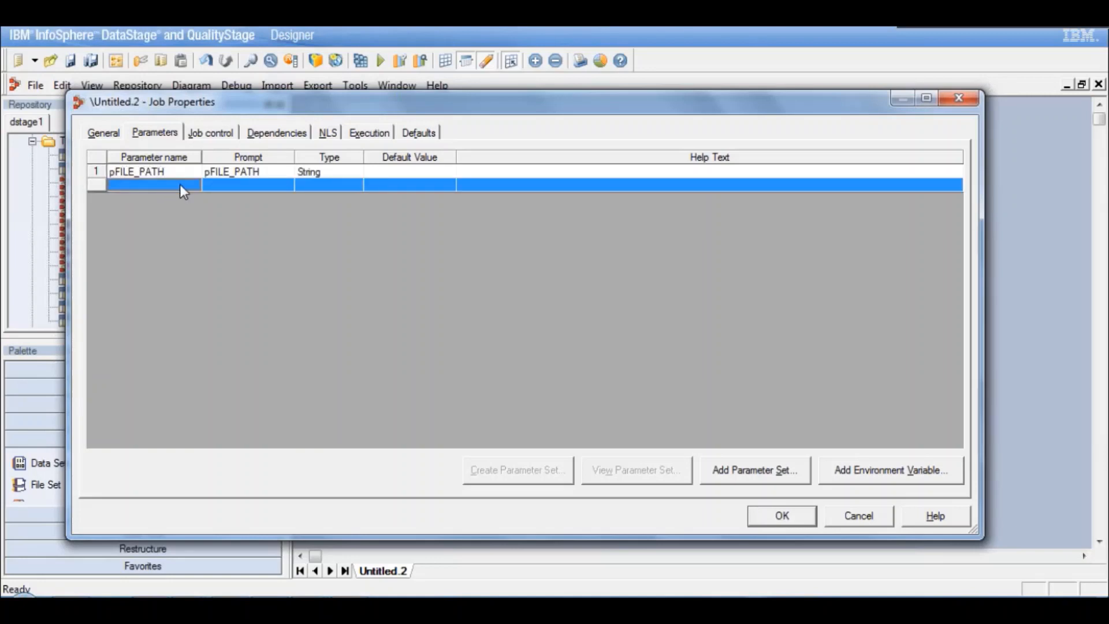
type("pF")
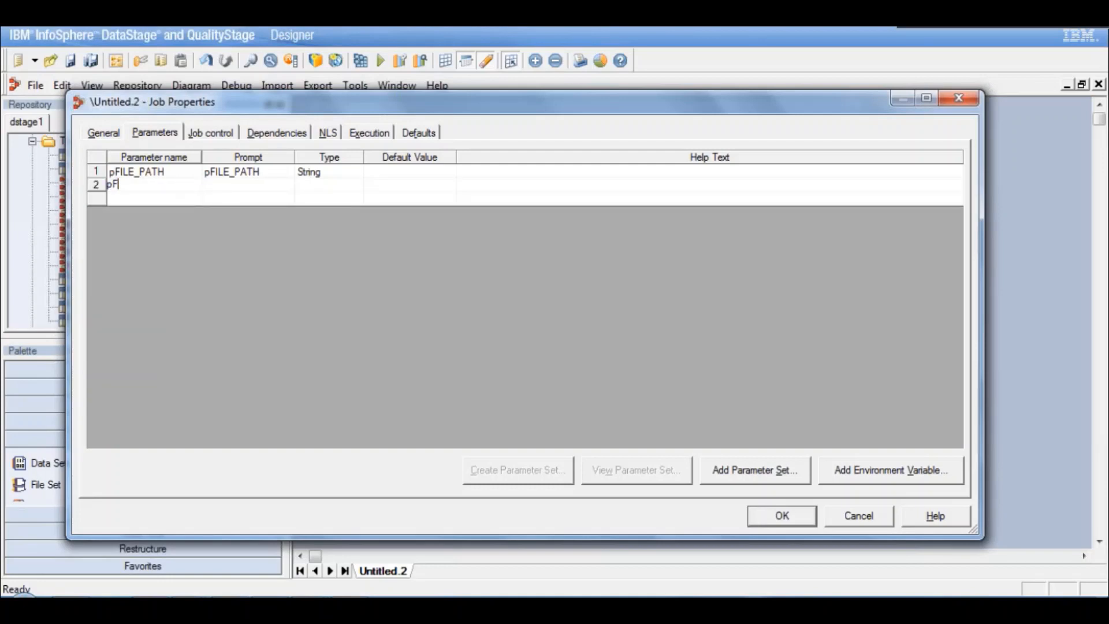
type("N_EMP_INCR")
left_click(168, 199)
type("pF")
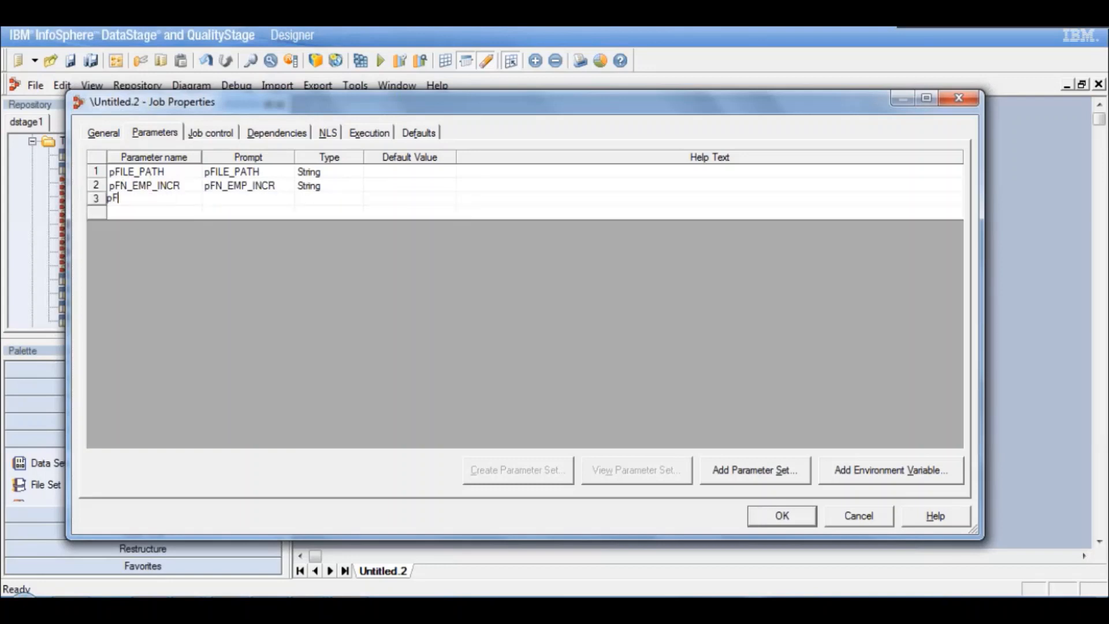
type("N_DIM_EMP")
left_click(212, 213)
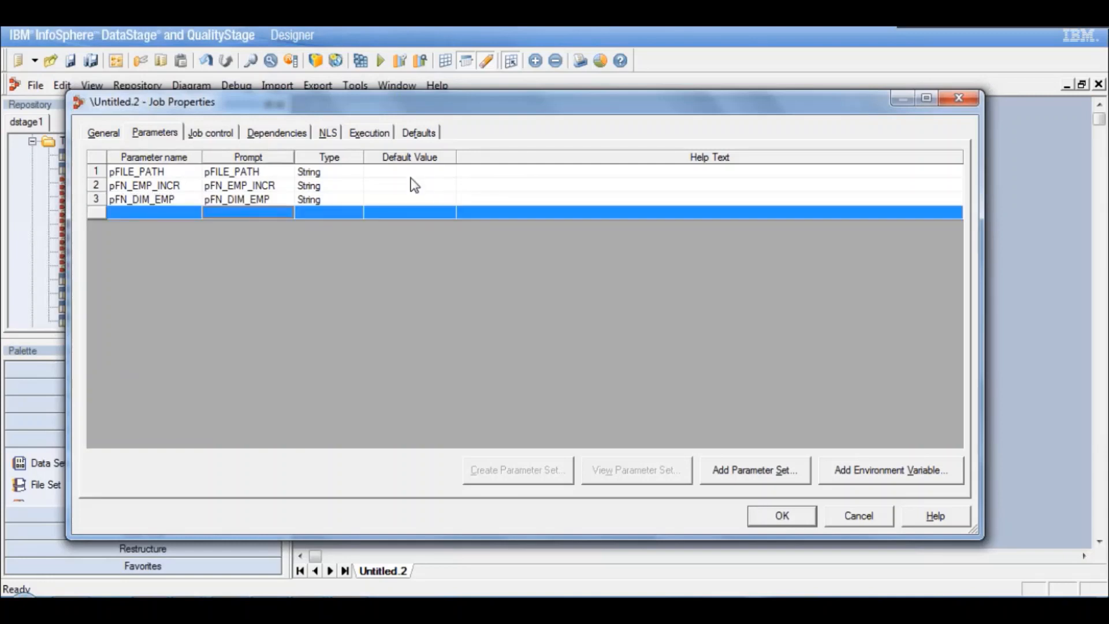
Set the default value of pFILE_PATH to /tmp/ and of pFN_EMP_INCR to test_Emp_incr.txt
left_click(411, 175)
left_click(412, 175)
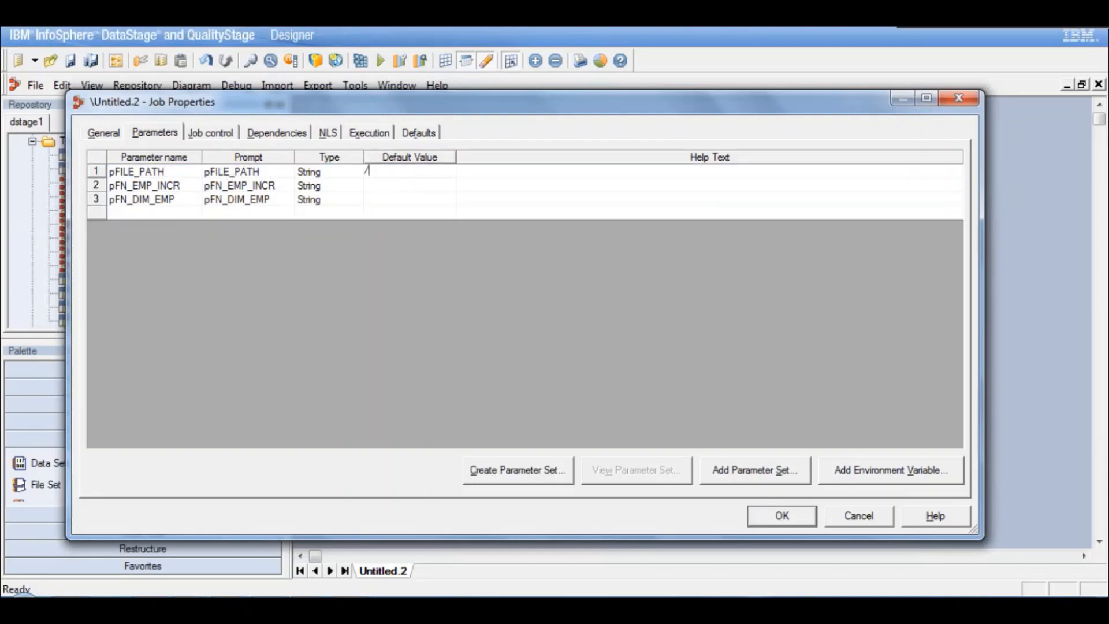
type("/tmp/")
left_click(419, 185)
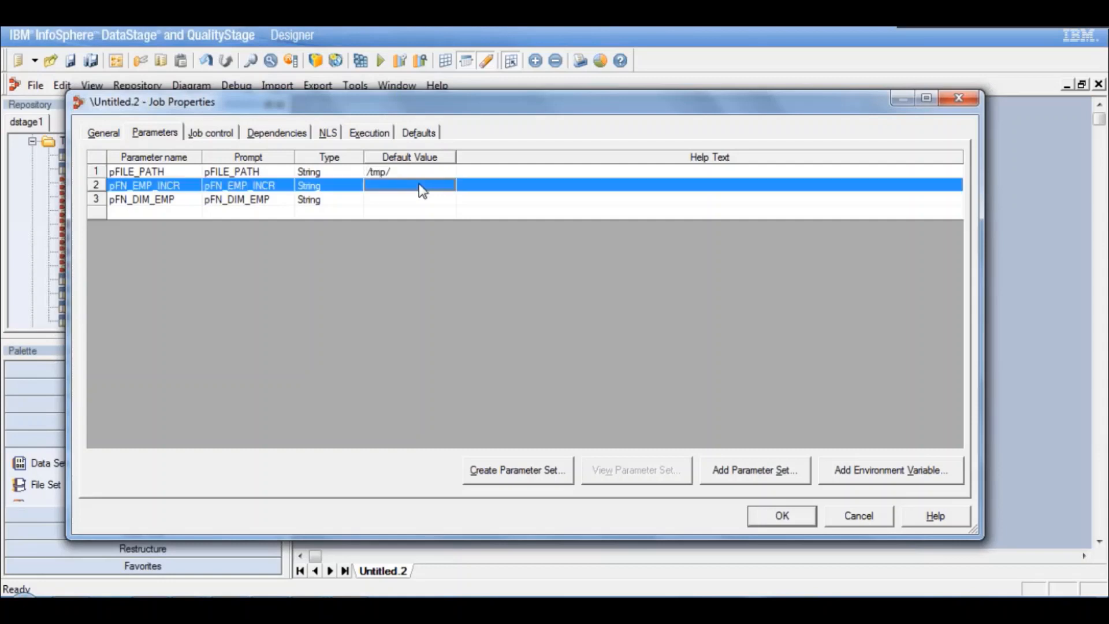
left_click(420, 184)
type("test")
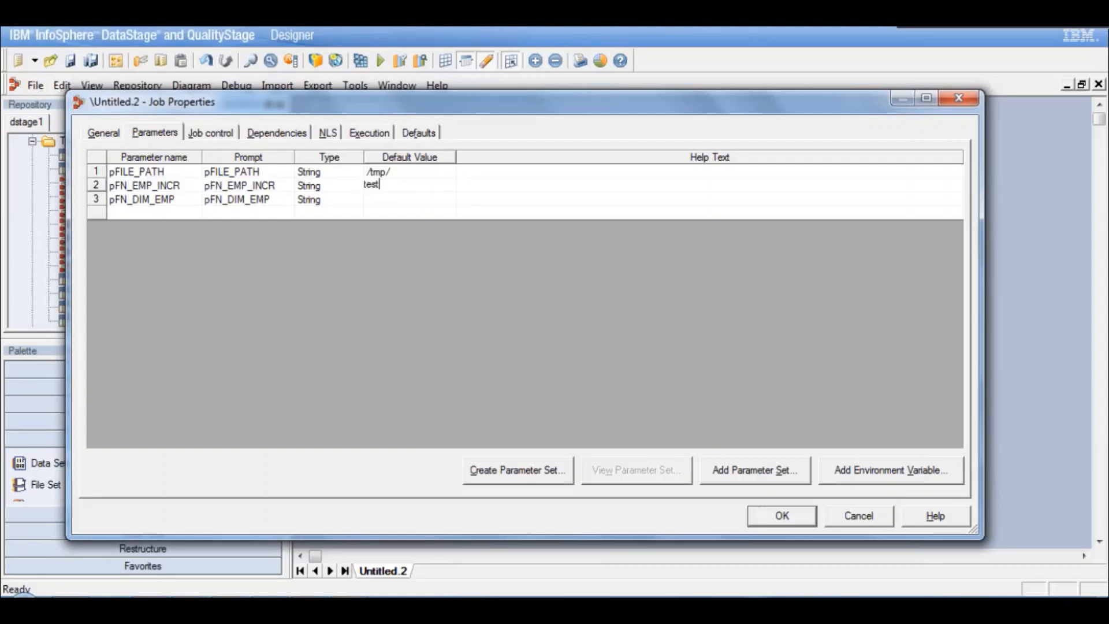
type("_Emp_imcr.txt")
left_click(427, 202)
left_click(418, 189)
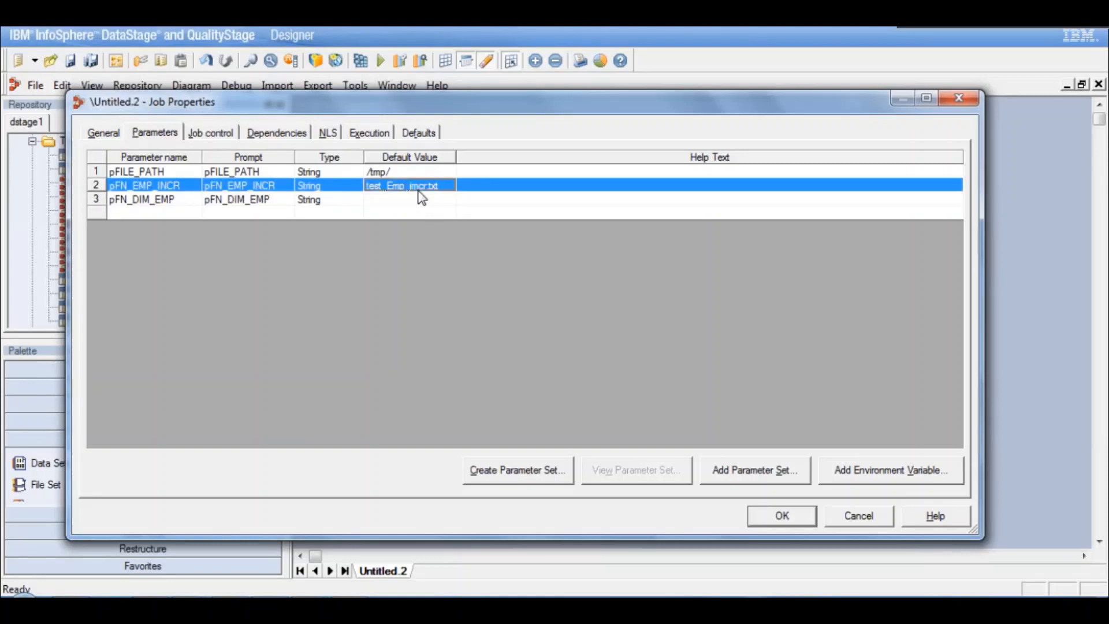
left_click(418, 189)
key("BackSpace")
type("n")
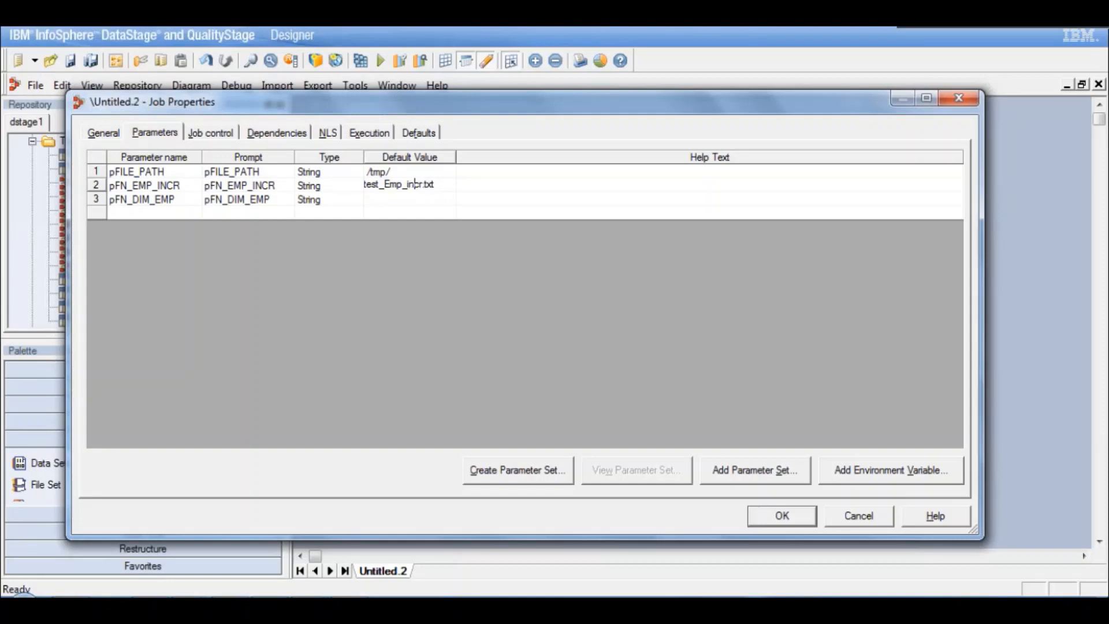
Set the default value of pFN_DIM_EMP to Dim_Employee.txt and apply the job properties
left_click(410, 208)
left_click(408, 199)
type("test")
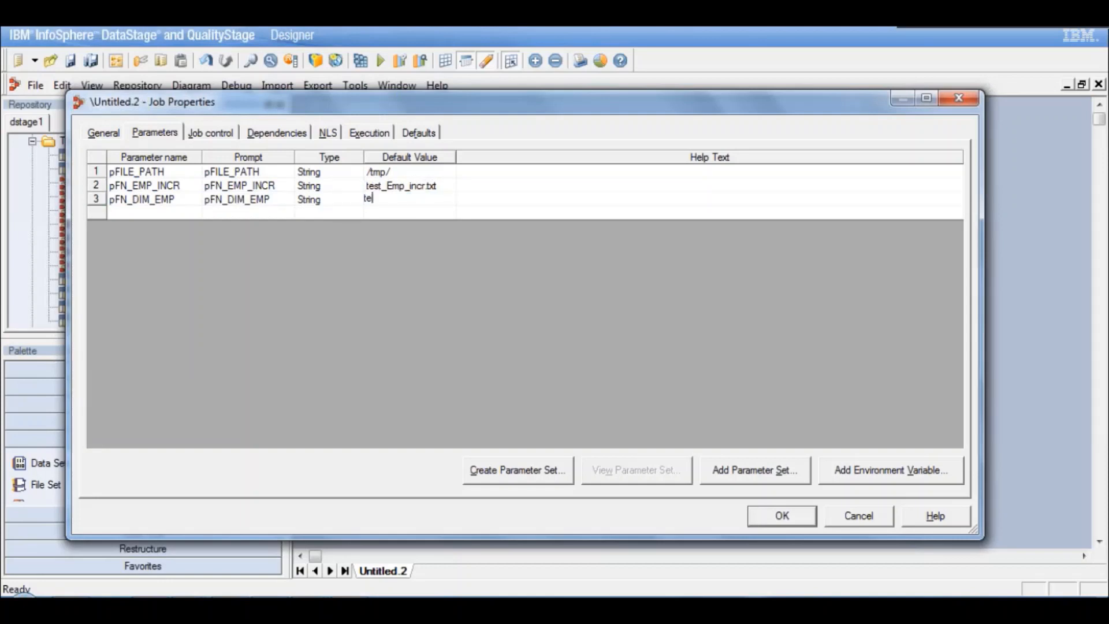
key("BackSpace")
key("BackSpace")
key("BackSpace")
key("BackSpace")
type("Dim_Employee.txt")
left_click(411, 213)
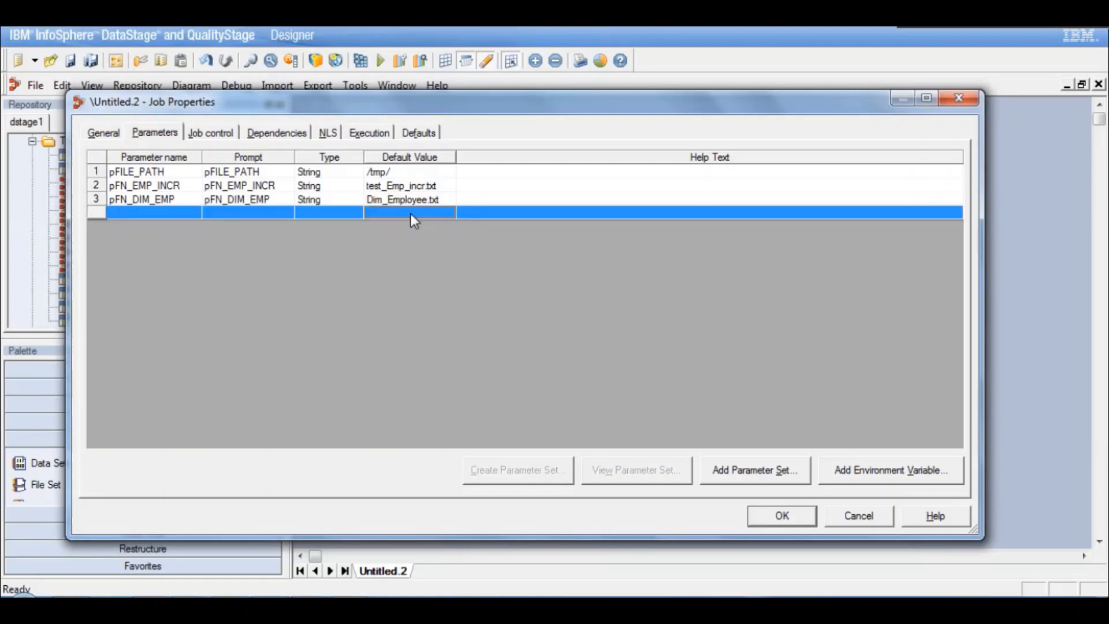
left_click(774, 515)
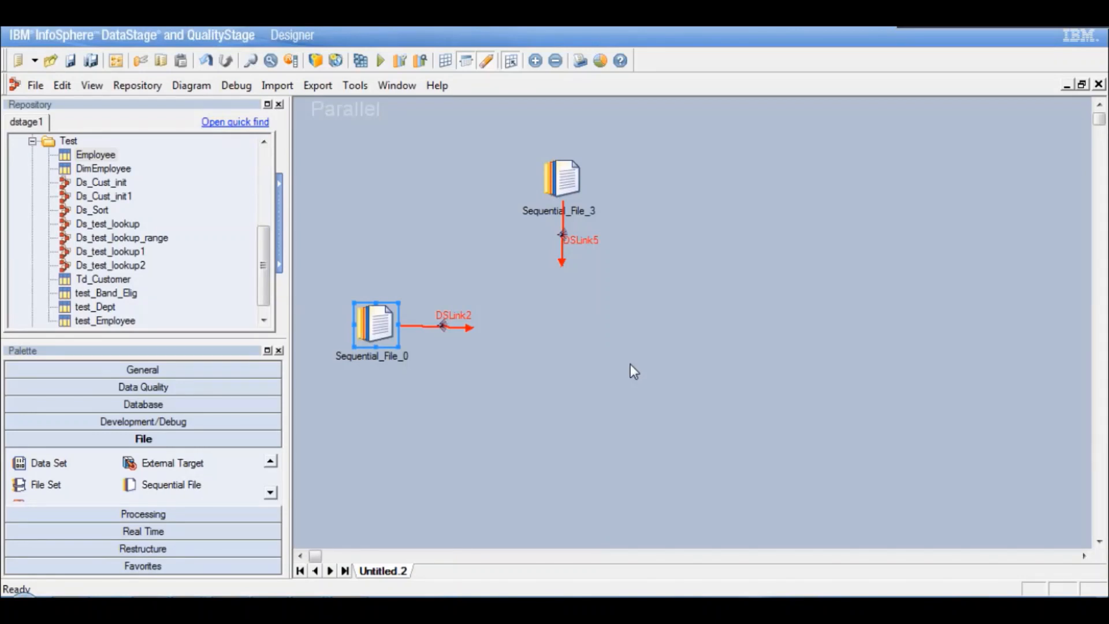
Set the source file of Sequential_File_0 to #pFILE_PATH##pFN_EMP_INCR# using the job parameters
double_click(372, 324)
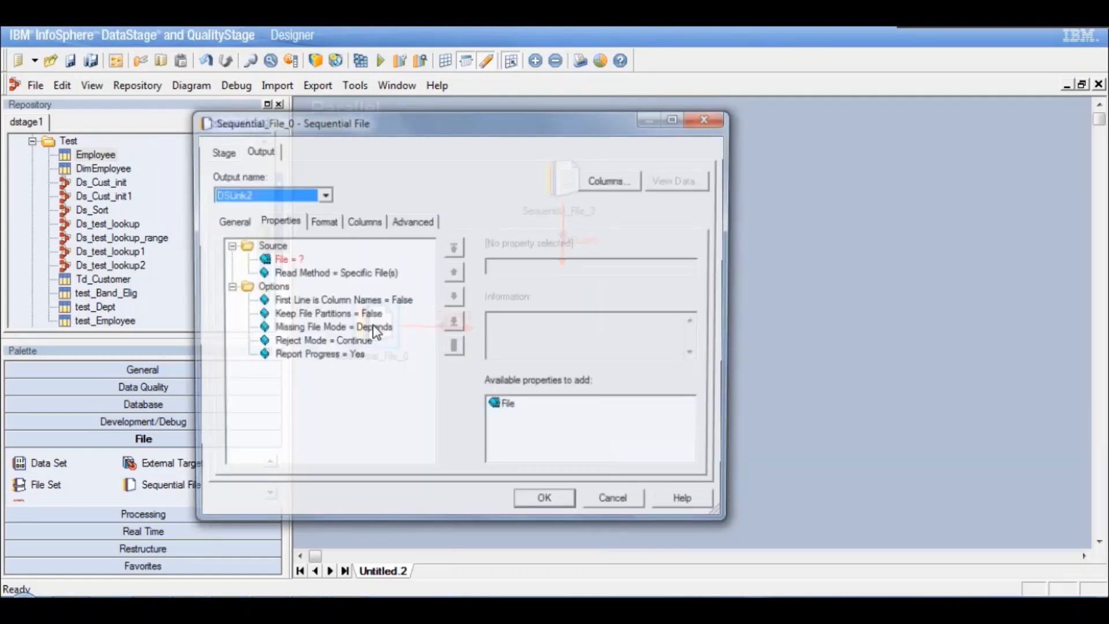
left_click(281, 260)
left_click(695, 267)
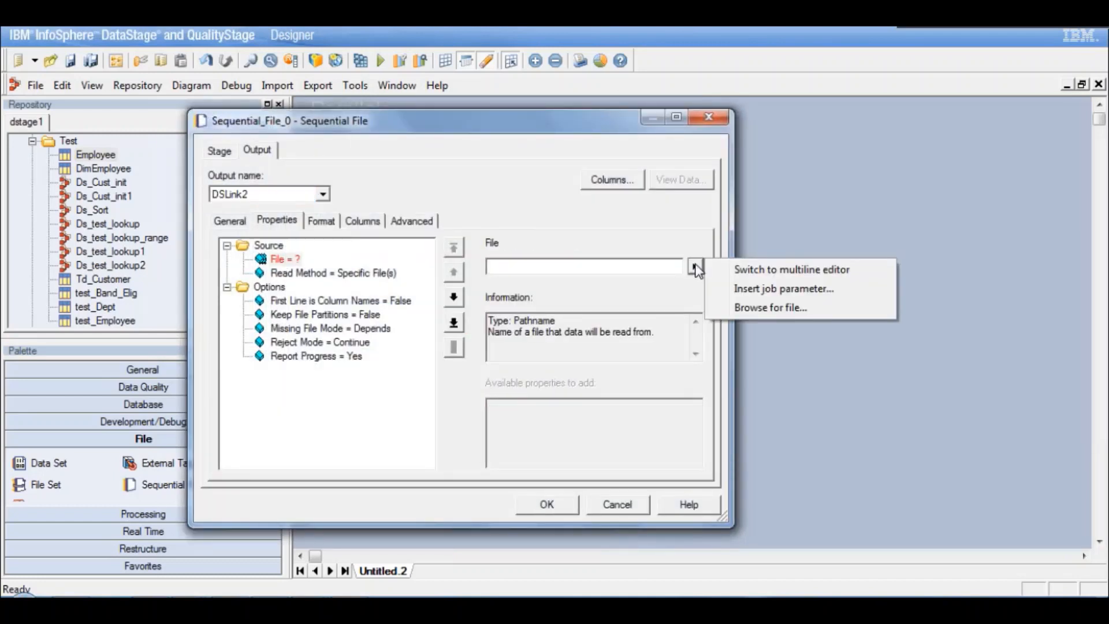
left_click(745, 288)
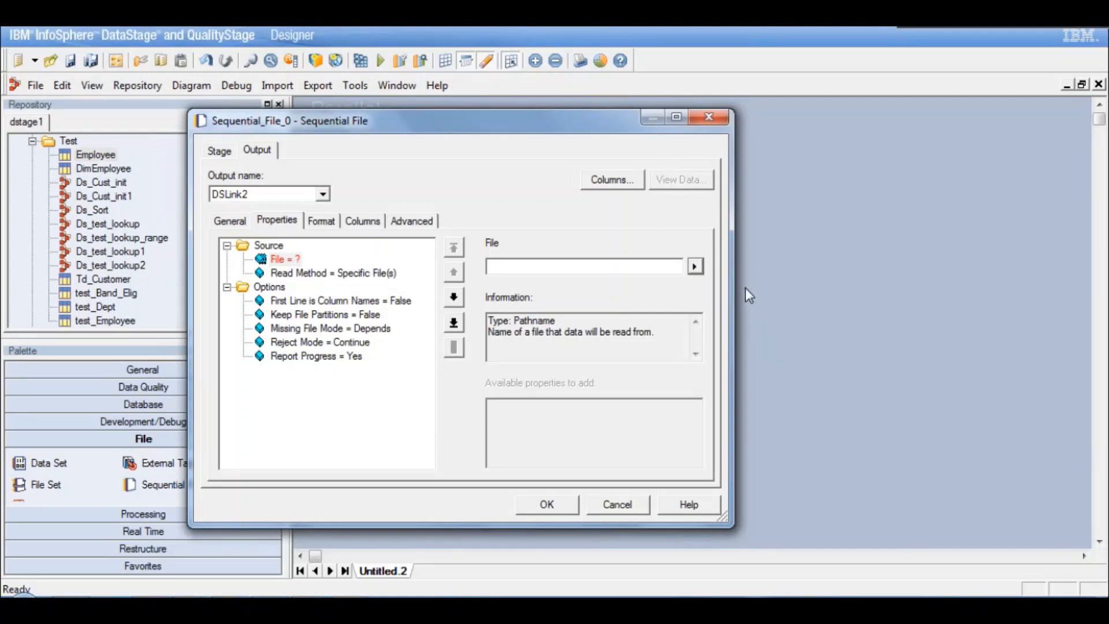
left_click(587, 267)
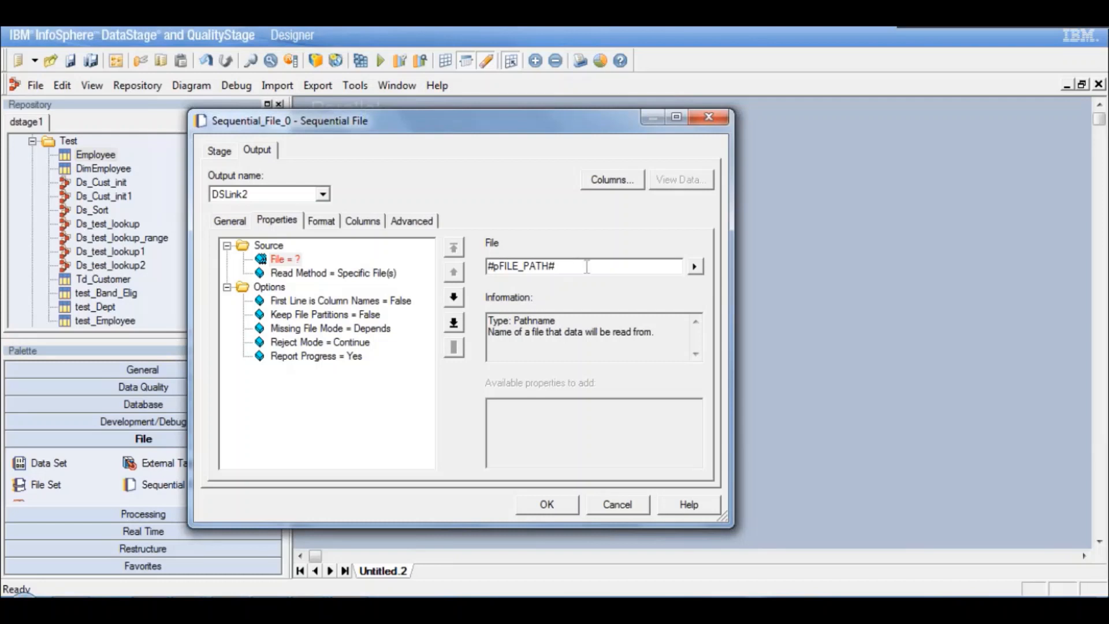
left_click(693, 265)
left_click(745, 287)
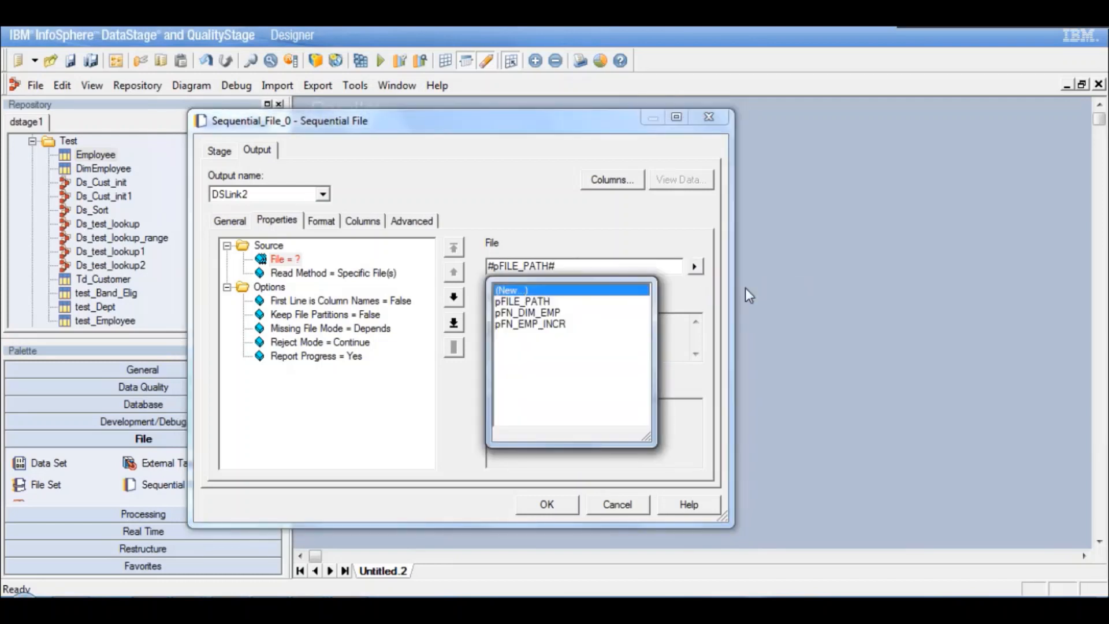
double_click(529, 327)
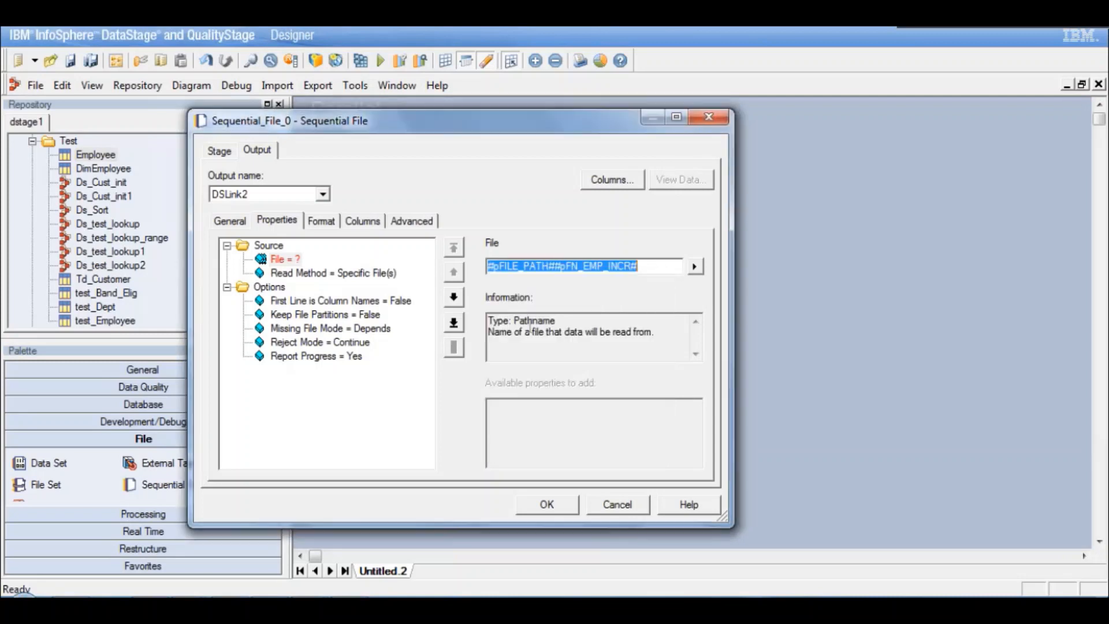
left_click(344, 277)
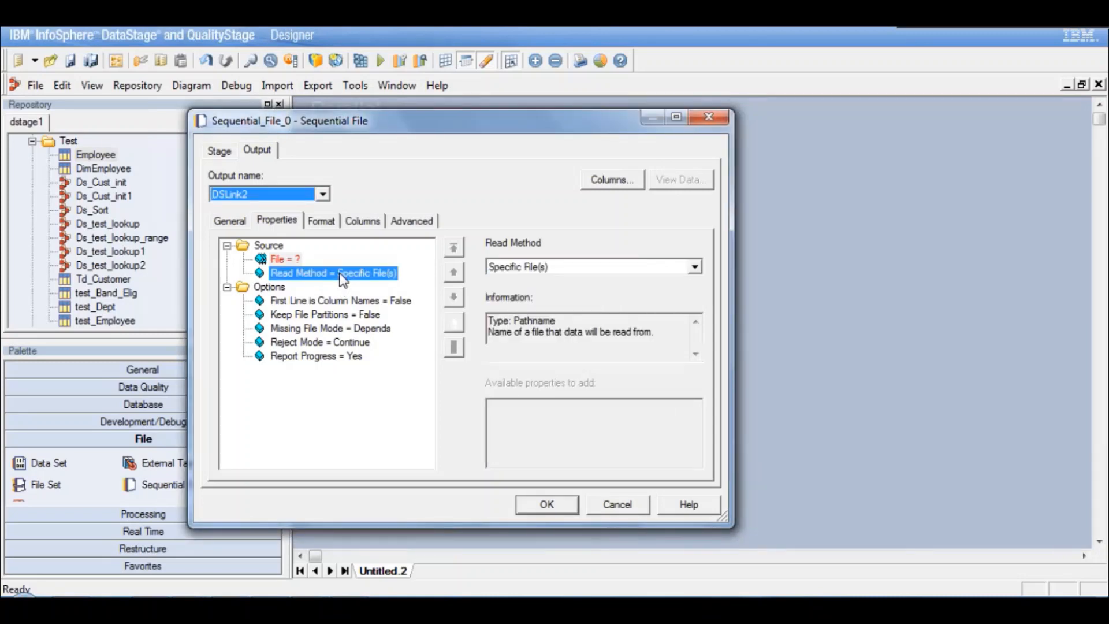
Set the output format of Sequential_File_0 to a tab delimiter and quote none
left_click(321, 220)
left_click(319, 297)
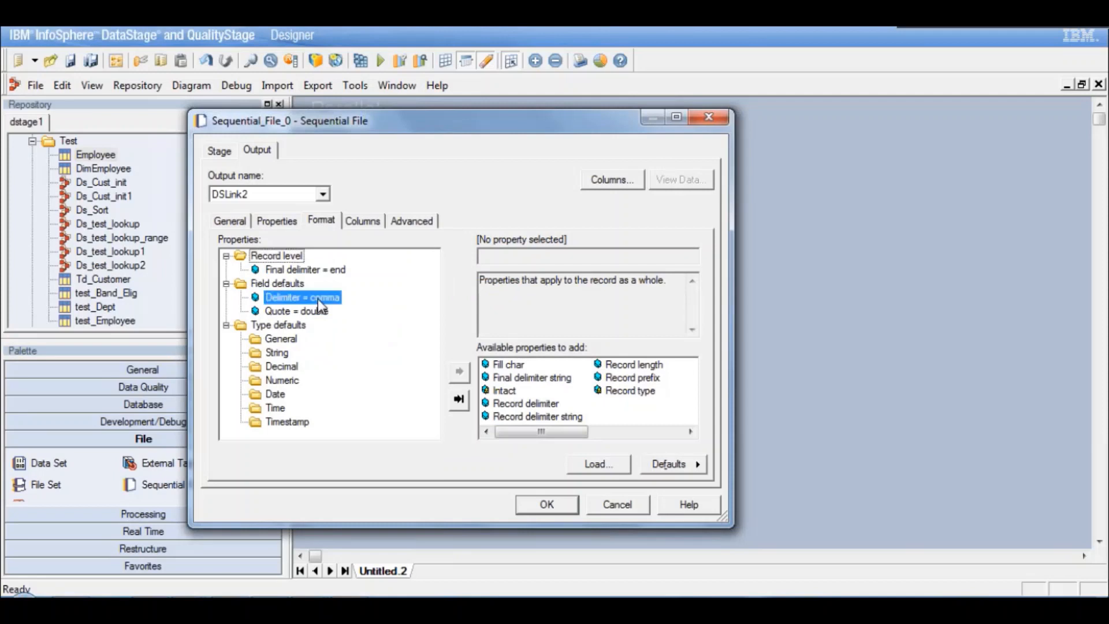
left_click(691, 257)
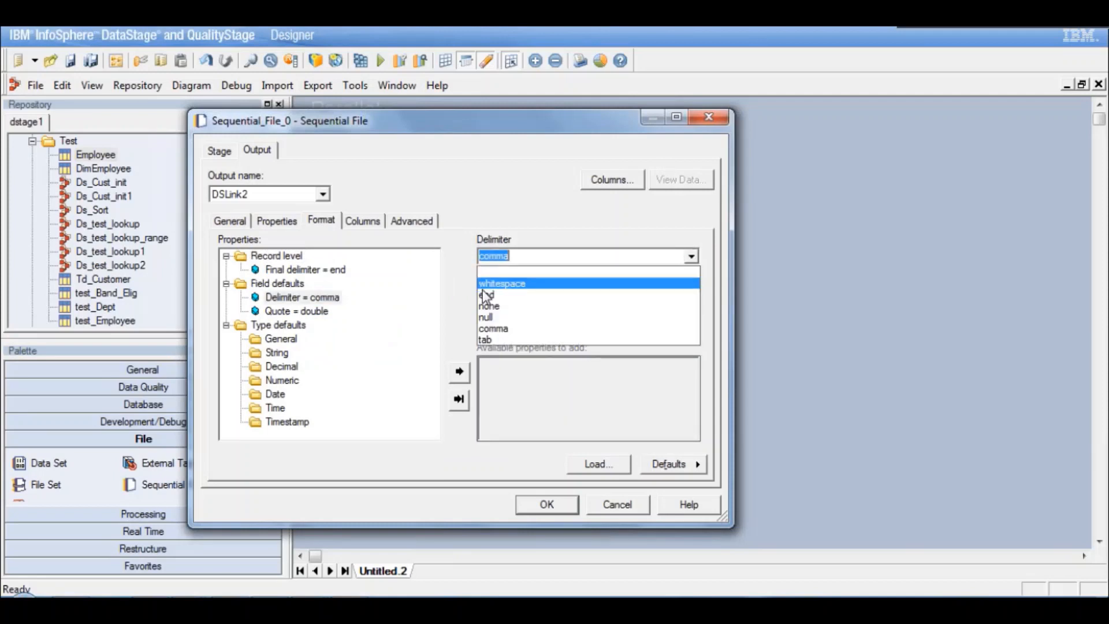
left_click(493, 341)
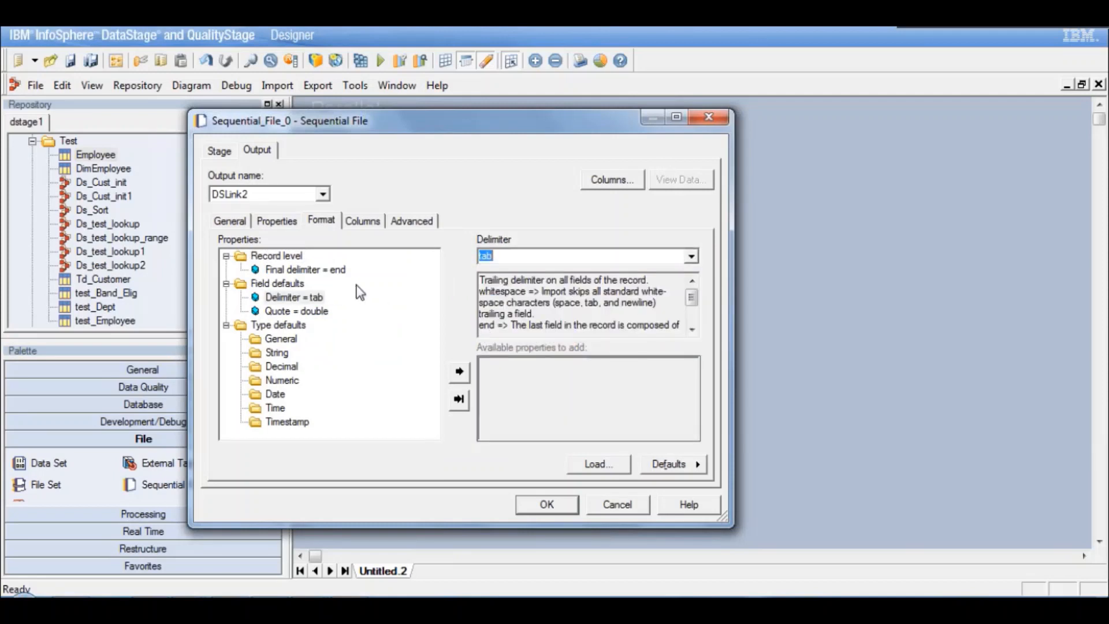
left_click(305, 312)
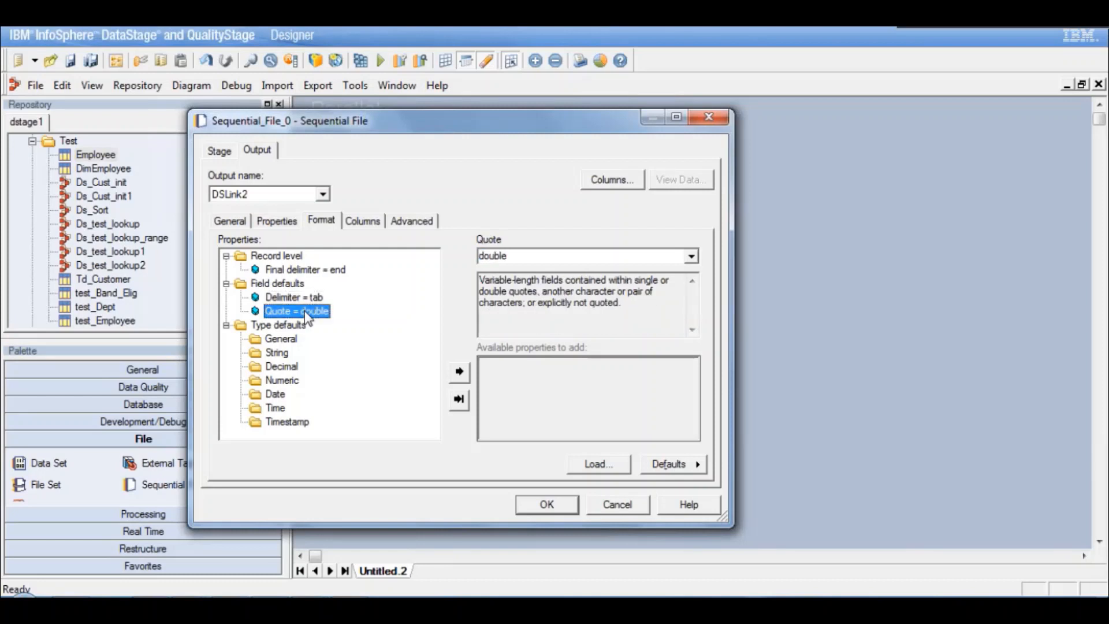
left_click(695, 254)
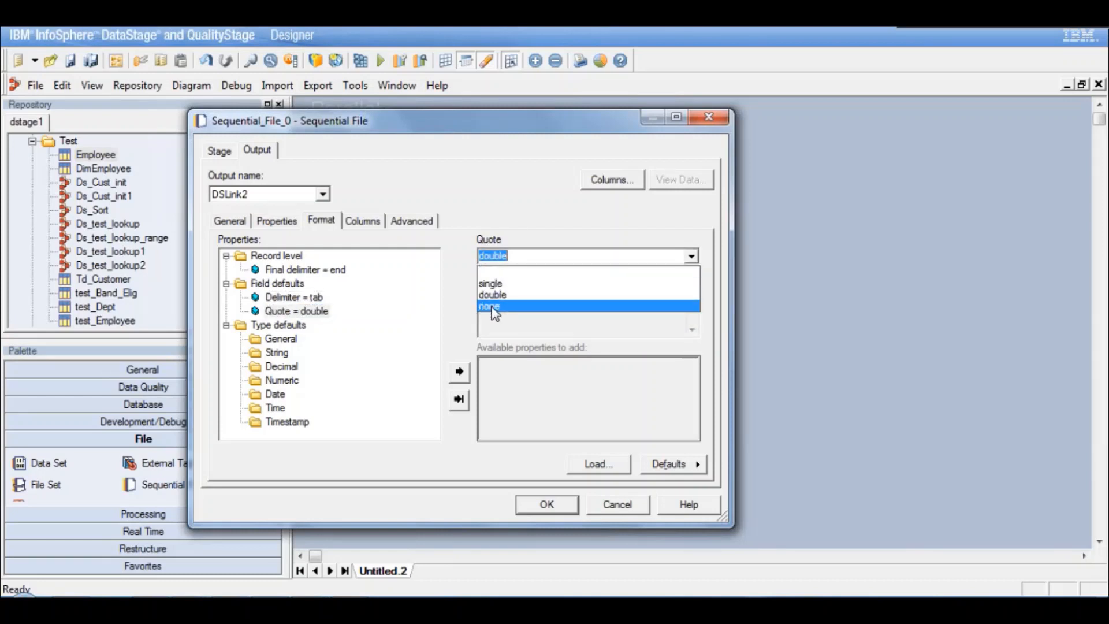
left_click(493, 310)
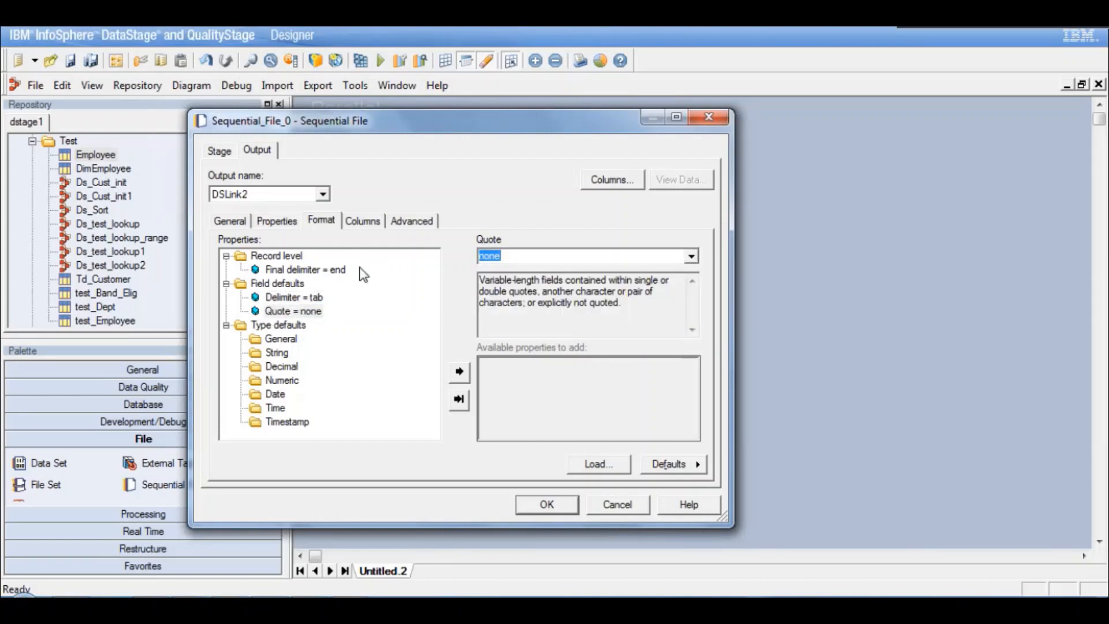
Load all columns of the Employee table definition from the Test folder into the output link of Sequential_File_0
left_click(373, 230)
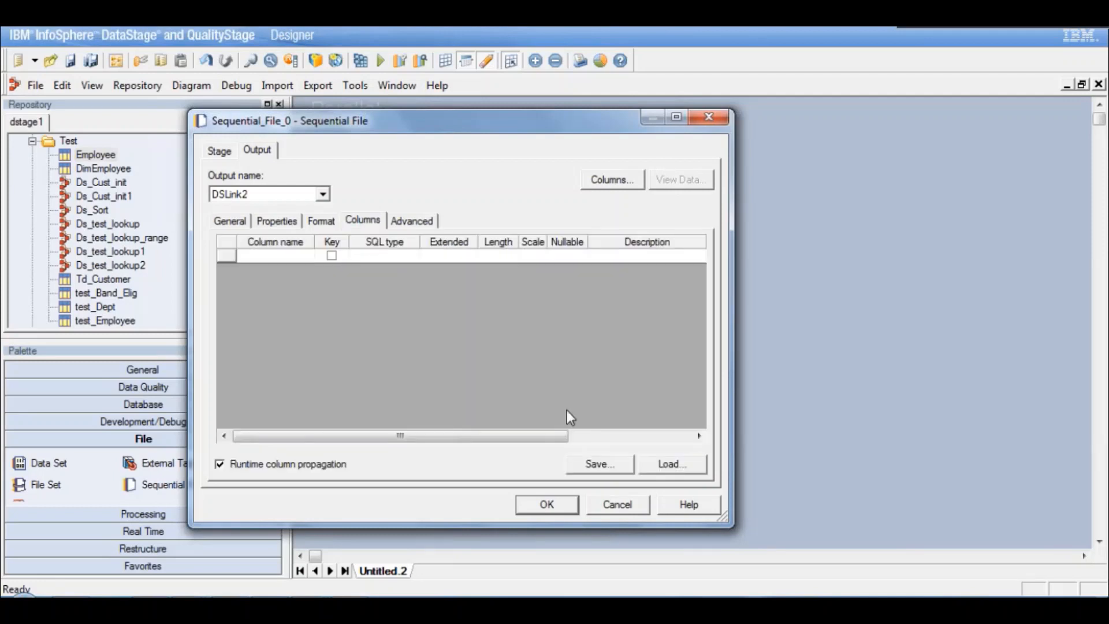
left_click(660, 463)
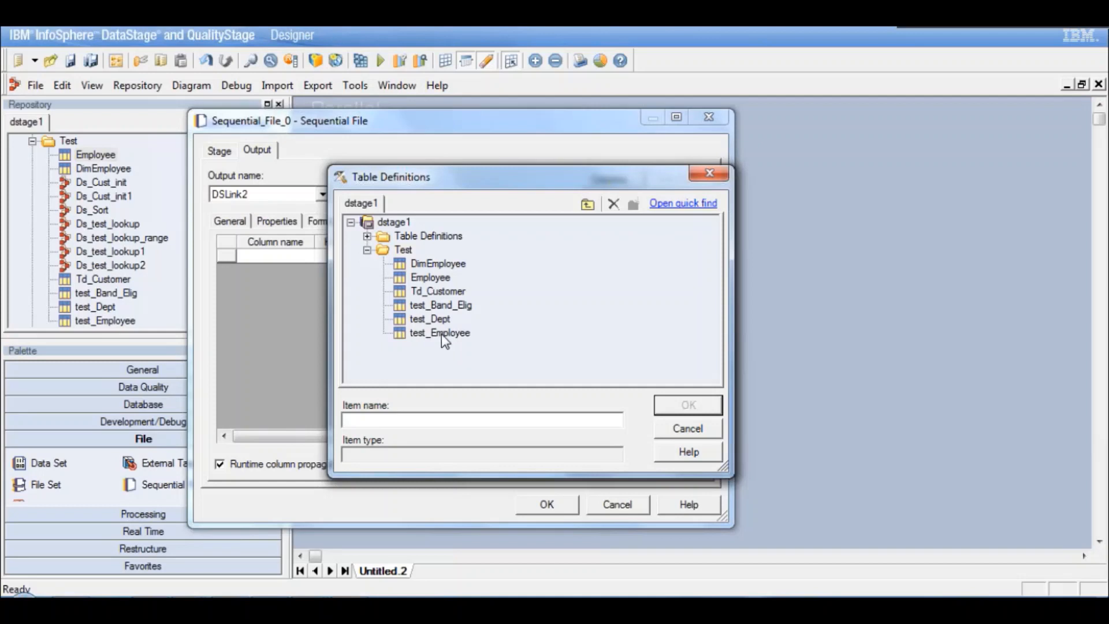
mouse_move(429, 283)
left_click(432, 279)
left_click(678, 411)
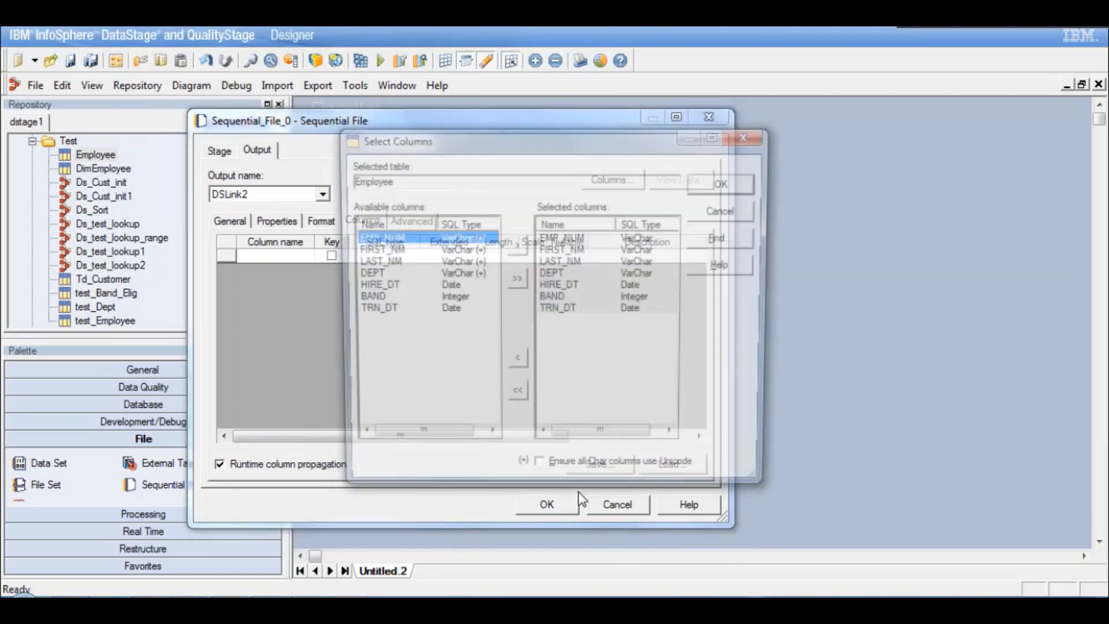
key("Return")
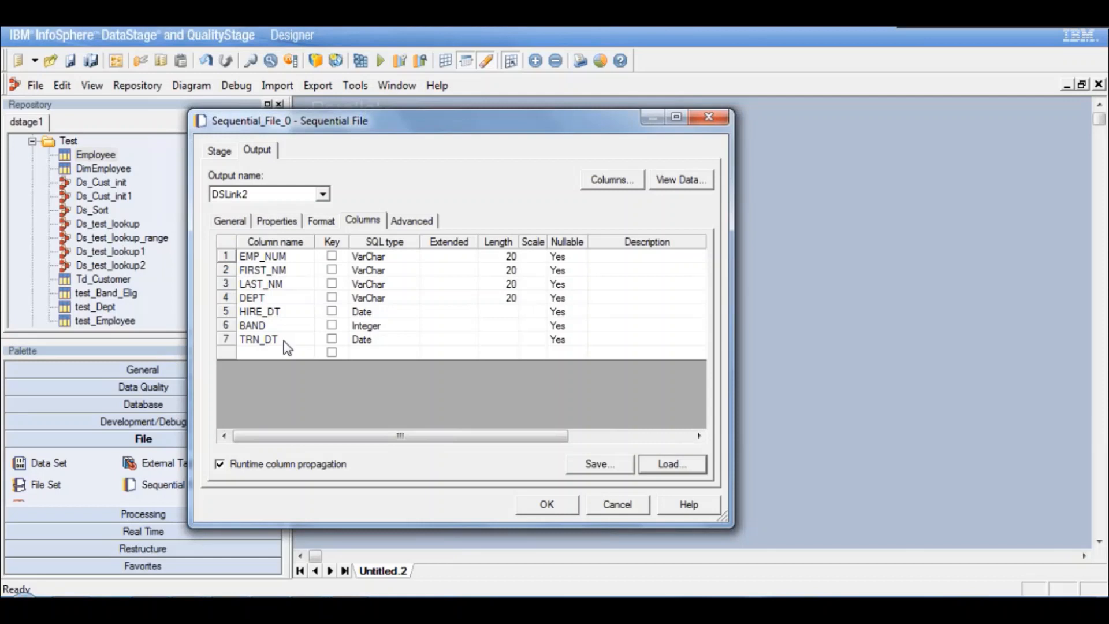
Review the loaded employee columns, disable runtime column propagation and accept the Sequential_File_0 settings
left_click(284, 342)
left_click(279, 283)
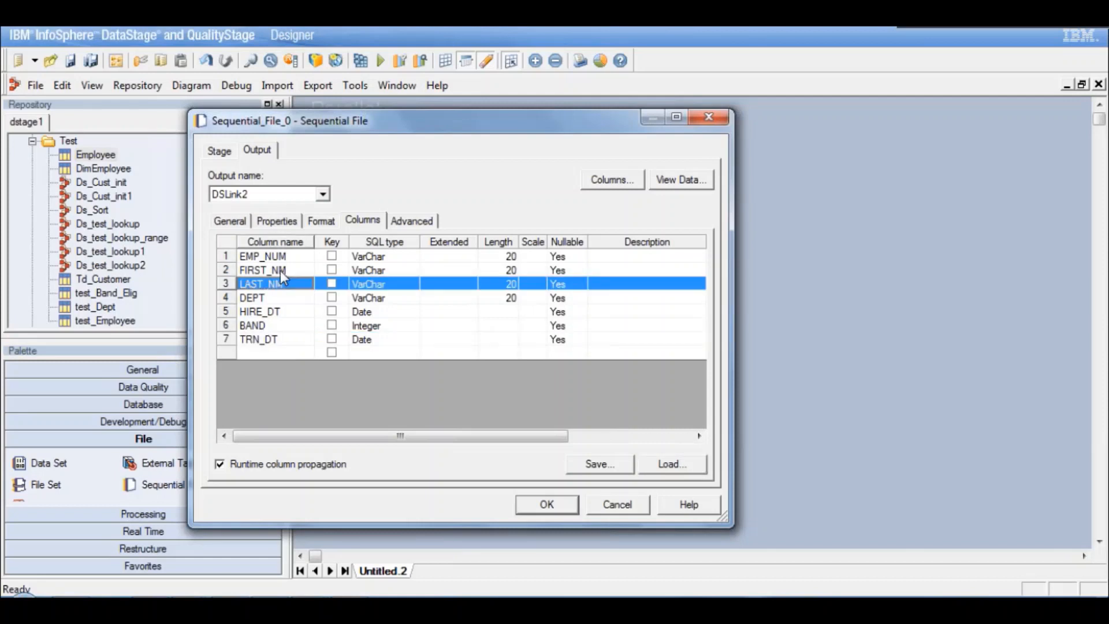
left_click(280, 270)
left_click(284, 256)
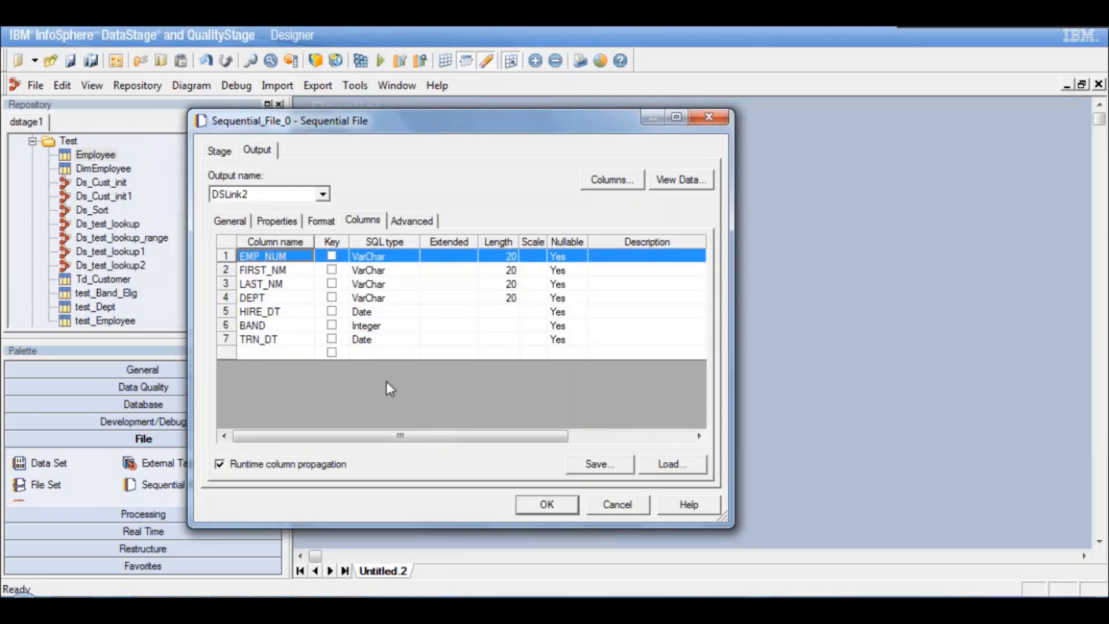
left_click(394, 339)
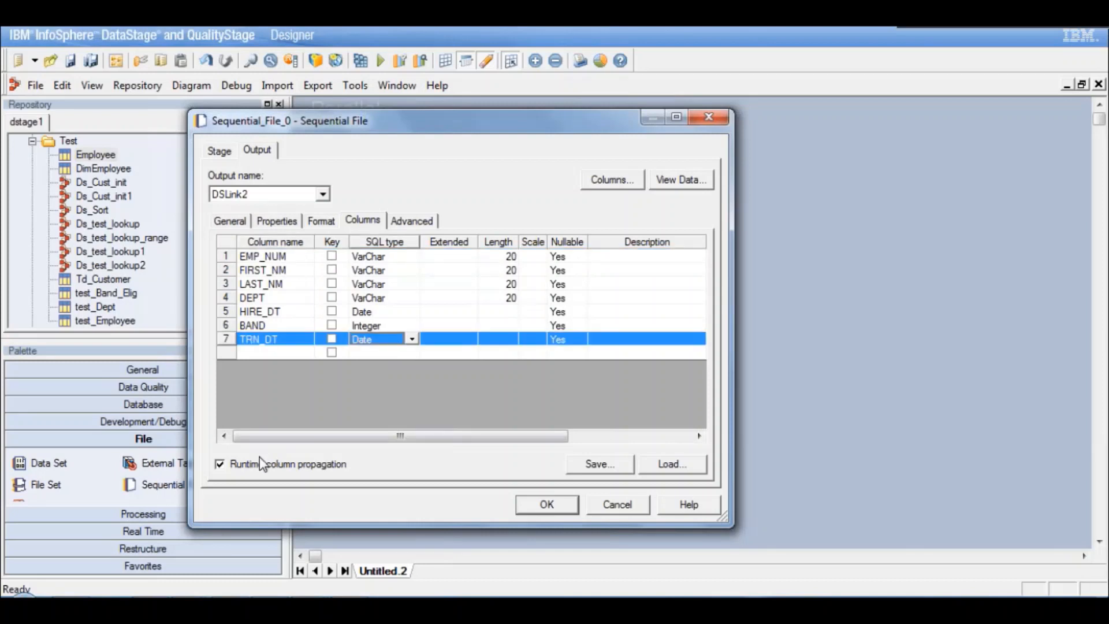
left_click(220, 464)
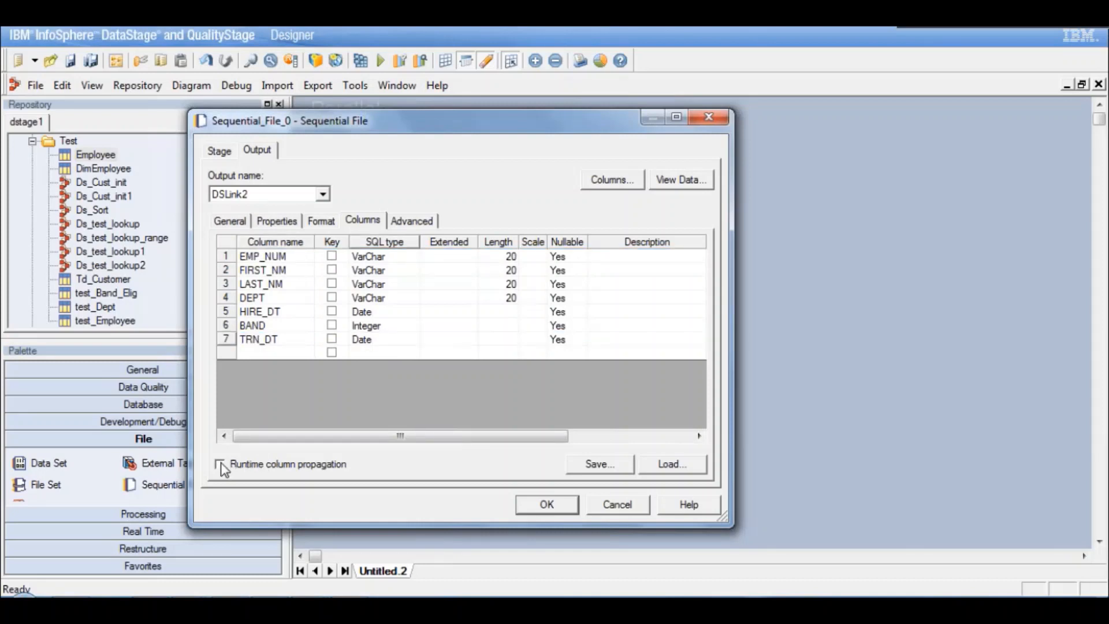
left_click(543, 504)
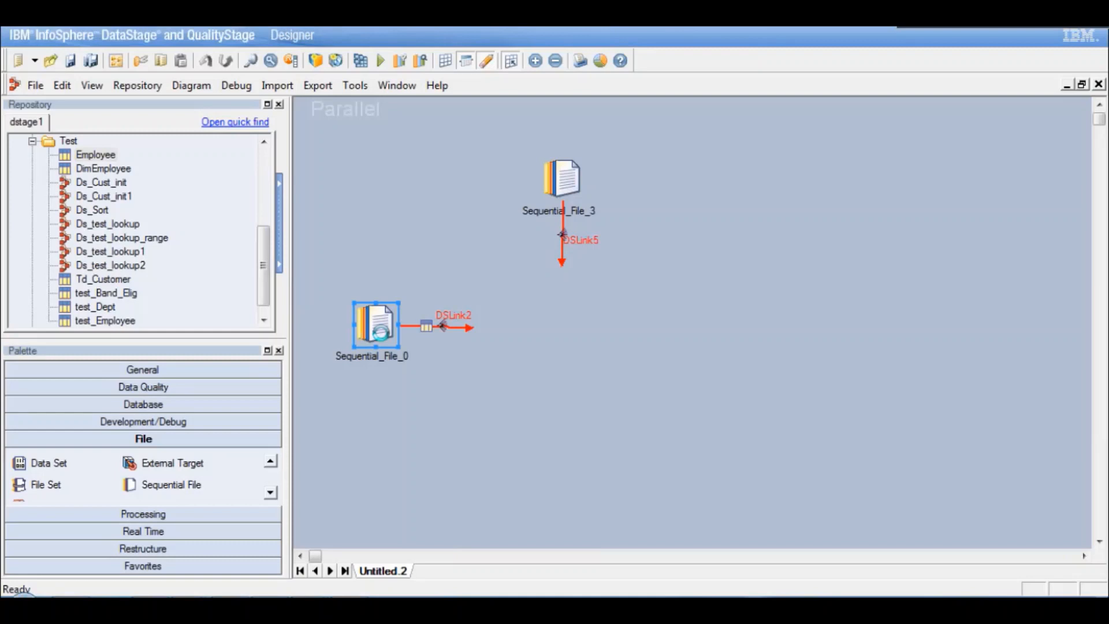
Rename the Sequential_File_0 stage as Seq_Emp_Incr in its stage properties
double_click(381, 332)
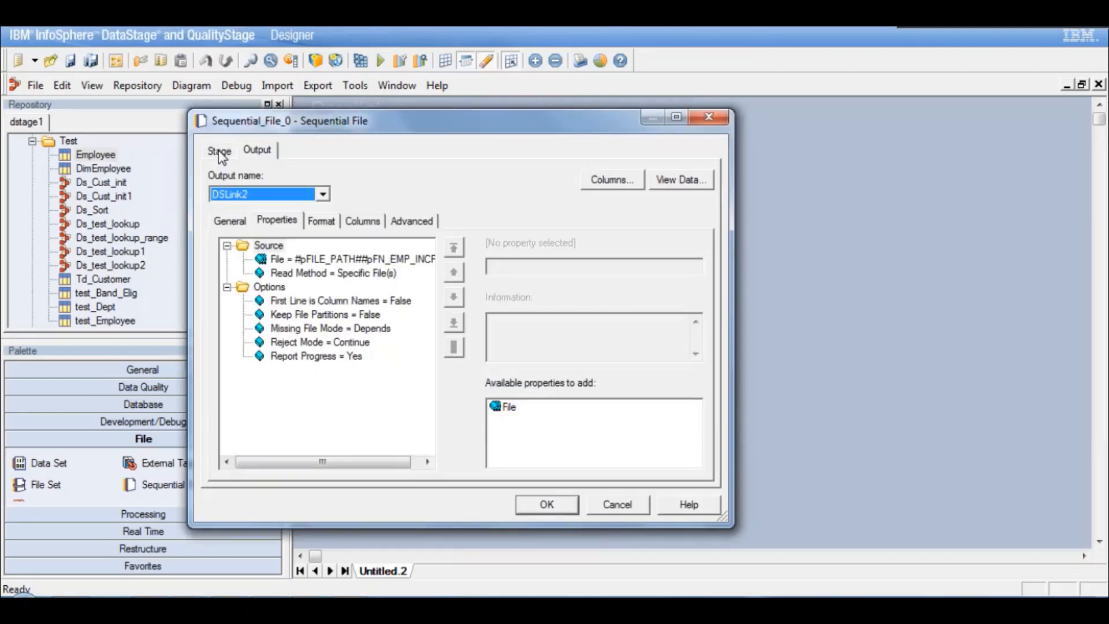
left_click(219, 152)
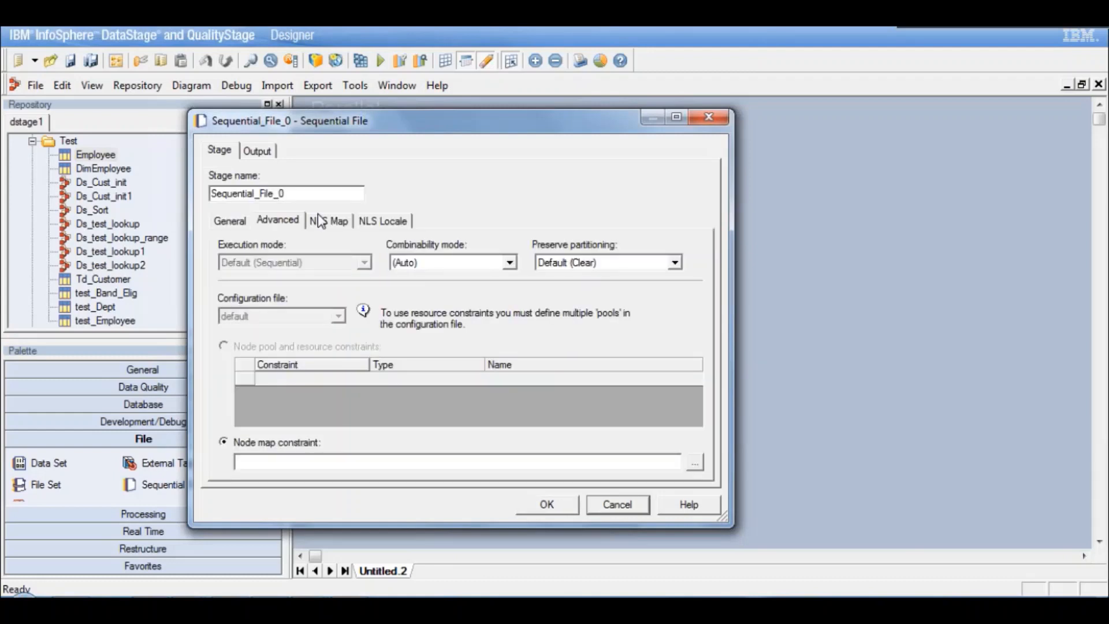
left_click_drag(314, 187, 230, 193)
type("_")
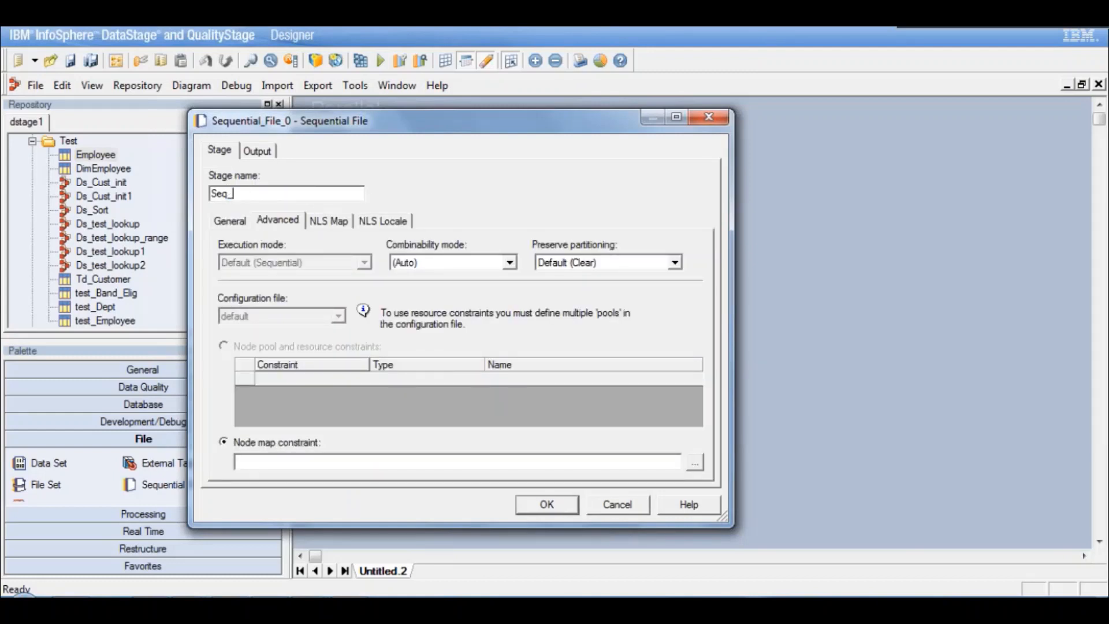
type("Cus")
key("BackSpace")
key("BackSpace")
key("BackSpace")
type("Emp_Incr")
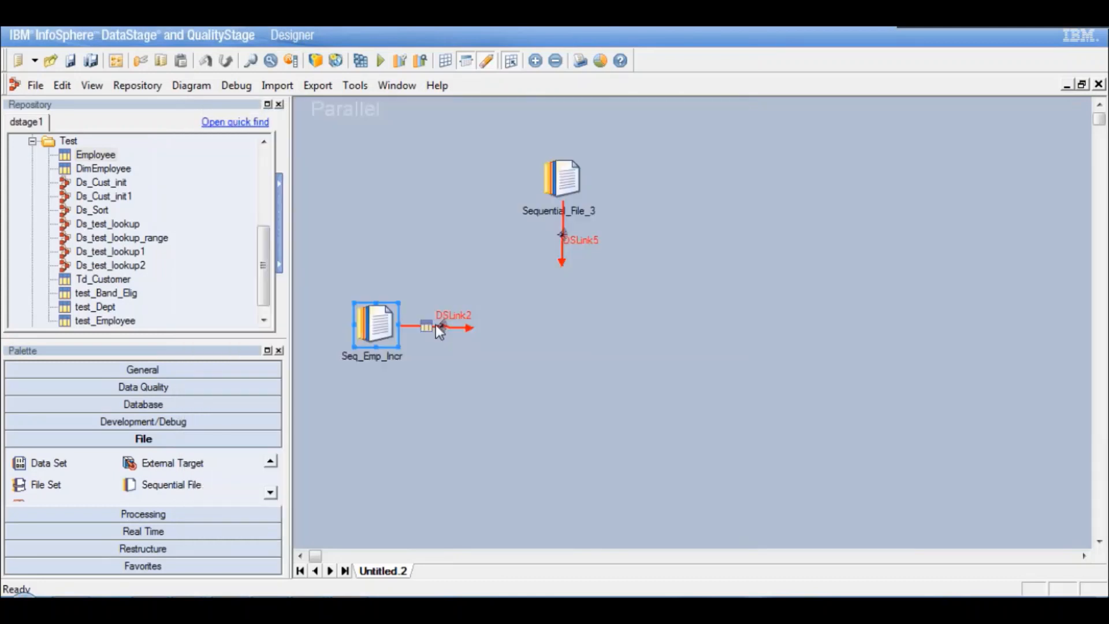
Rename the output link of Seq_Emp_Incr, DSLink2, as lnk_in_emp_incr
right_click(443, 317)
left_click(487, 335)
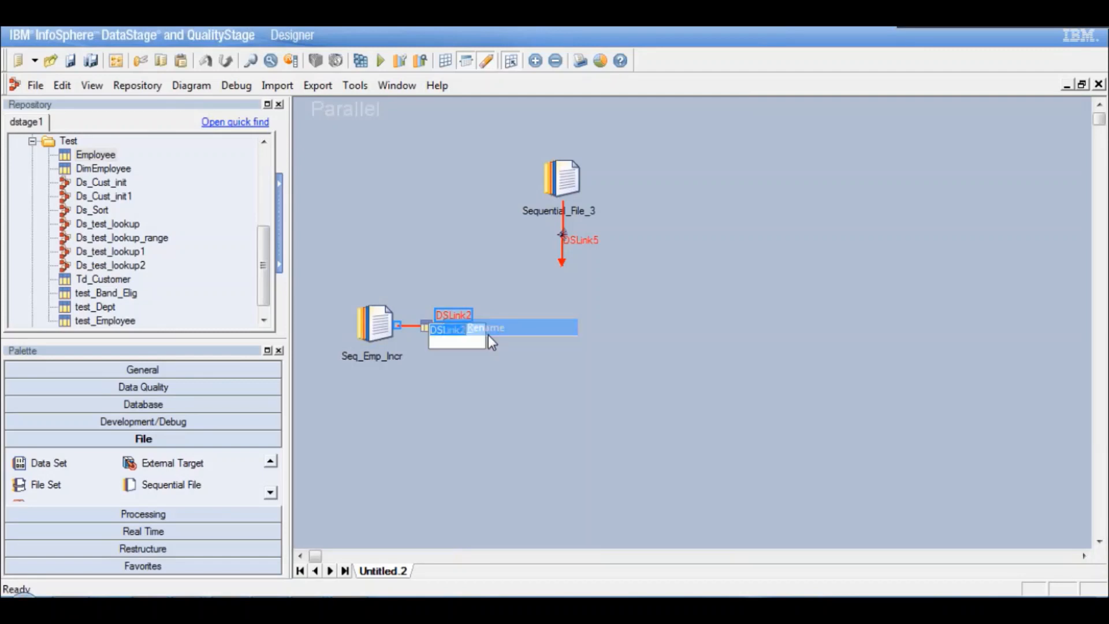
type("lnl_")
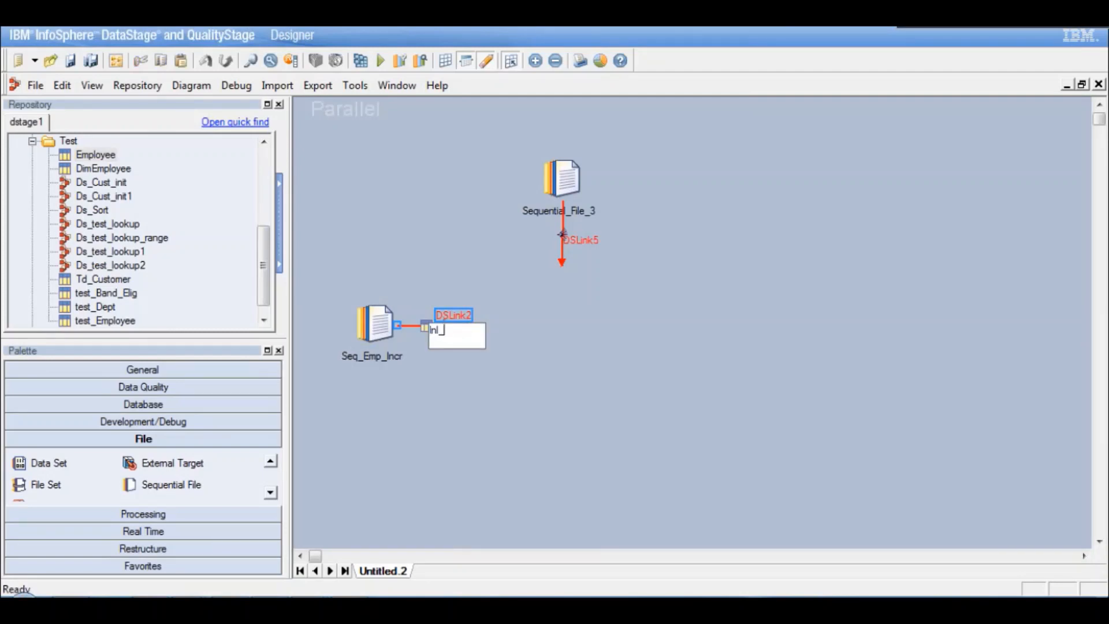
key("BackSpace")
key("BackSpace")
type("k_in_emp_incr")
key("Return")
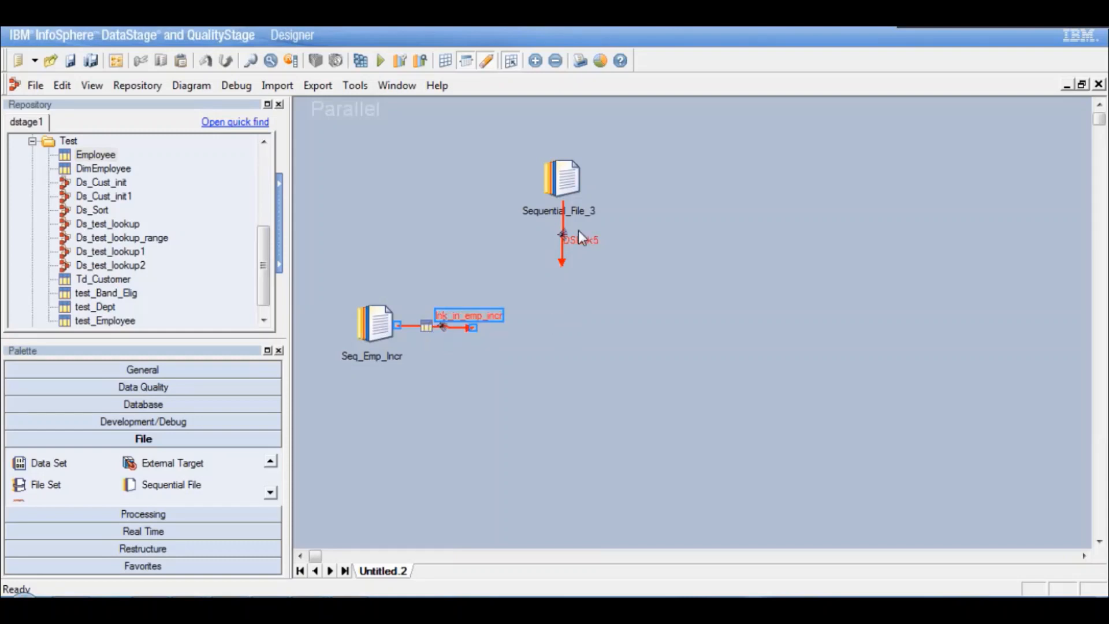
Set the source file of Sequential_File_3 to #pFILE_PATH##pFN_DIM_EMP# using the job parameters
double_click(569, 186)
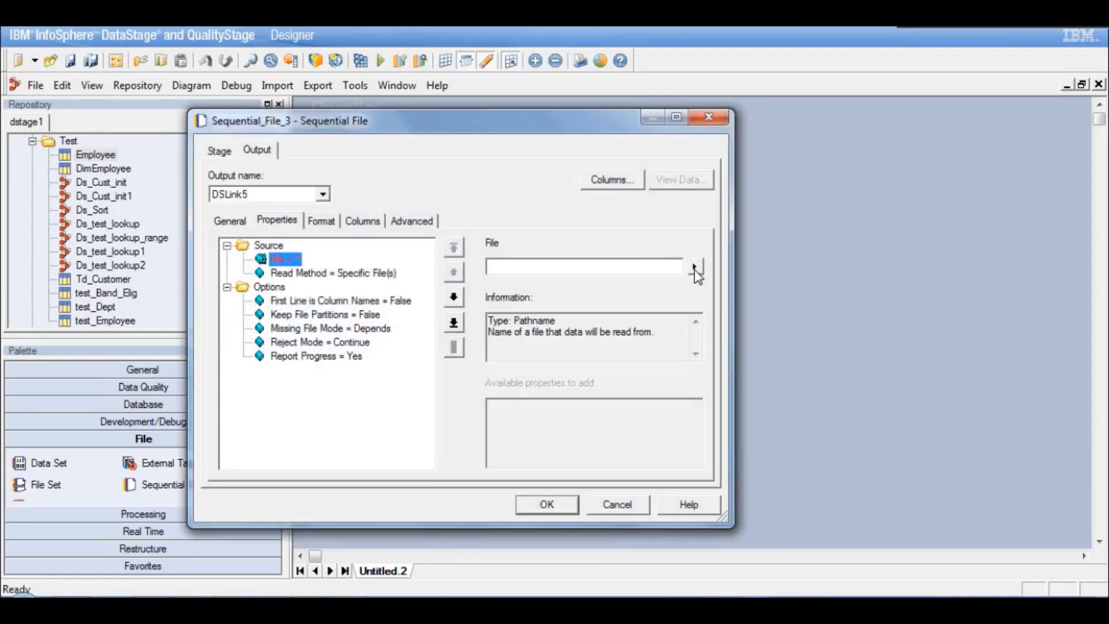
left_click(695, 266)
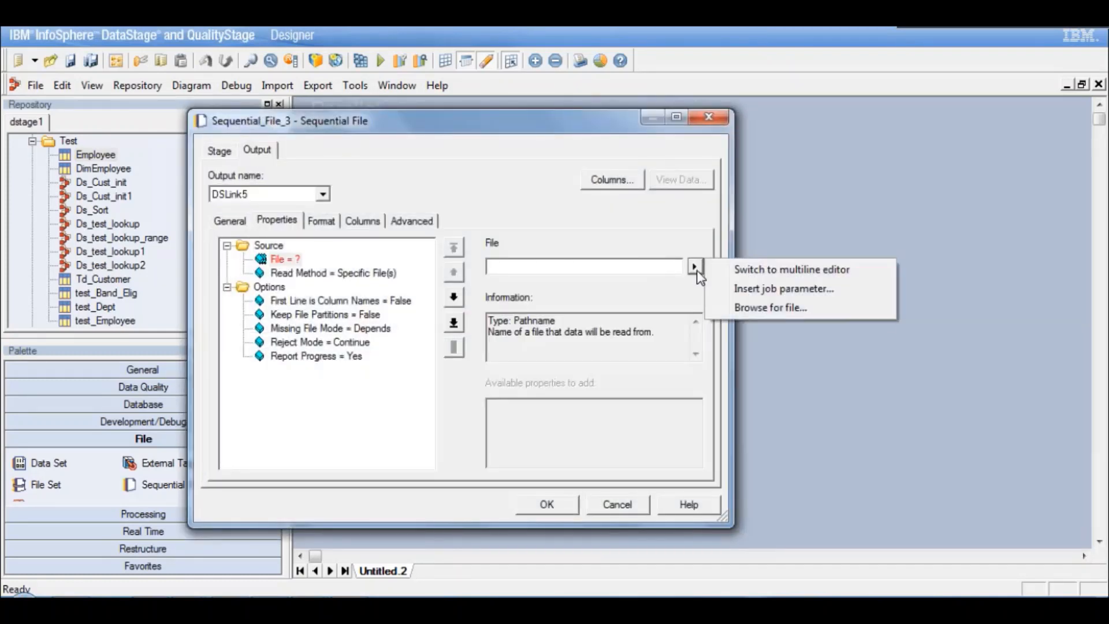
left_click(759, 289)
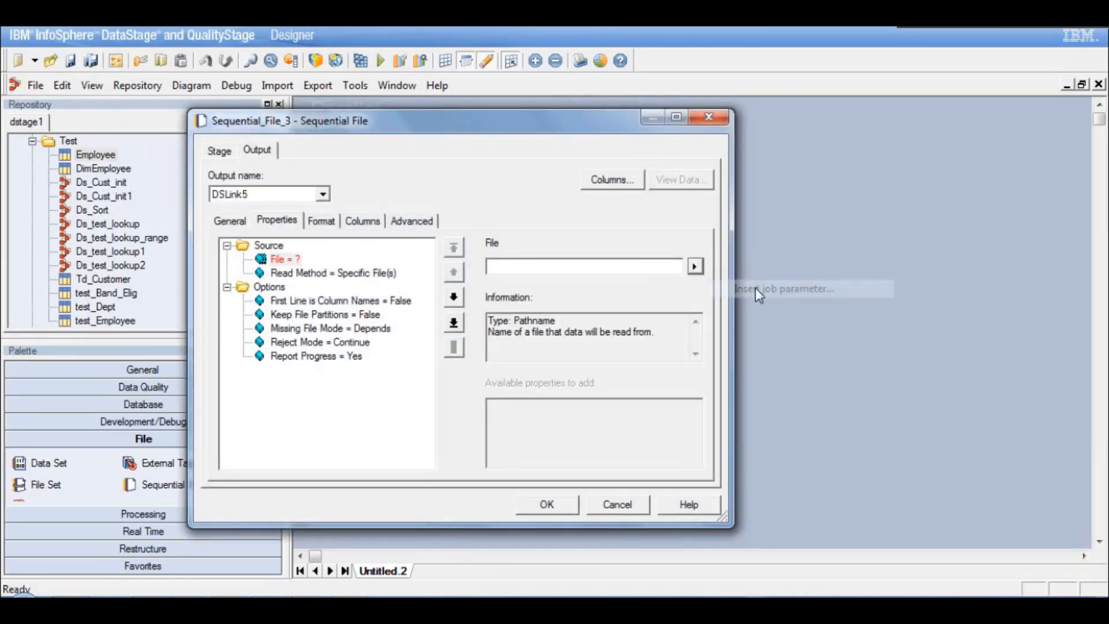
key("Return")
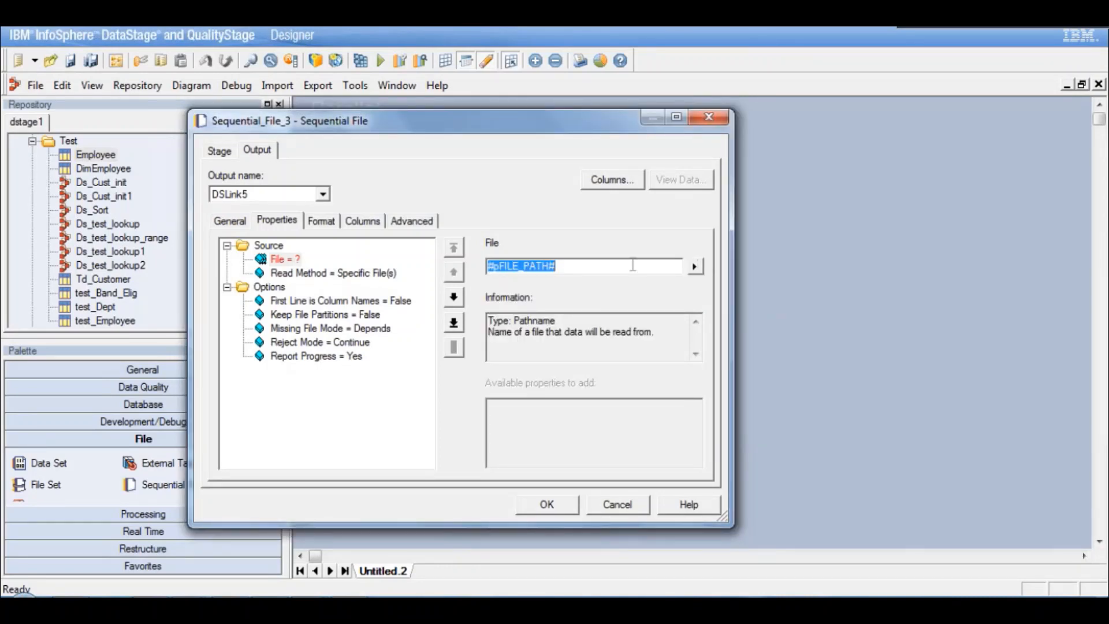
left_click(633, 265)
left_click(694, 267)
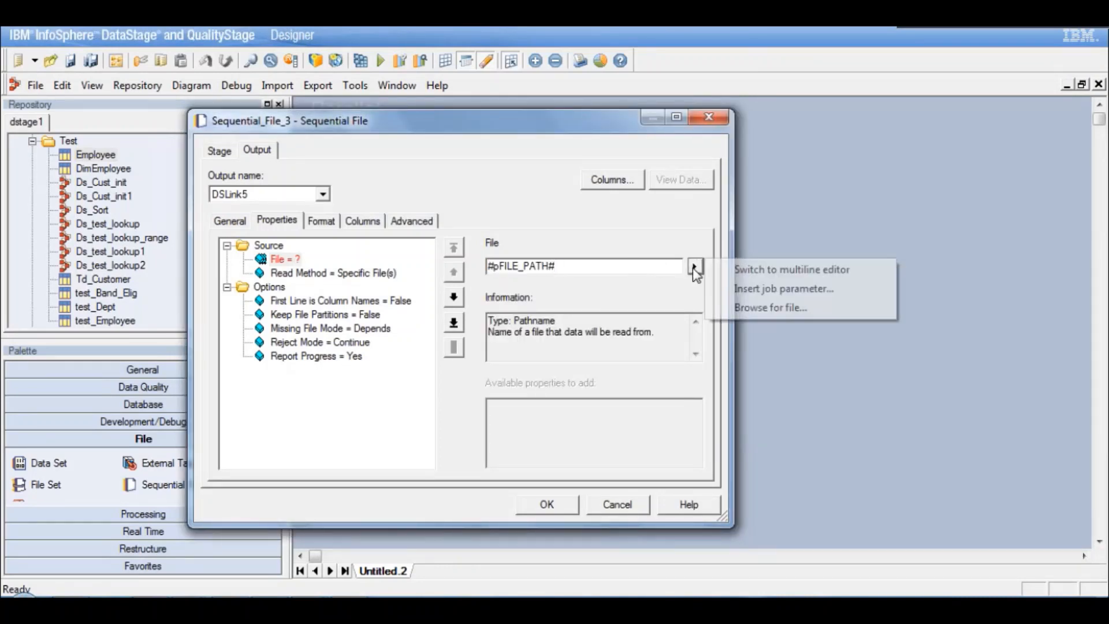
left_click(753, 289)
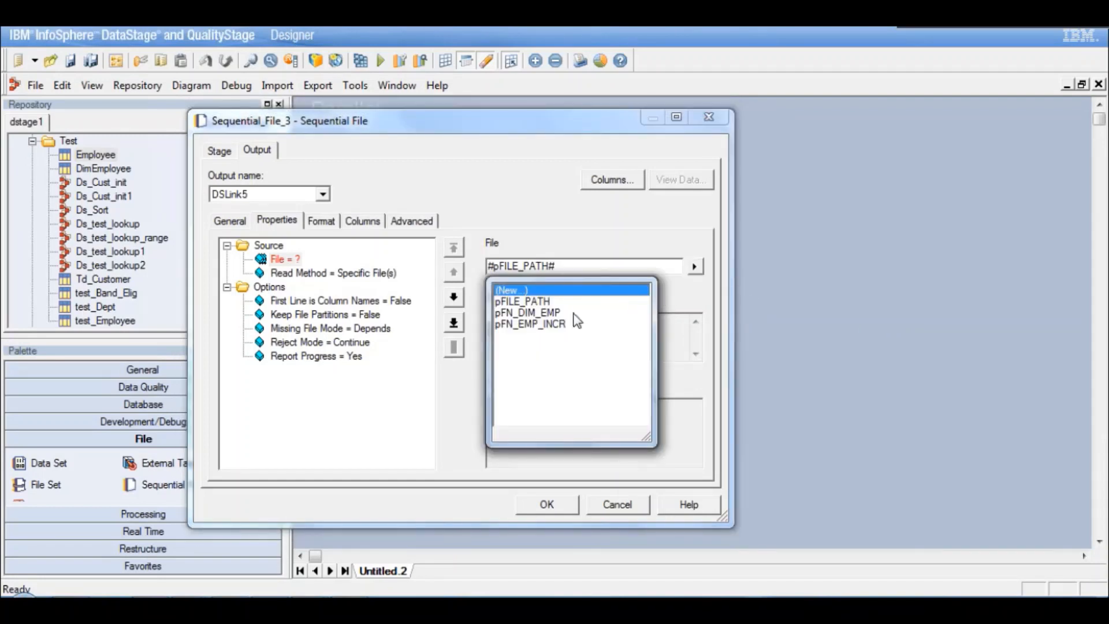
left_click(543, 312)
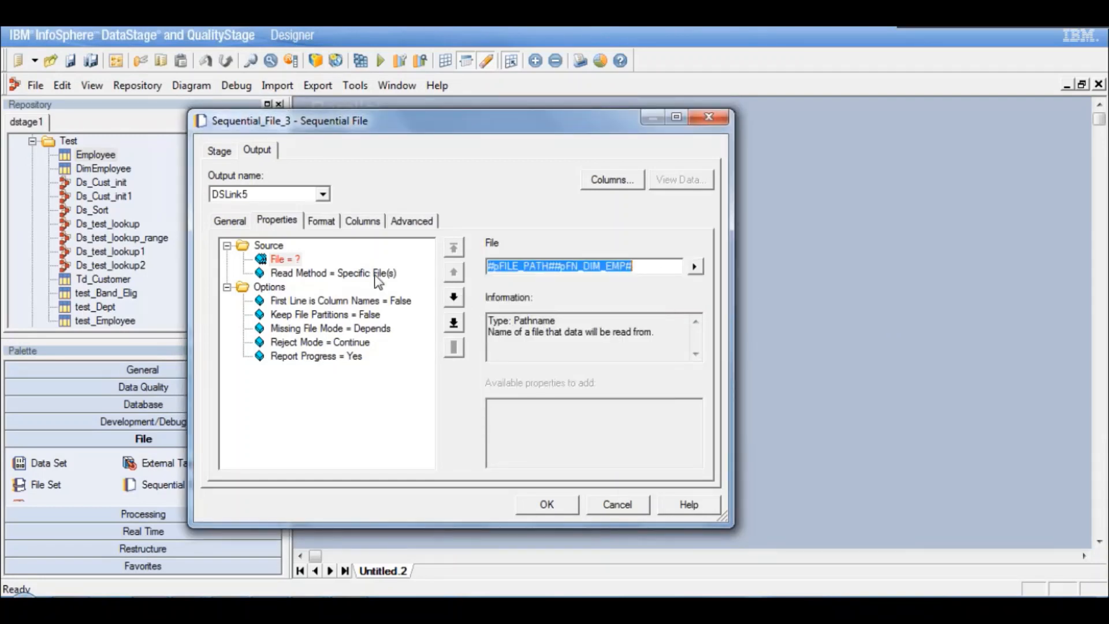
Set the output format of Sequential_File_3 to a tab delimiter and quote none
left_click(319, 221)
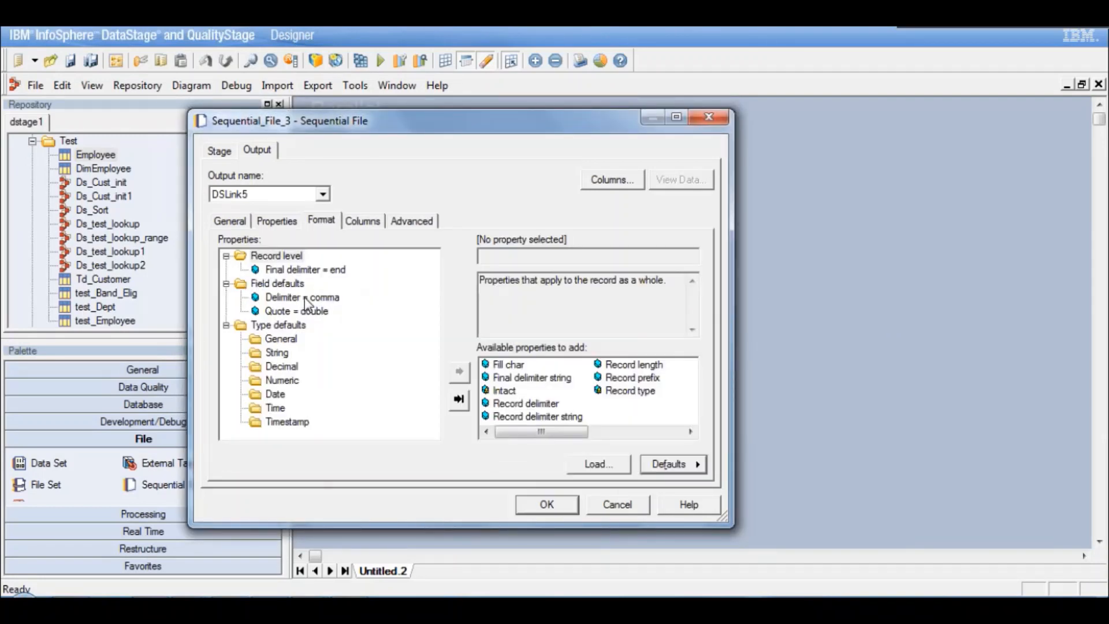
left_click(305, 298)
left_click(691, 258)
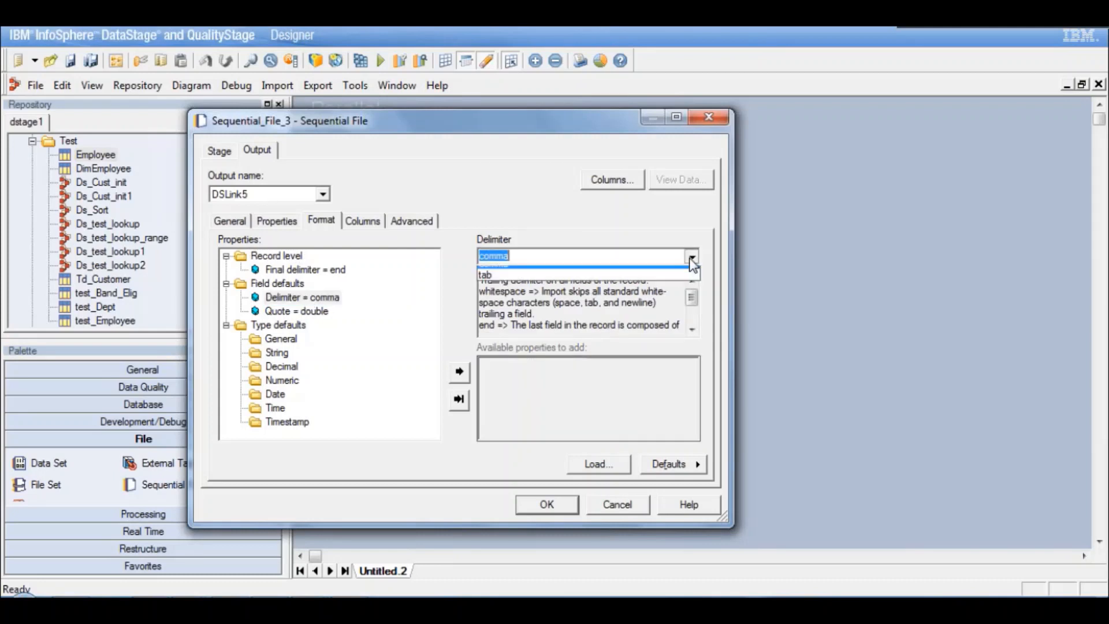
left_click(491, 336)
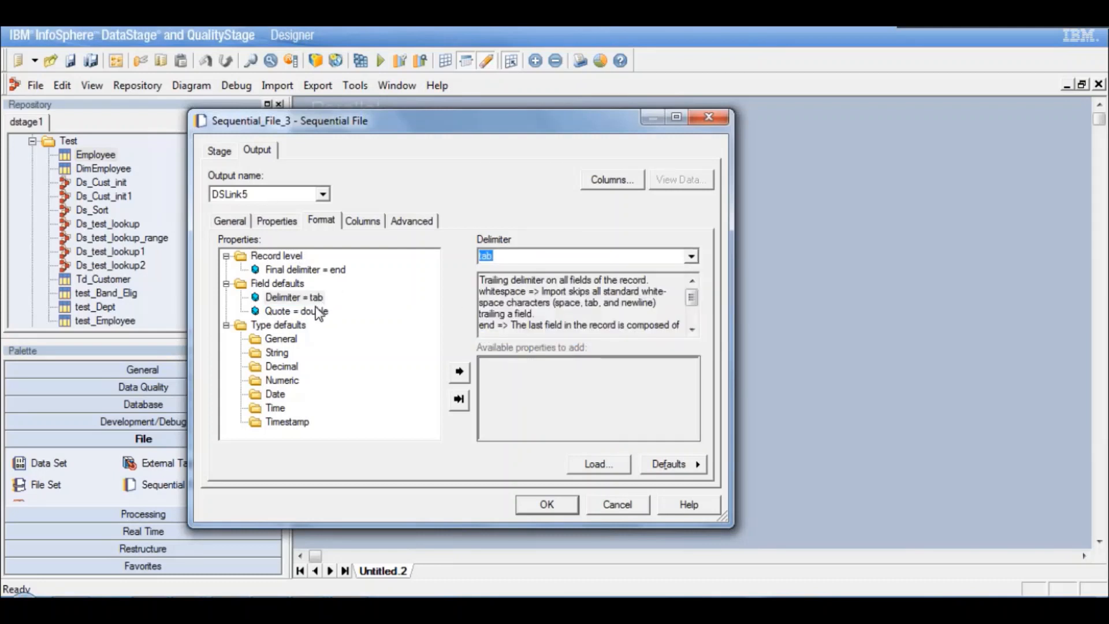
left_click(319, 312)
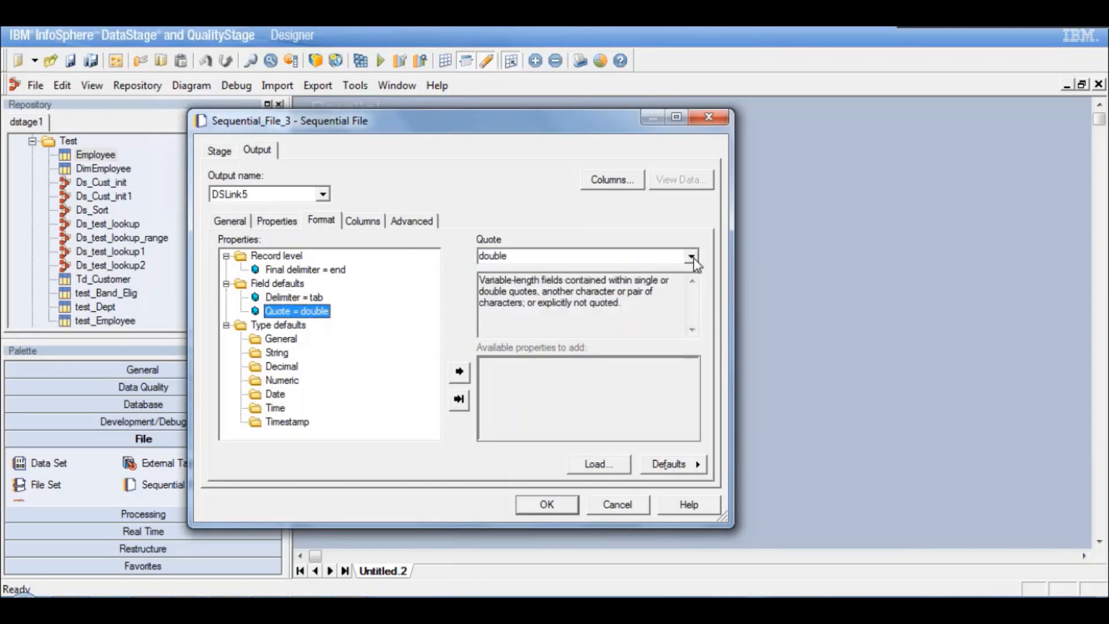
left_click(538, 256)
left_click(498, 307)
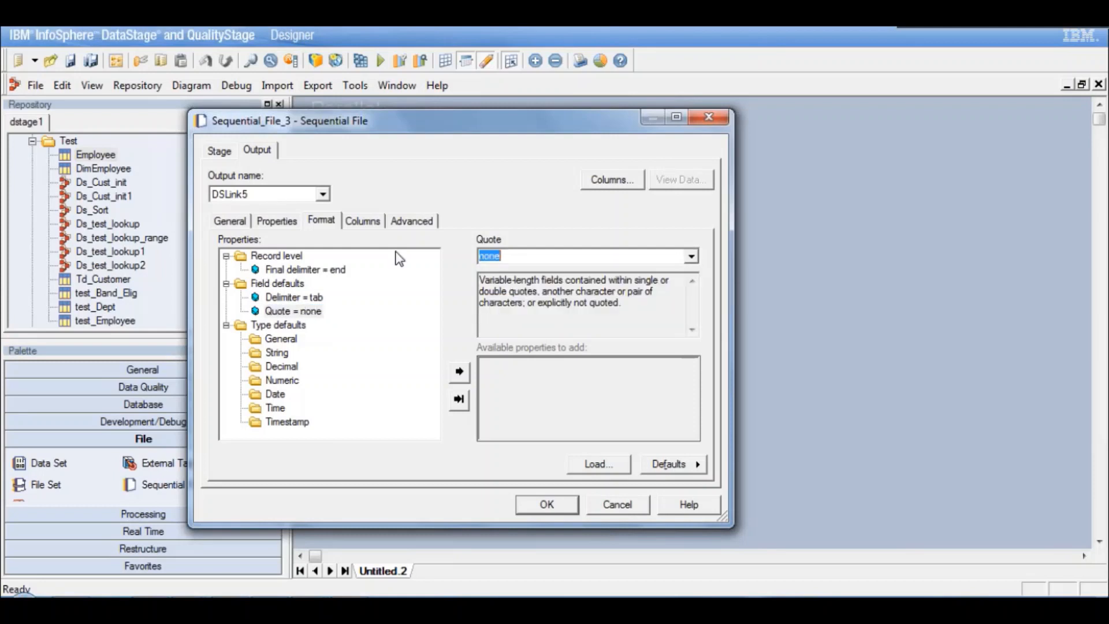
Load the column definitions of the DimEmployee table into the output of Sequential_File_3 and accept the stage settings
left_click(372, 221)
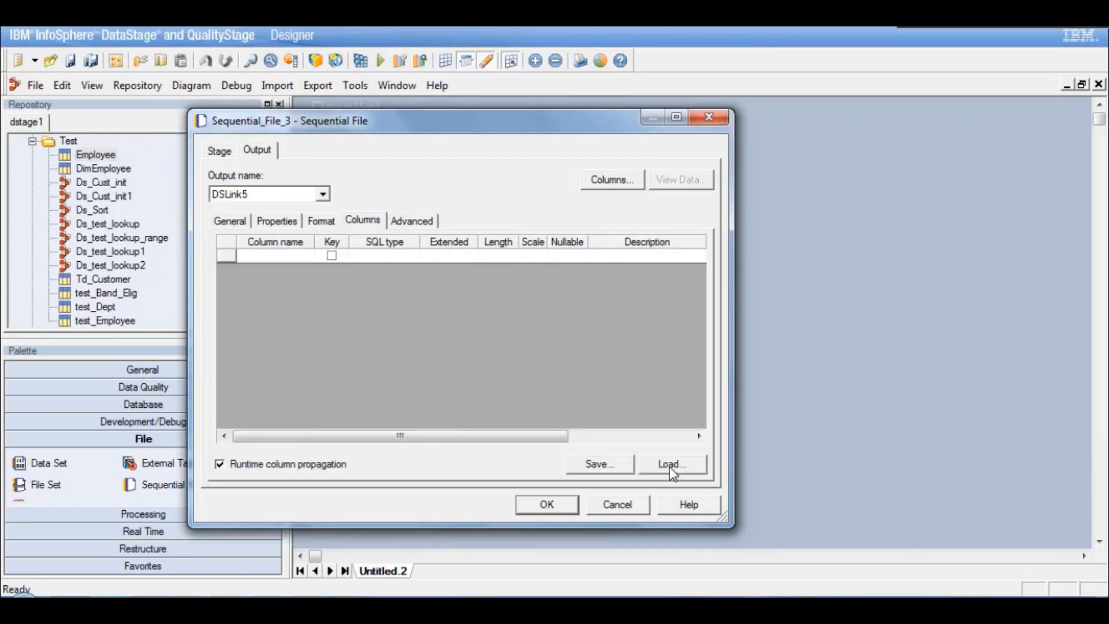
left_click(670, 463)
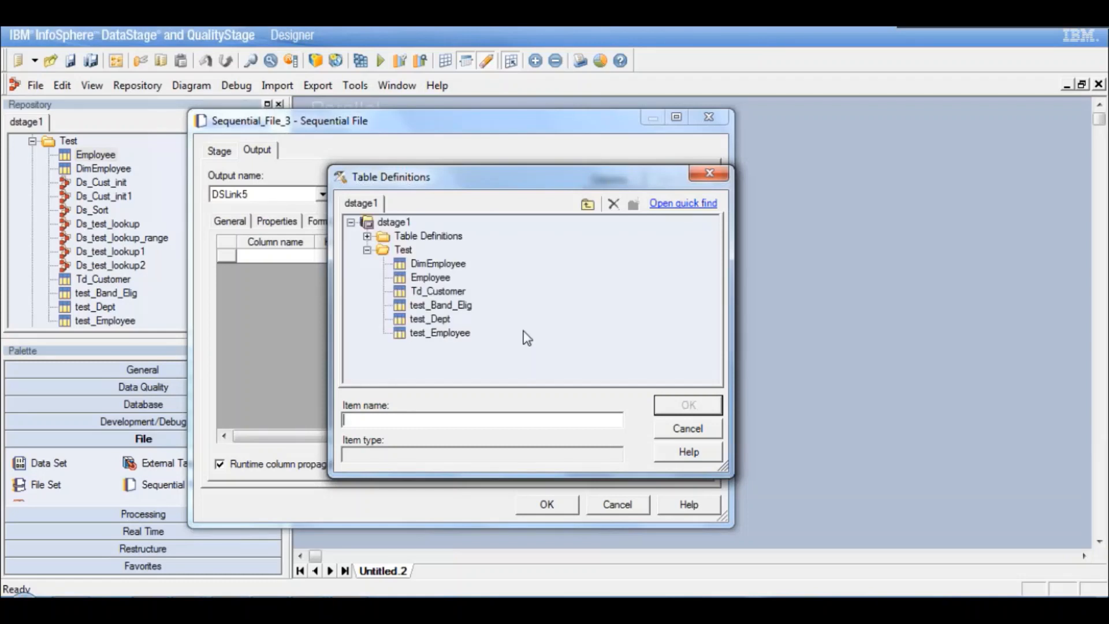
left_click(449, 264)
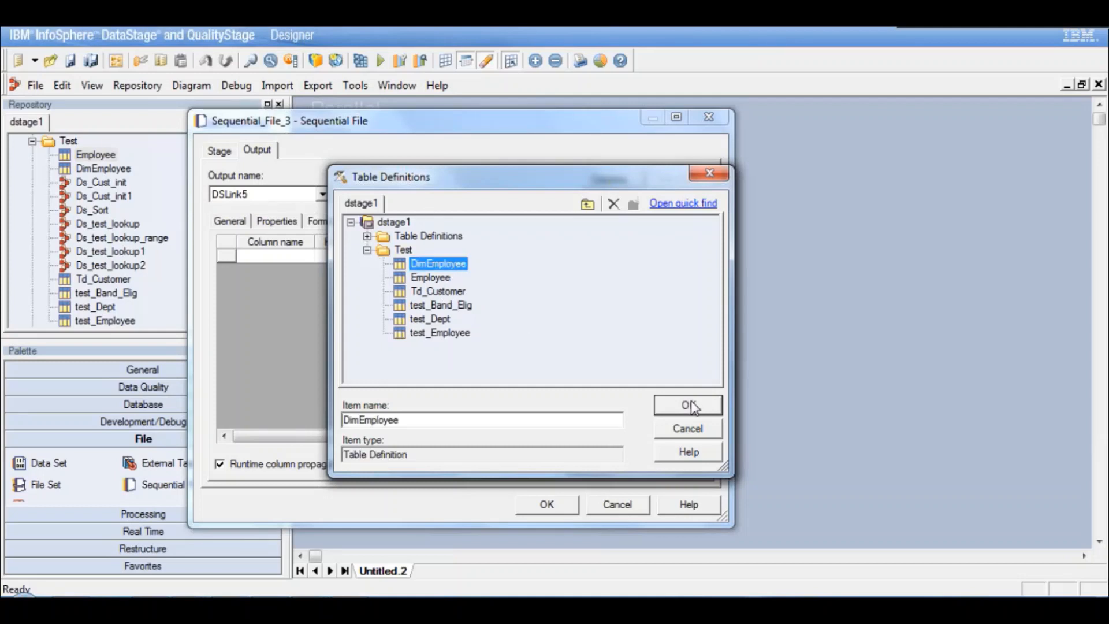
left_click(695, 409)
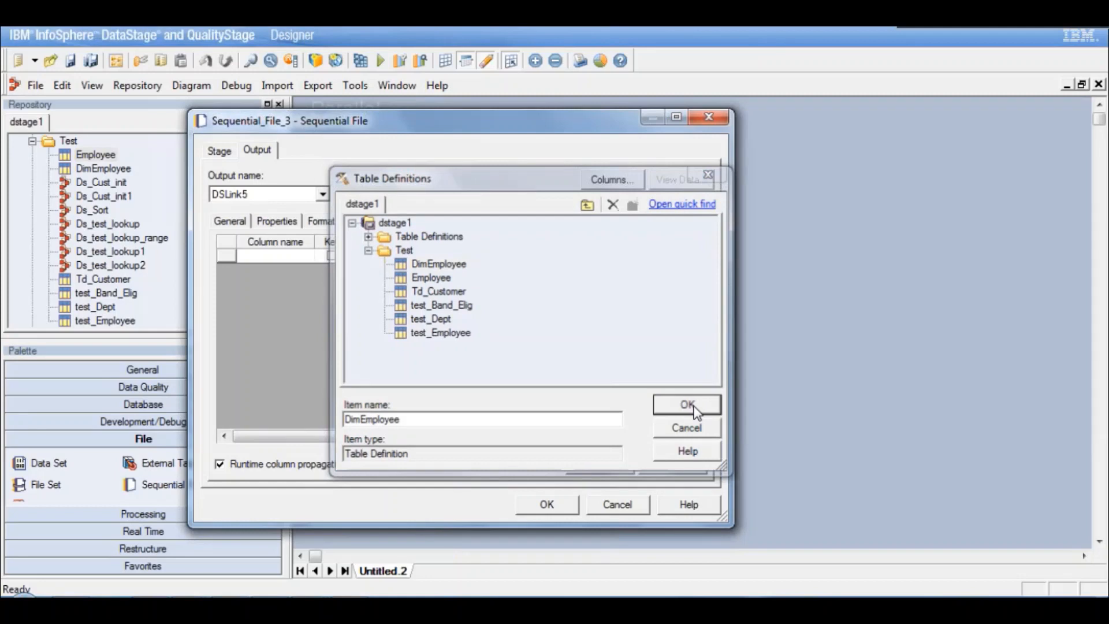
left_click(719, 185)
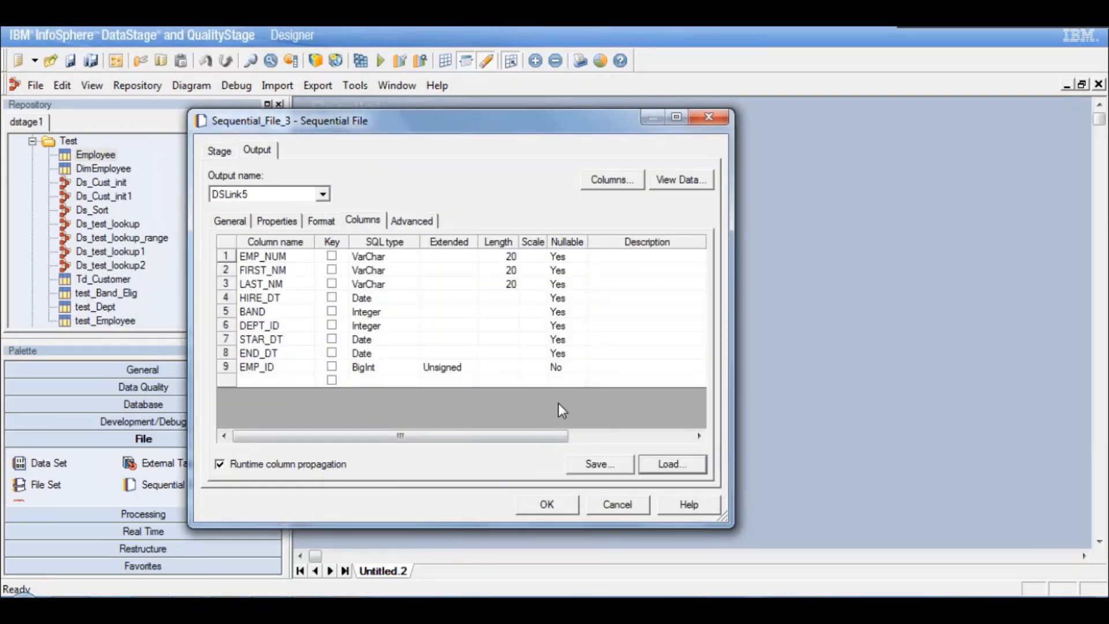
left_click(565, 505)
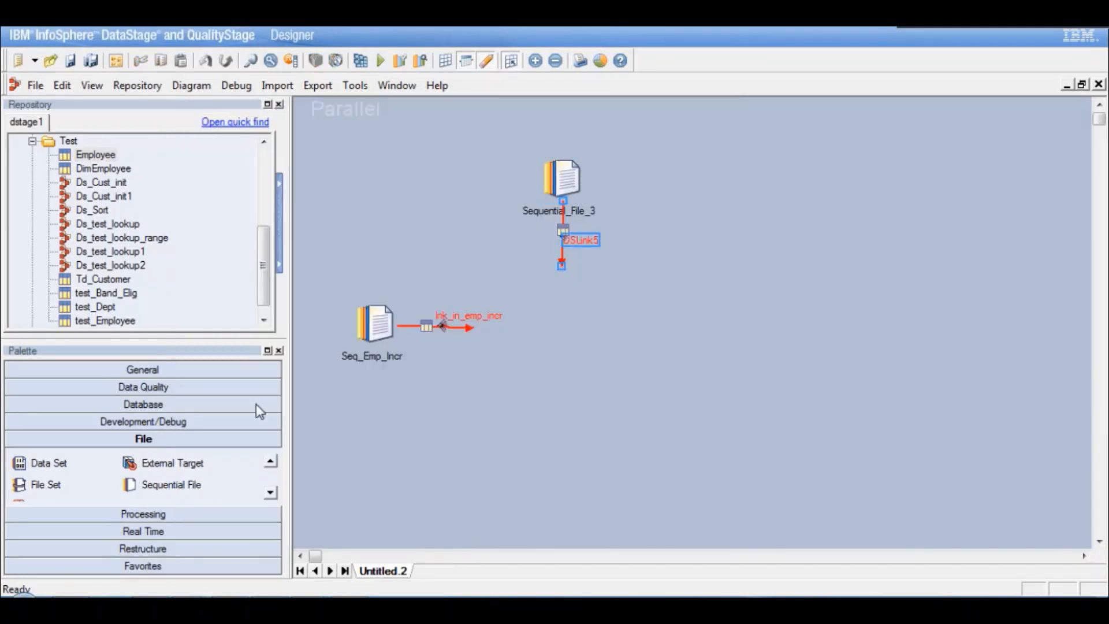
Add a Join processing stage to the canvas at the end of the lnk_in_emp_incr link
left_click(153, 515)
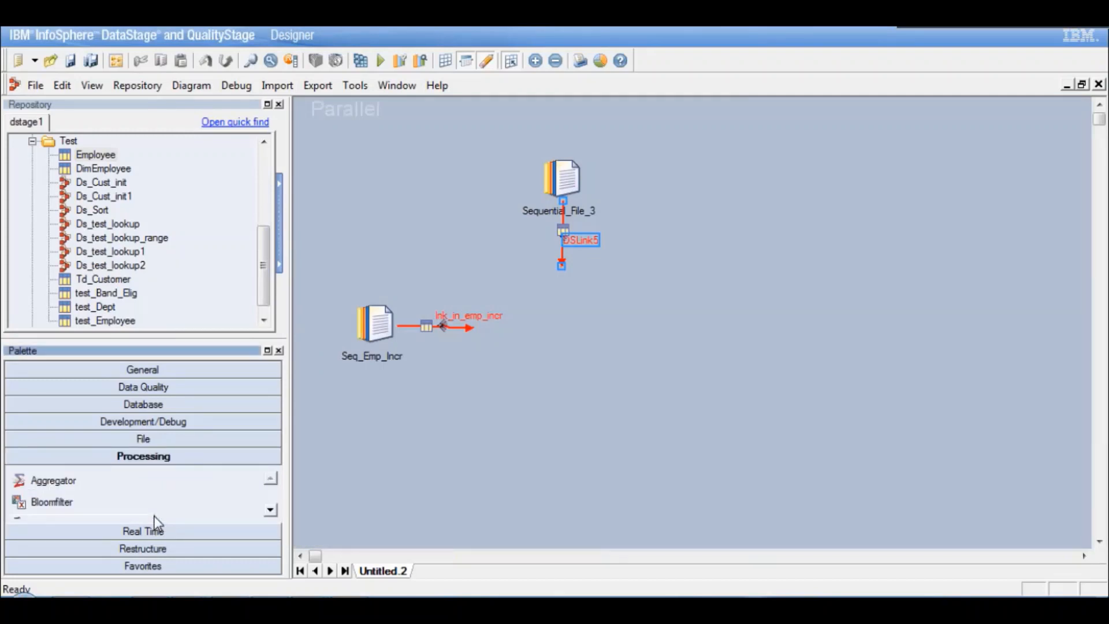
left_click(270, 510)
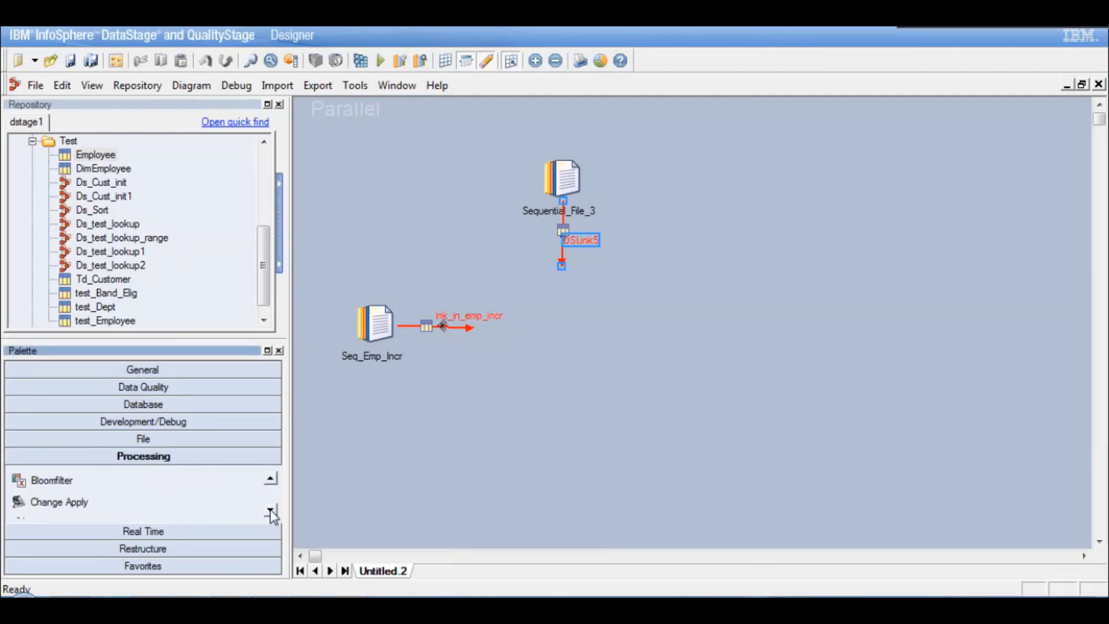
left_click(270, 509)
left_click(270, 510)
left_click(270, 509)
left_click(271, 510)
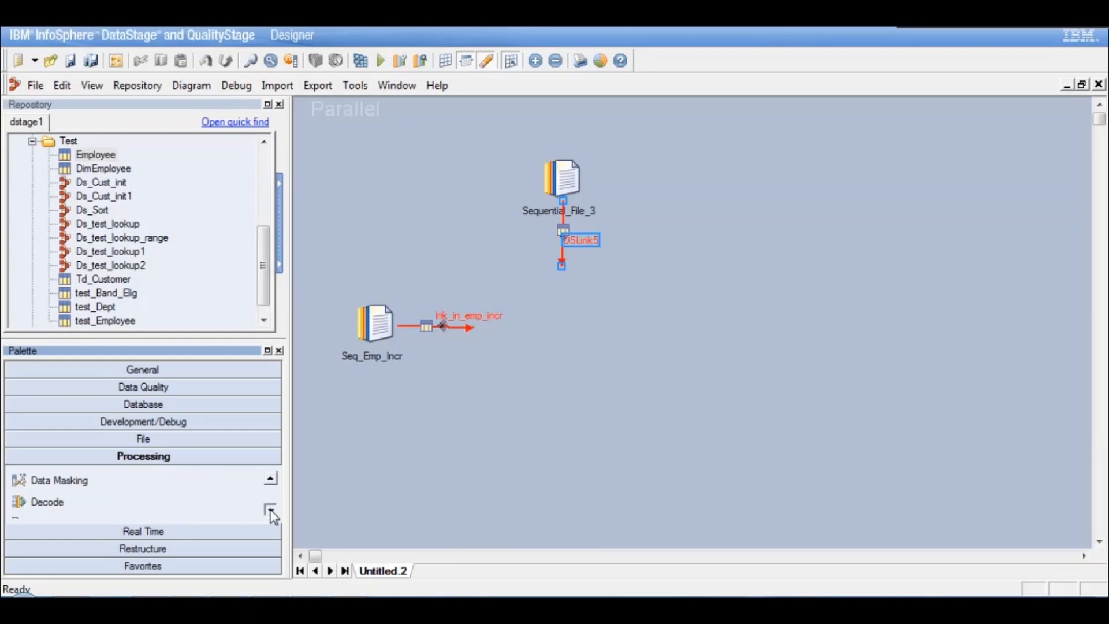
left_click(271, 510)
left_click(270, 510)
left_click(270, 509)
left_click(270, 509)
left_click(271, 509)
left_click(270, 509)
left_click(271, 509)
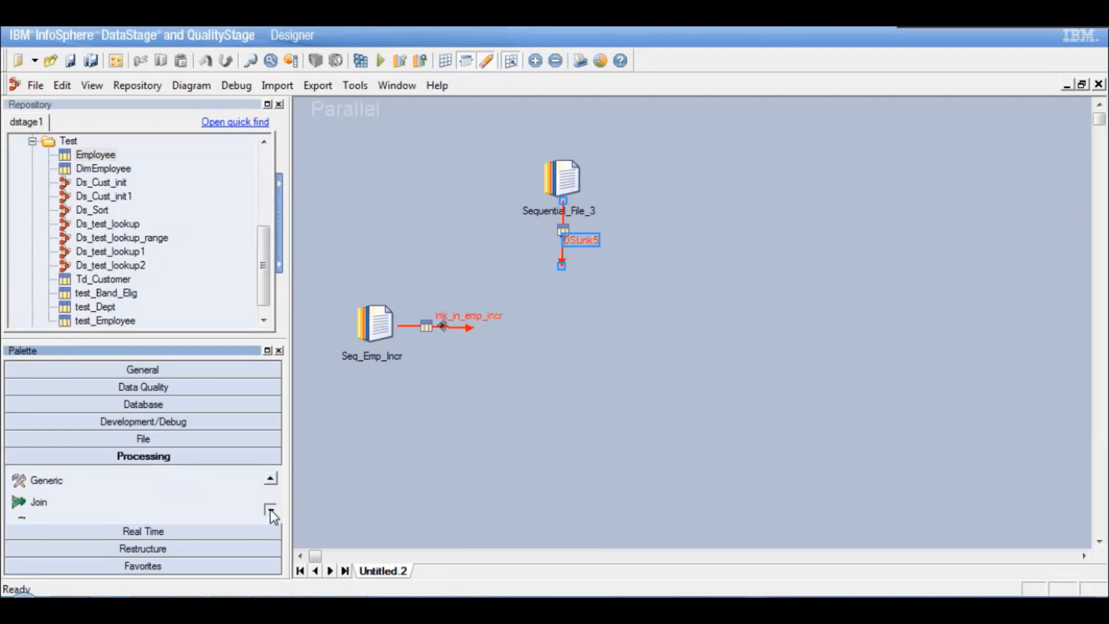
left_click(270, 509)
left_click(271, 509)
left_click(271, 478)
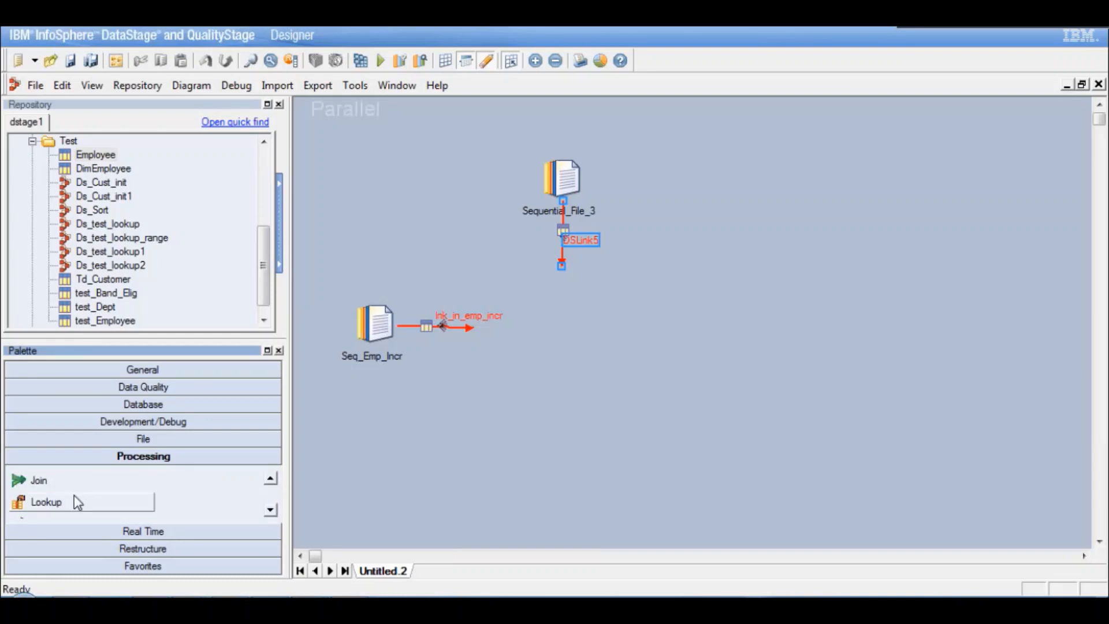
left_click_drag(63, 481, 442, 434)
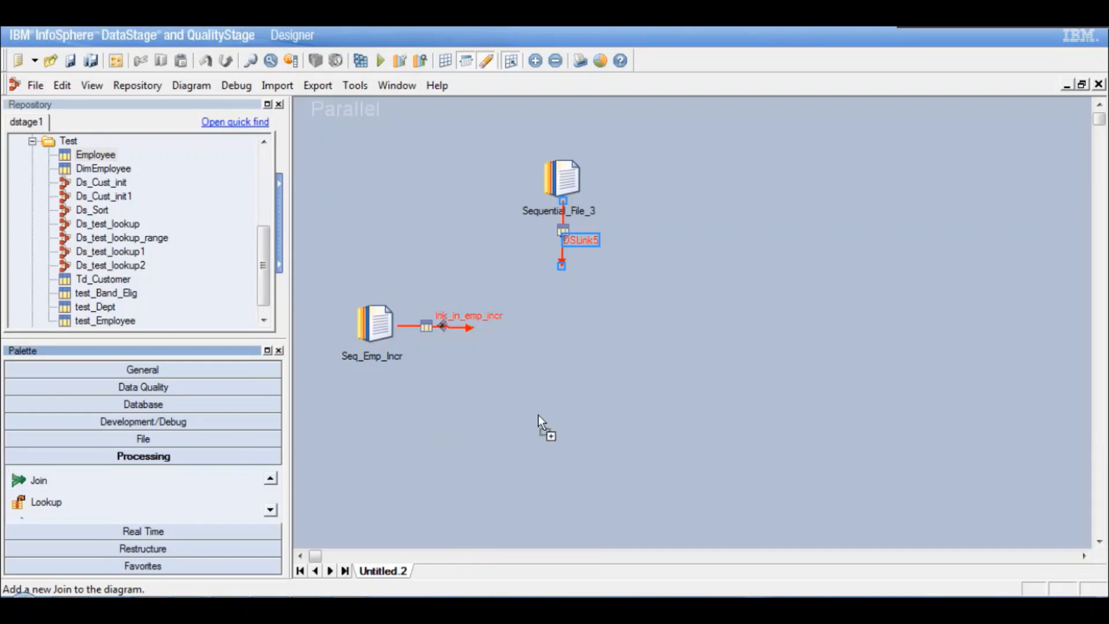
left_click_drag(527, 428, 497, 316)
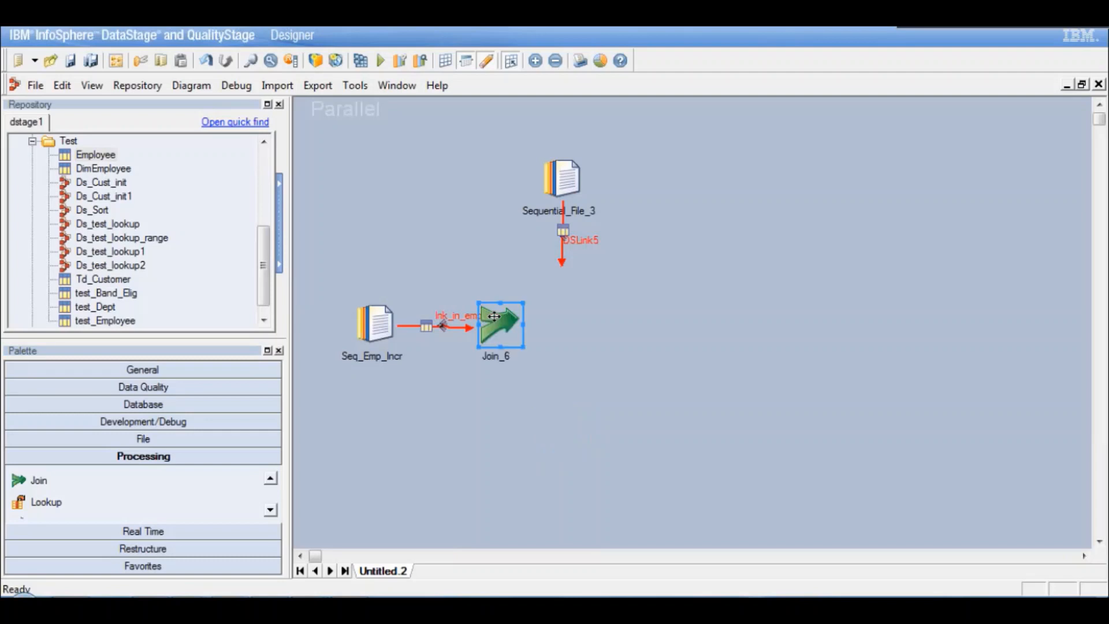
Attach the lnk_in_emp_incr link to Join_6 and shift the Join stage away from Seq_Emp_Incr, toward Sequential_File_3's link
left_click(465, 328)
left_click_drag(474, 328, 486, 327)
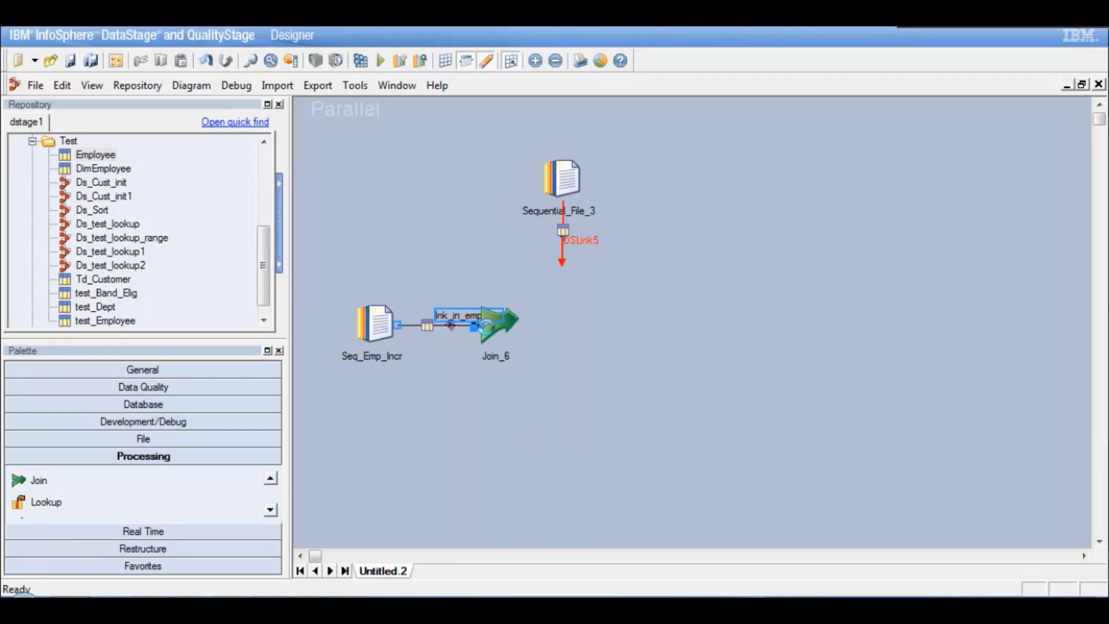
left_click(503, 320)
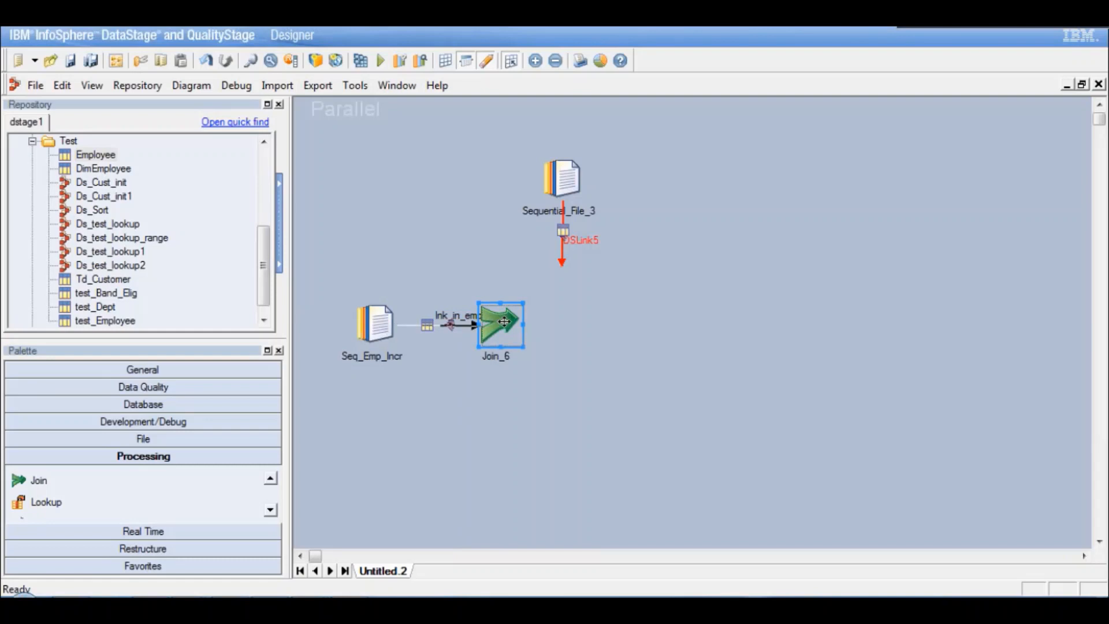
left_click_drag(531, 320, 572, 321)
Attach DSLink5 from Sequential_File_3 to Join_6 as its second input and draw an output link from the Join stage
left_click(561, 264)
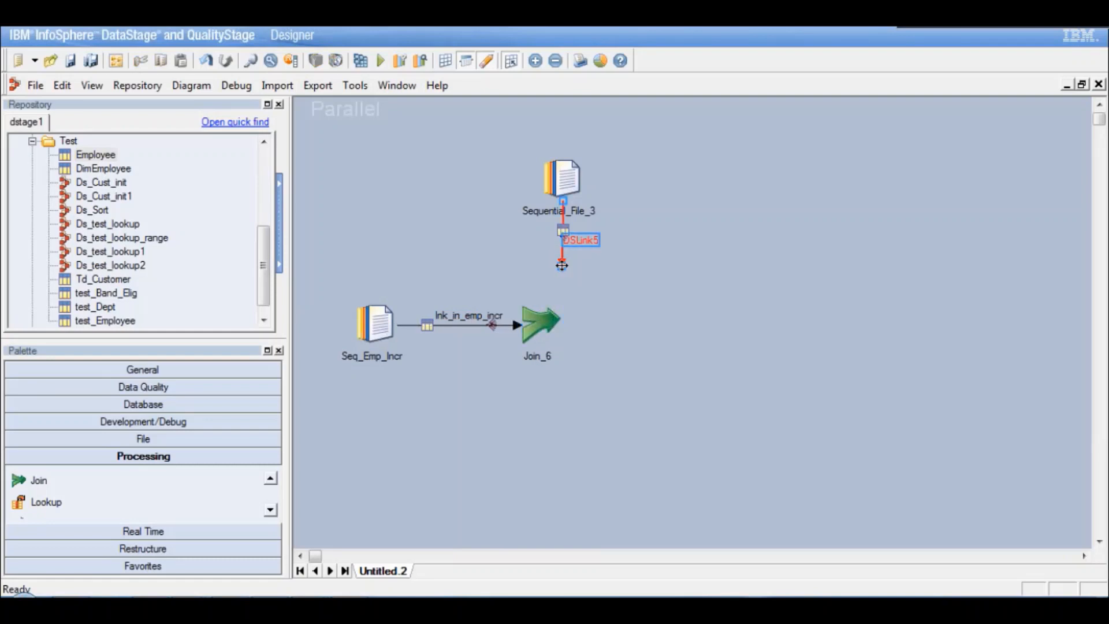
left_click_drag(562, 266, 561, 316)
left_click(546, 317)
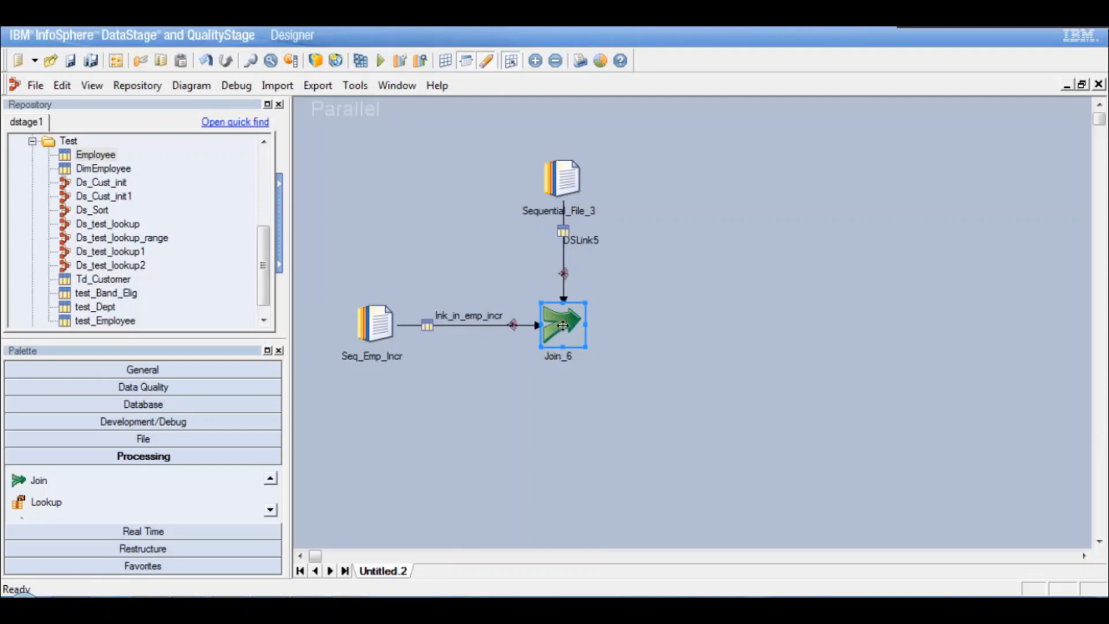
left_click_drag(563, 326, 679, 322)
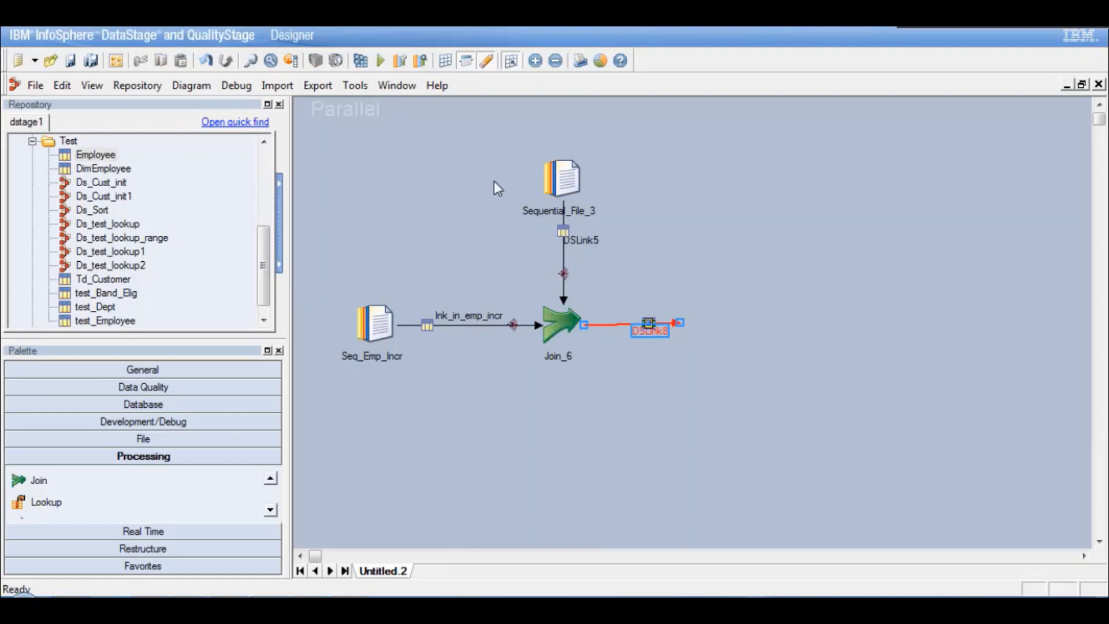
Set the join key of Join_6 to EMP_NUM and check its join type and input link ordering
left_click(556, 321)
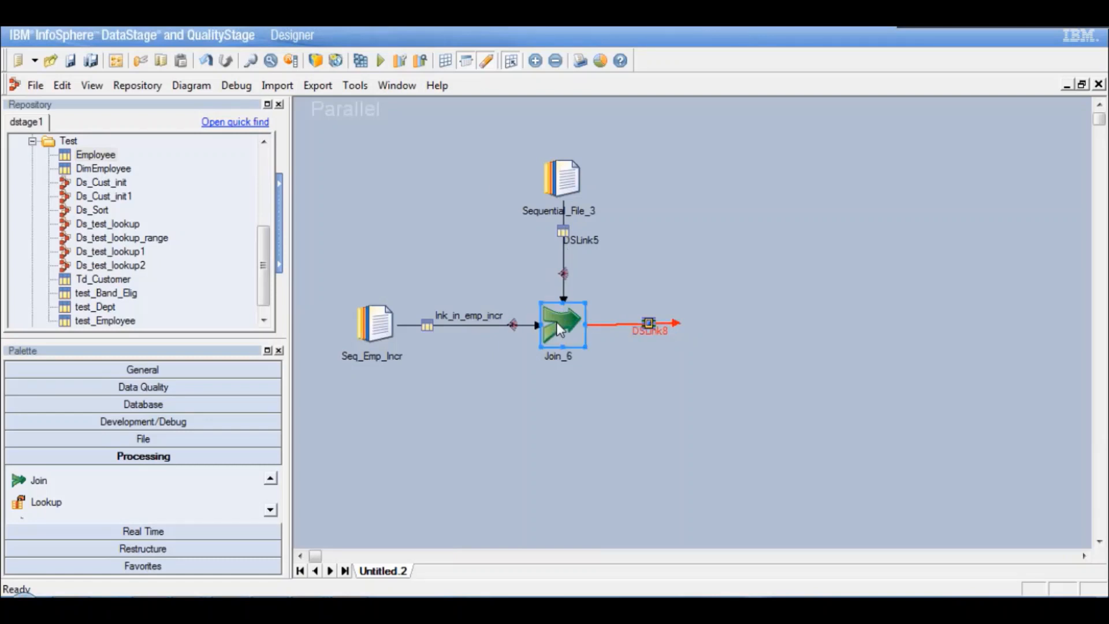
double_click(556, 321)
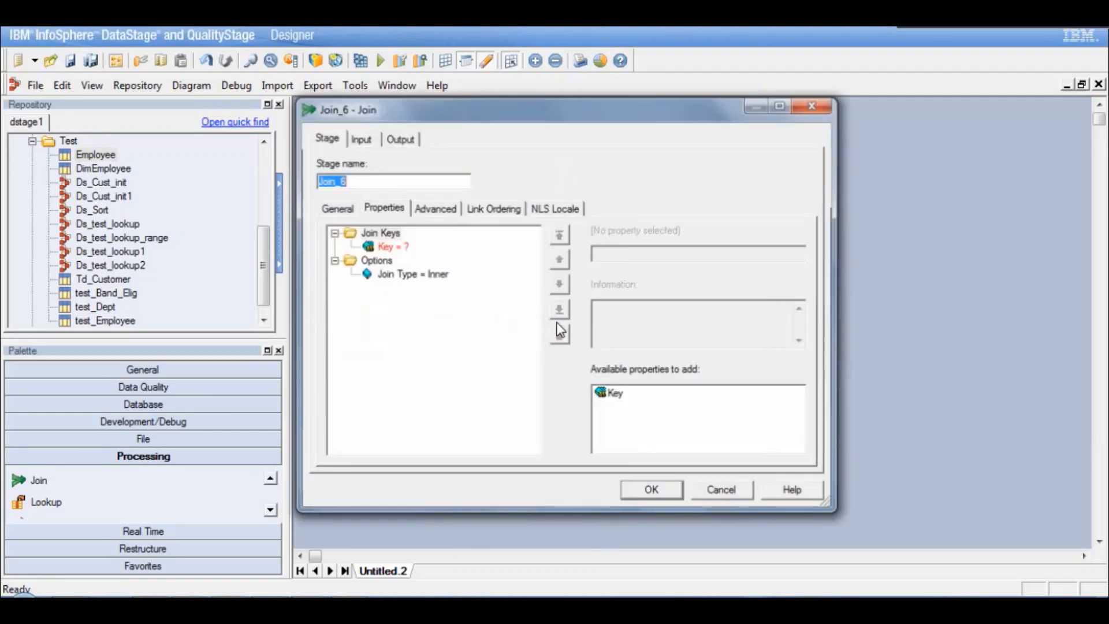
left_click(393, 246)
left_click(800, 253)
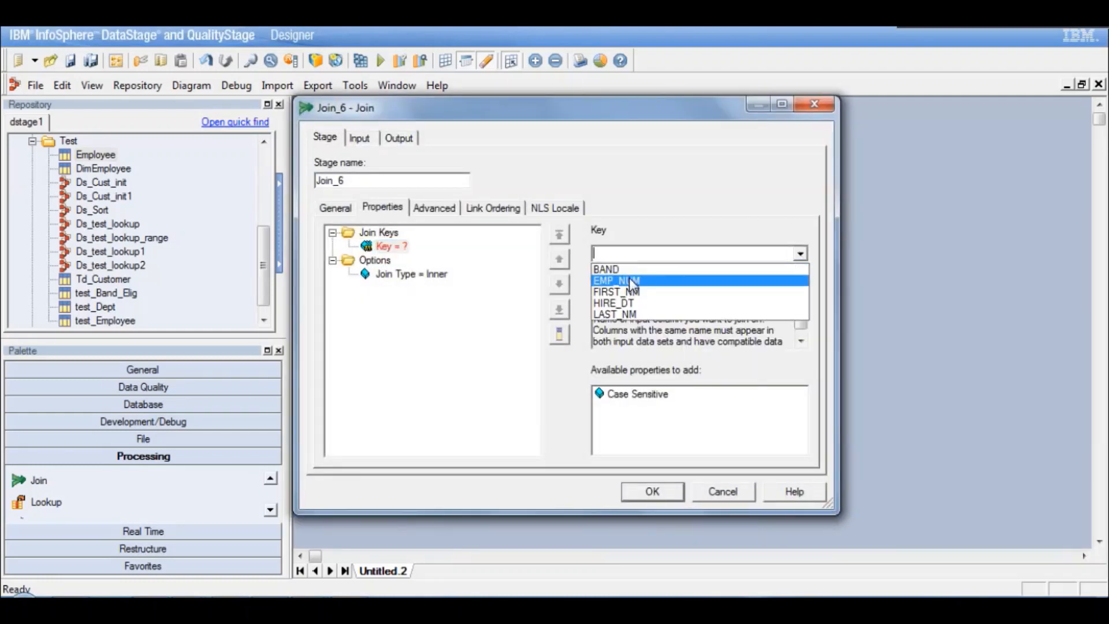
left_click(631, 281)
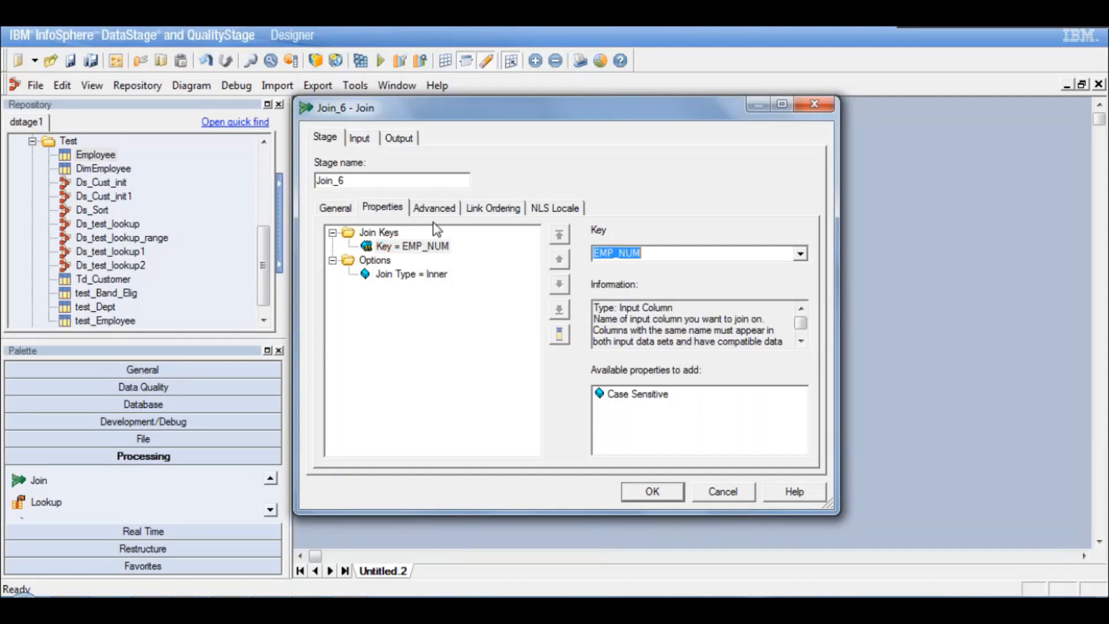
left_click(425, 275)
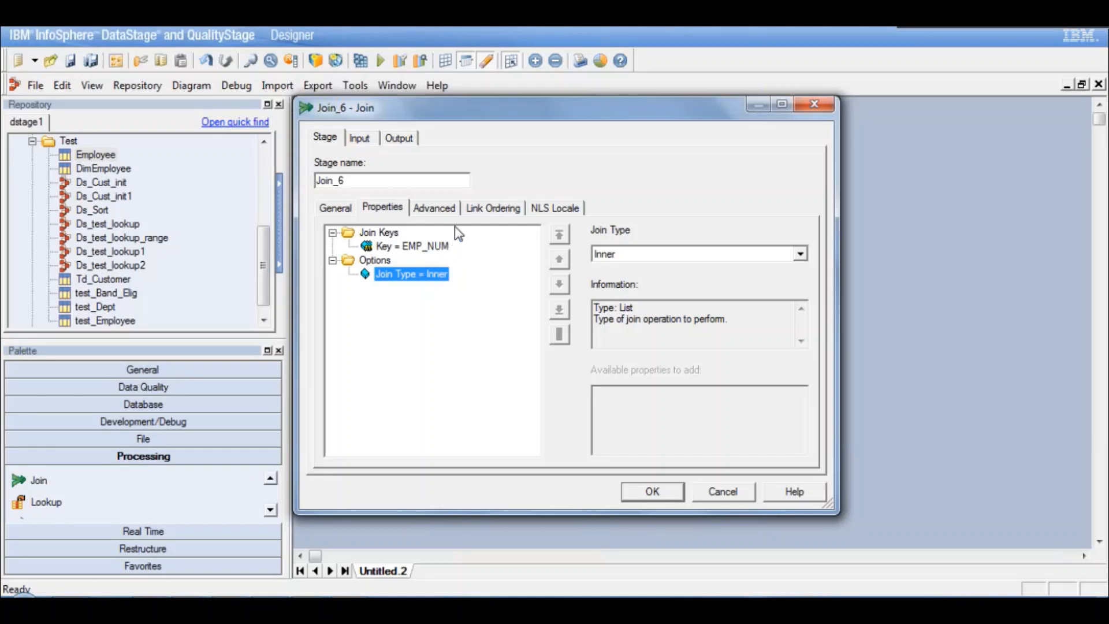
left_click(481, 209)
left_click(427, 269)
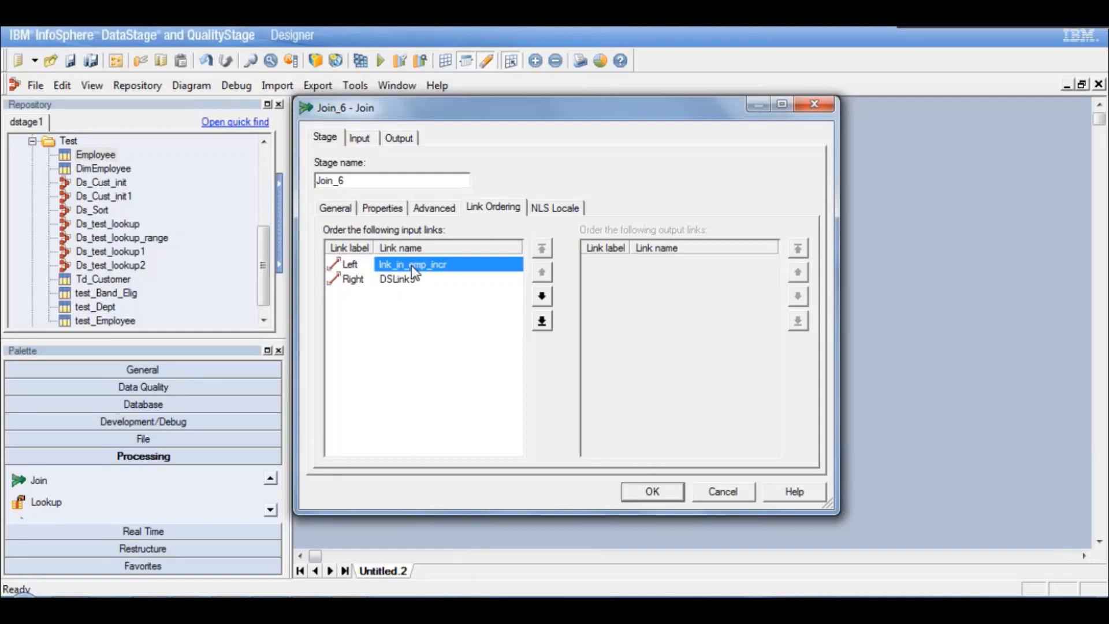
left_click(657, 493)
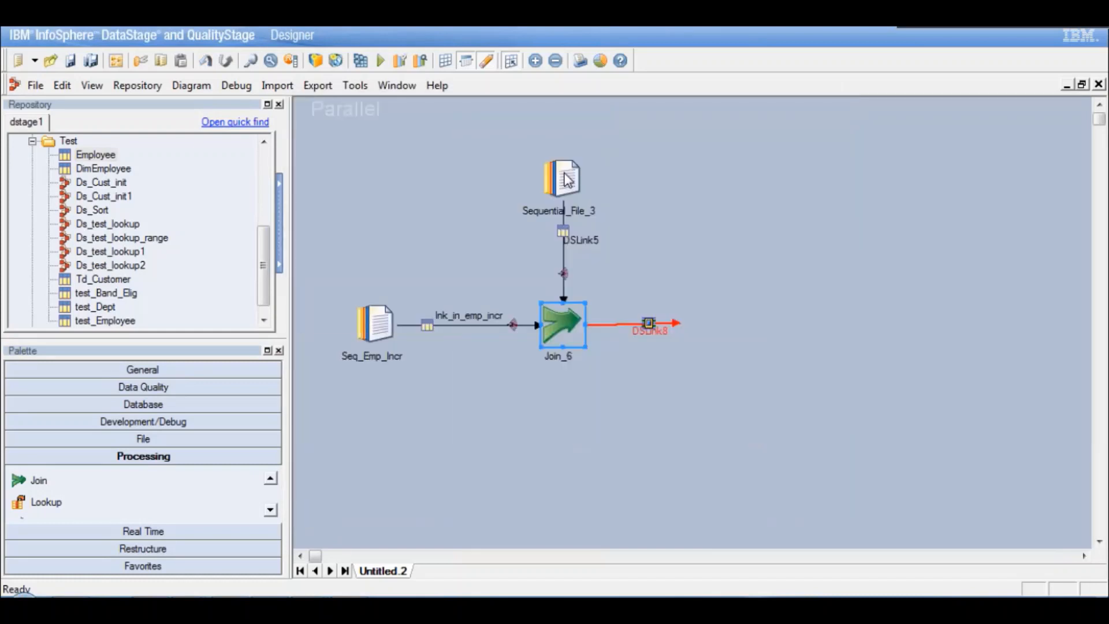
Rename the Sequential_File_3 stage as Dim_Employee in its stage properties
double_click(563, 173)
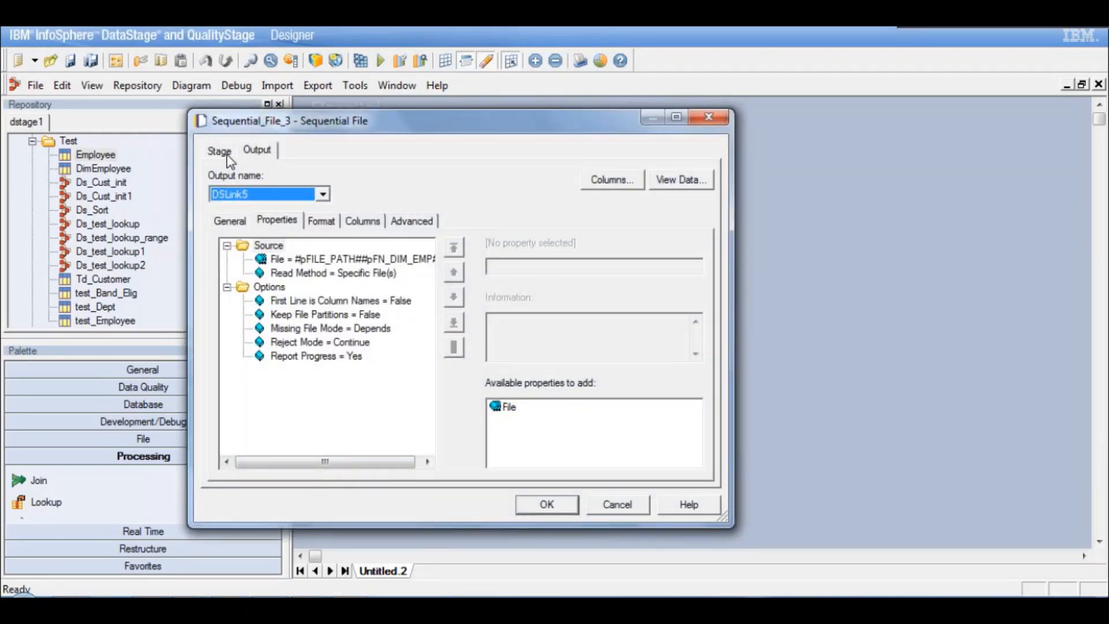
left_click(220, 152)
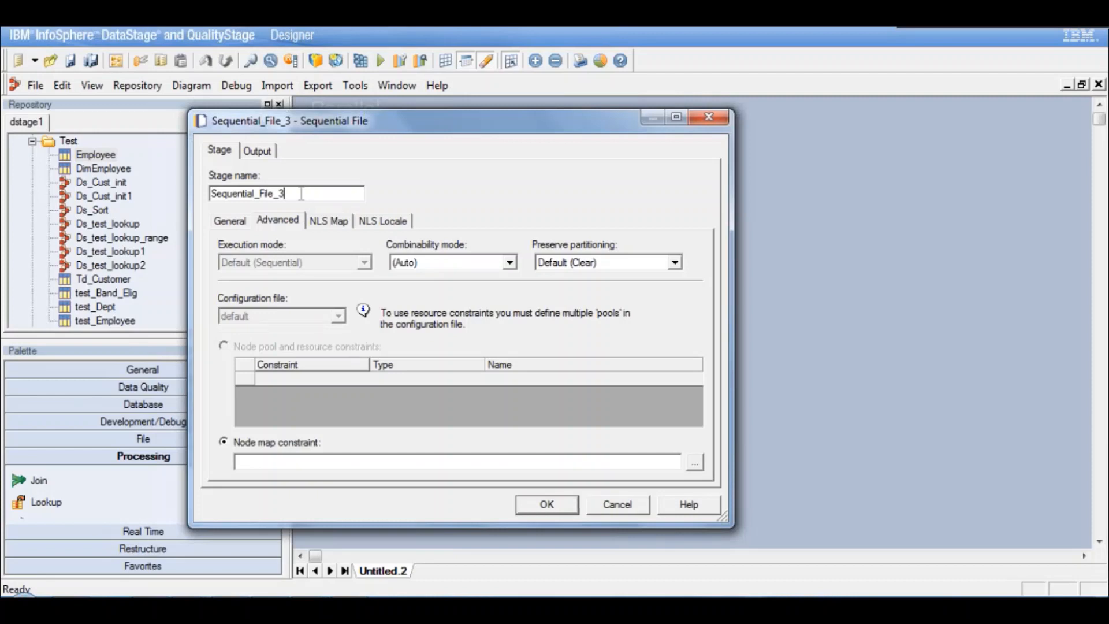
double_click(301, 194)
type("Dim_Employee")
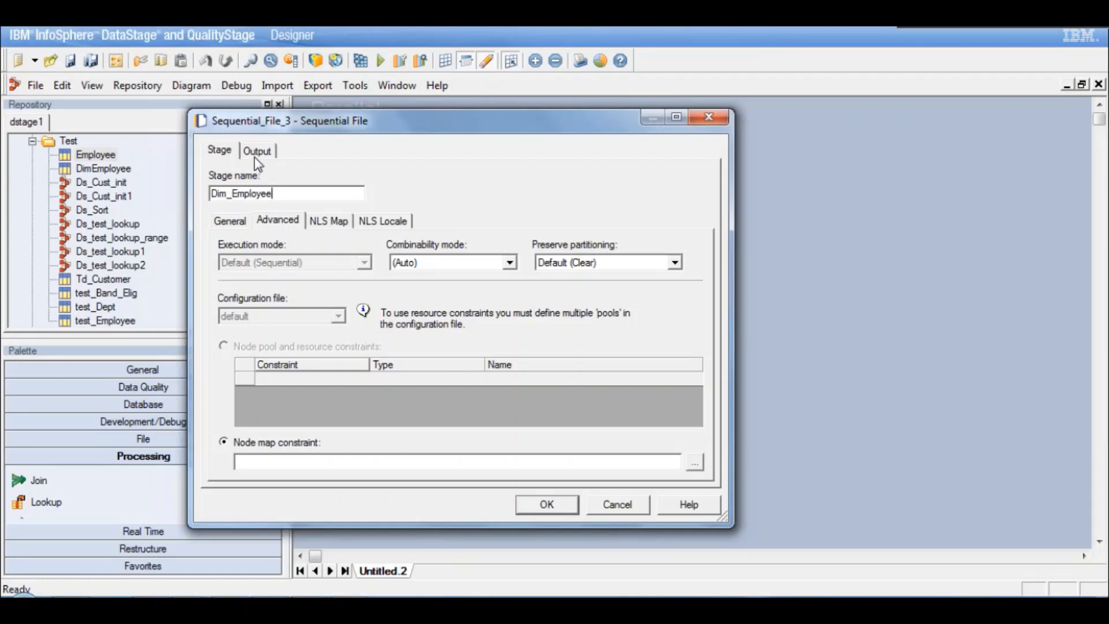
left_click(568, 505)
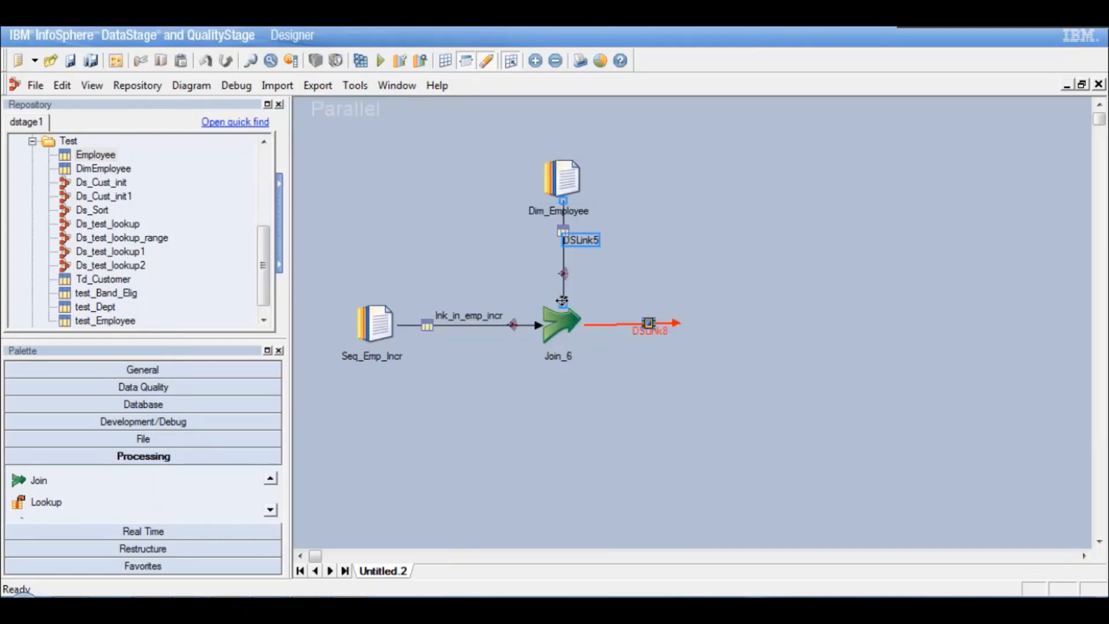
Detach DSLink5 from Join_6 and move the Dim_Employee stage above Seq_Emp_Incr, straightening its link horizontally
left_click_drag(562, 300, 606, 249)
left_click(571, 185)
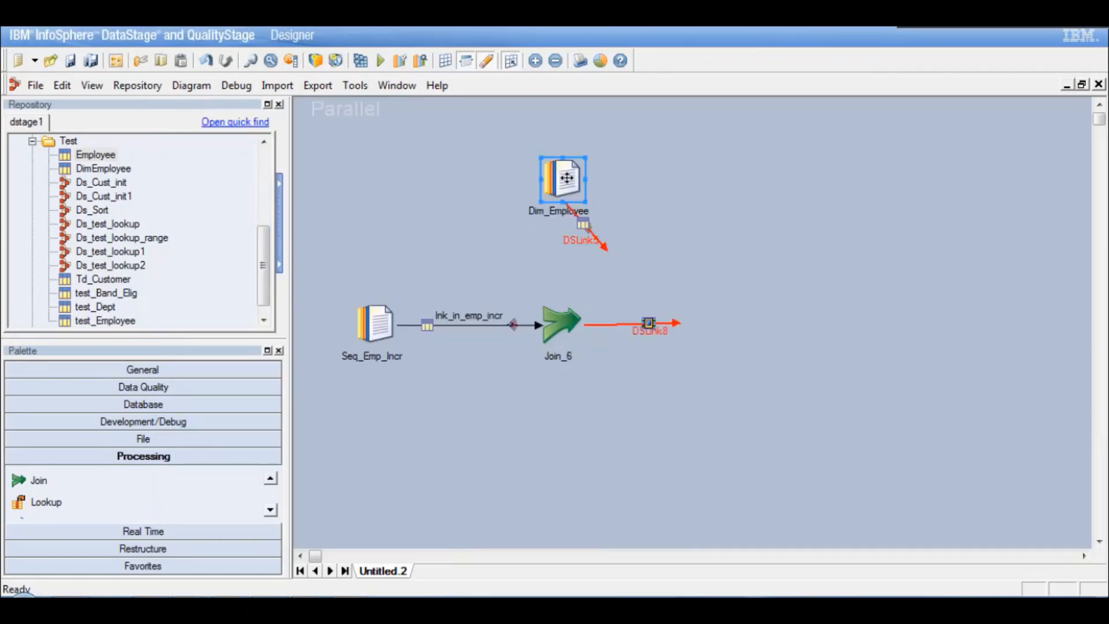
left_click_drag(569, 182, 376, 178)
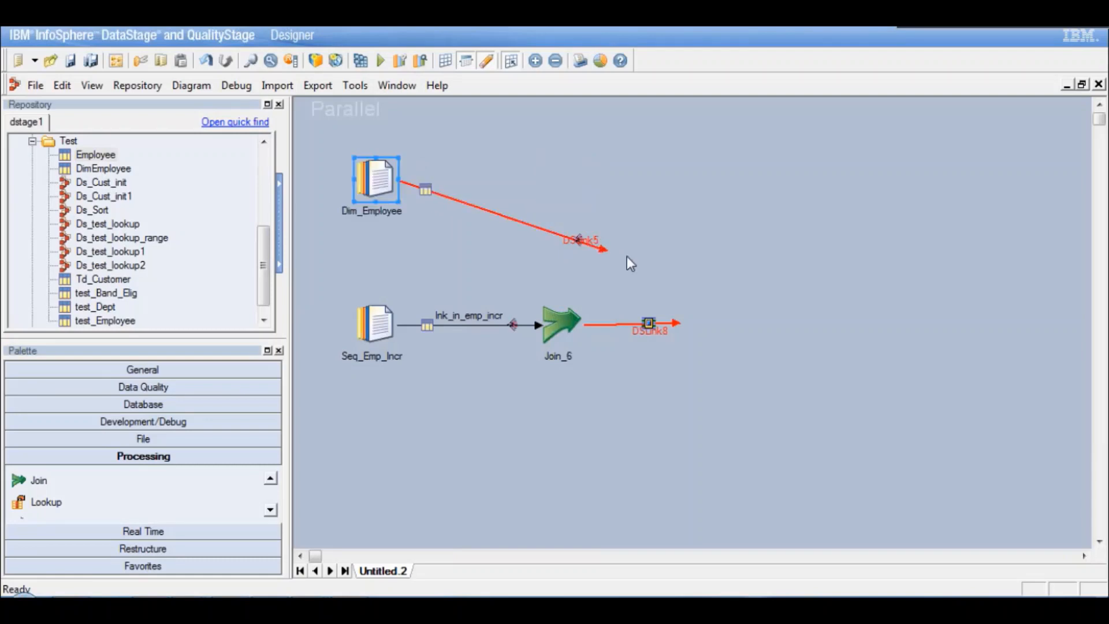
left_click(604, 249)
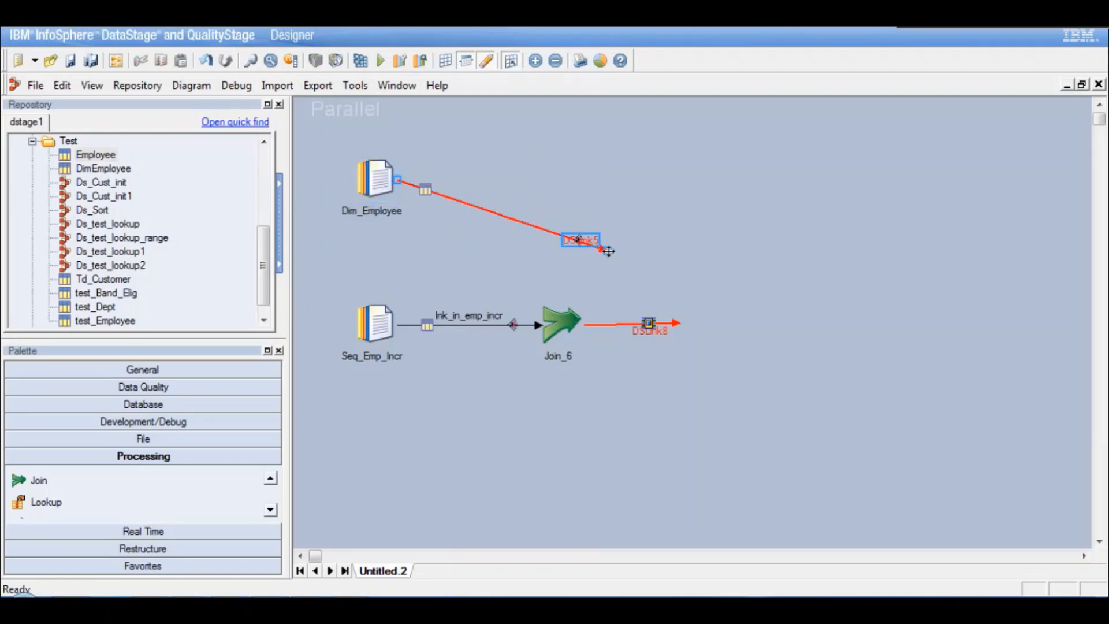
left_click_drag(582, 229, 544, 184)
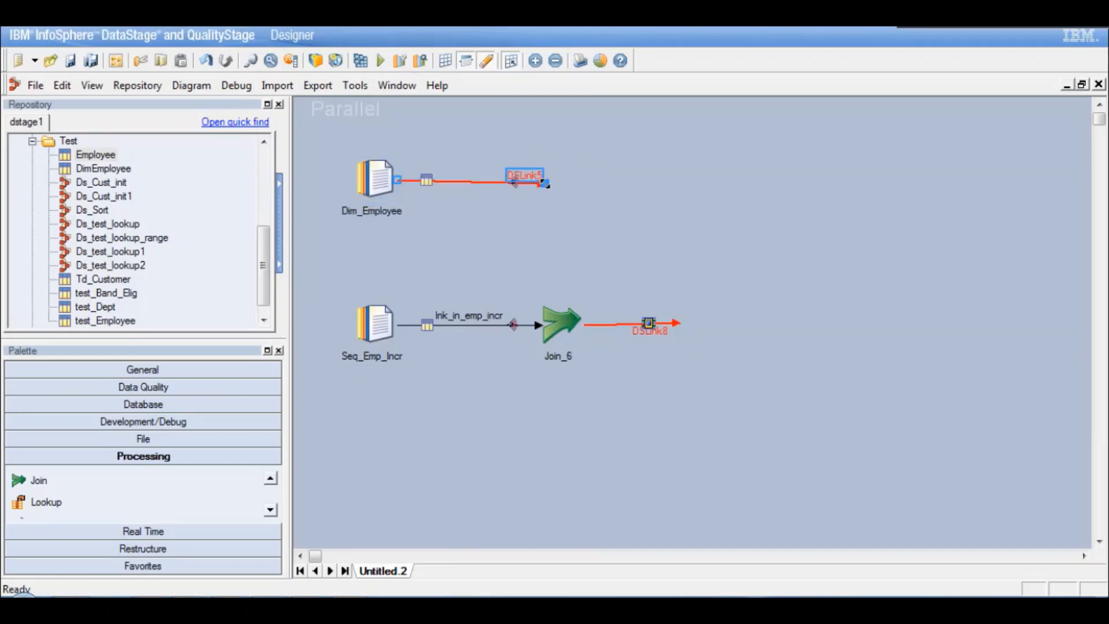
Add a Copy processing stage above Join_6 at the end of DSLink5 so it receives the Dim_Employee data
left_click(271, 478)
left_click(271, 478)
left_click(270, 479)
left_click(270, 479)
left_click(271, 479)
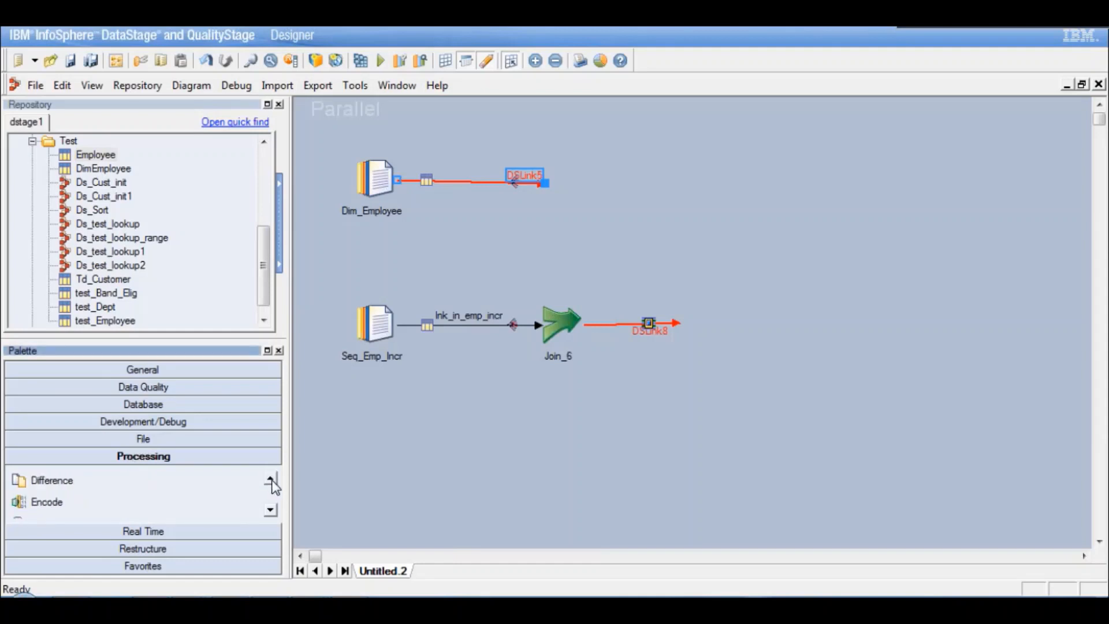
left_click(271, 478)
left_click(270, 478)
left_click(270, 478)
left_click(270, 478)
left_click_drag(73, 511, 562, 186)
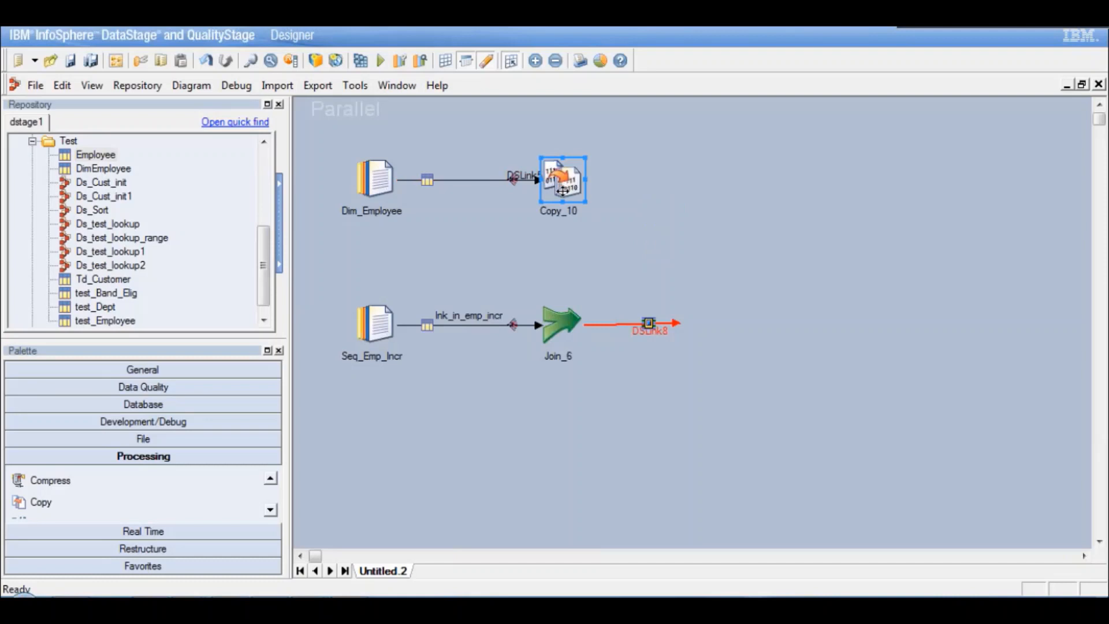
Link the Copy_10 stage to Join_6 and rename the link between Dim_Employee and Copy_10 as lnk_dim_emp
left_click_drag(569, 301, 566, 312)
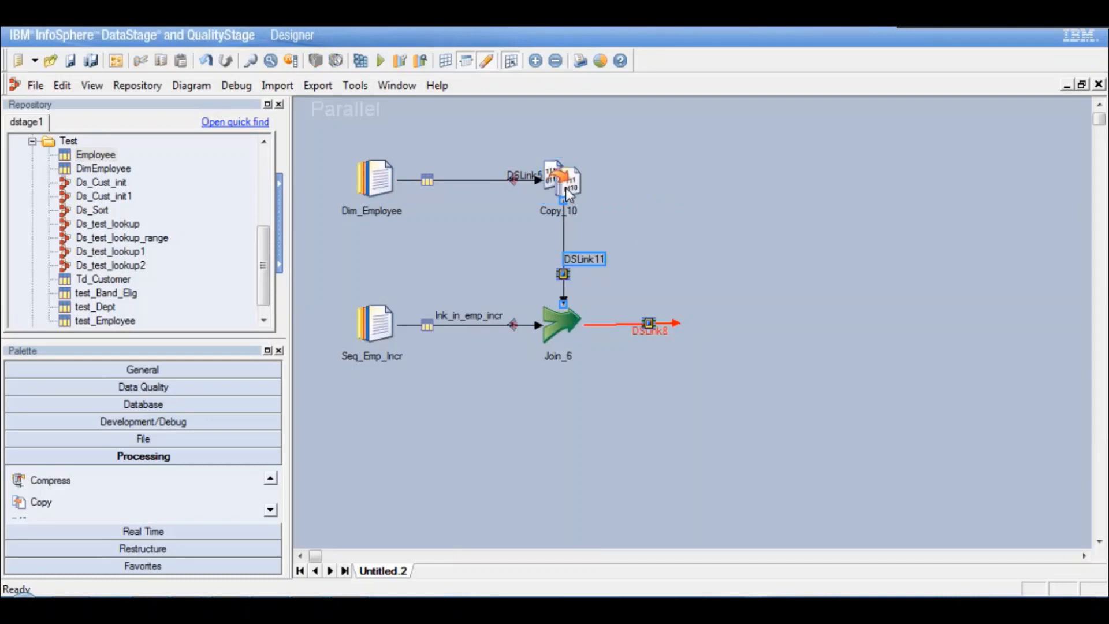
left_click(529, 181)
right_click(527, 176)
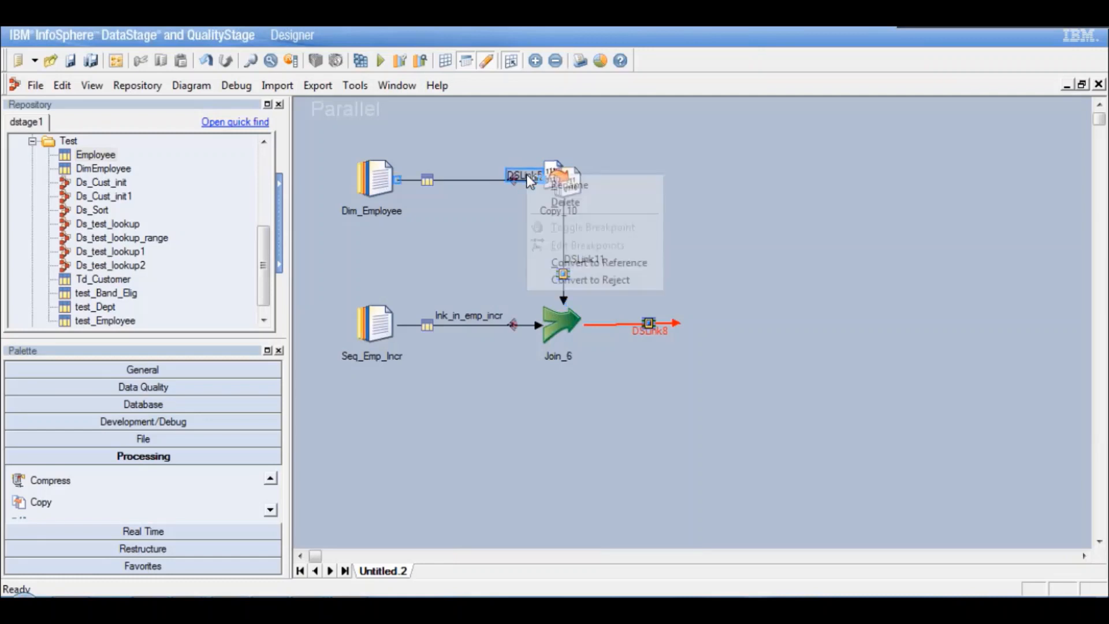
left_click(582, 188)
type("ln")
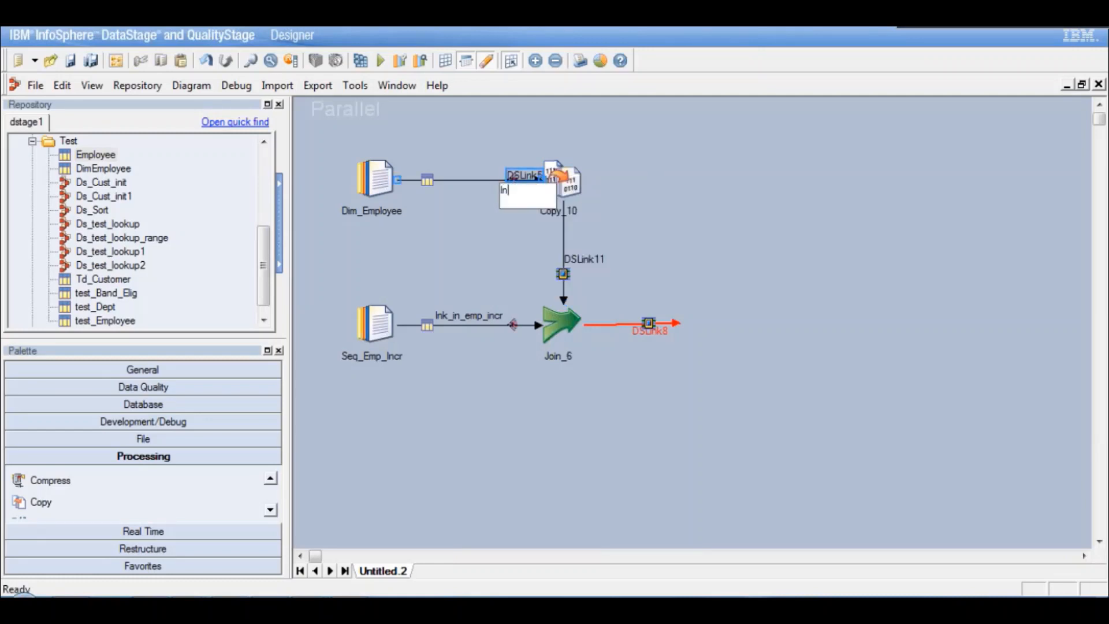
type("k_dim_empl")
key("Return")
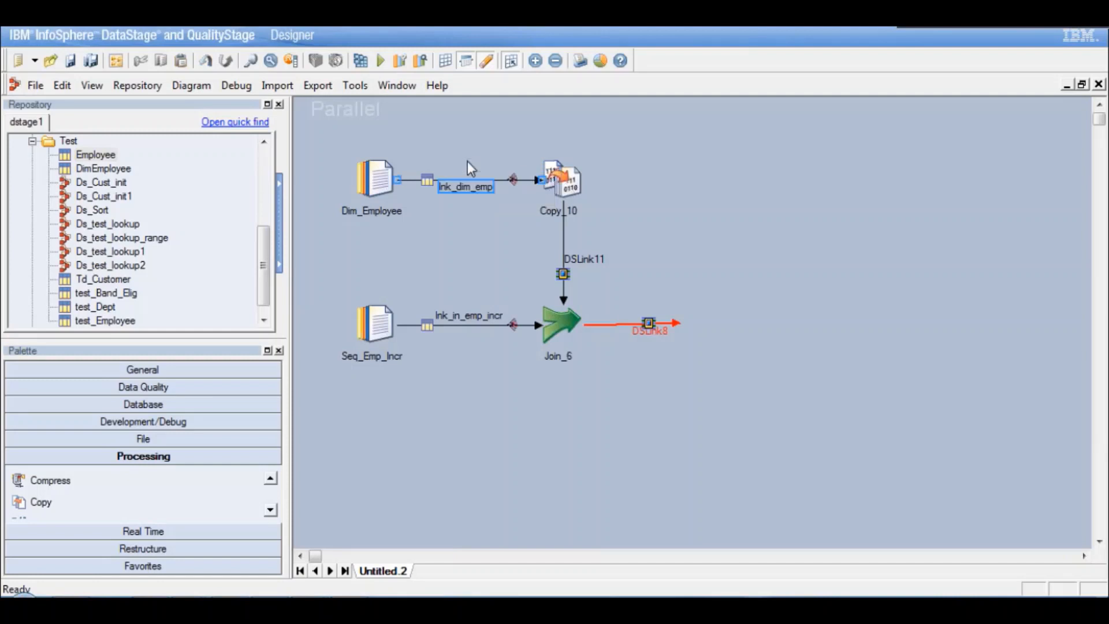
Rename the Copy_10 stage as CP_Dim_Emp in its stage properties
left_click(566, 189)
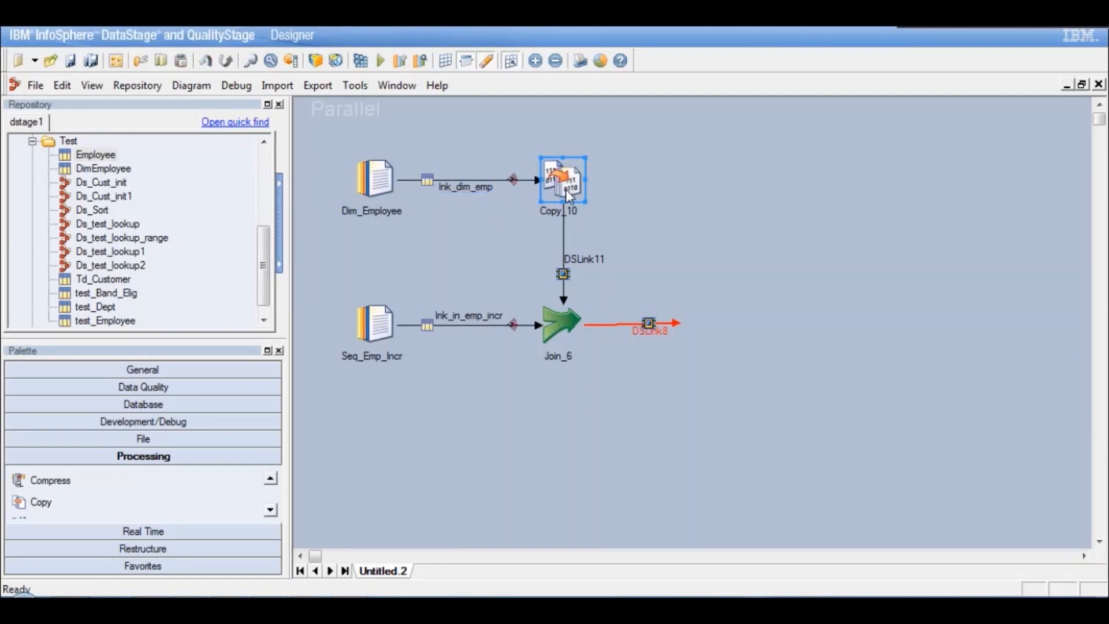
double_click(566, 189)
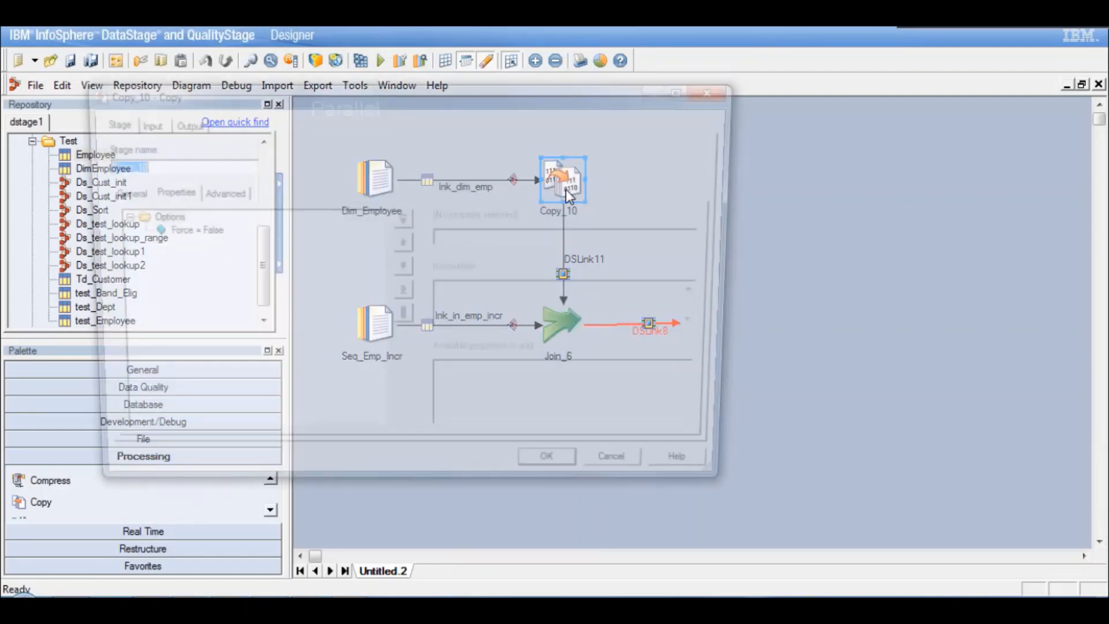
type("CP_Dim_Emp")
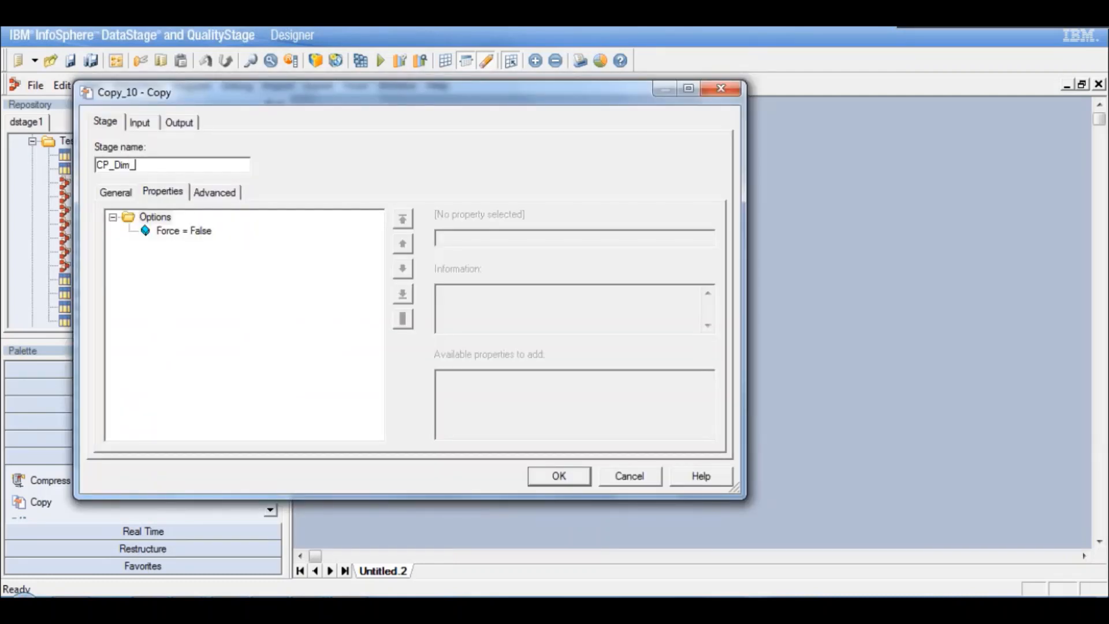
Map the EMP_NUM and EMP_ID columns of lnk_dim_emp to the Copy stage's output link DSLink11 and apply the stage settings
left_click(181, 122)
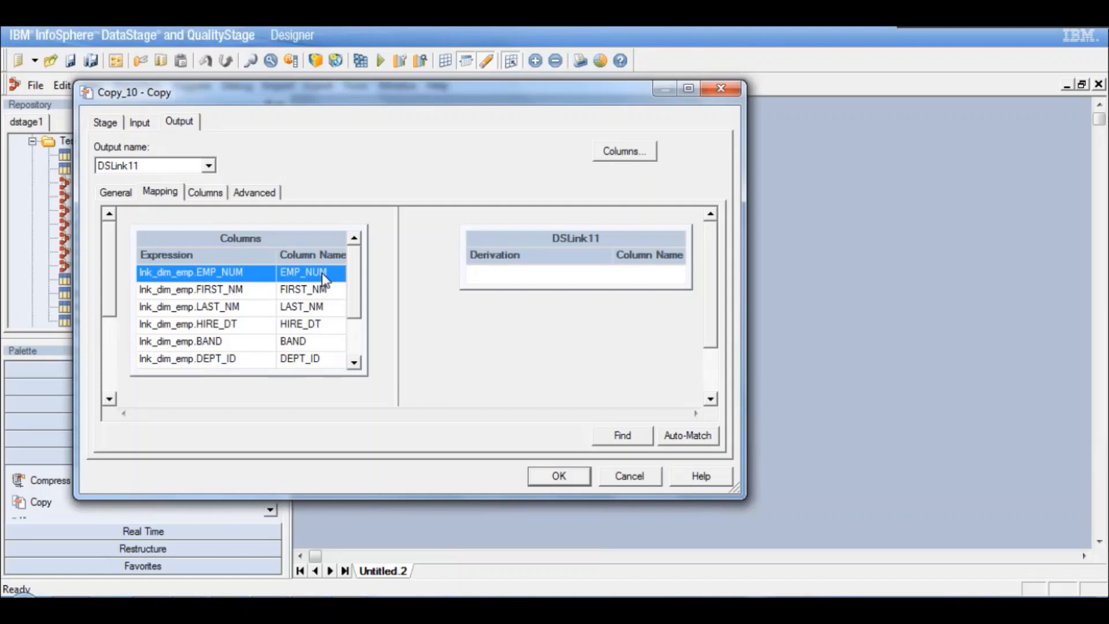
left_click_drag(321, 273, 499, 279)
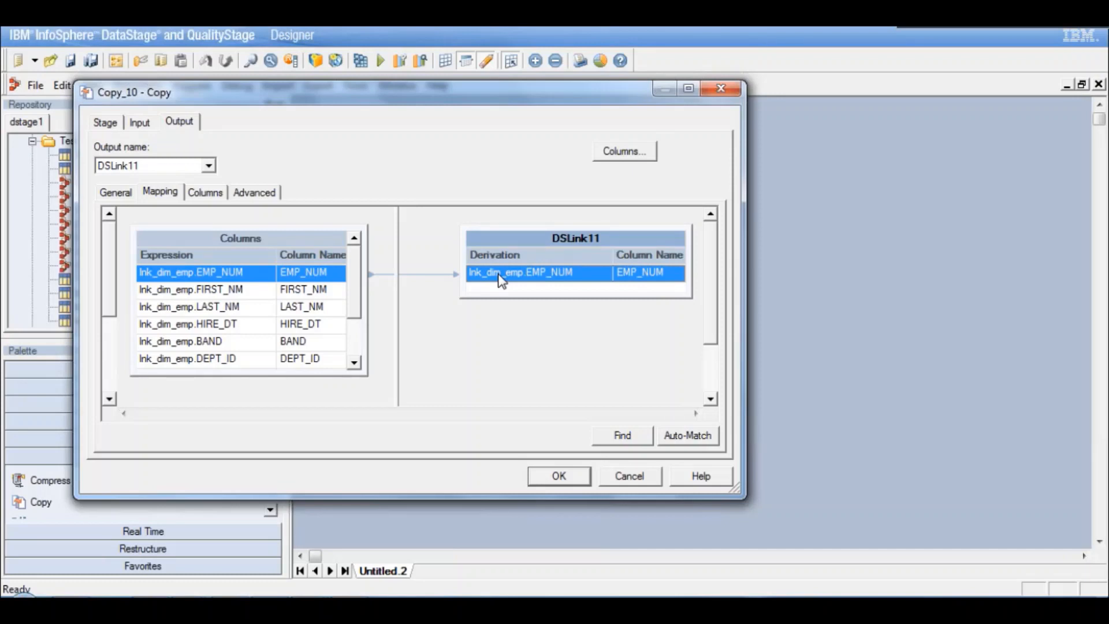
left_click(355, 364)
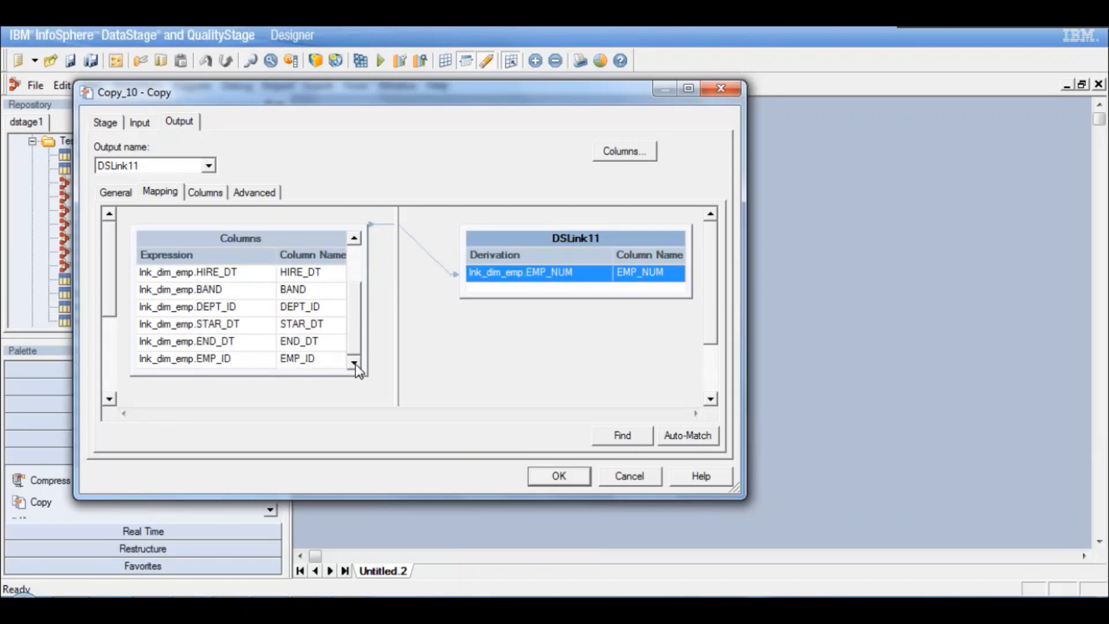
left_click(315, 358)
left_click_drag(314, 356, 527, 292)
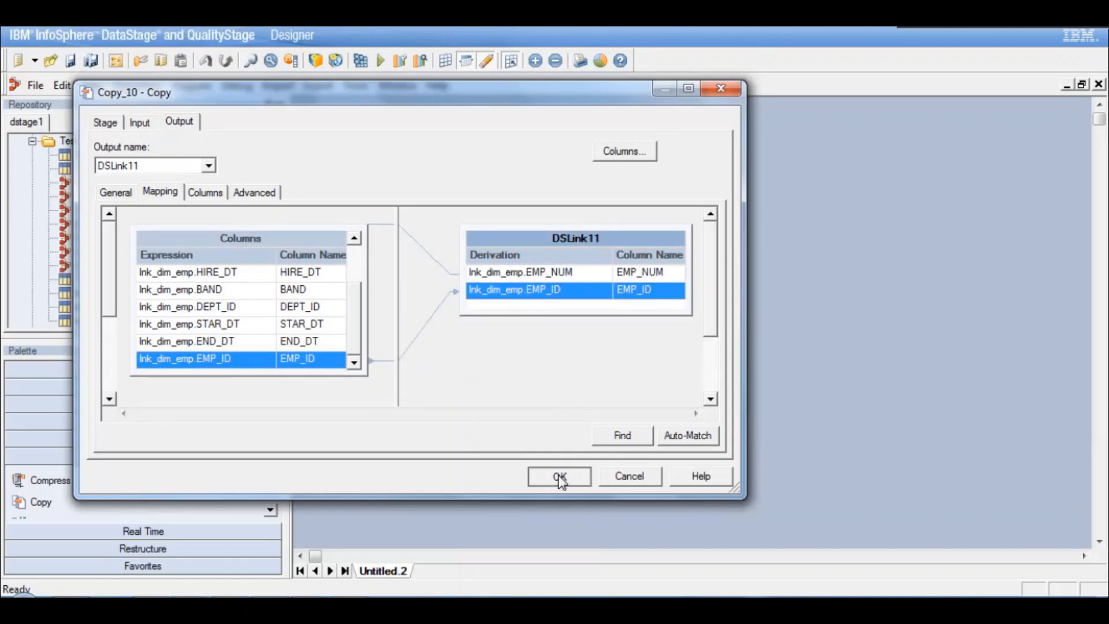
left_click(559, 478)
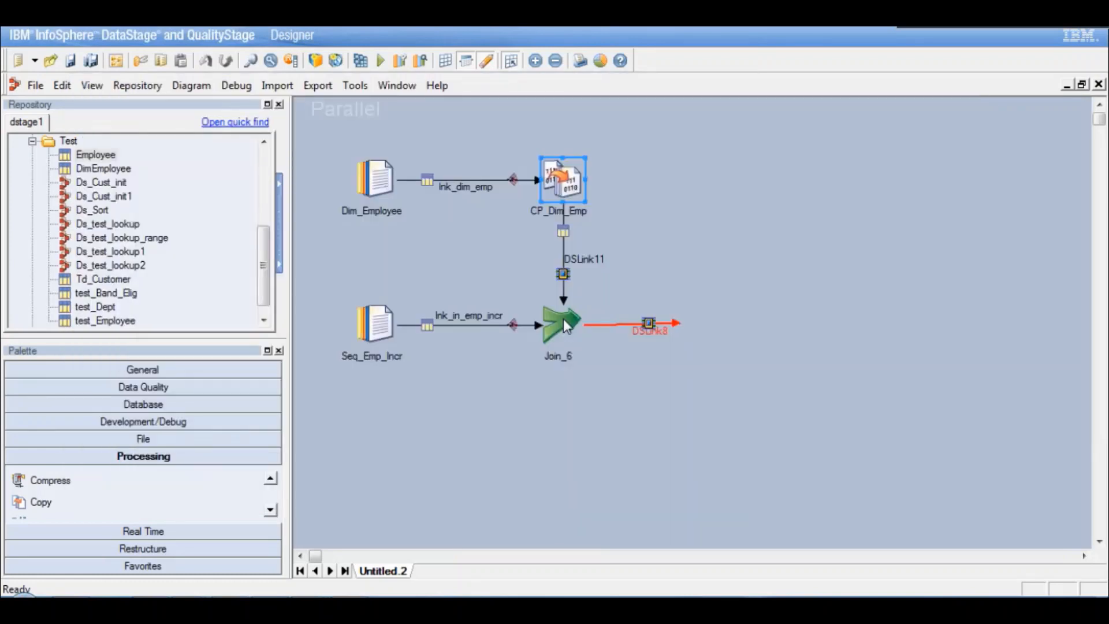
Rename the link between CP_Dim_Emp and Join_6 as lnk_in_dim_emp
left_click(597, 259)
right_click(599, 266)
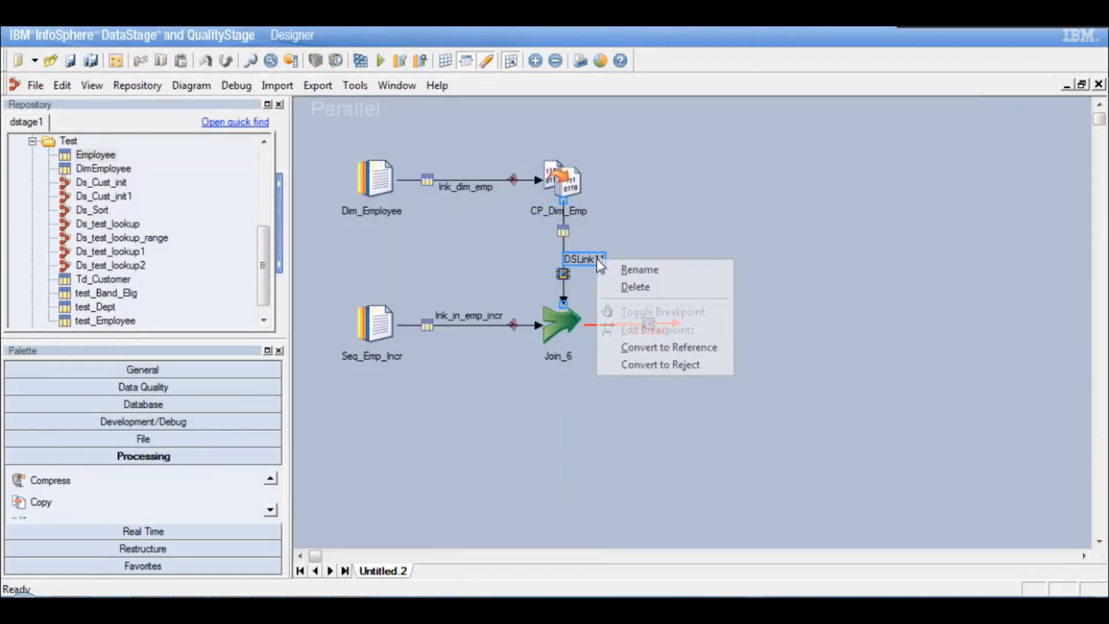
left_click(635, 272)
type("lnk")
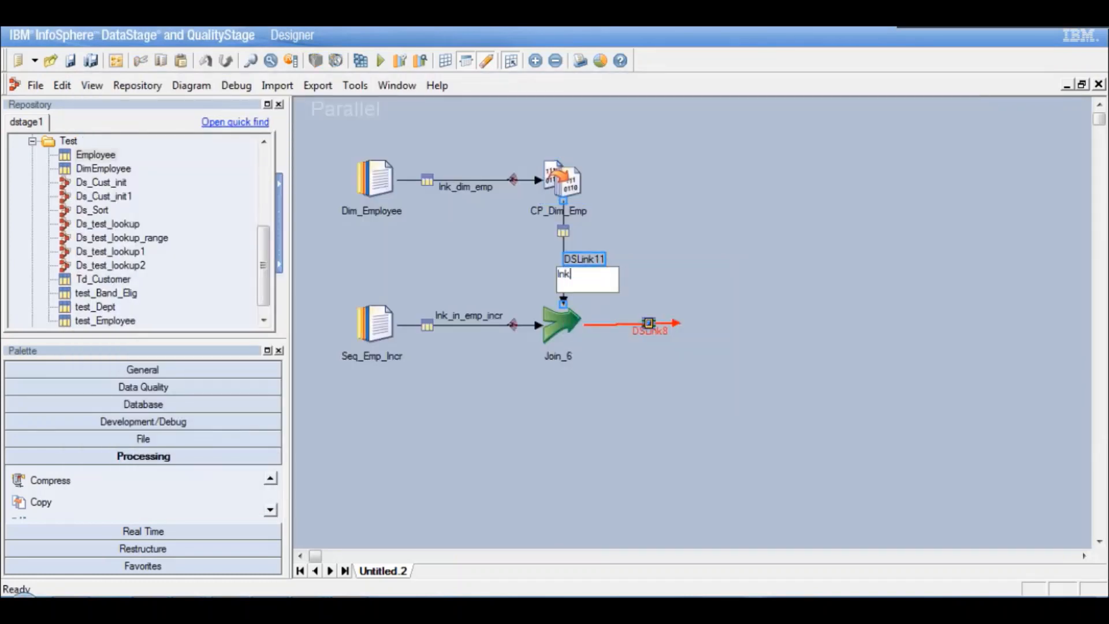
type("_in_dim_emp")
key("Return")
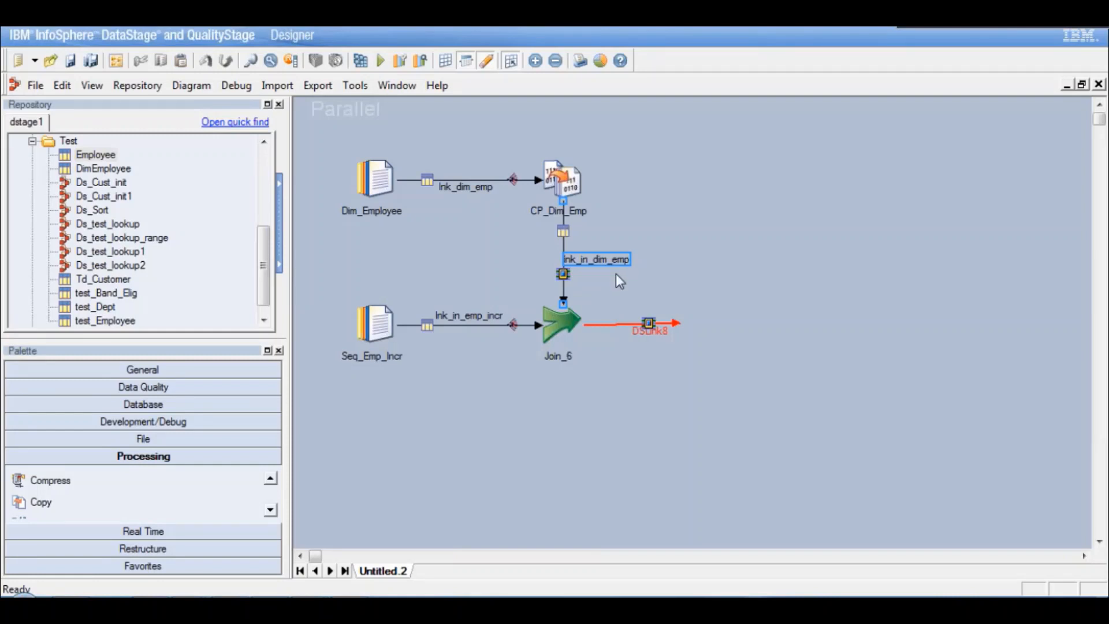
Rename the Join_6 stage as Jn_Emp_Num in its stage properties
double_click(557, 327)
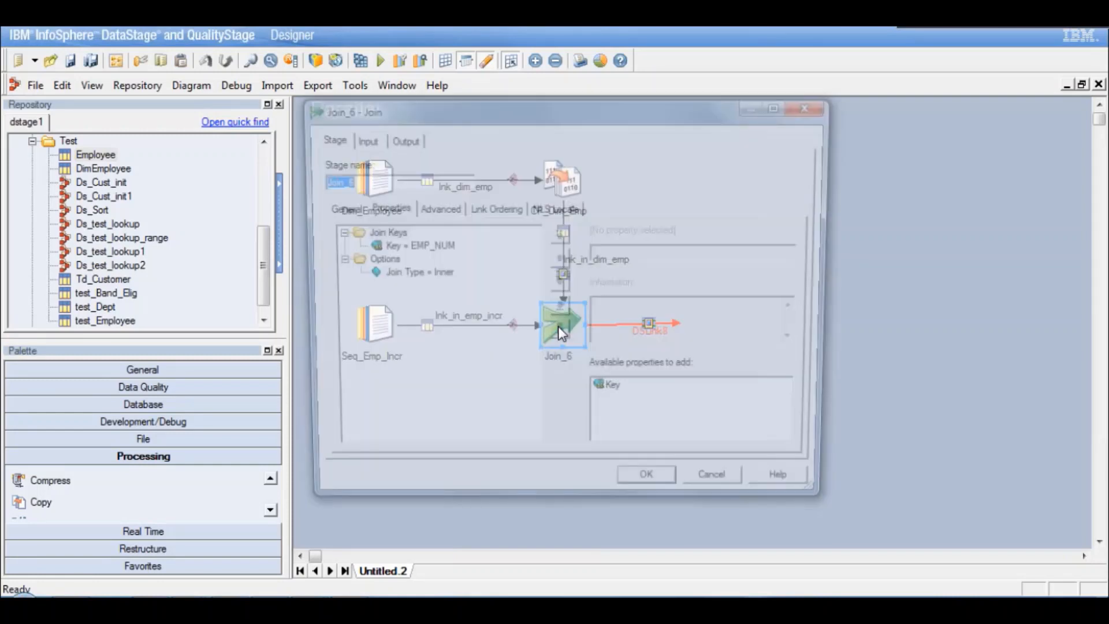
key("BackSpace")
key("BackSpace")
key("BackSpace")
key("BackSpace")
key("BackSpace")
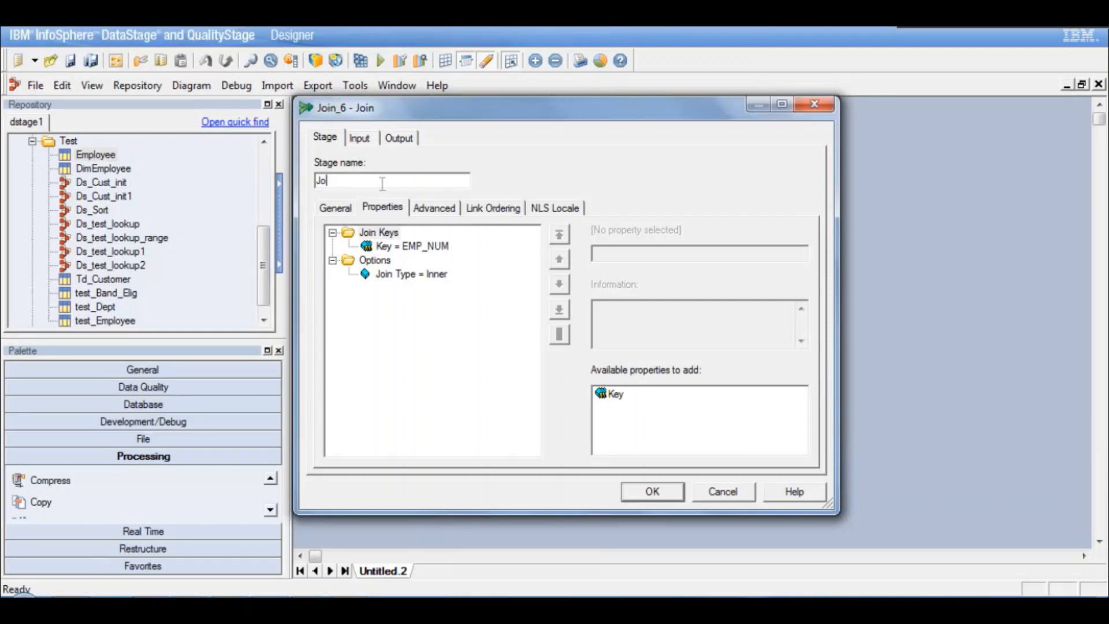
type("n_EMp_Num")
left_click(346, 180)
key("BackSpace")
type("m")
Review the join key and input link ordering of the Join stage and set its join type to Left Outer
left_click(431, 245)
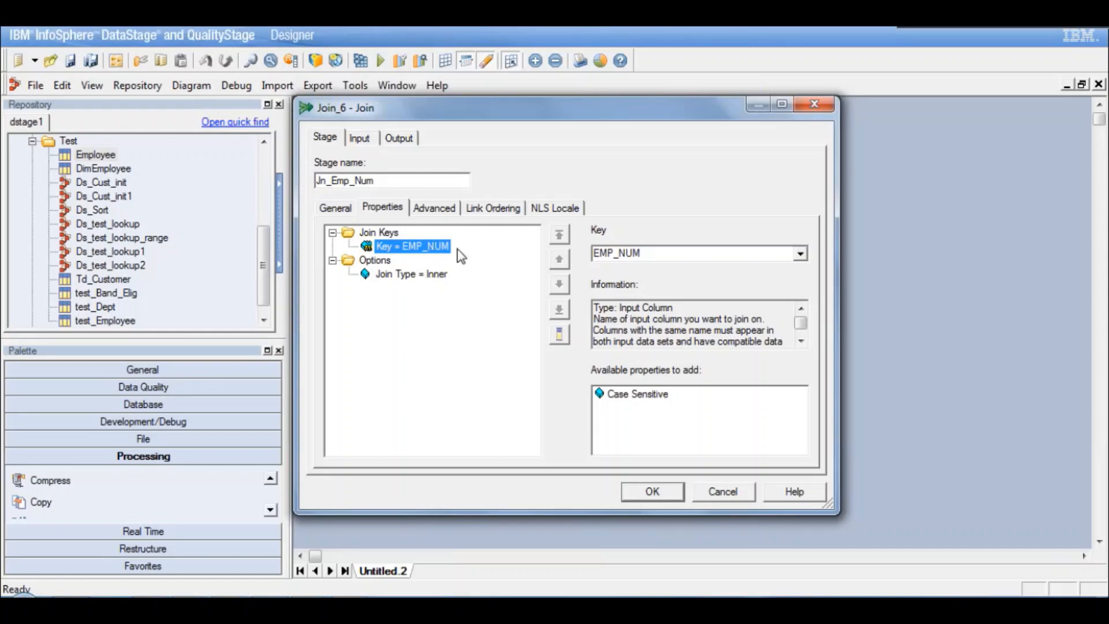
left_click(424, 275)
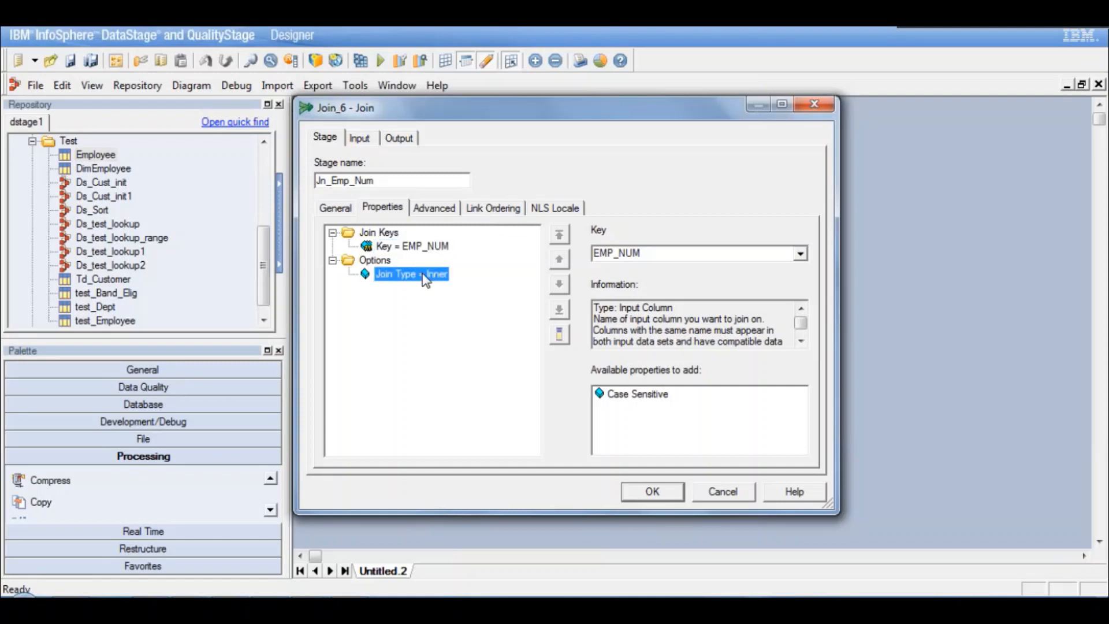
left_click(494, 208)
left_click(425, 266)
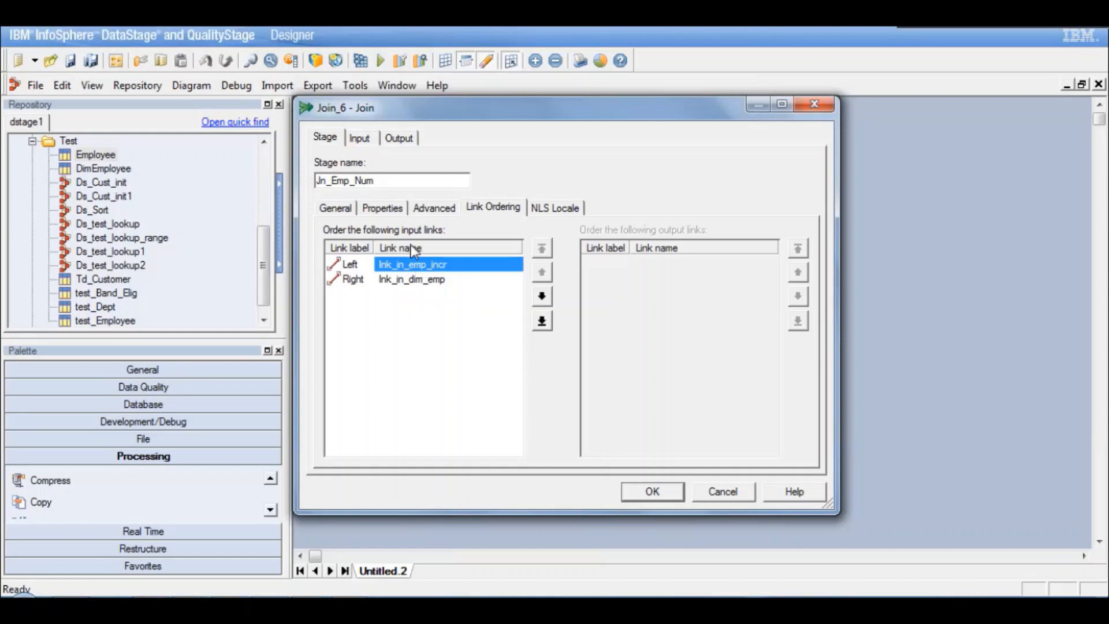
left_click(359, 139)
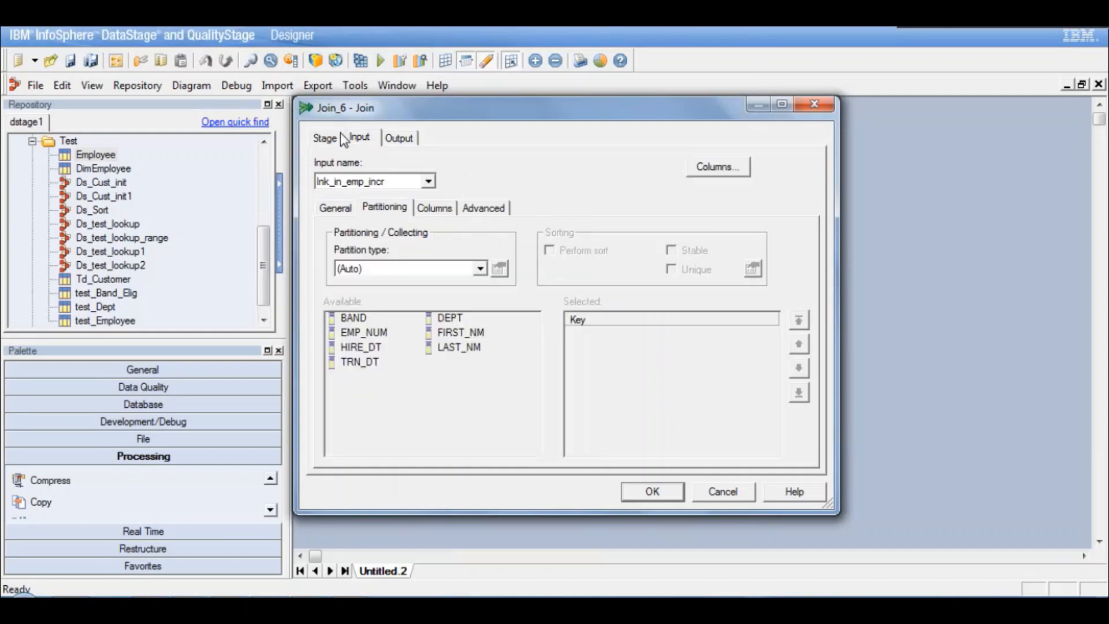
left_click(337, 134)
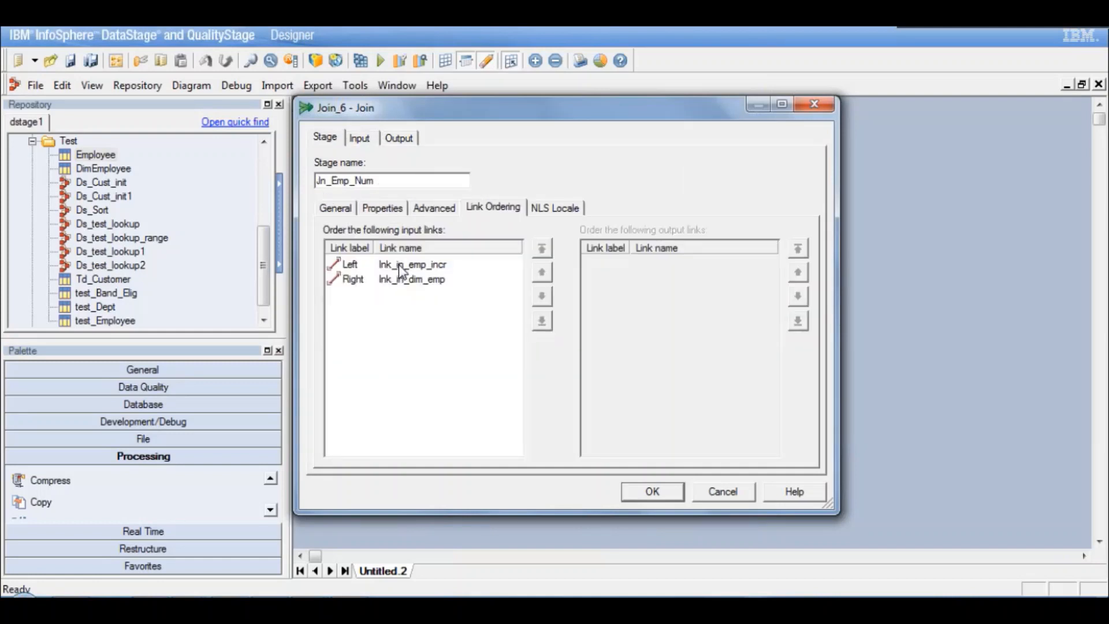
left_click(380, 209)
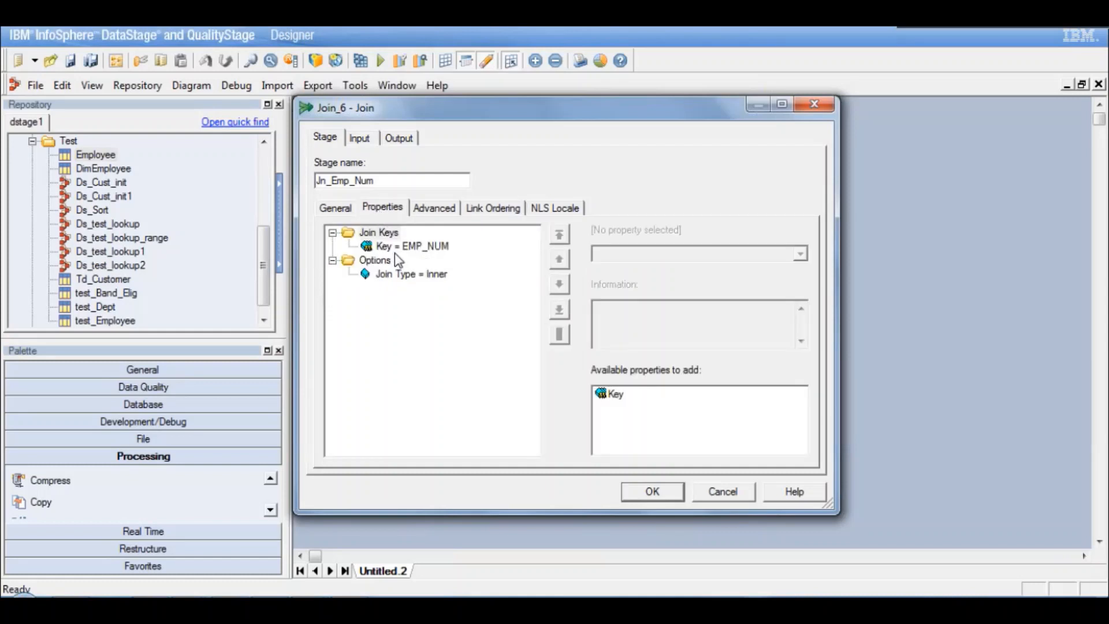
left_click(409, 275)
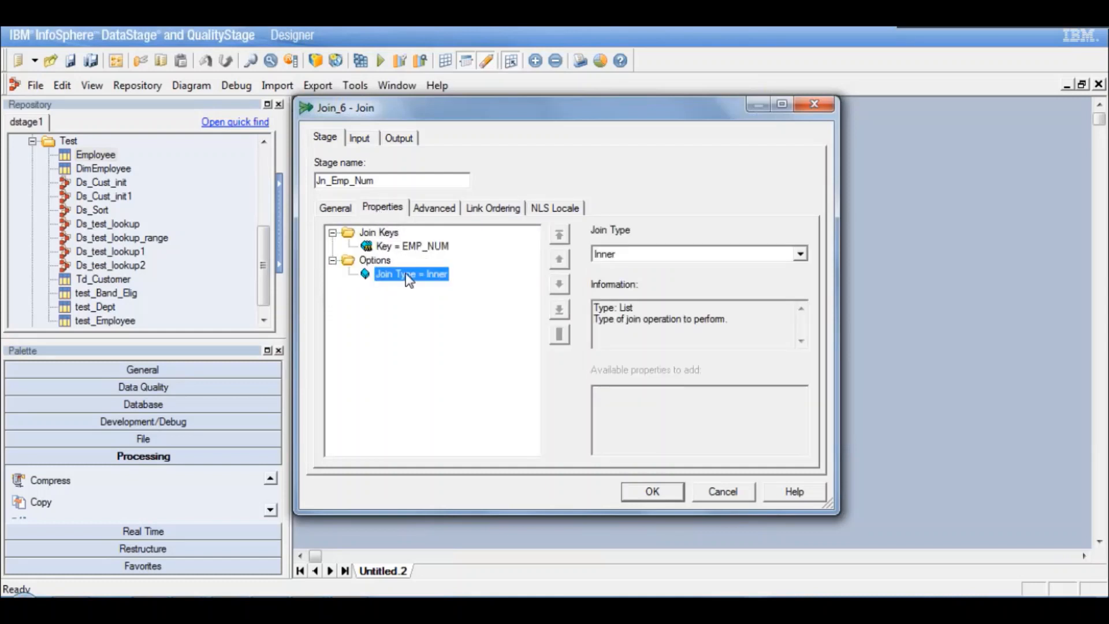
left_click(800, 254)
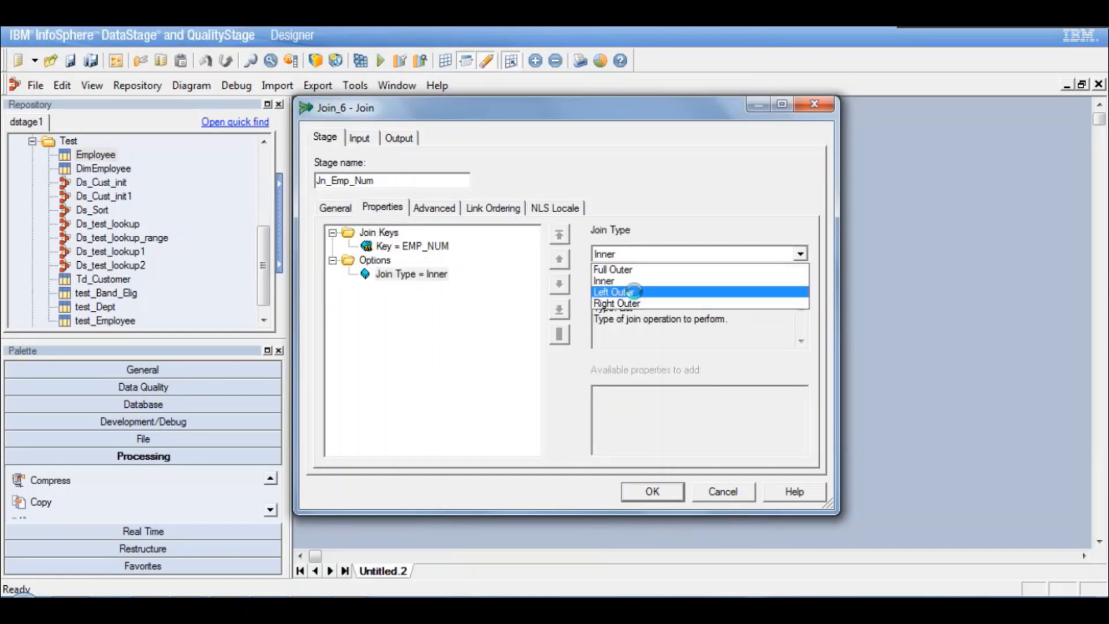
left_click(634, 293)
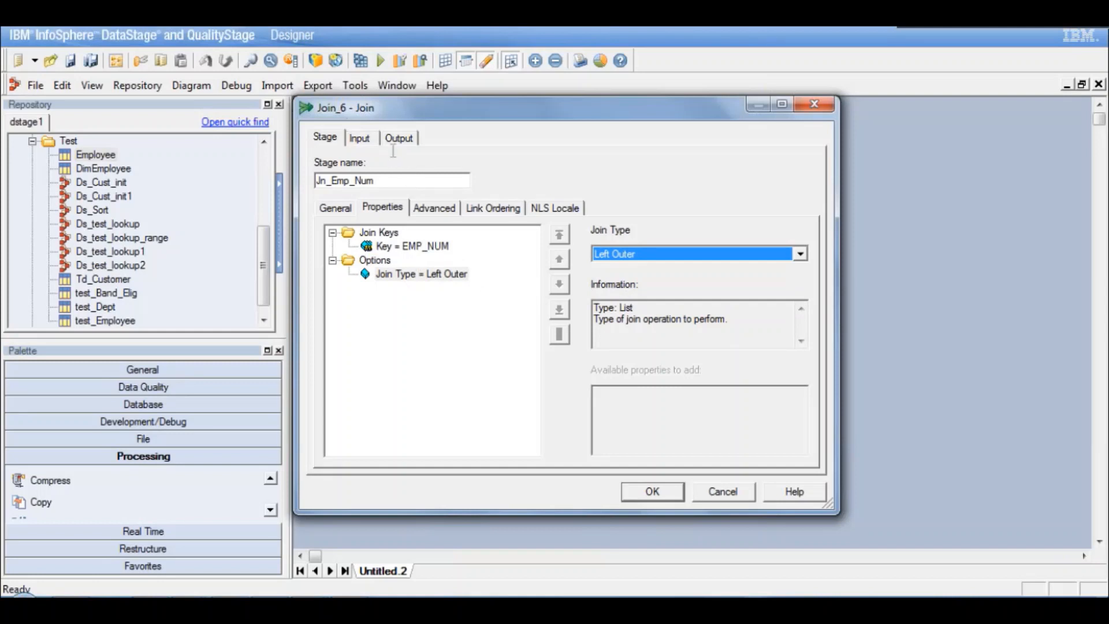
Set the lnk_in_emp_incr input to Hash partitioning with sorting performed, using EMP_NUM as the key
left_click(370, 144)
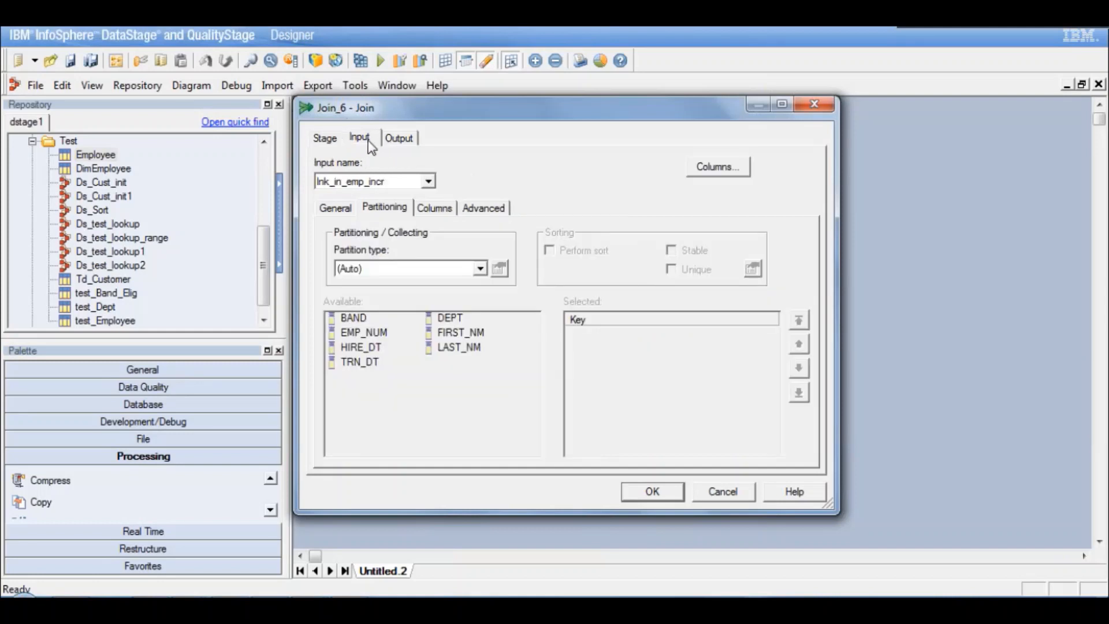
left_click(481, 269)
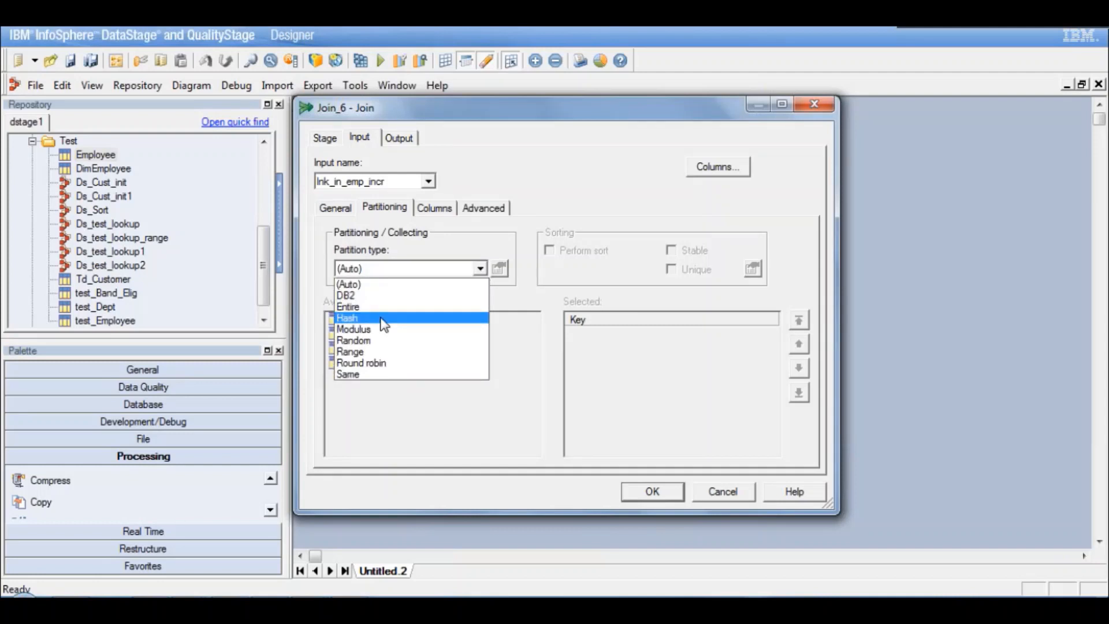
left_click(384, 318)
left_click(549, 251)
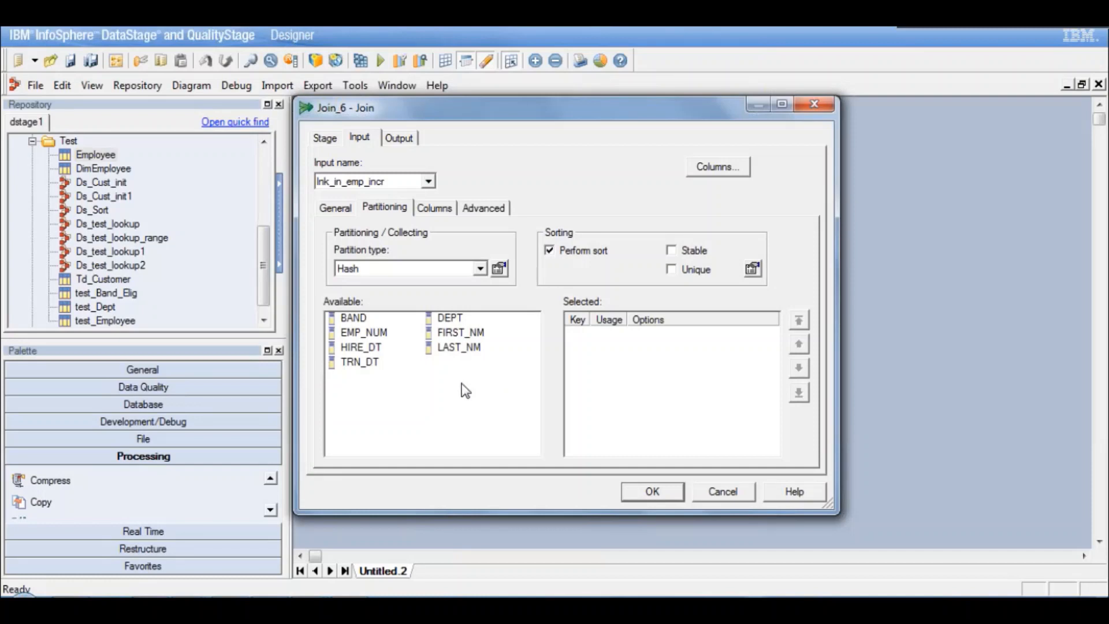
left_click(376, 336)
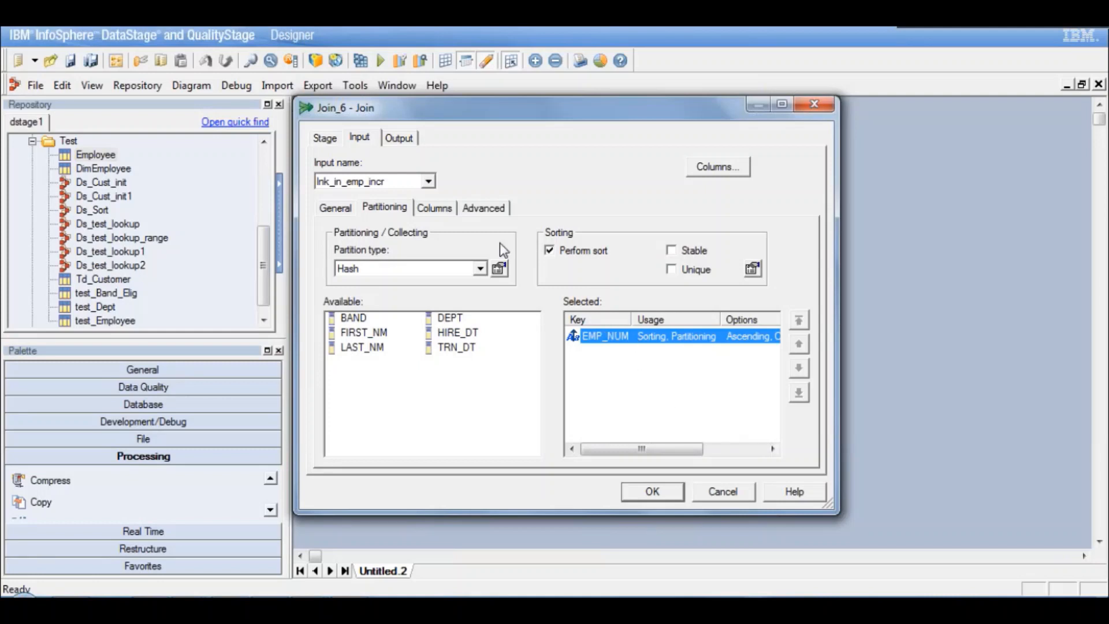
Set the lnk_in_dim_emp input to Hash partitioning with sorting performed, using EMP_NUM instead of EMP_ID as the key
left_click(428, 182)
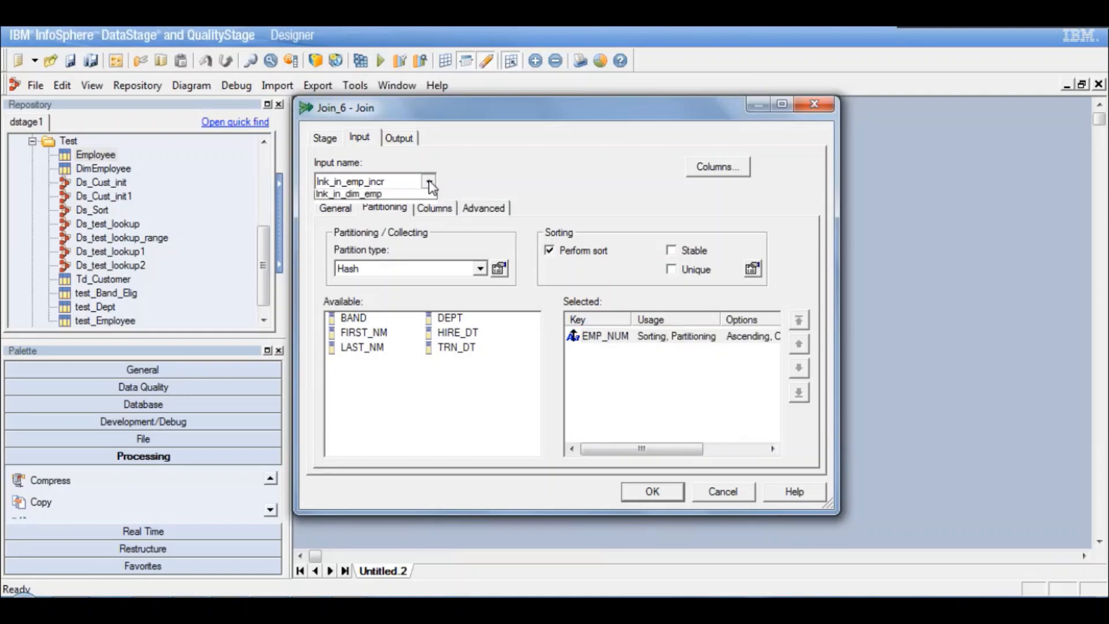
left_click(358, 213)
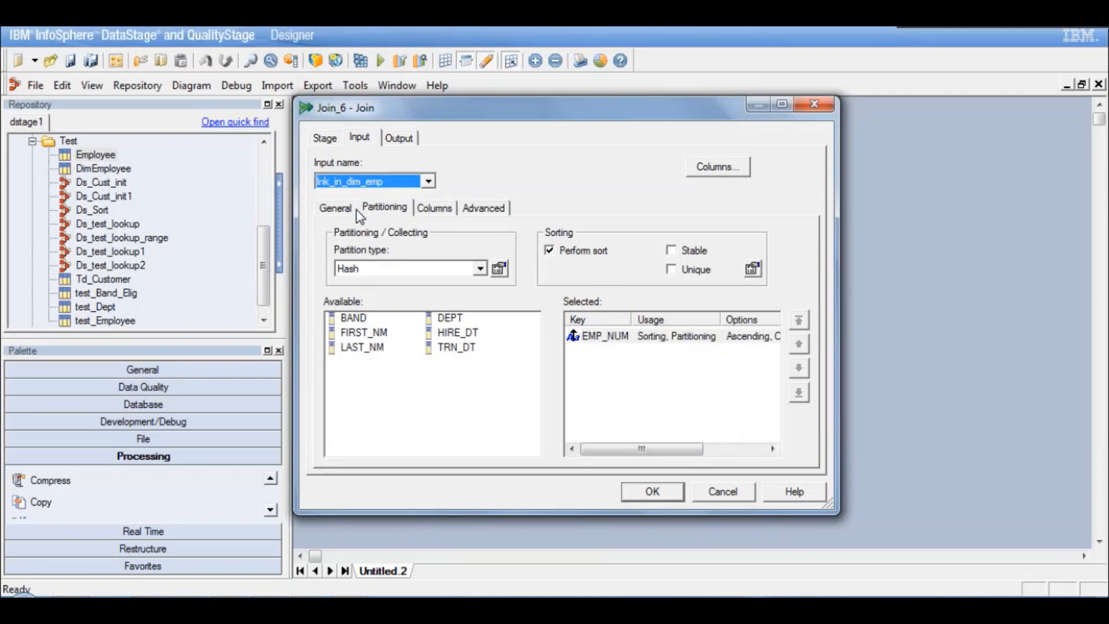
left_click(480, 268)
left_click(367, 318)
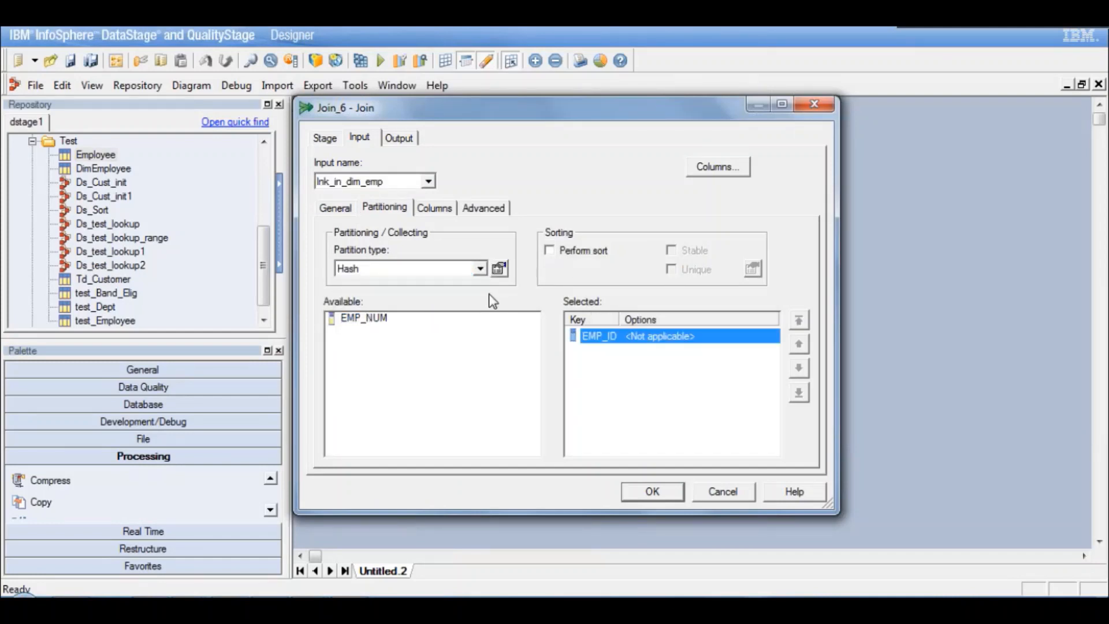
right_click(598, 342)
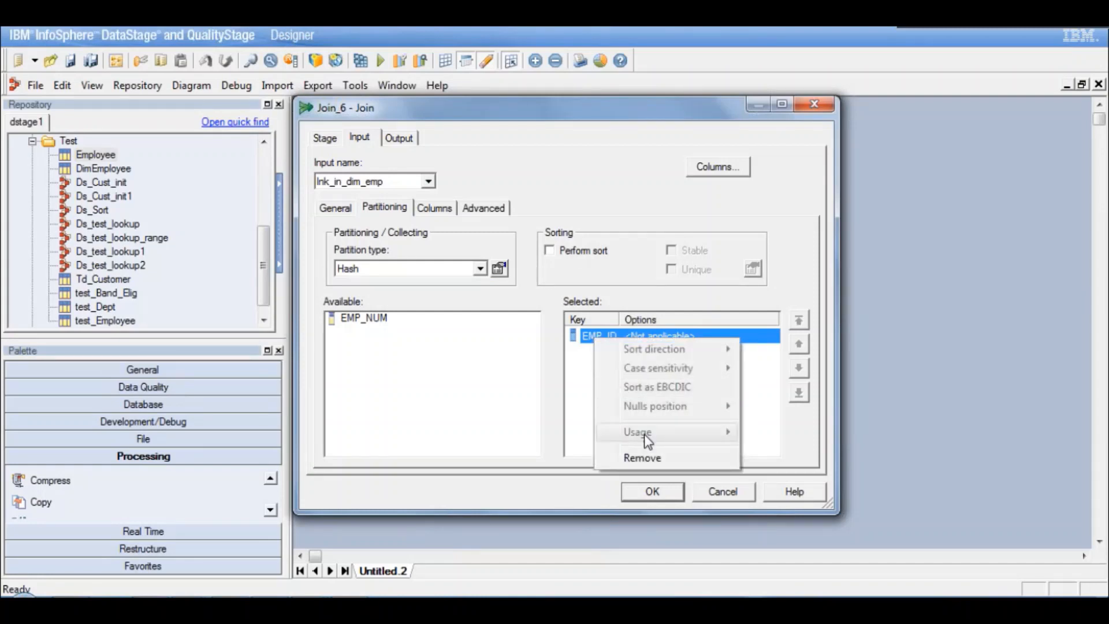
left_click(649, 464)
left_click(383, 321)
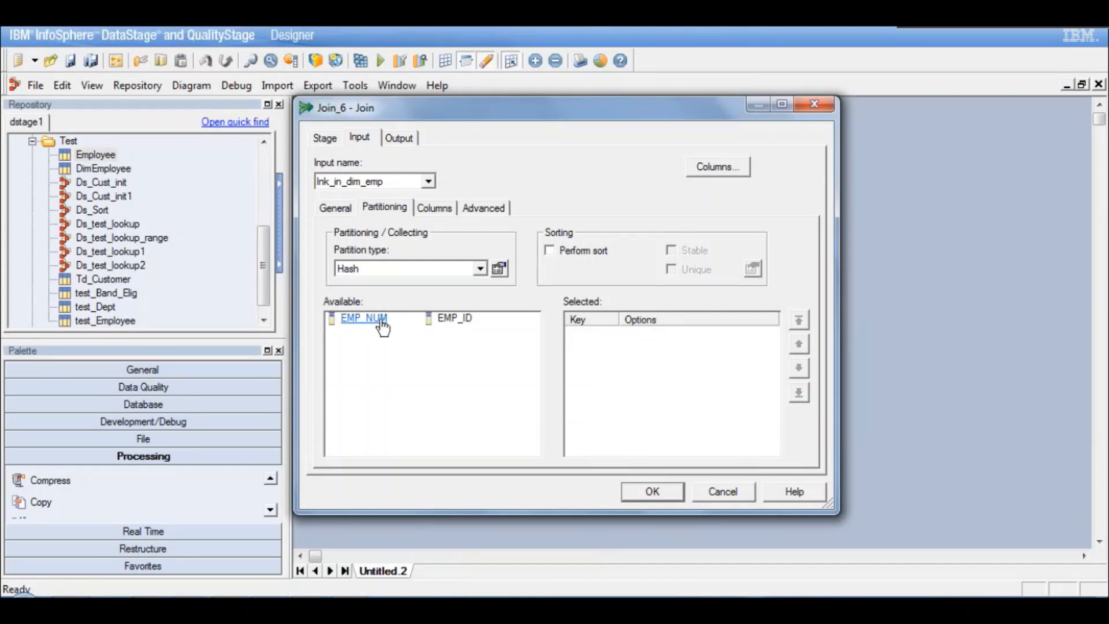
left_click(549, 251)
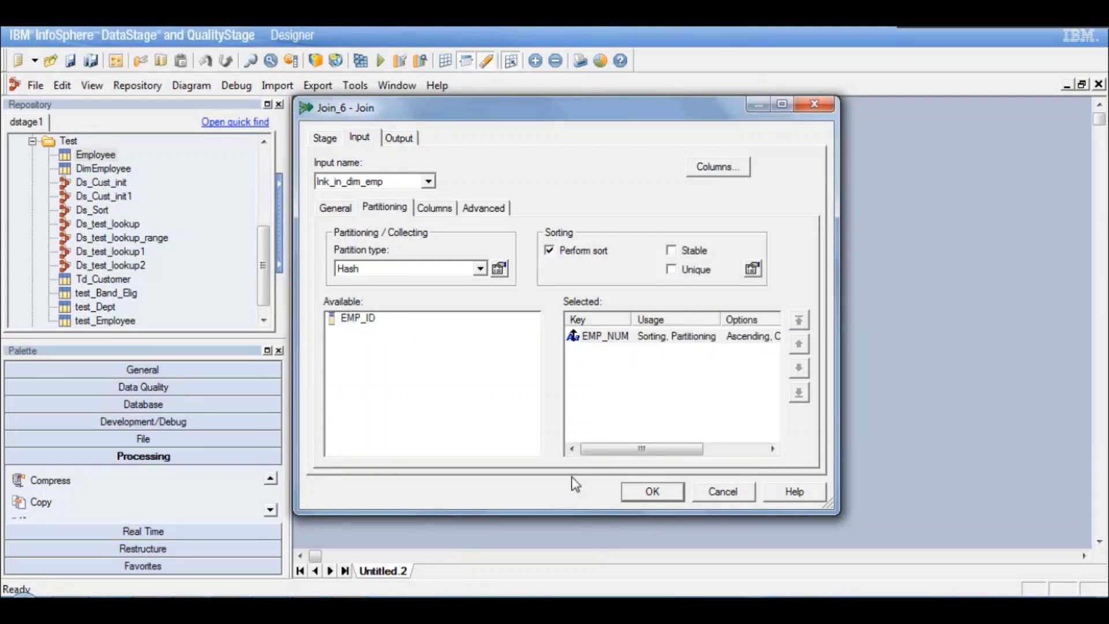
Map all the incremental employee columns and EMP_ID to the Join stage's DSLink8 output and accept the stage settings
left_click(404, 141)
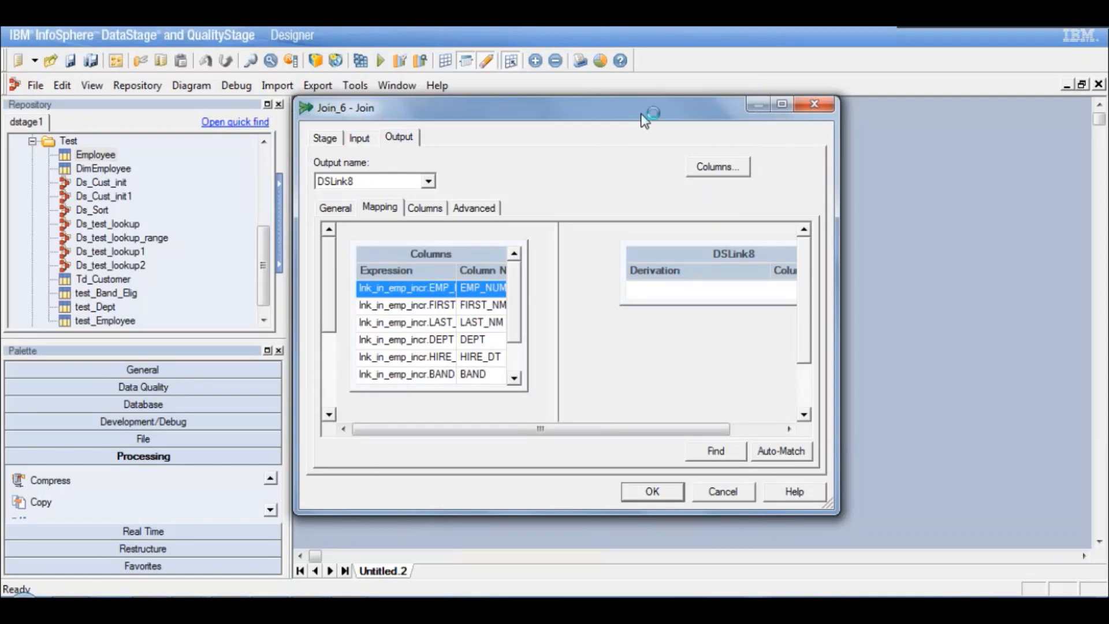
left_click(514, 378)
left_click(514, 378)
left_click_drag(510, 335, 519, 294)
left_click_drag(494, 272, 637, 286)
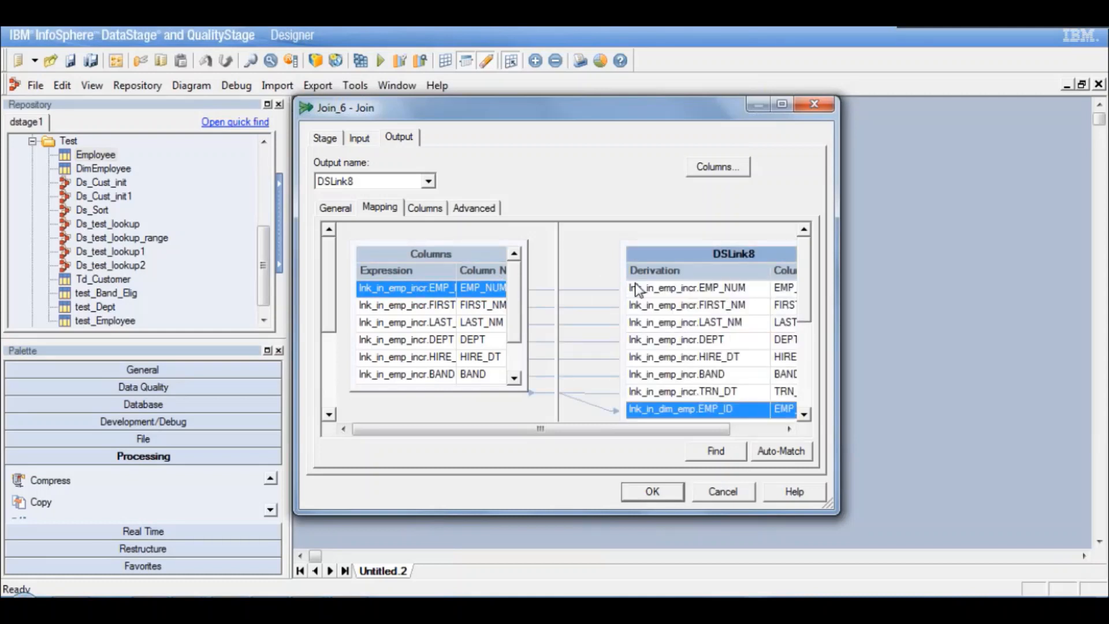
left_click_drag(651, 435, 702, 434)
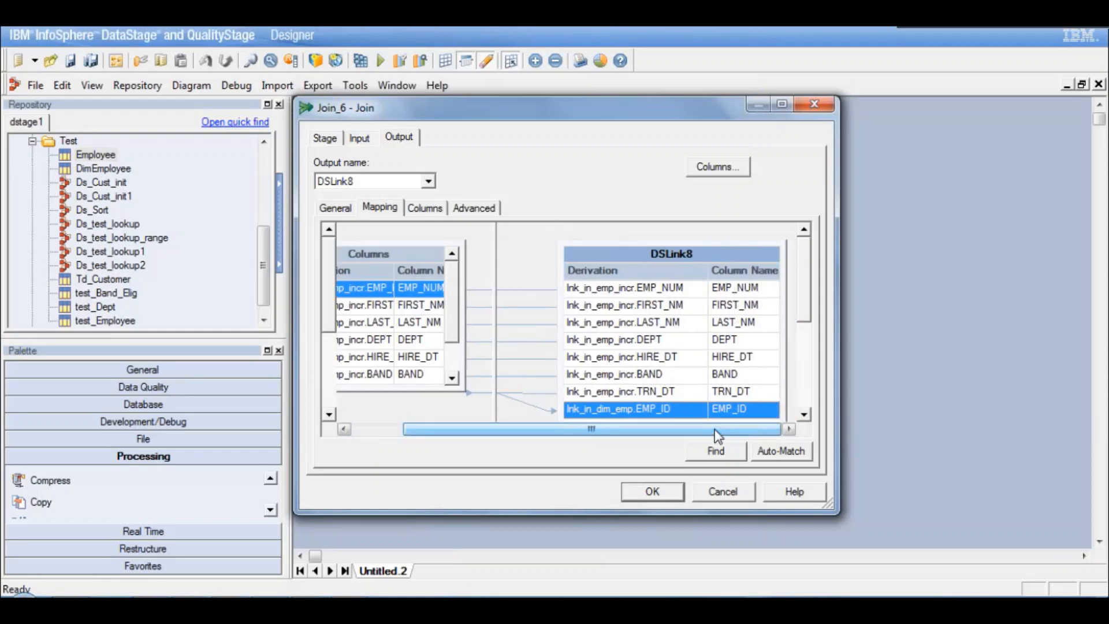
left_click(732, 390)
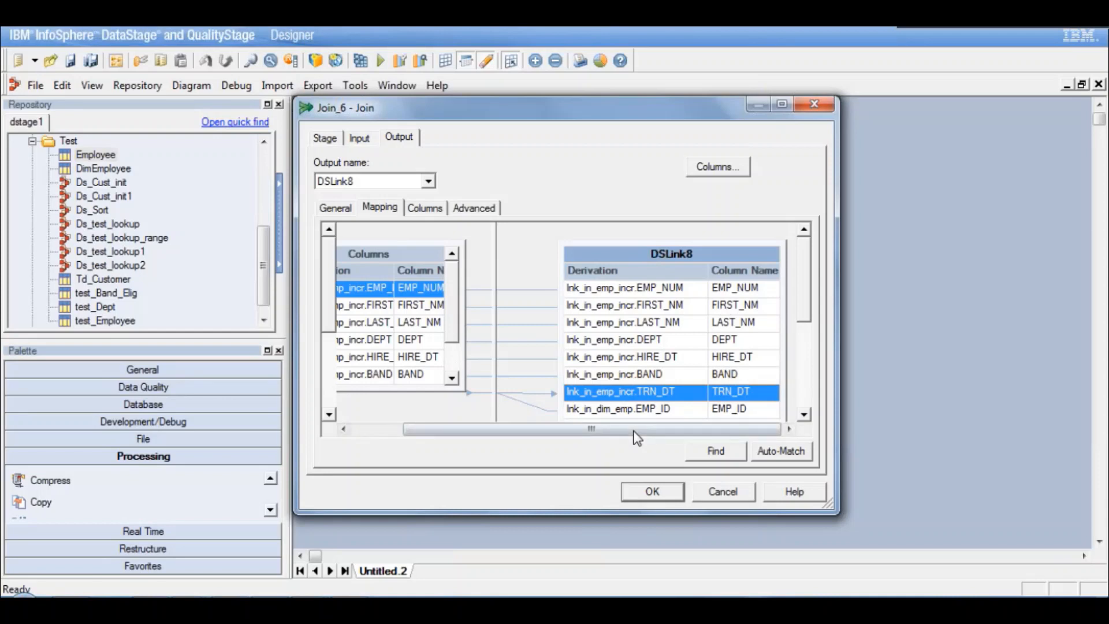
key("Down")
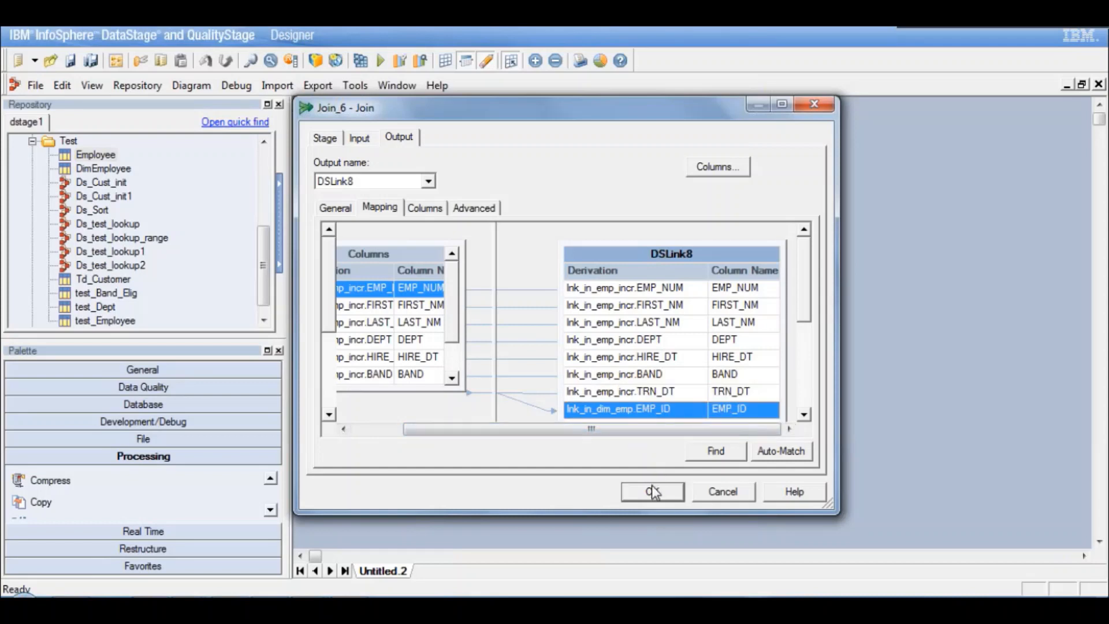
left_click(652, 490)
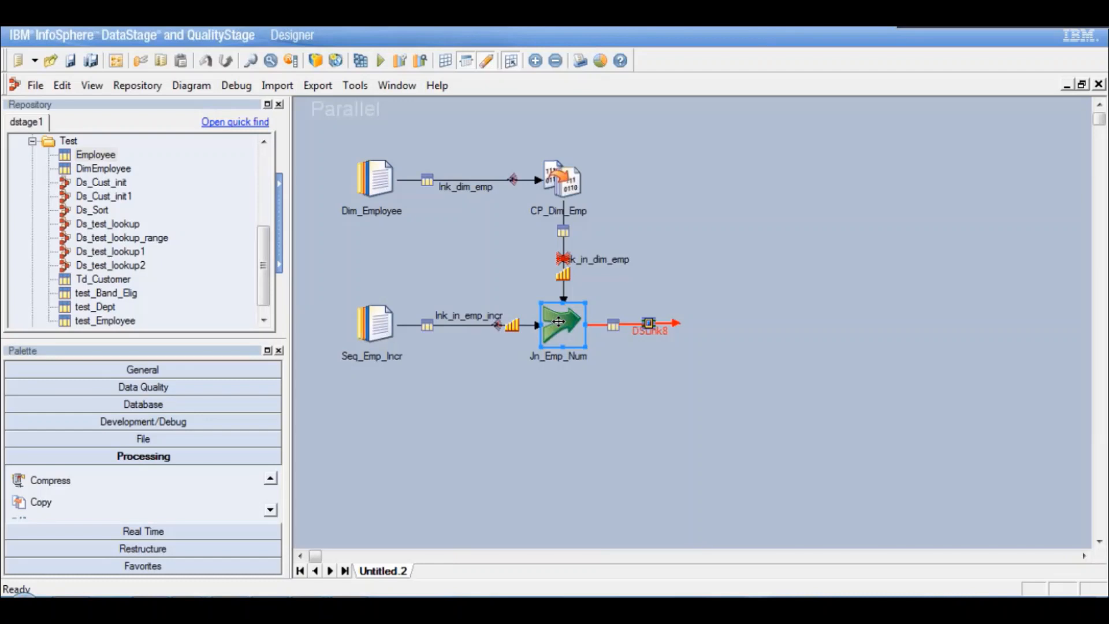
Extend the loose end of the DSLink8 link farther away from the Jn_Emp_Num stage
left_click(677, 323)
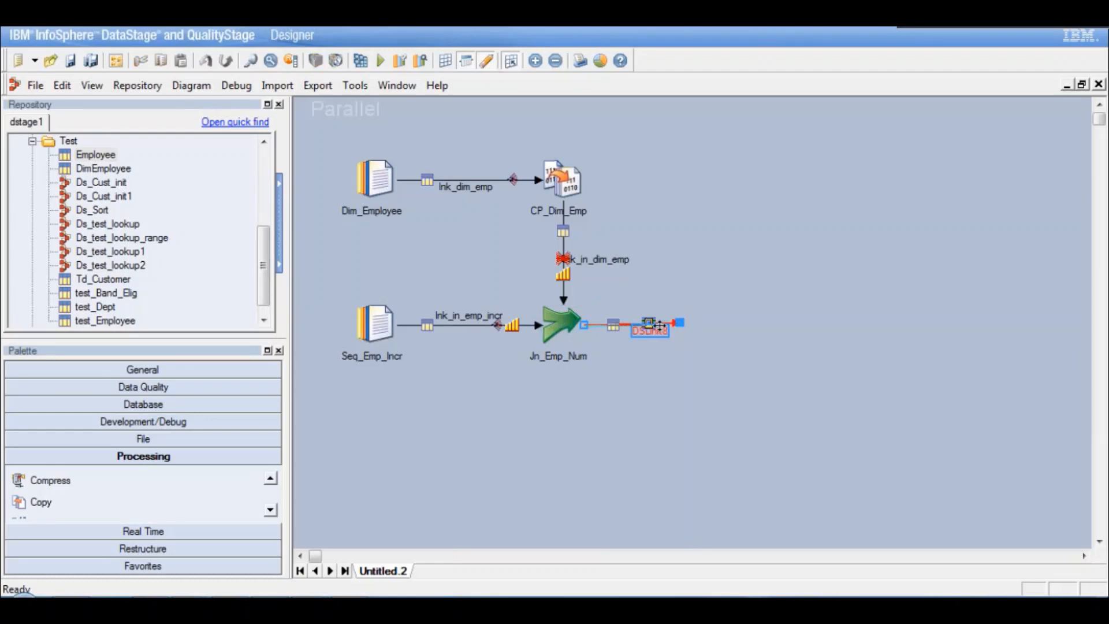
left_click(688, 278)
left_click(674, 323)
left_click_drag(679, 323, 690, 323)
left_click_drag(691, 322, 698, 322)
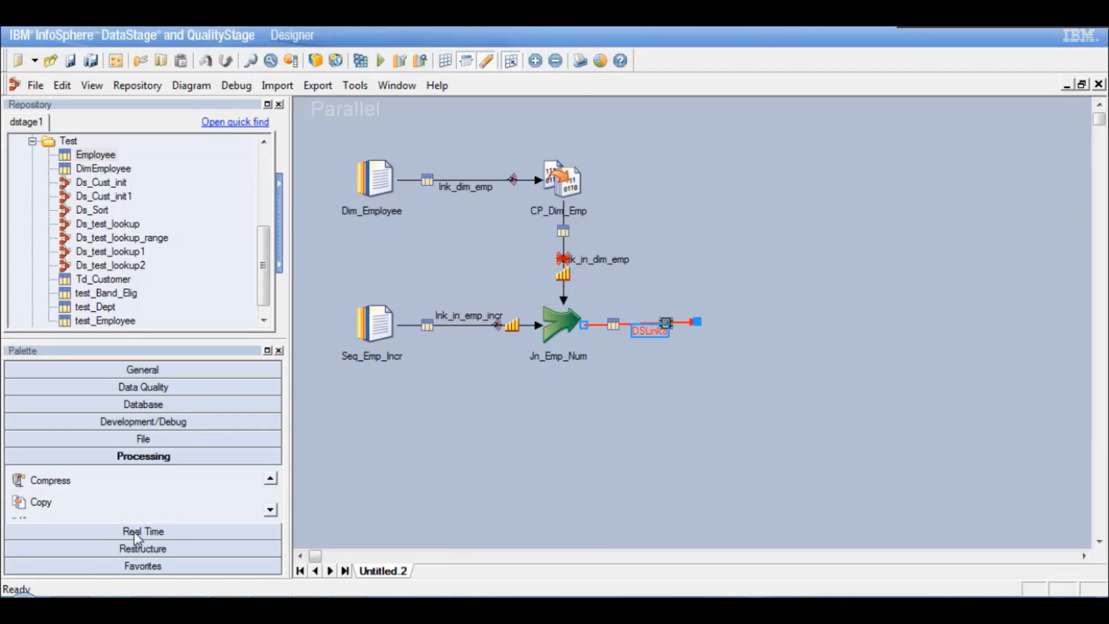
Add a Transformer stage at the end of DSLink8 and draw an output link from it
left_click(271, 509)
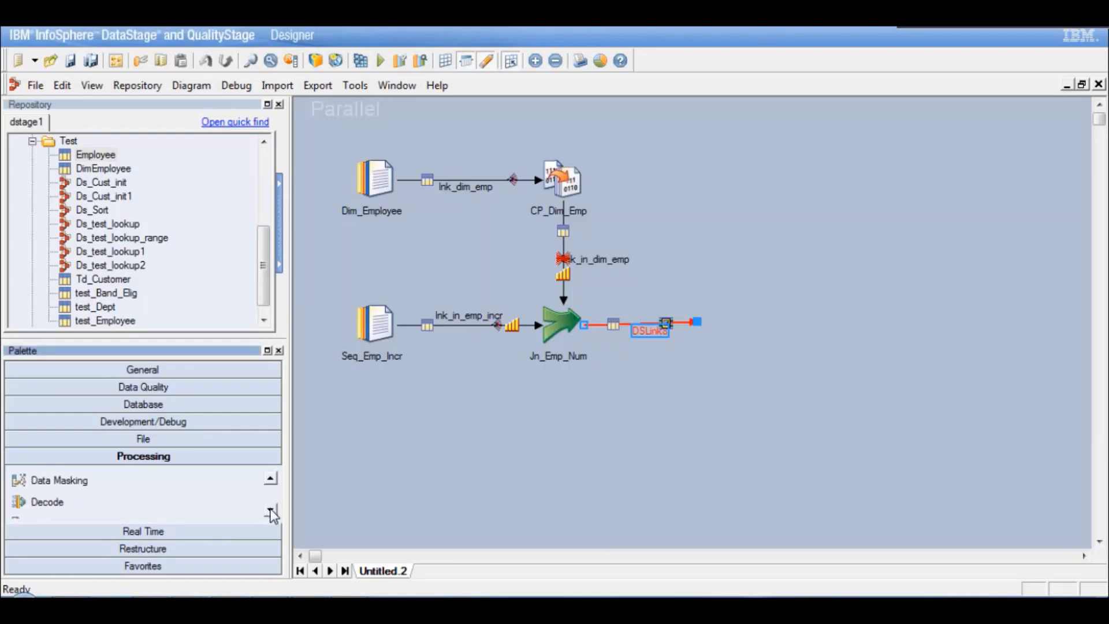
left_click(271, 509)
left_click(271, 509)
left_click(271, 509)
left_click(271, 509)
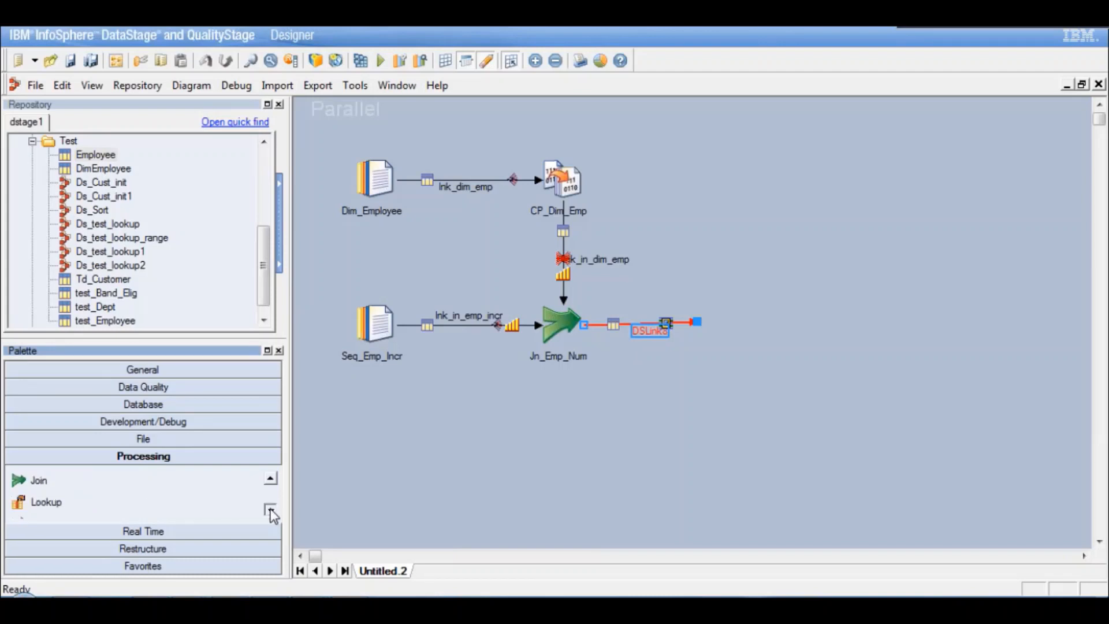
left_click(271, 509)
left_click(271, 510)
left_click(271, 510)
left_click(270, 510)
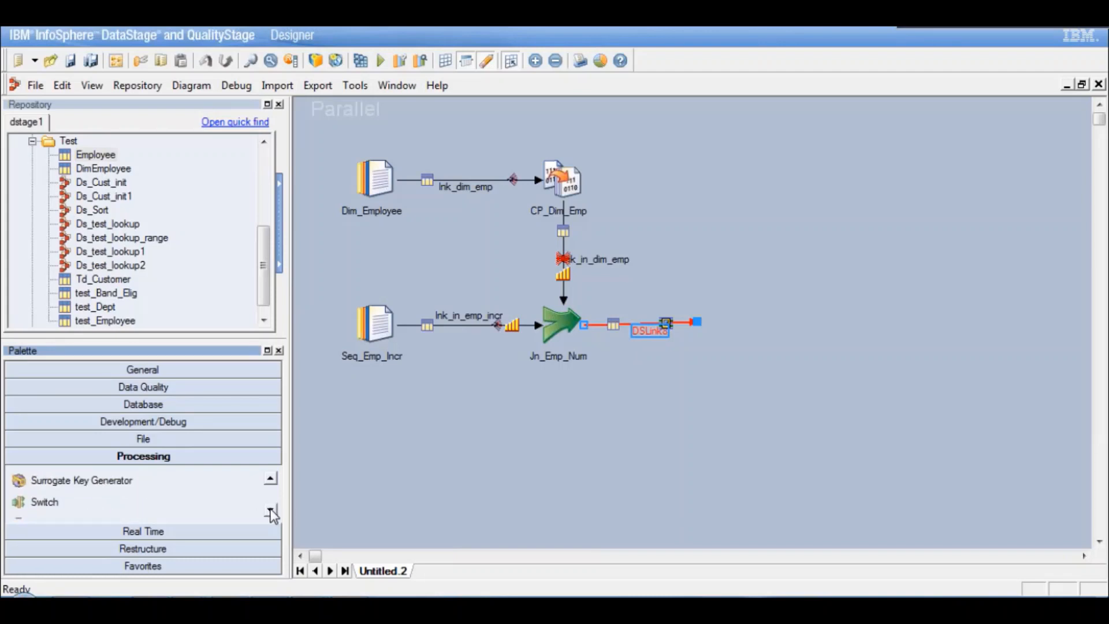
left_click(270, 510)
left_click_drag(74, 488, 708, 324)
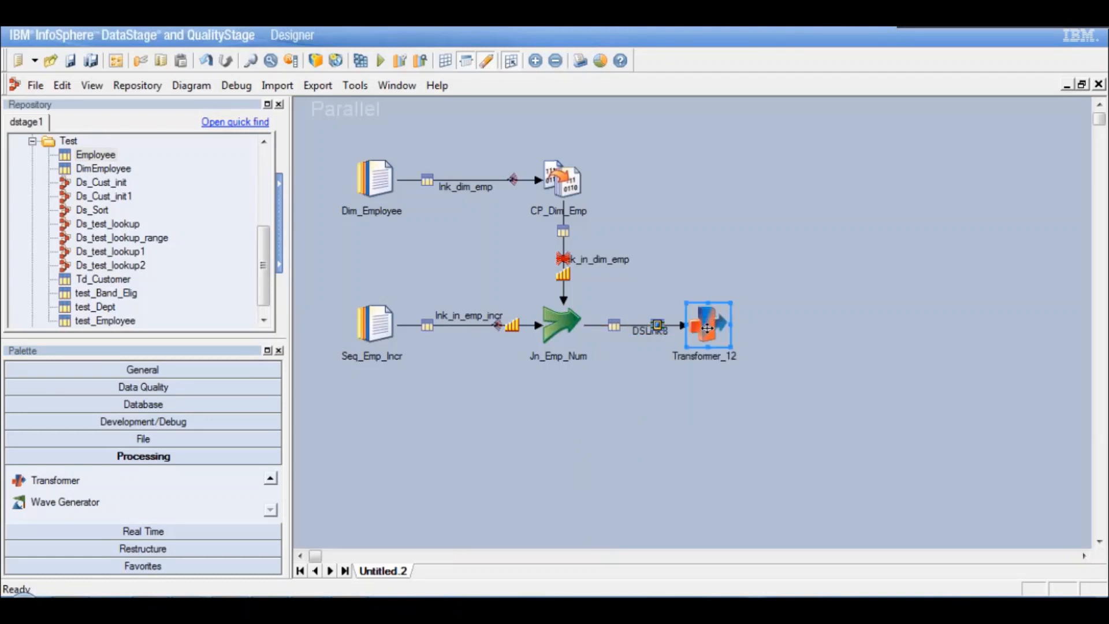
left_click_drag(708, 328, 828, 327)
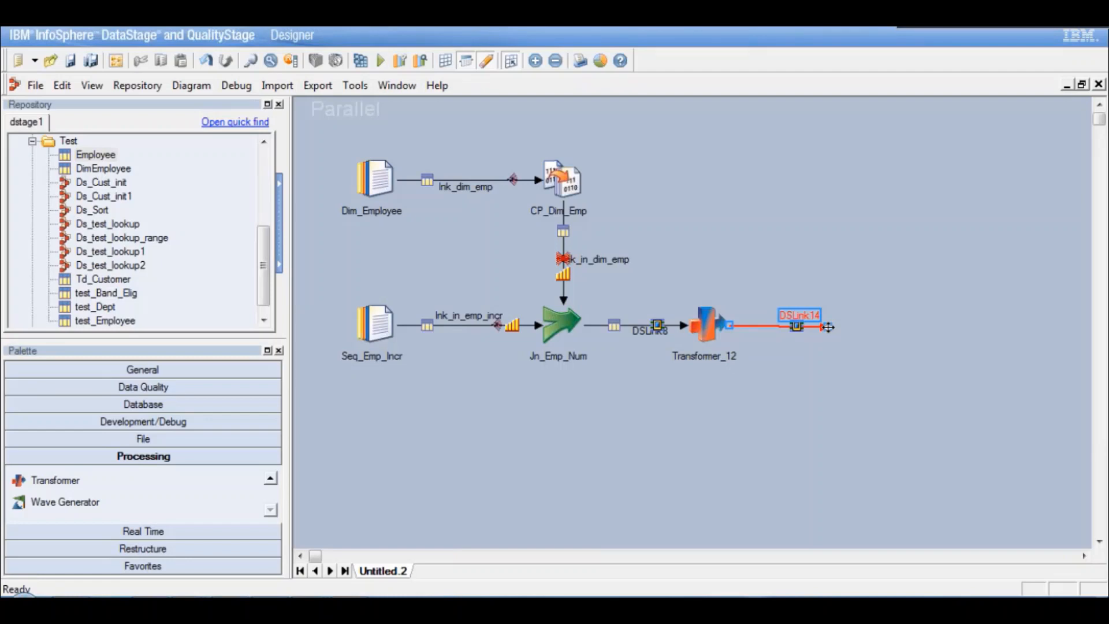
Open the Transformer stage and map all DSLink8 columns to its output link
double_click(707, 327)
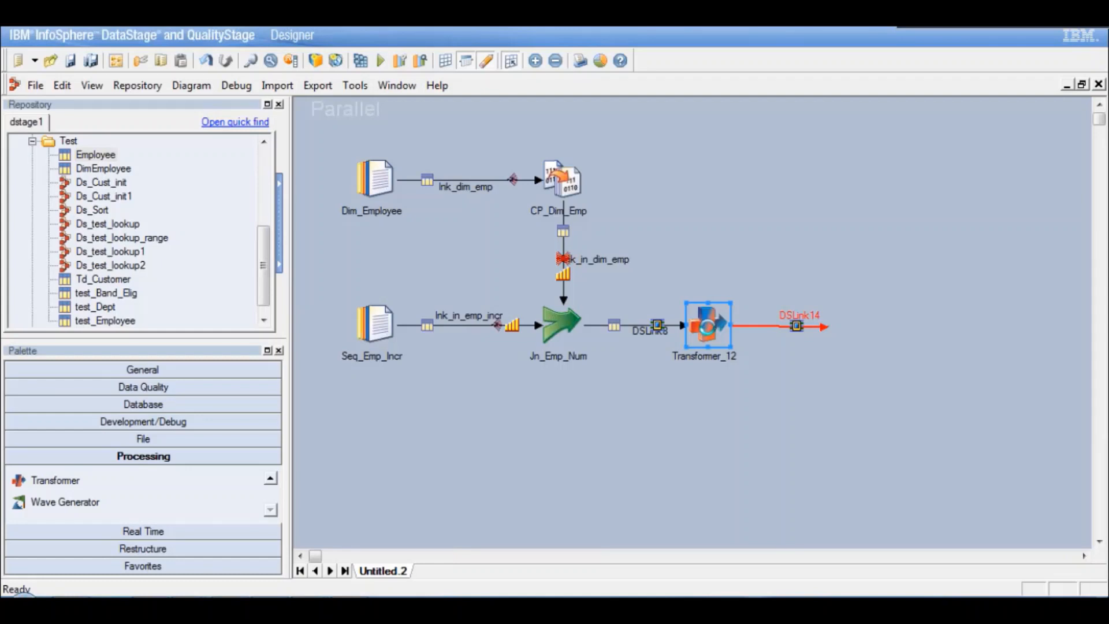
double_click(711, 333)
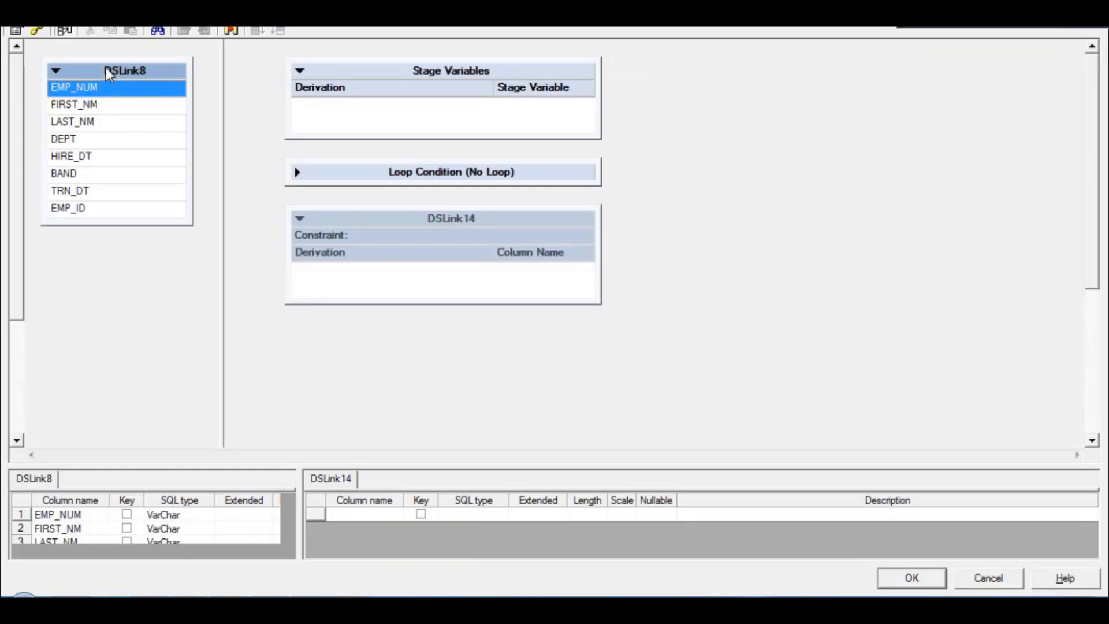
left_click_drag(74, 86, 355, 267)
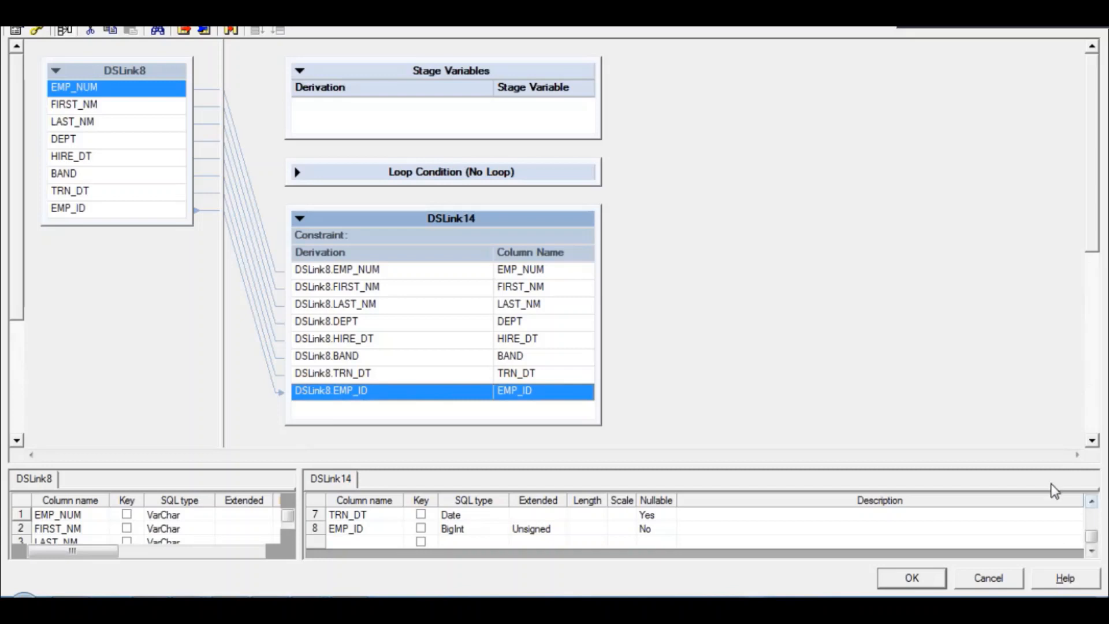
Rename the TRN_DT column of the Transformer's output link as START_DT
left_click(542, 372)
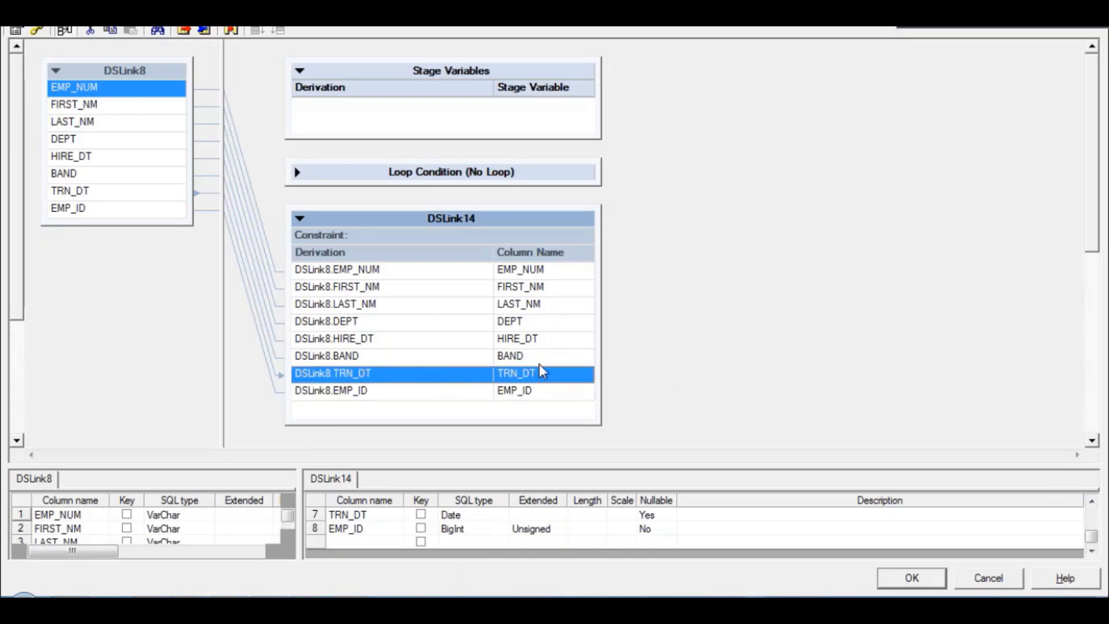
left_click(541, 345)
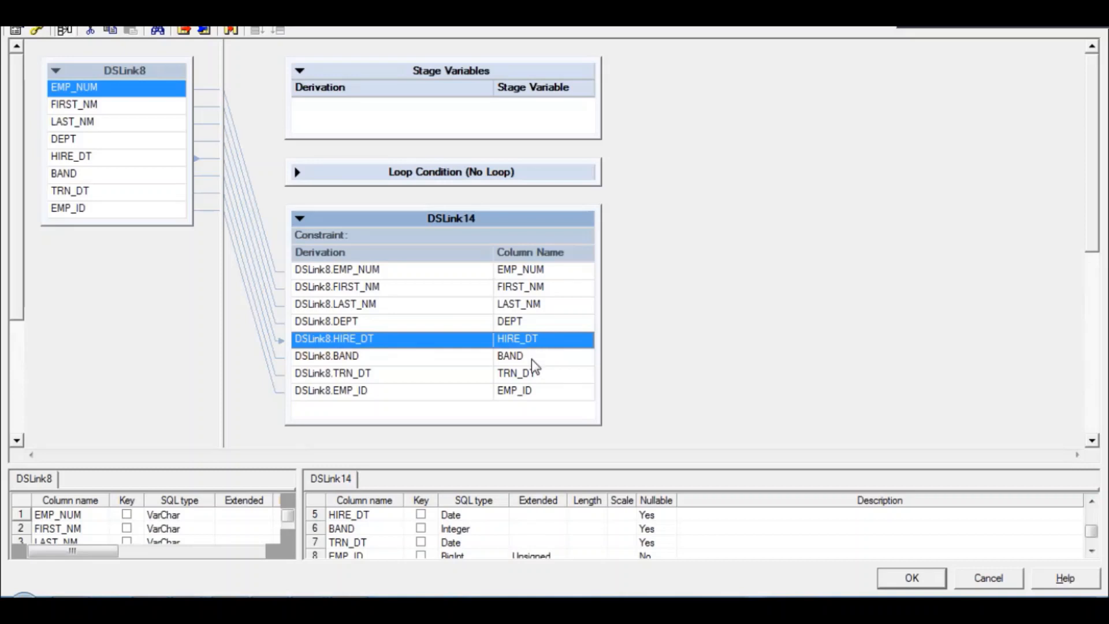
left_click(535, 376)
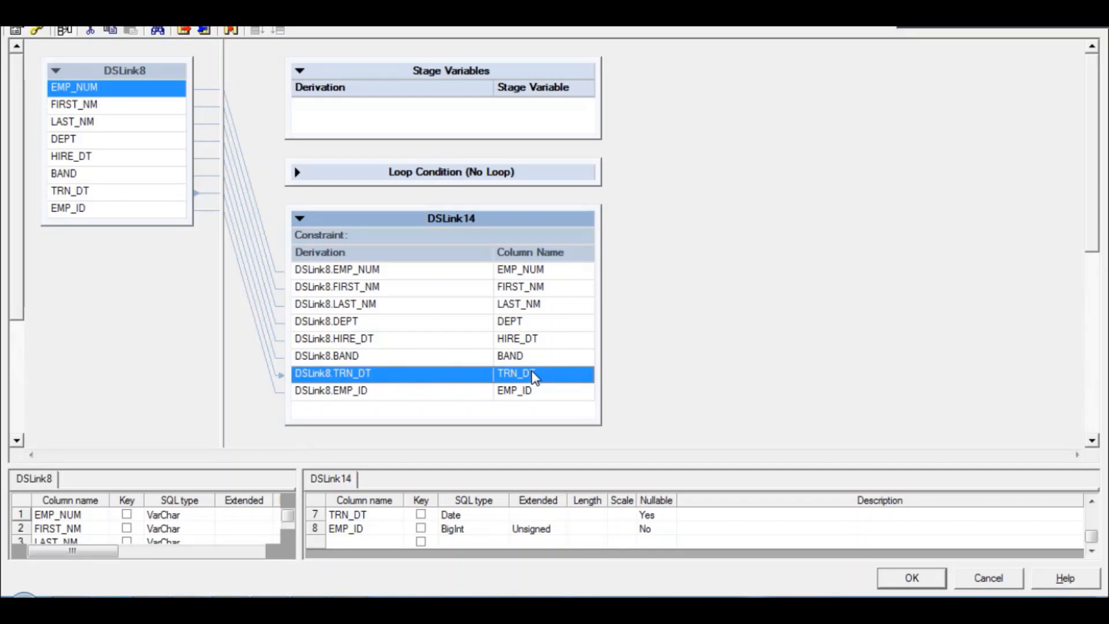
left_click(352, 516)
left_click(350, 514)
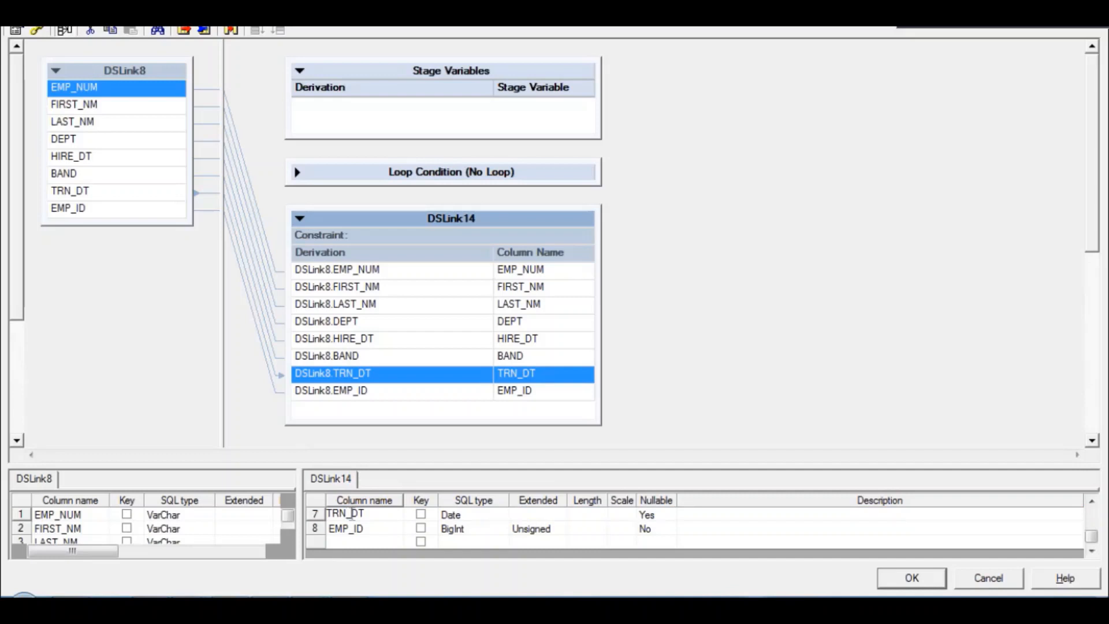
left_click_drag(347, 513, 322, 513)
type("START")
Insert an END_DT column before EMP_ID in the output link, with SQL type Date and nullable set to Yes
left_click(312, 527)
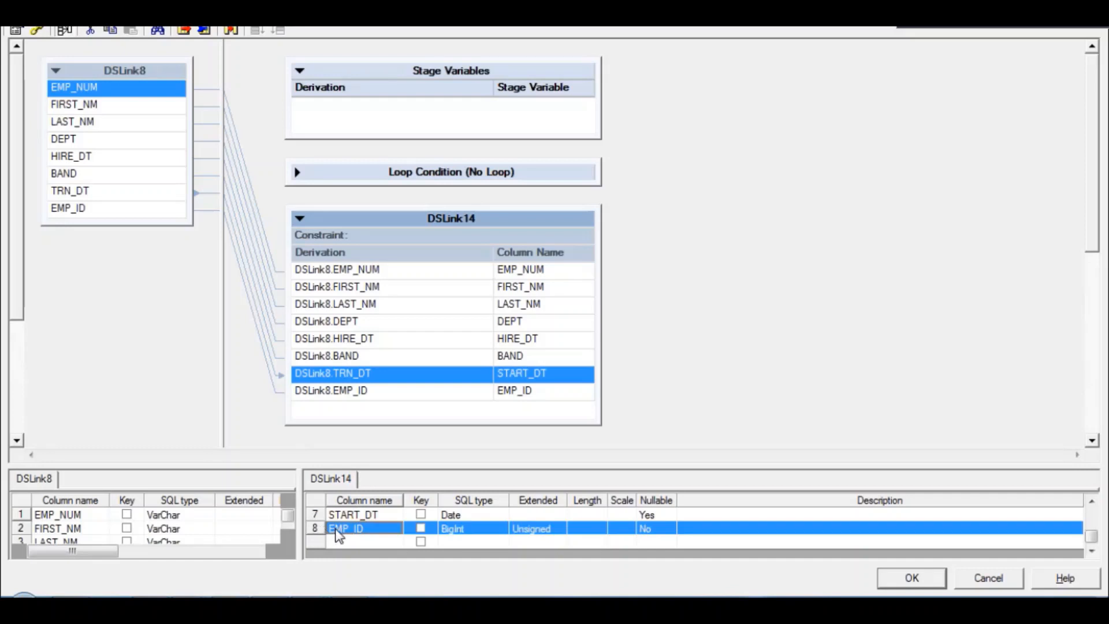
right_click(339, 535)
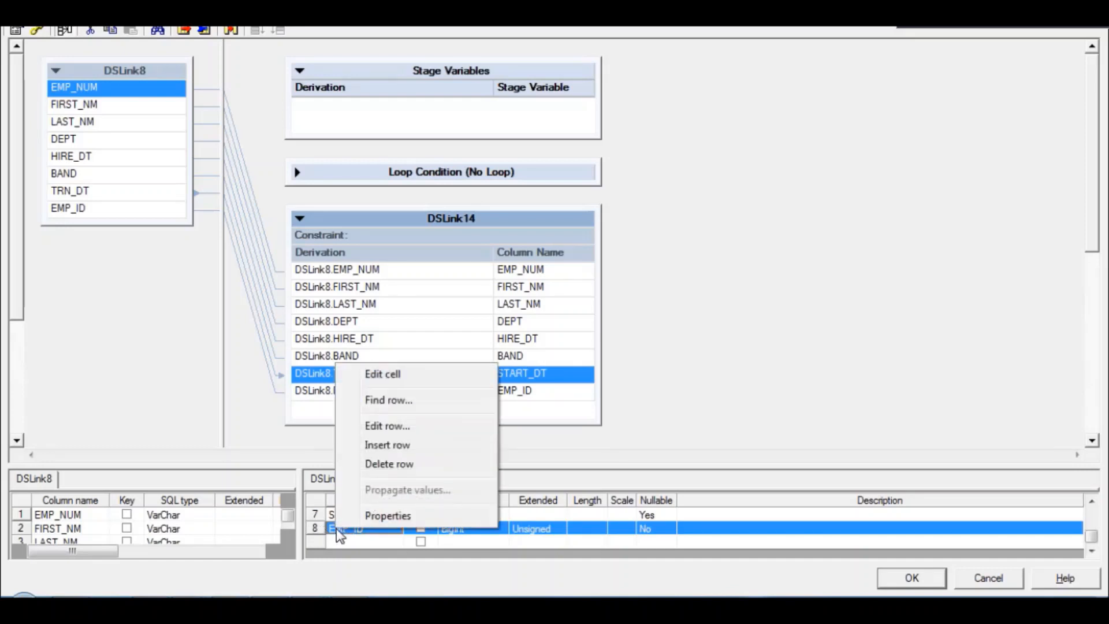
left_click(389, 446)
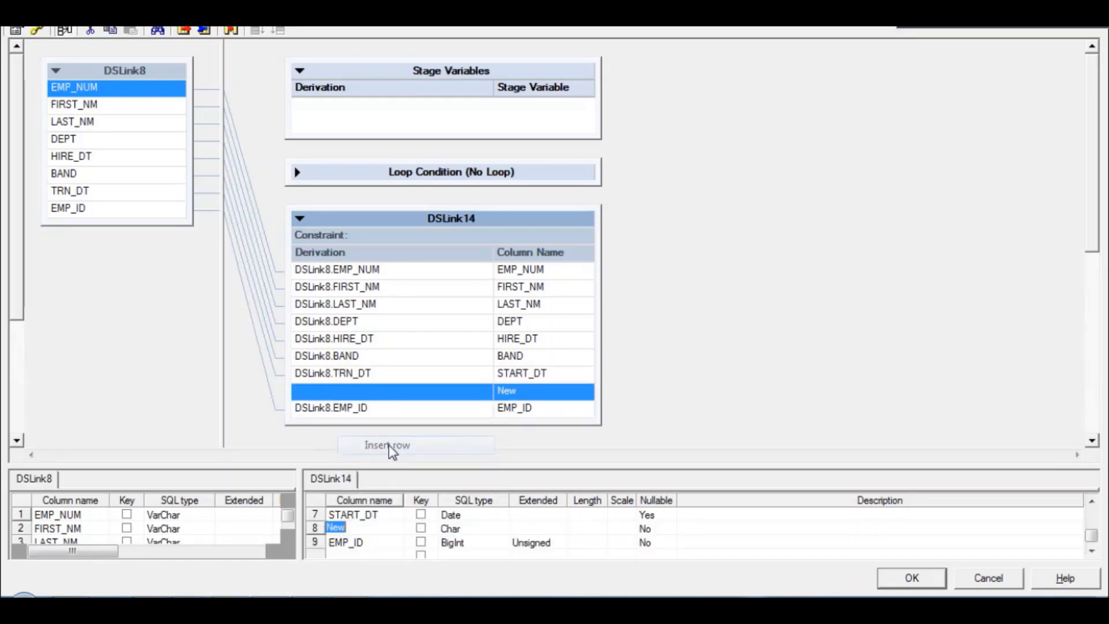
type("END_DT")
left_click(493, 531)
key("d")
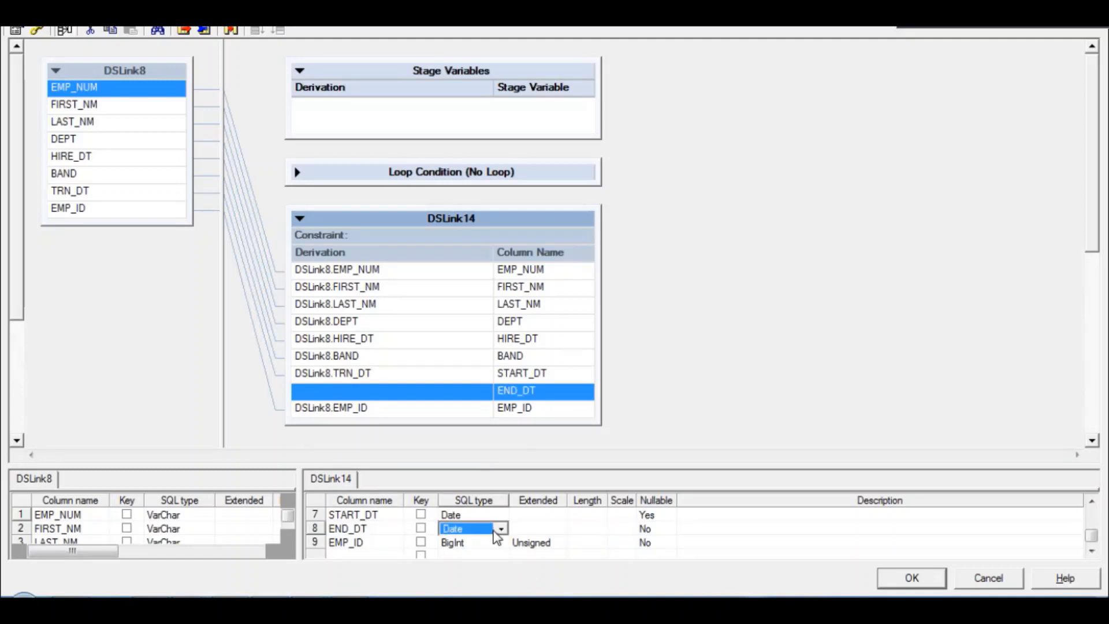
left_click(659, 530)
key("y")
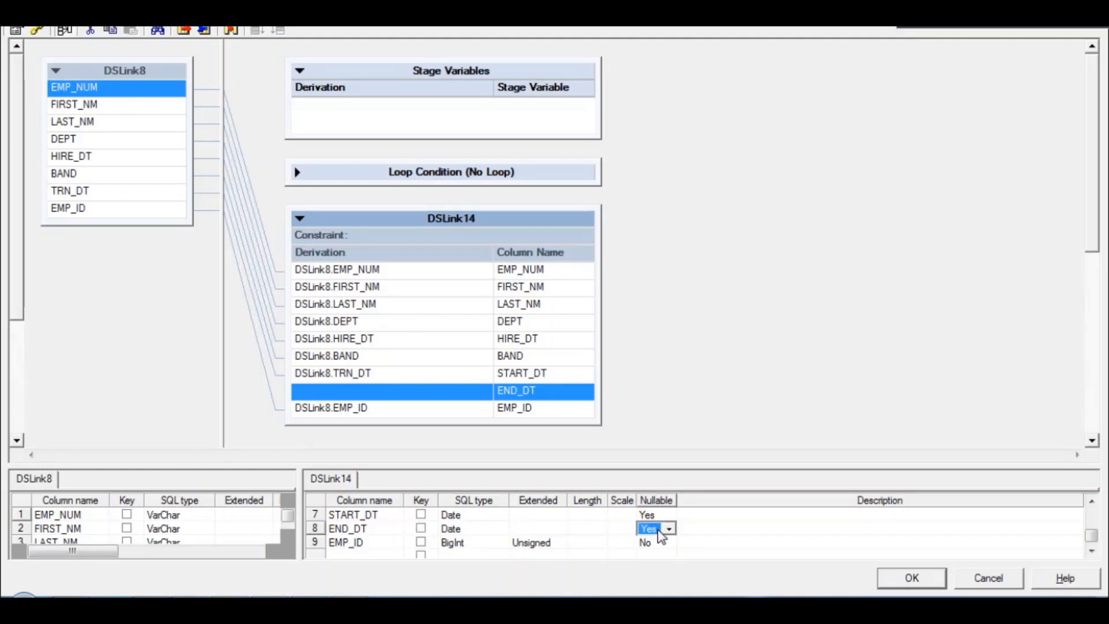
left_click(724, 528)
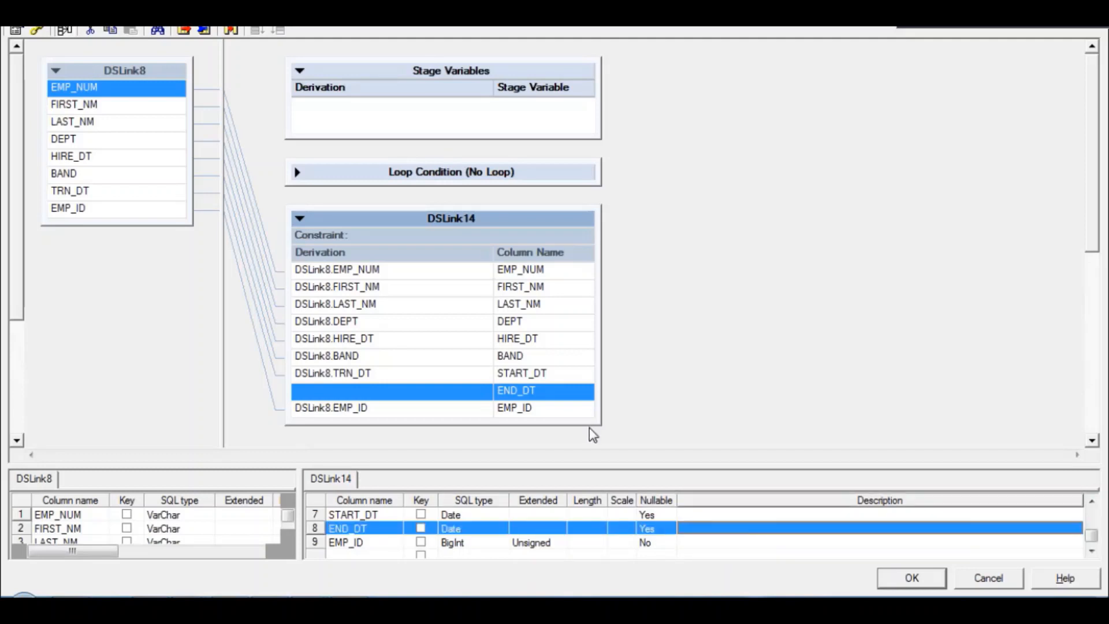
Replace the START_DT derivation with the opening condition IF IsNull(DSLink8.EMP_ID)
left_click(451, 373)
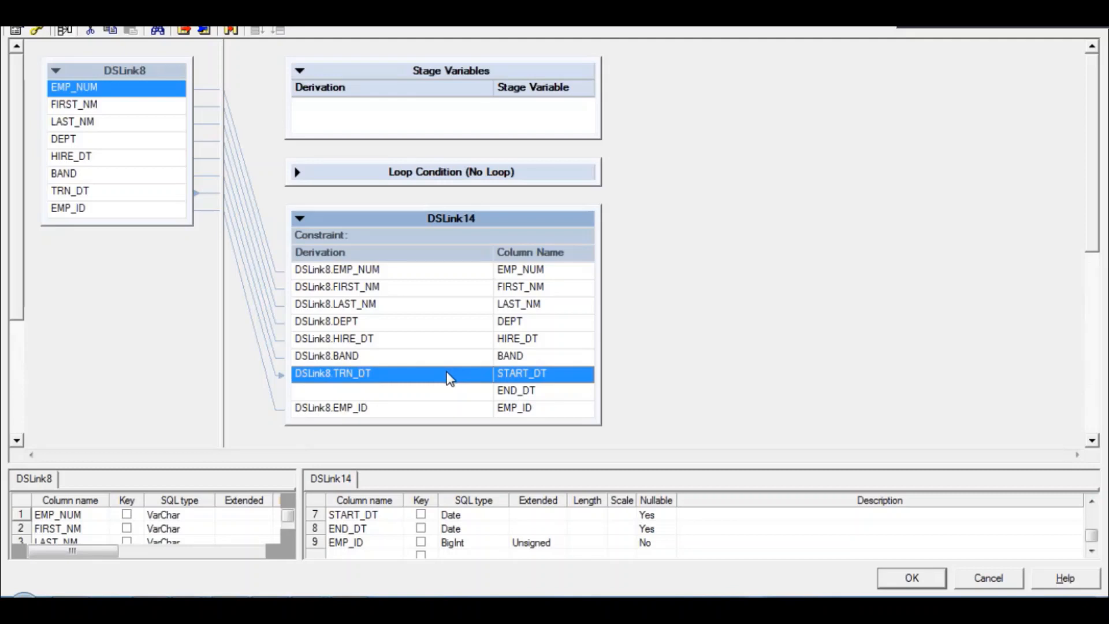
double_click(449, 378)
left_click_drag(371, 380, 277, 381)
key("BackSpace")
type("IF")
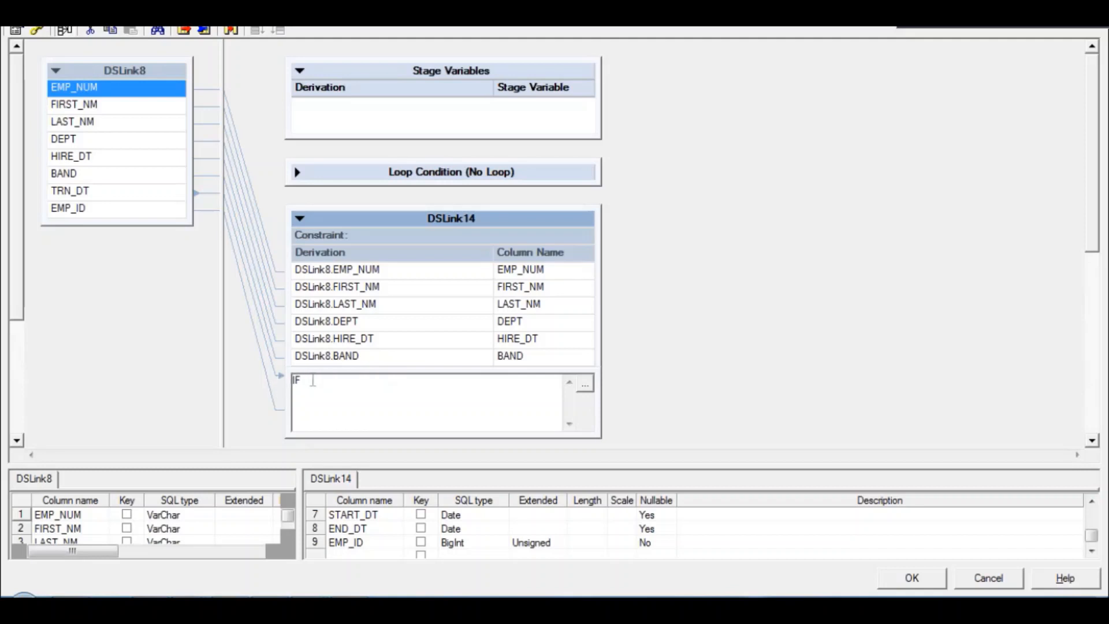
right_click(313, 381)
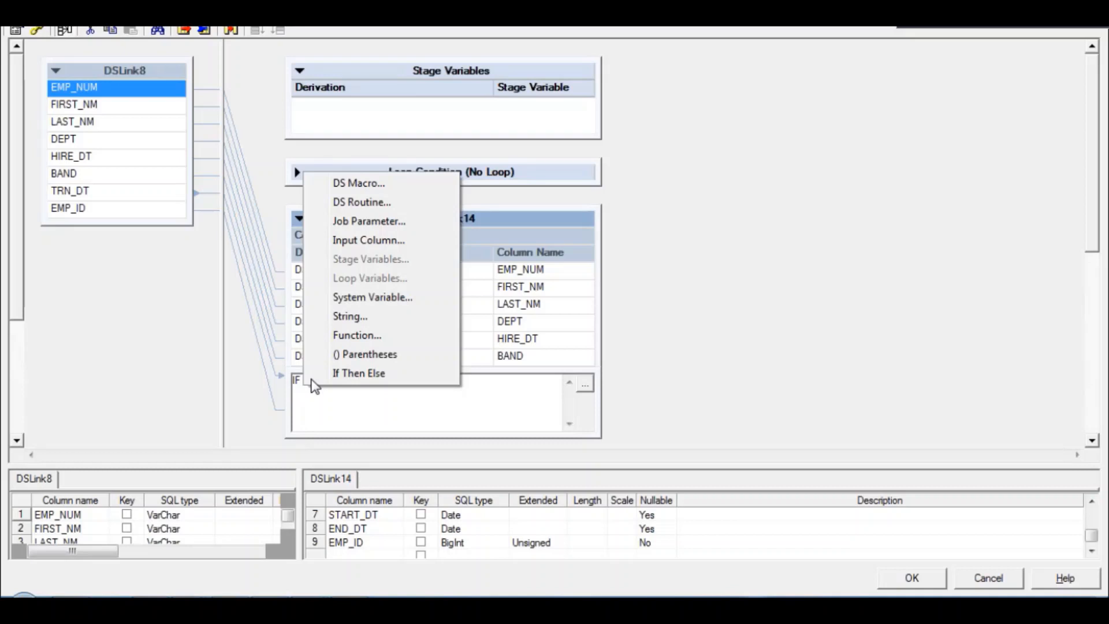
left_click(365, 336)
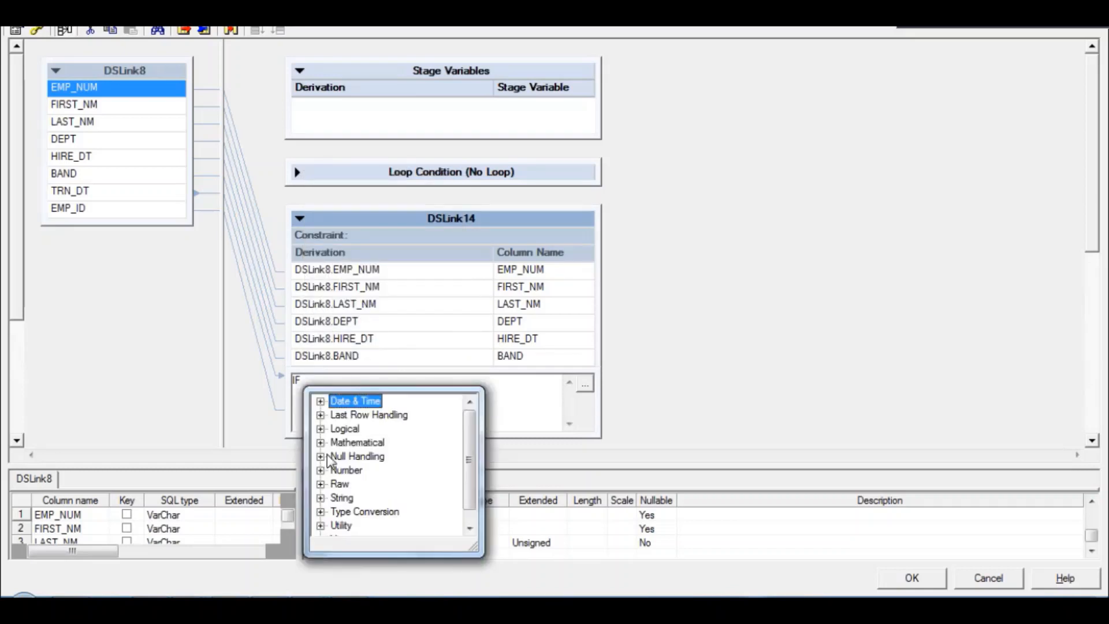
left_click(321, 456)
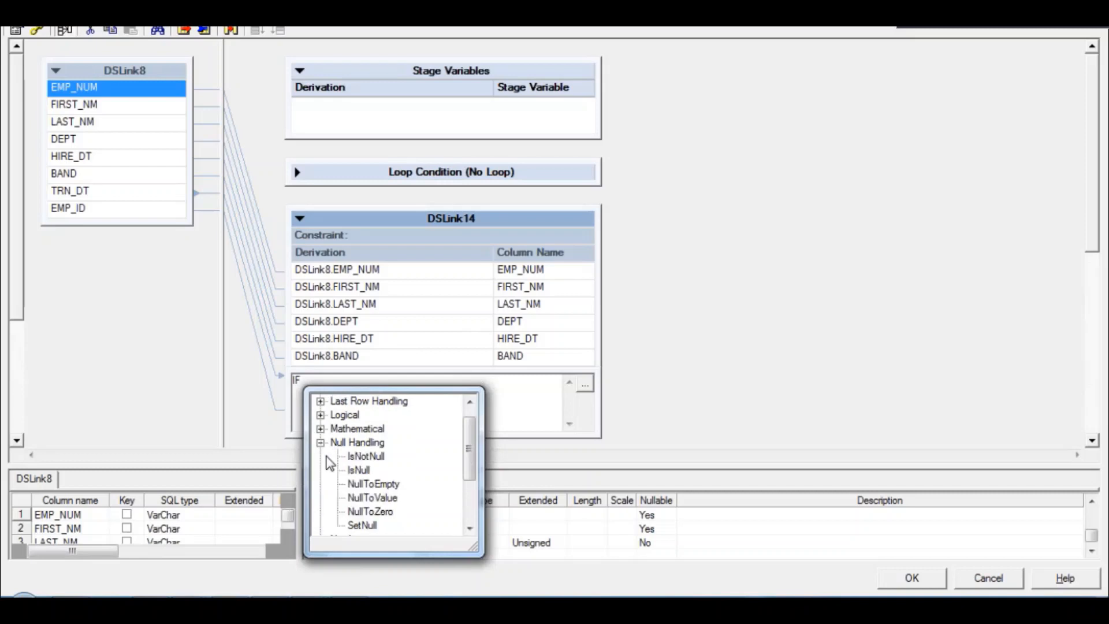
left_click(361, 470)
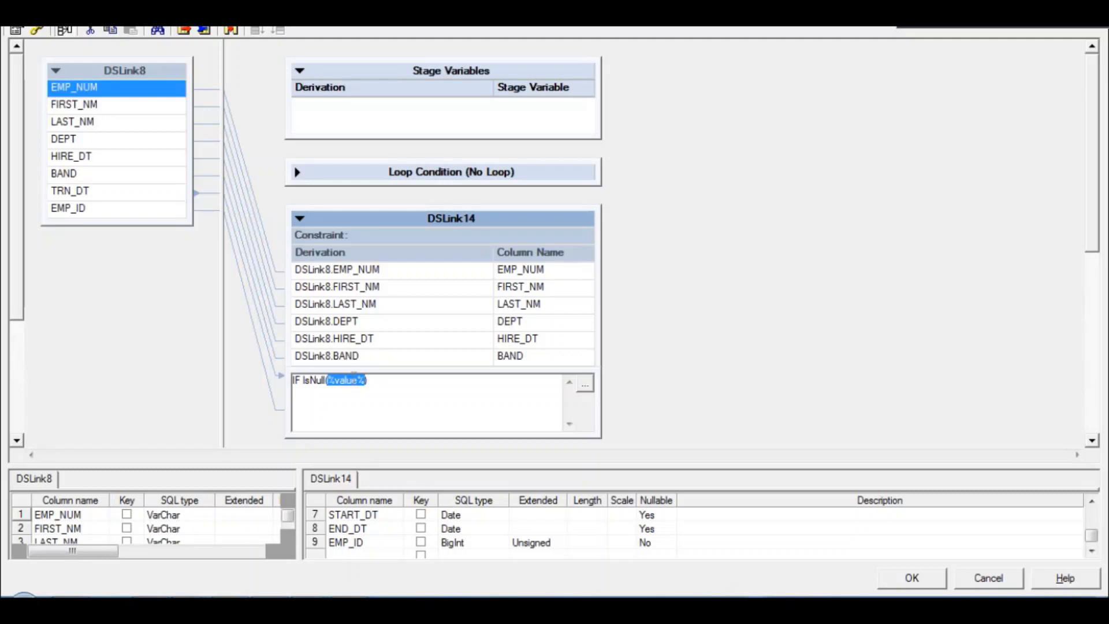
right_click(354, 382)
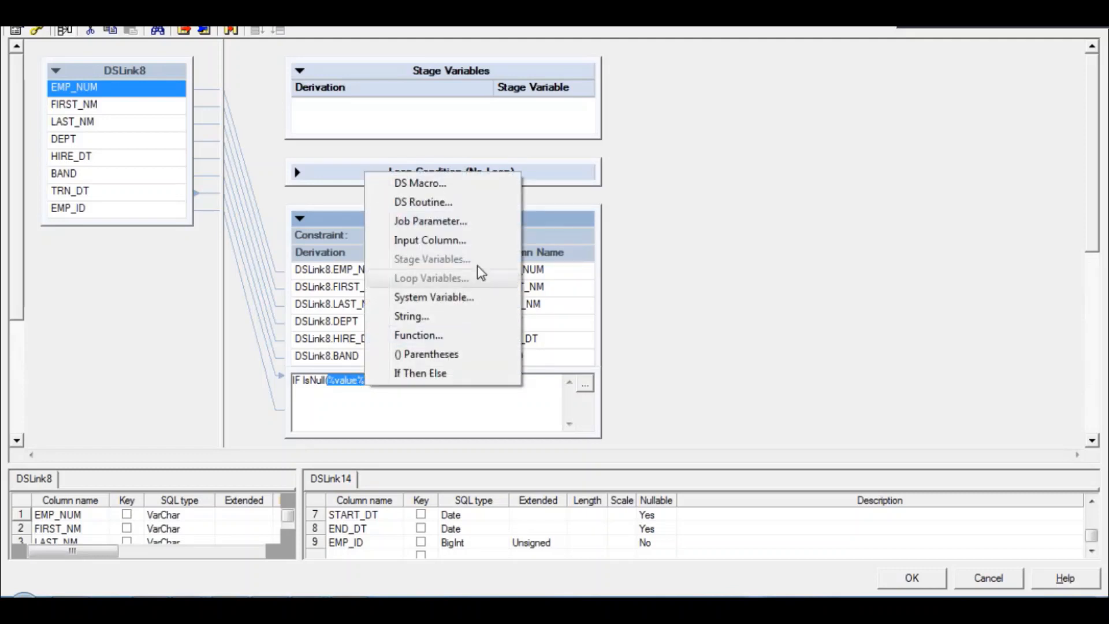
left_click(470, 244)
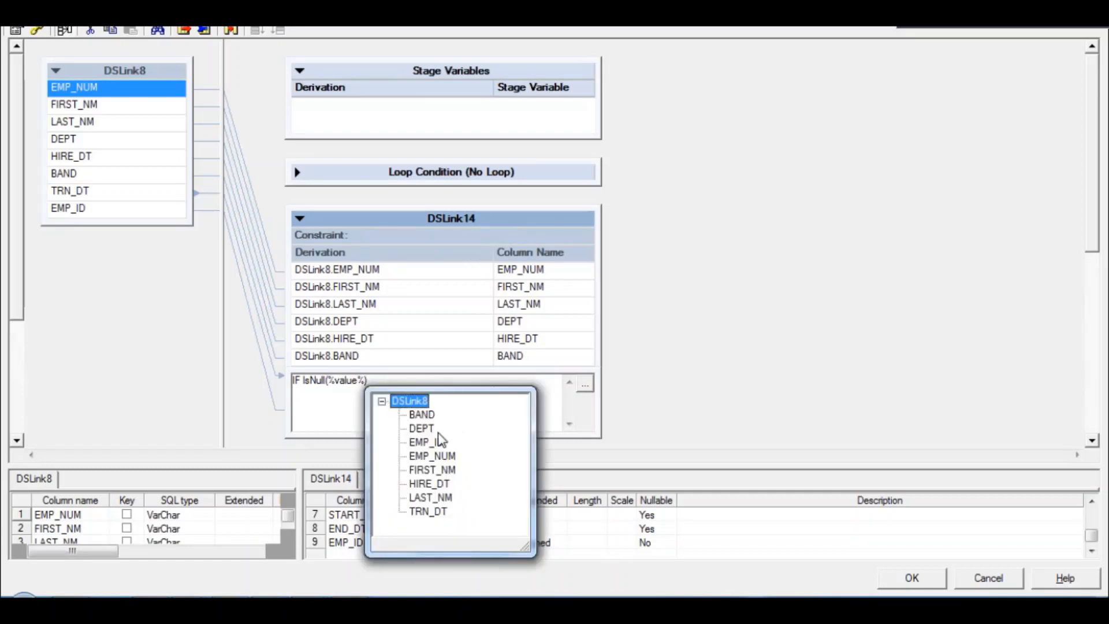
left_click(436, 442)
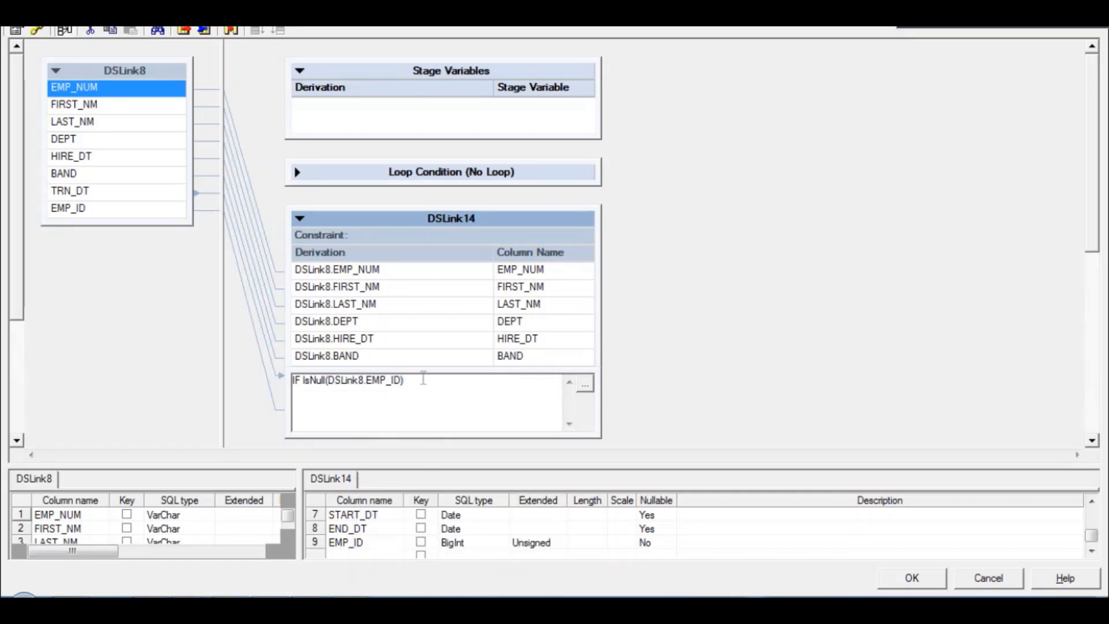
Complete the START_DT derivation with Then DSLink8.HIRE_DT else DSLink8.TRN_DT
type("Then")
right_click(437, 382)
left_click(497, 240)
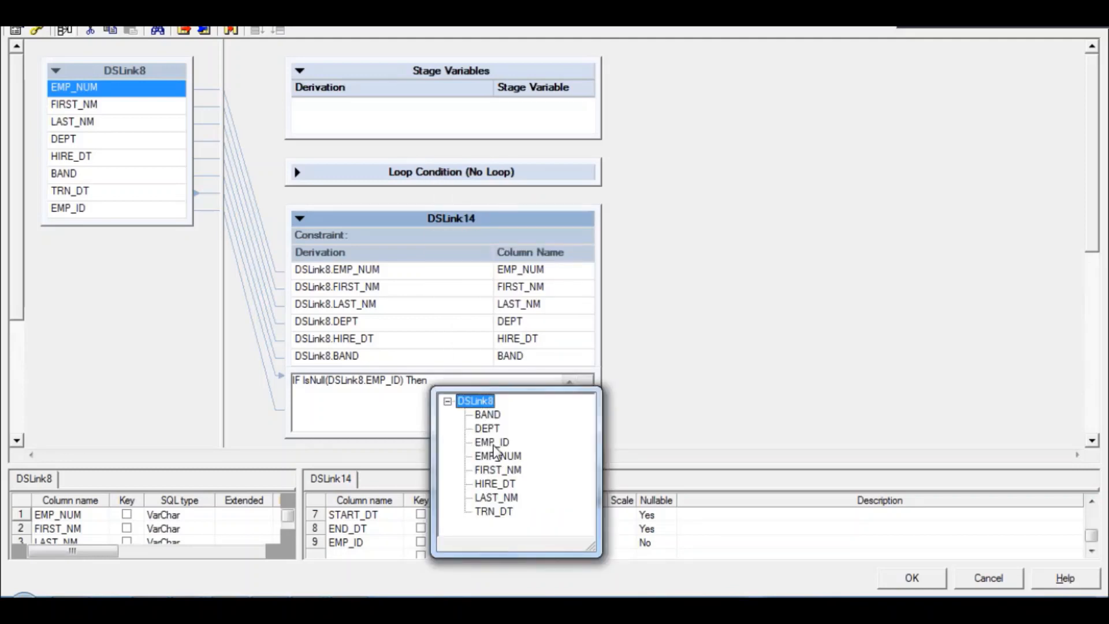
left_click(496, 486)
double_click(495, 487)
type("els")
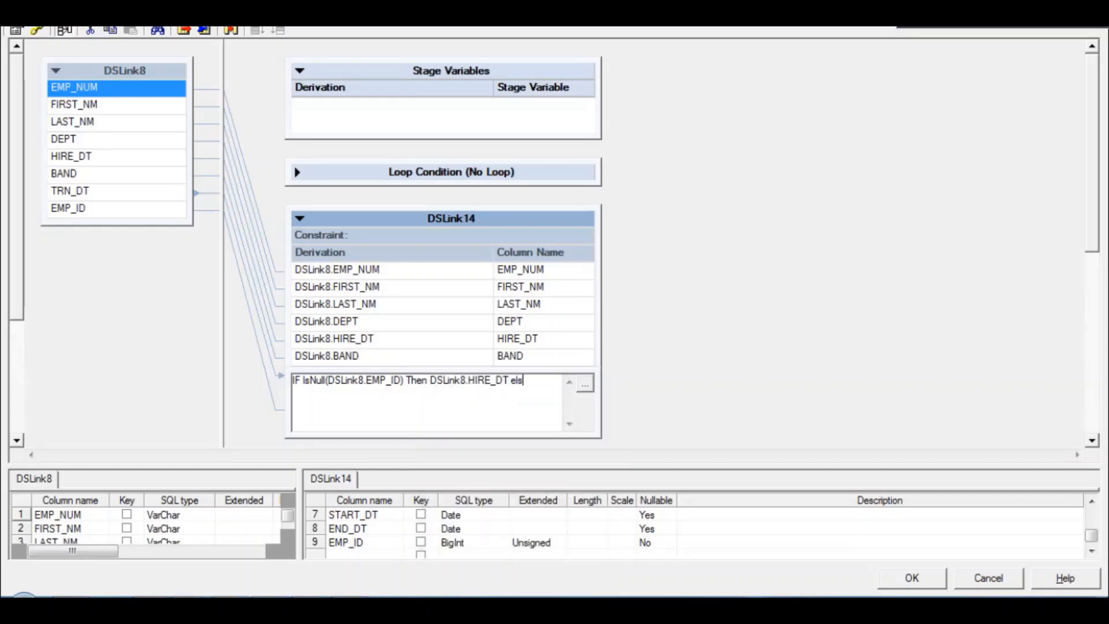
type("e")
right_click(545, 387)
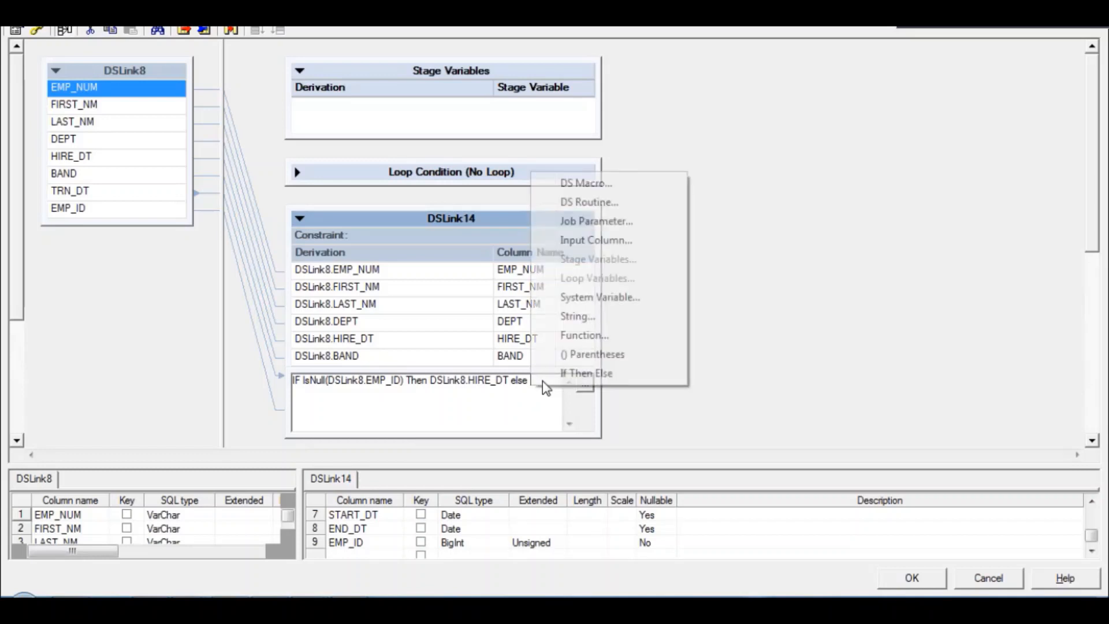
left_click(608, 242)
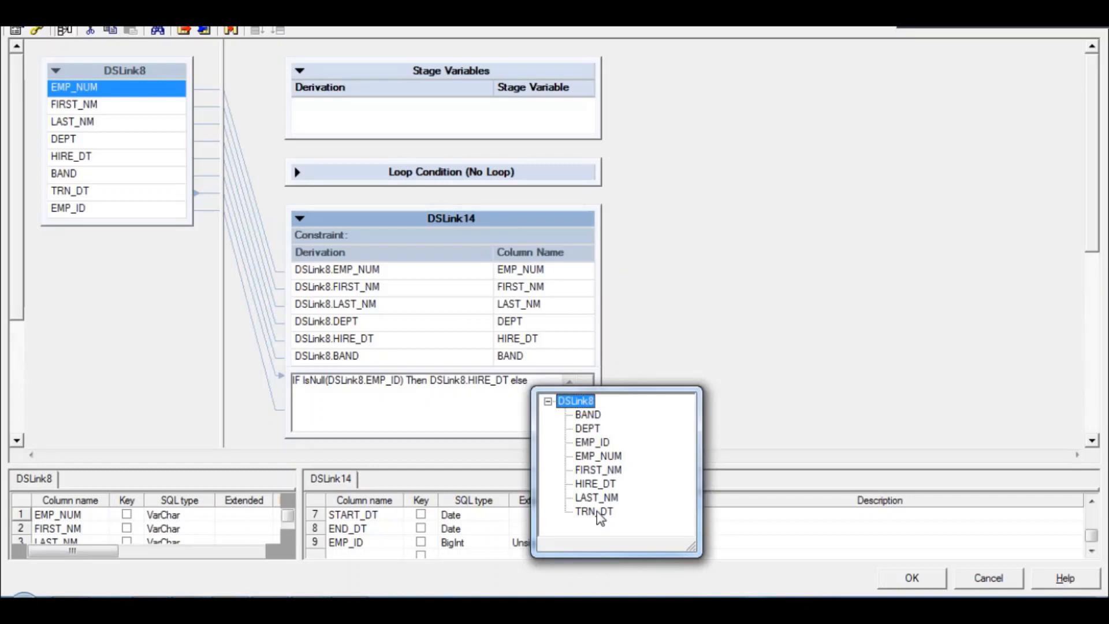
double_click(595, 512)
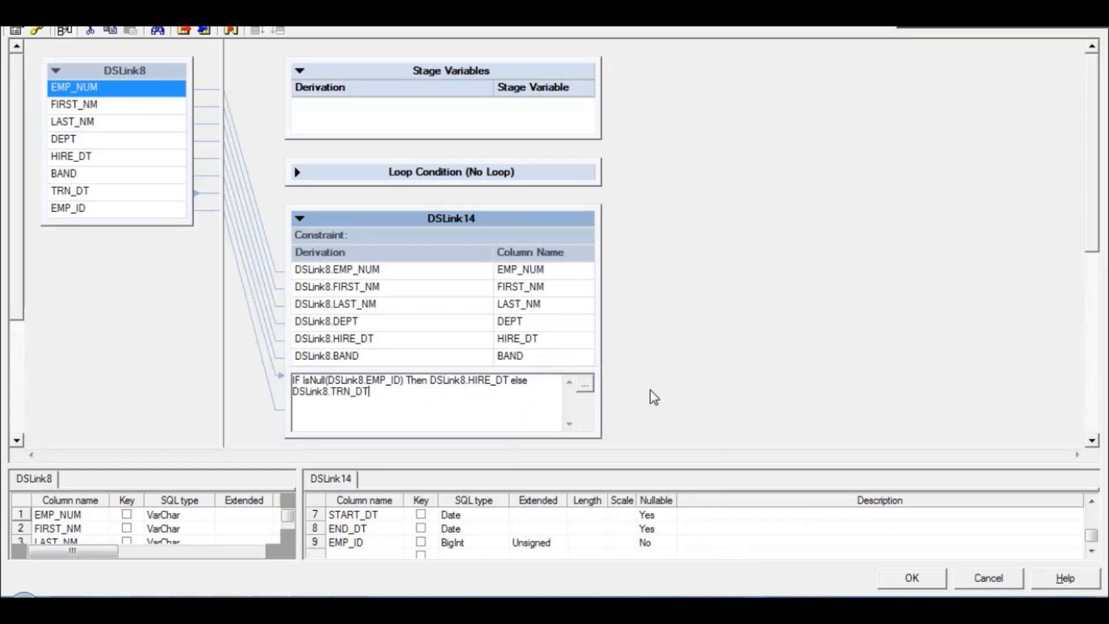
left_click(650, 390)
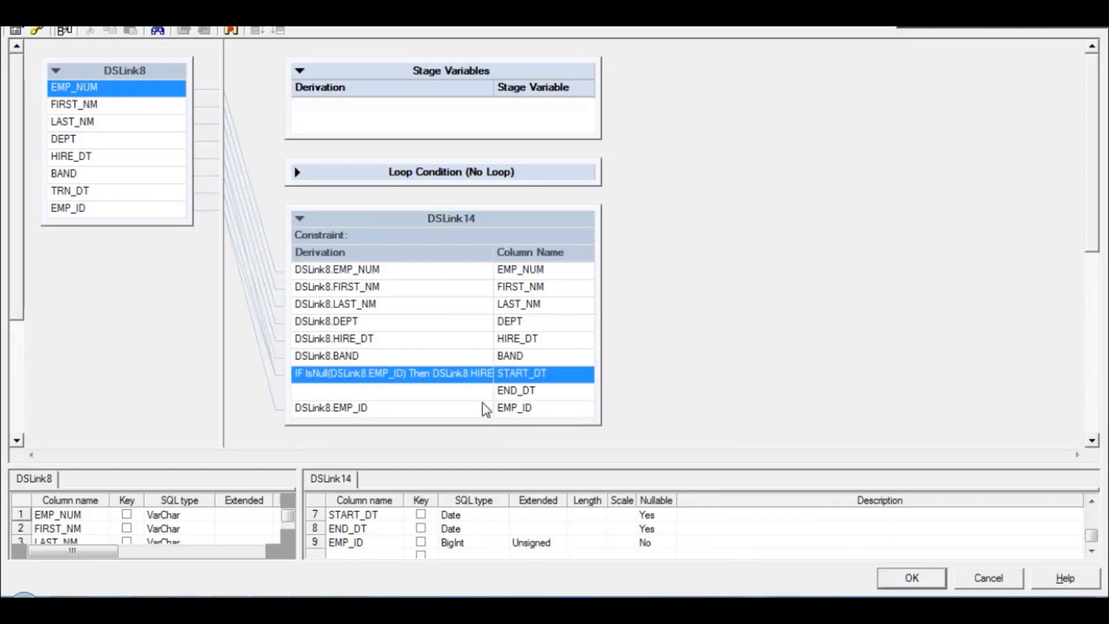
Insert the StringToDate type conversion function as the derivation of the END_DT column
left_click(457, 392)
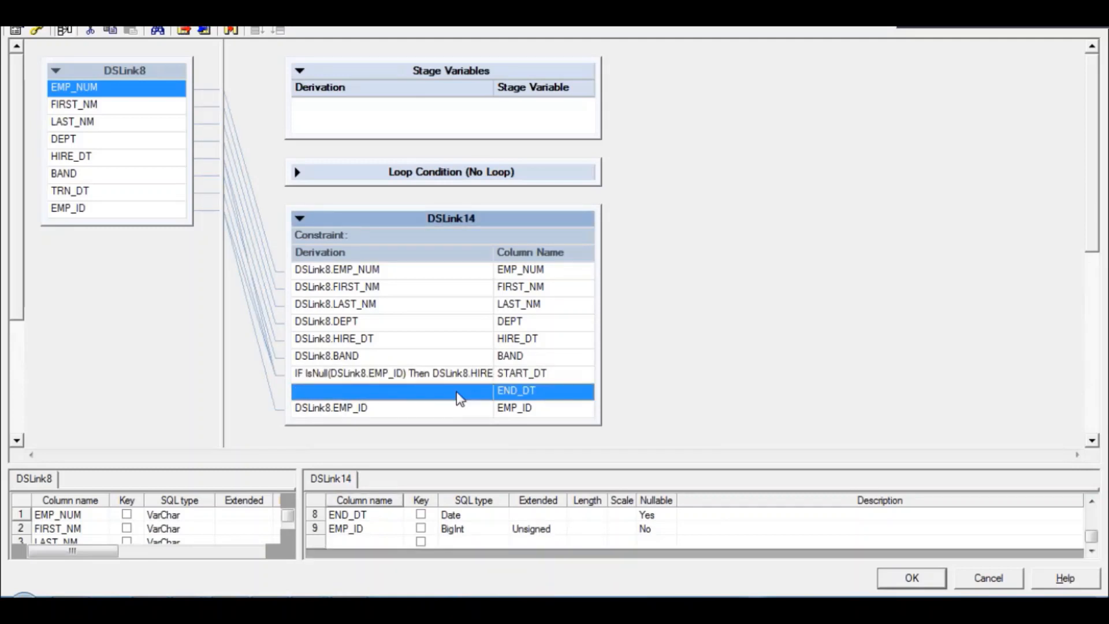
double_click(458, 396)
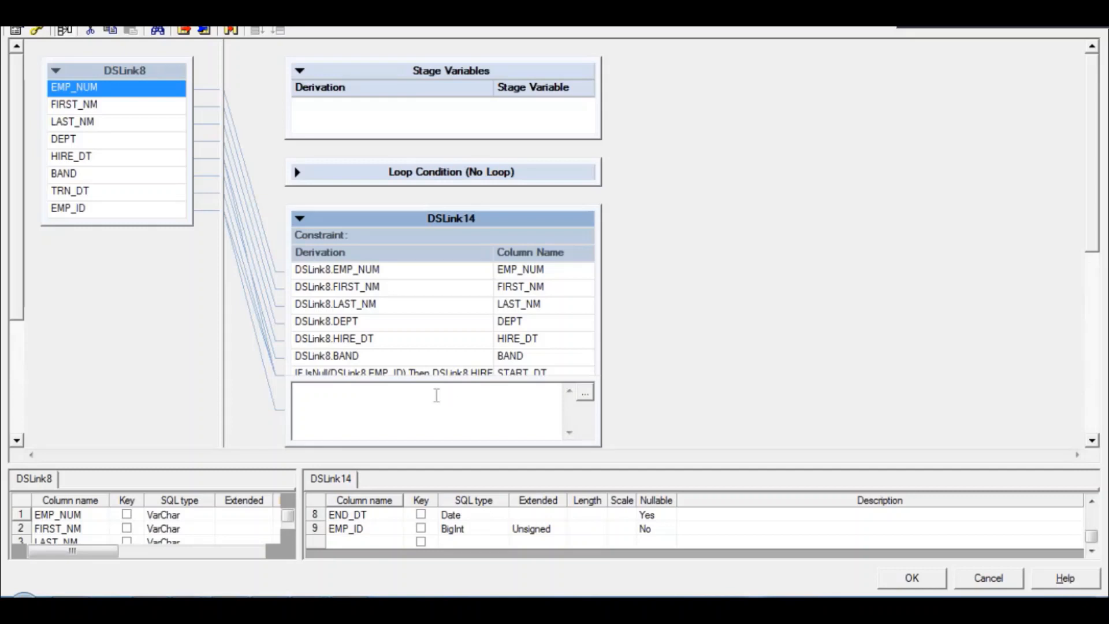
right_click(437, 396)
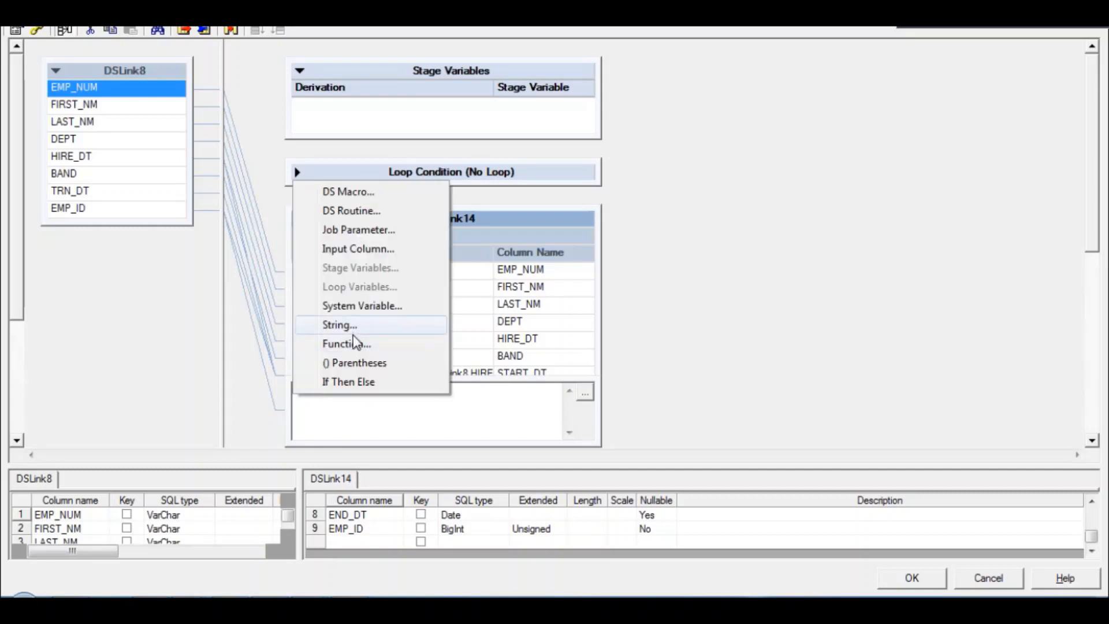
left_click(356, 344)
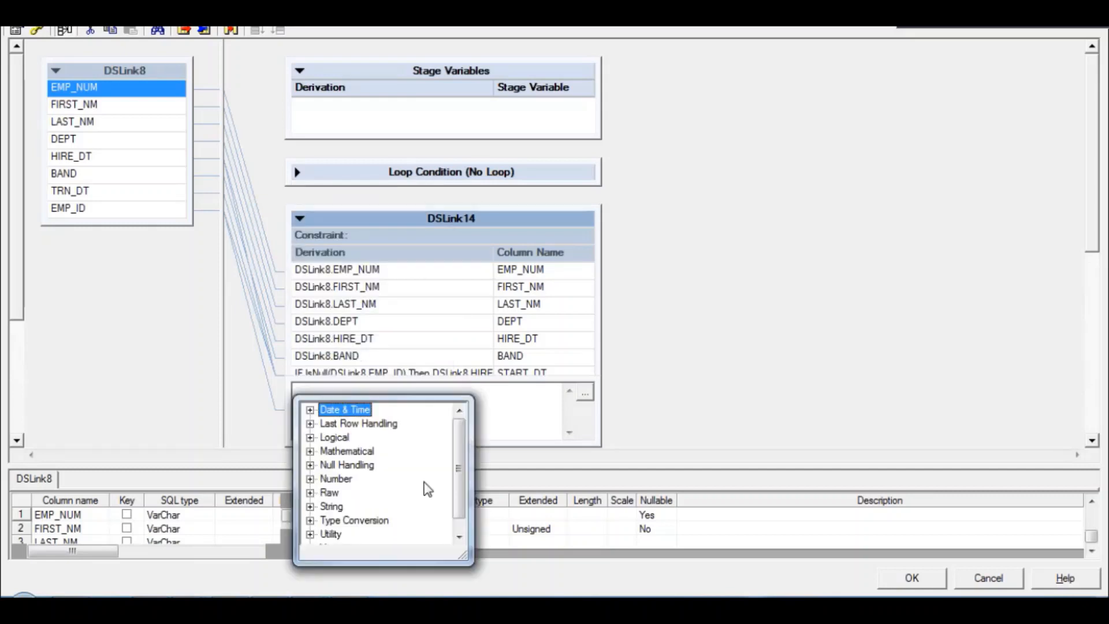
left_click(310, 521)
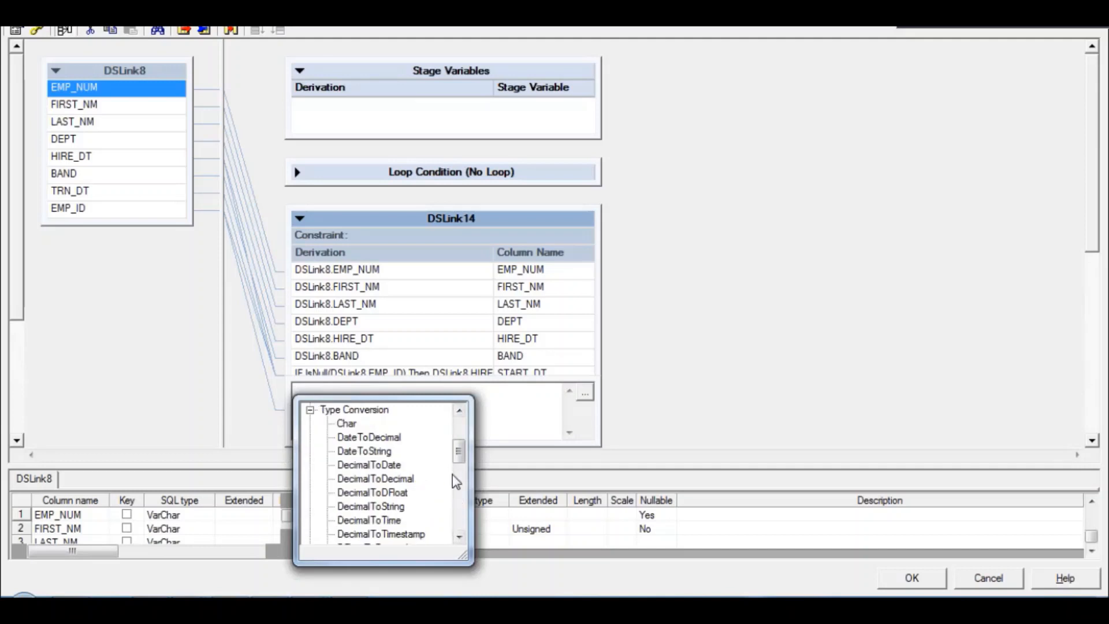
left_click_drag(460, 455, 459, 494)
left_click(386, 479)
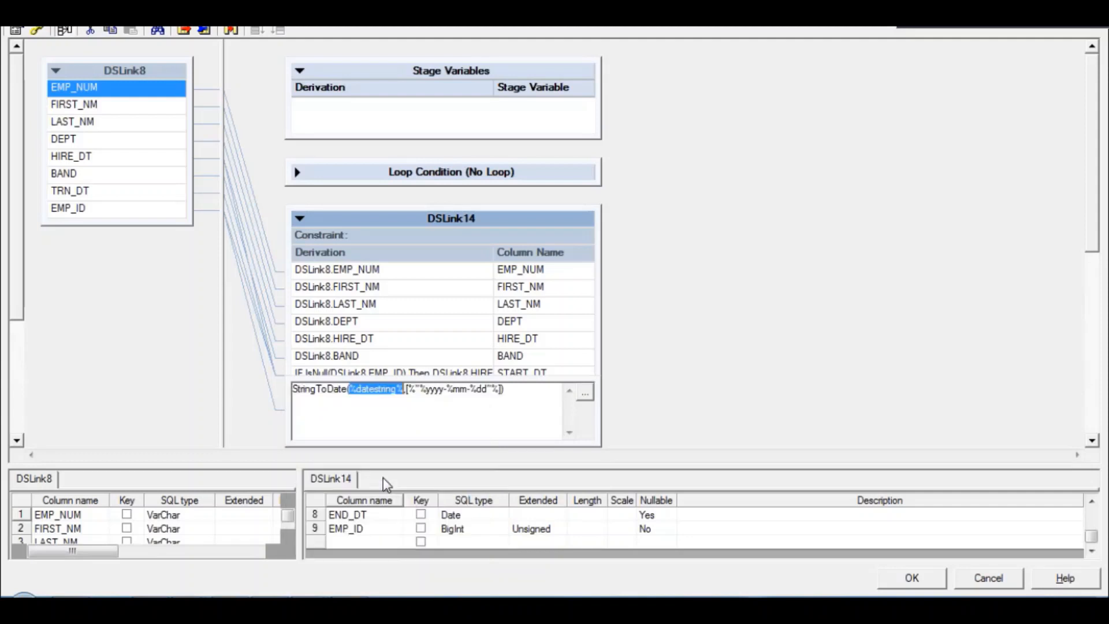
Replace the StringToDate arguments with '9999-12-31' and accept the Transformer stage settings
left_click(506, 391)
left_click_drag(506, 391, 349, 389)
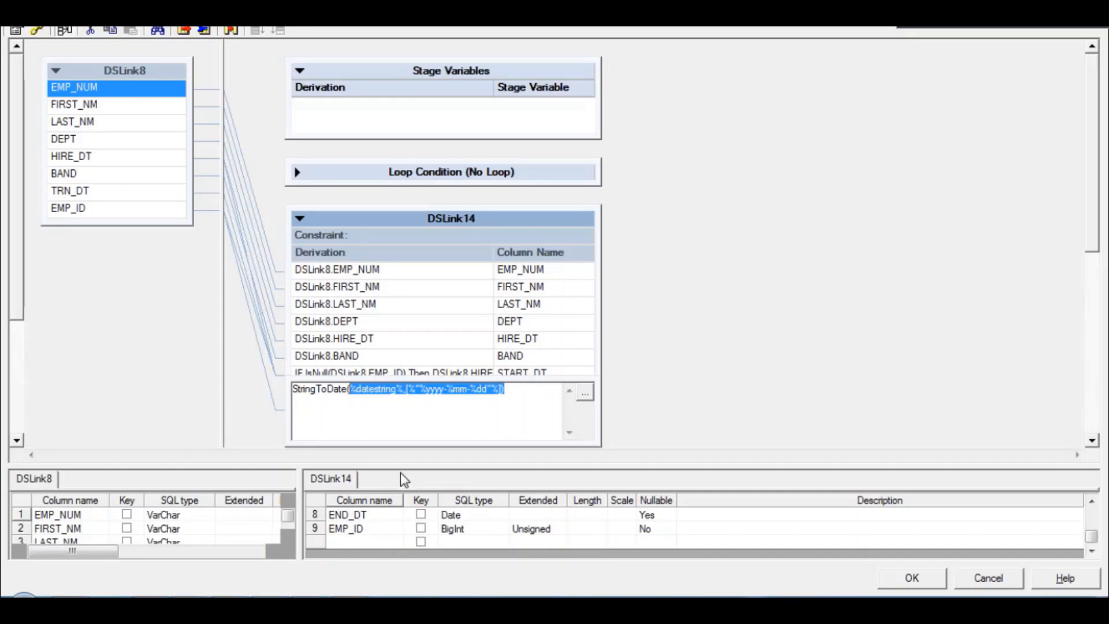
key("BackSpace")
type("'999")
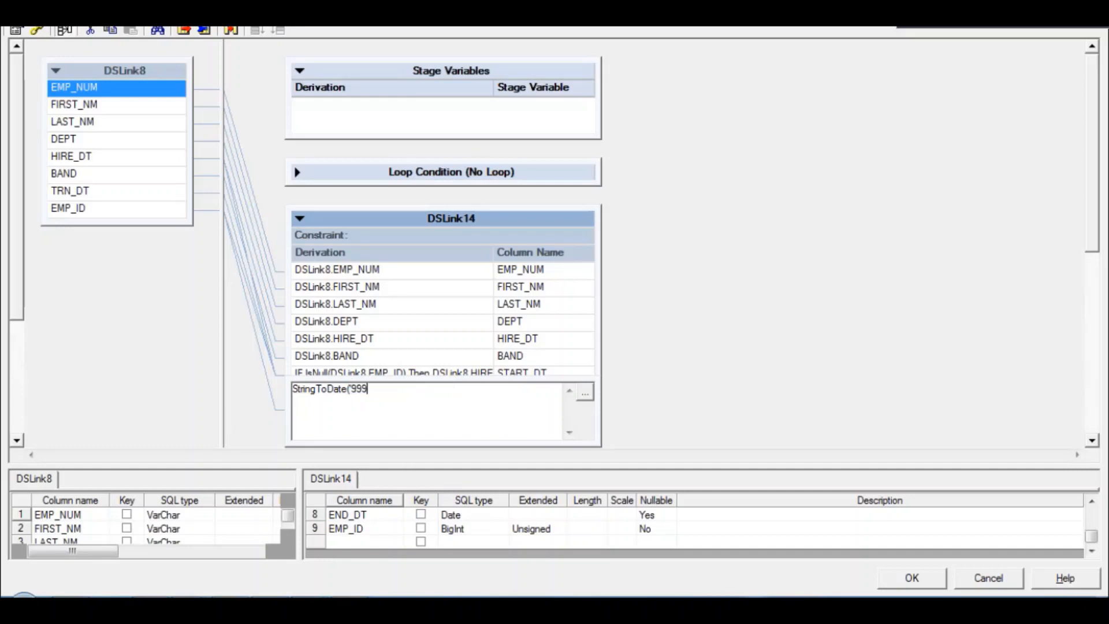
type("9-12-31')")
key("Return")
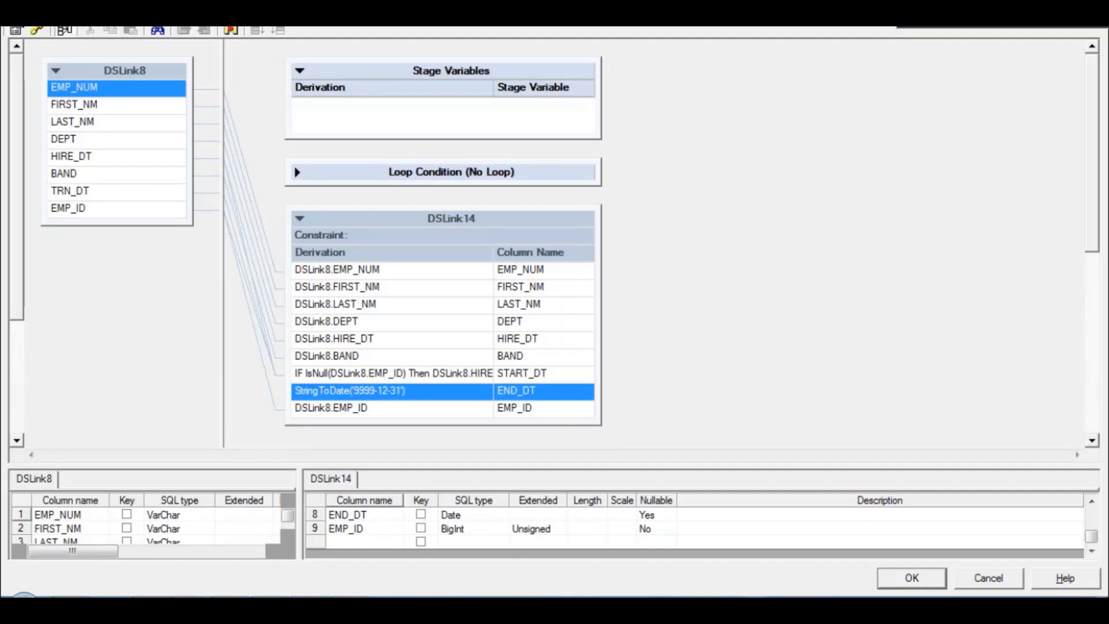
left_click(923, 579)
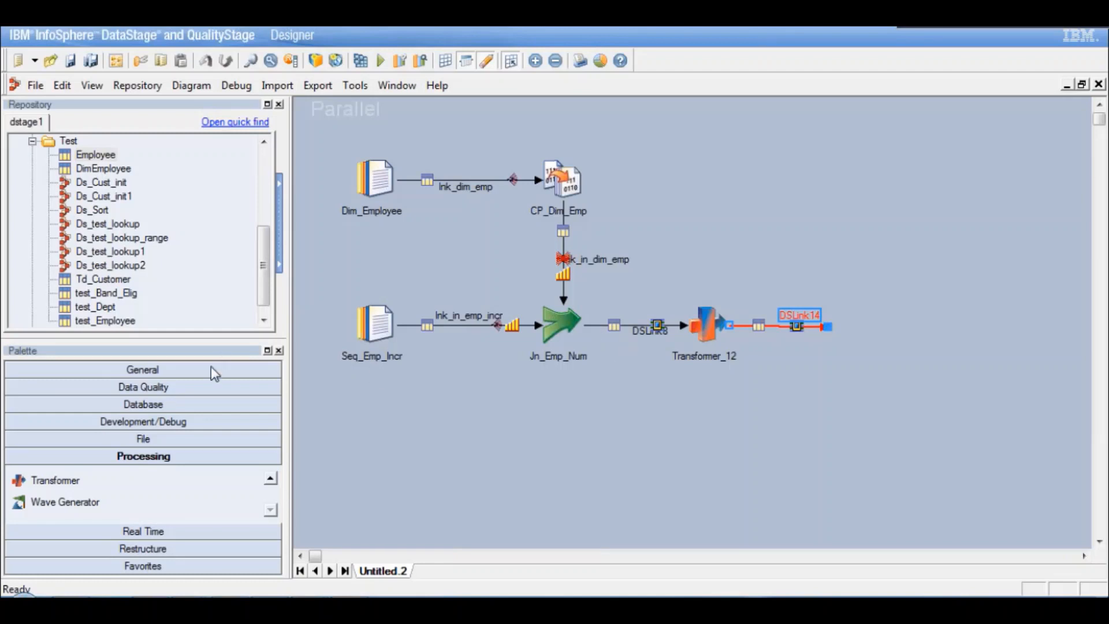
Add a Change Capture stage to the job and place it at the end of DSLink14
left_click(271, 480)
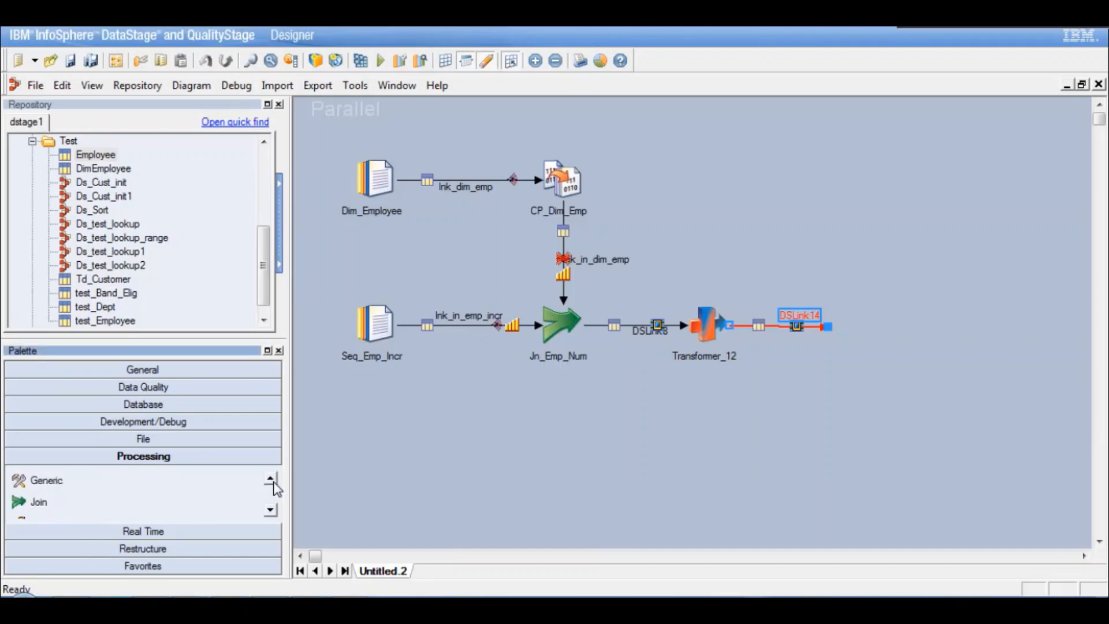
left_click(273, 480)
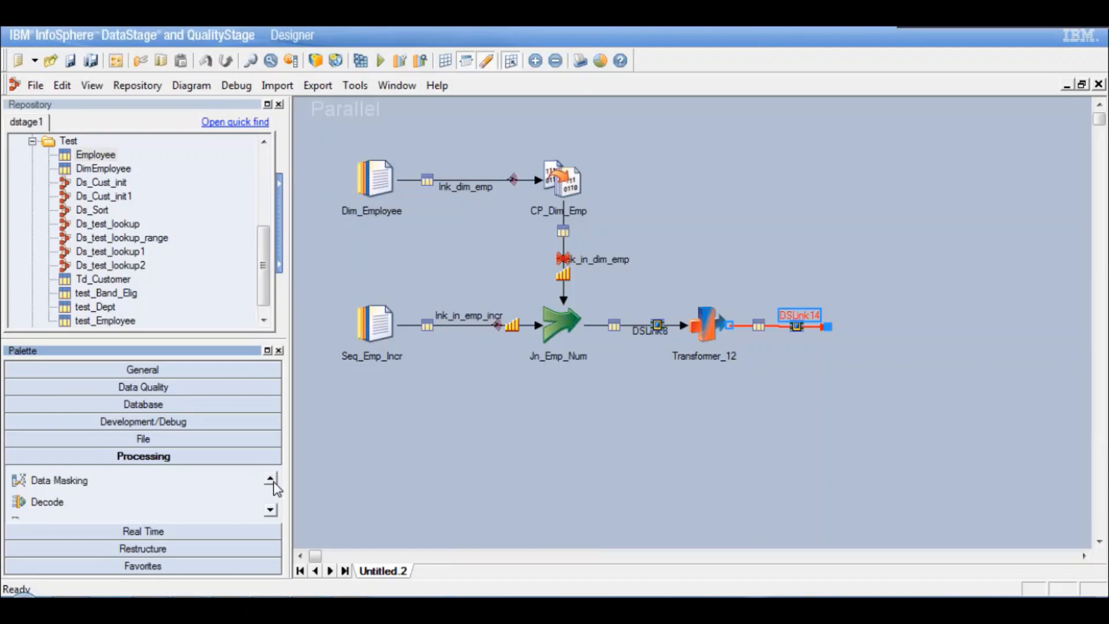
left_click(273, 480)
left_click(273, 481)
left_click(272, 481)
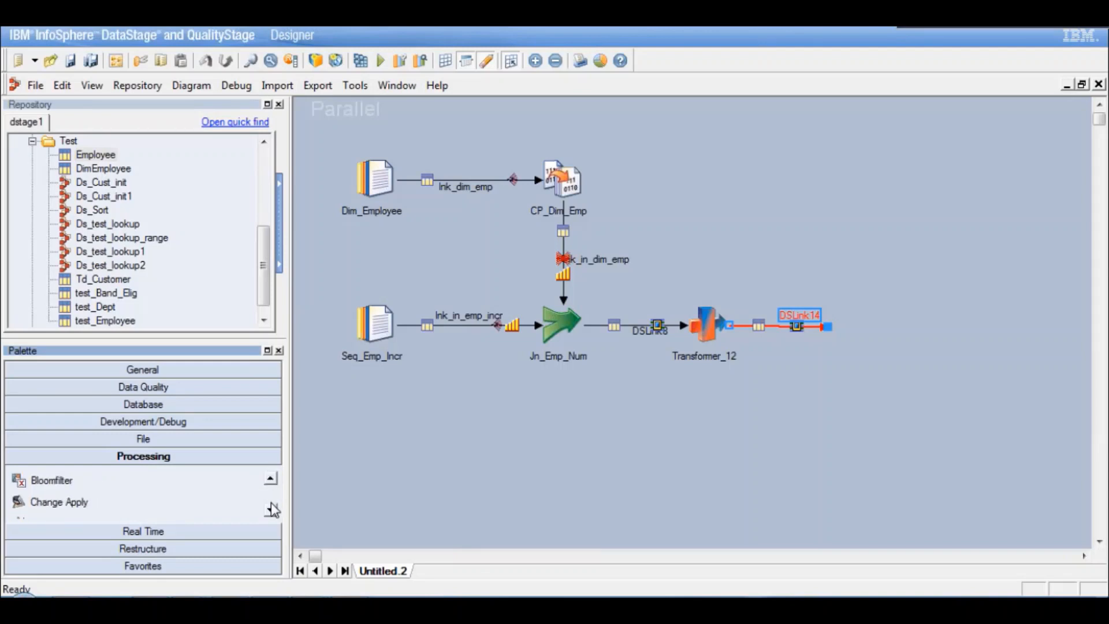
left_click(271, 510)
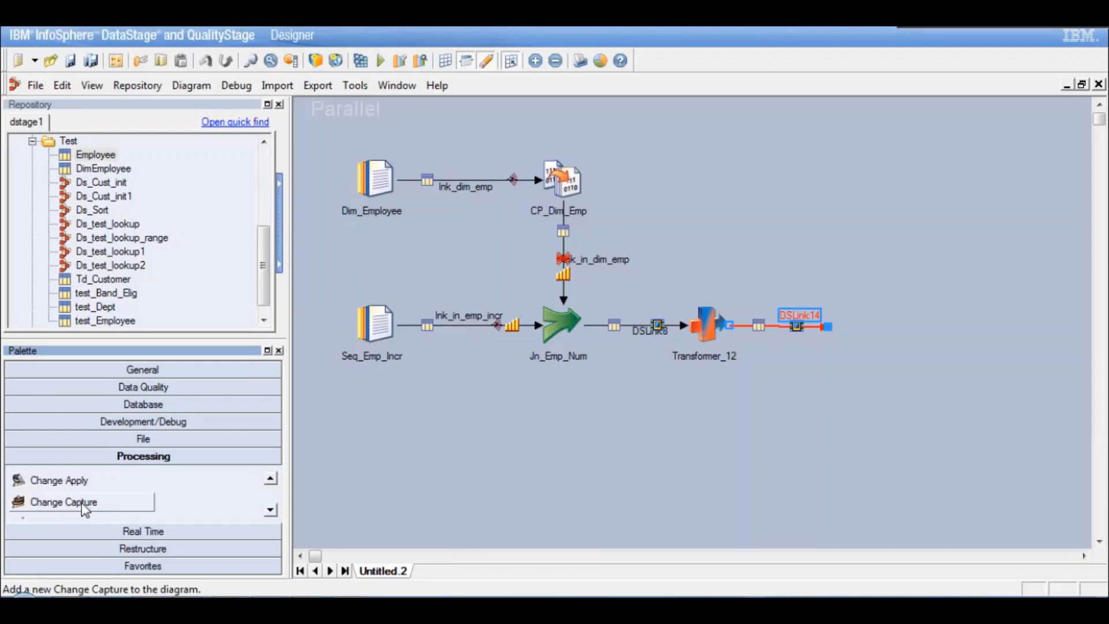
left_click_drag(85, 507, 325, 511)
left_click_drag(567, 450, 572, 450)
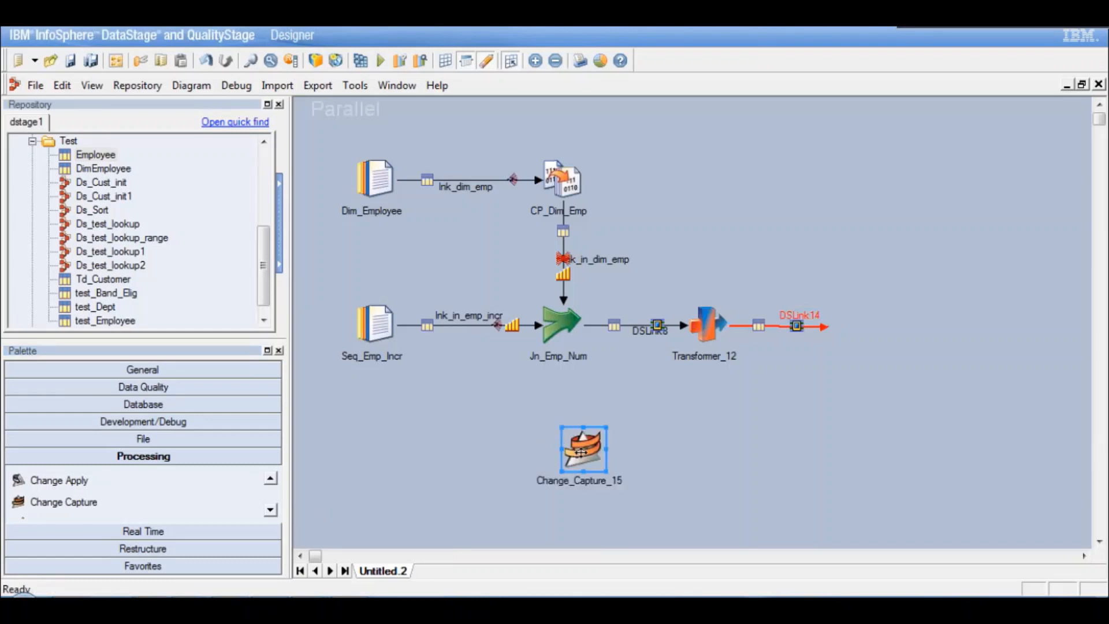
left_click_drag(830, 392, 853, 324)
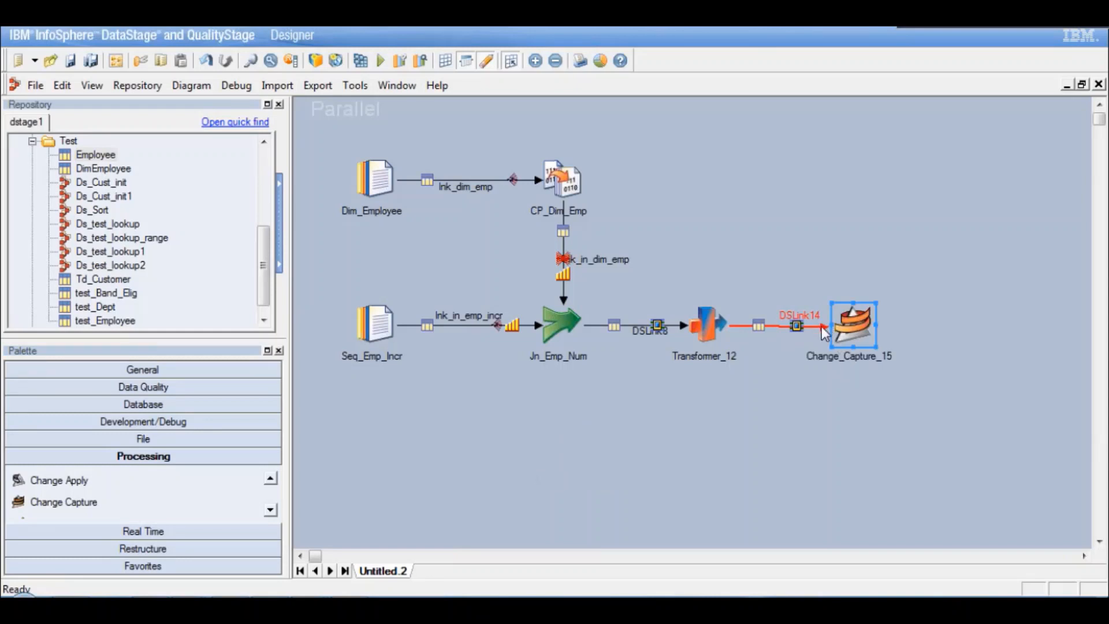
Attach DSLink14 to the Change Capture stage and draw an output link from that stage
left_click(824, 332)
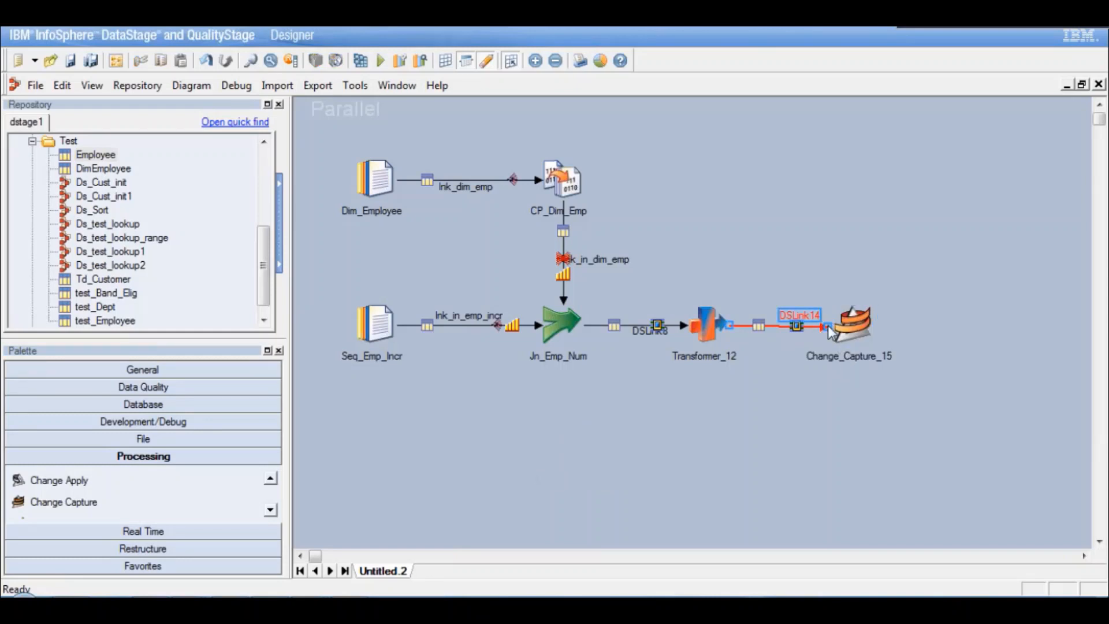
left_click_drag(828, 326, 842, 325)
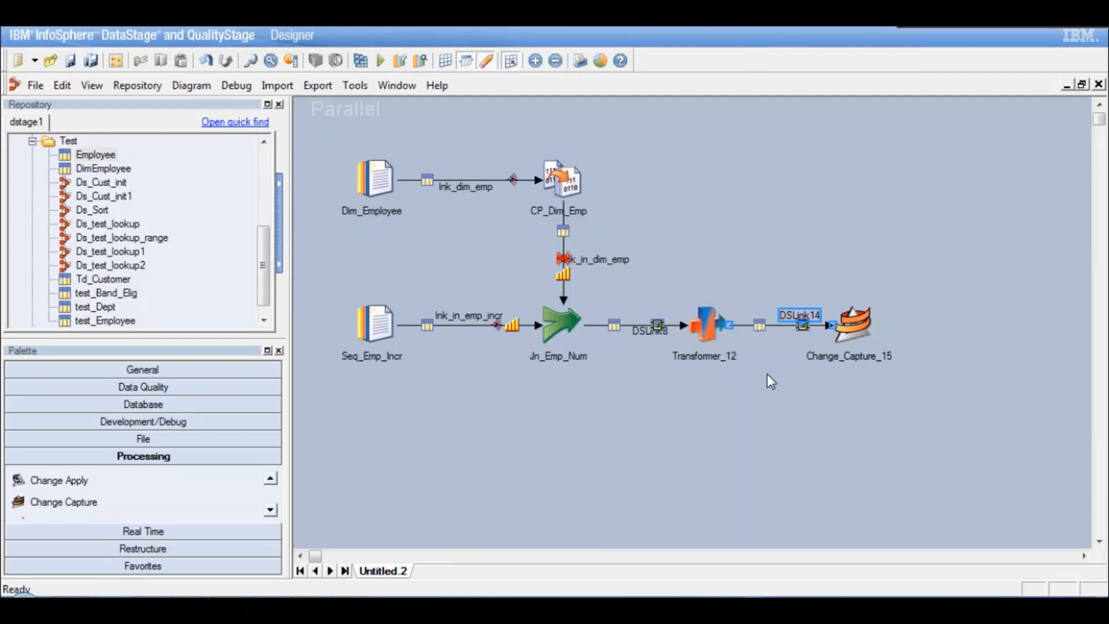
left_click(854, 324)
left_click_drag(854, 323, 986, 327)
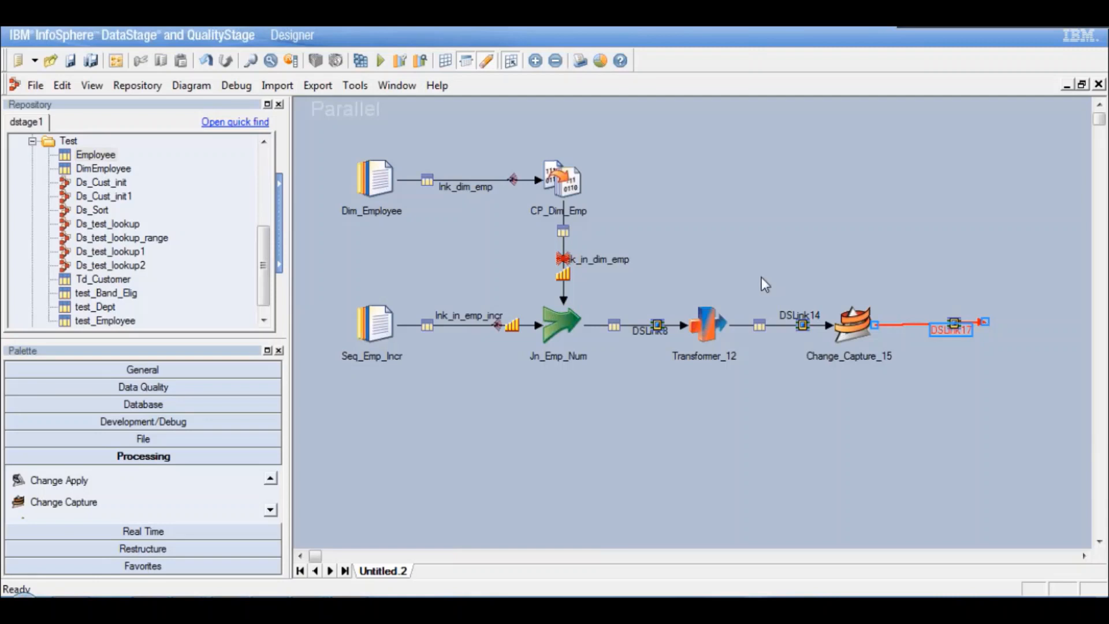
Draw a link from the CP_Dim_Emp Copy stage to the Change Capture stage
left_click(580, 176)
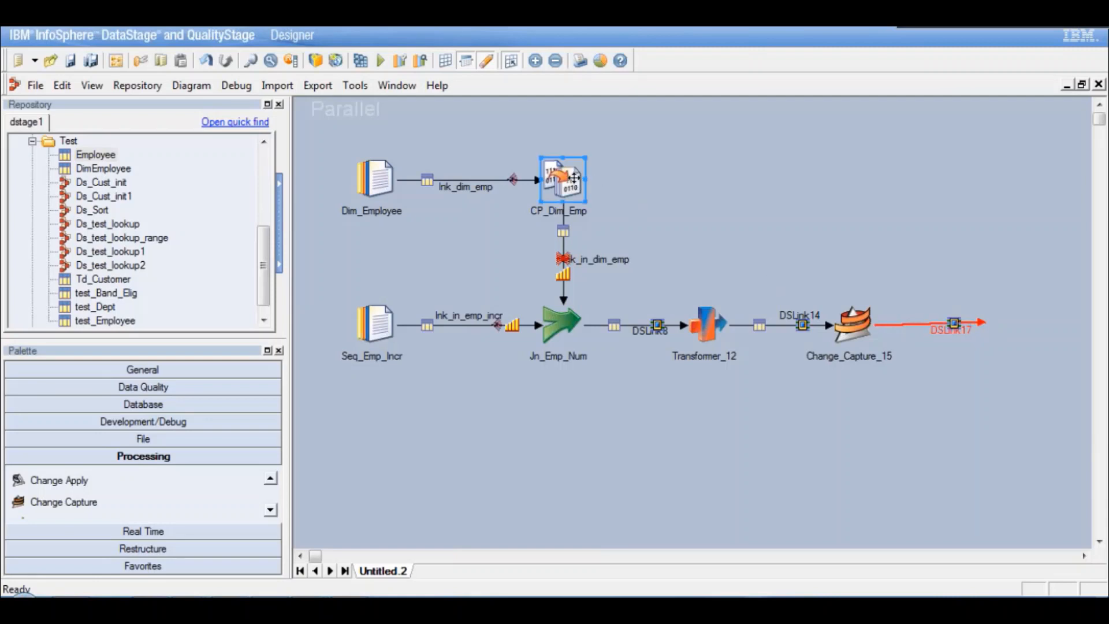
left_click_drag(570, 178, 836, 305)
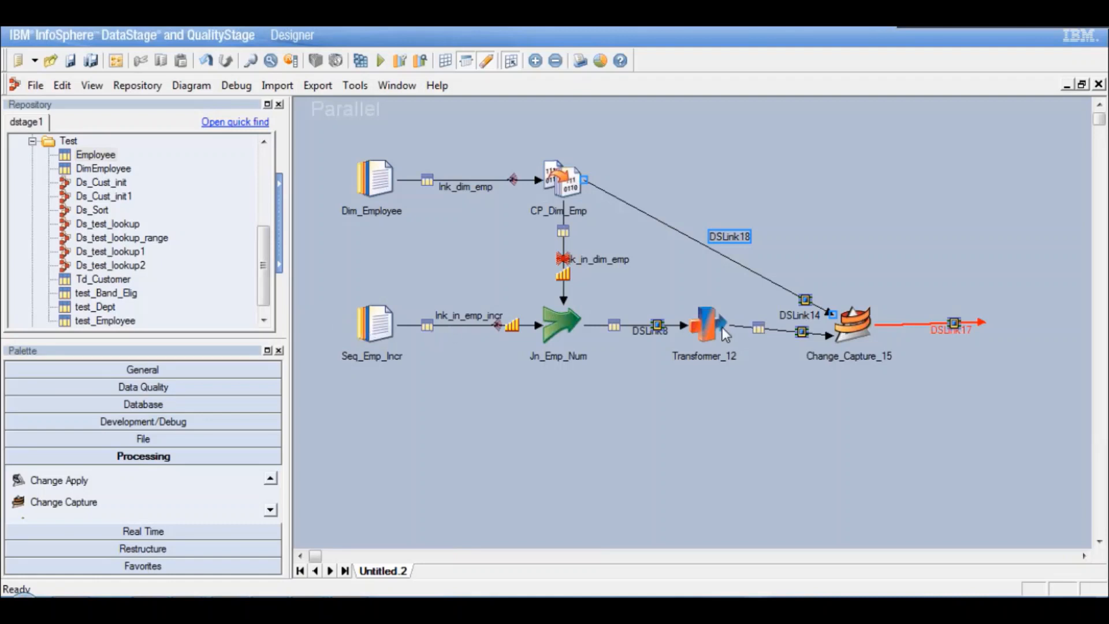
Try to rename the link between CP_Dim_Emp and the Change Capture stage as lnk_dim_emp
right_click(746, 241)
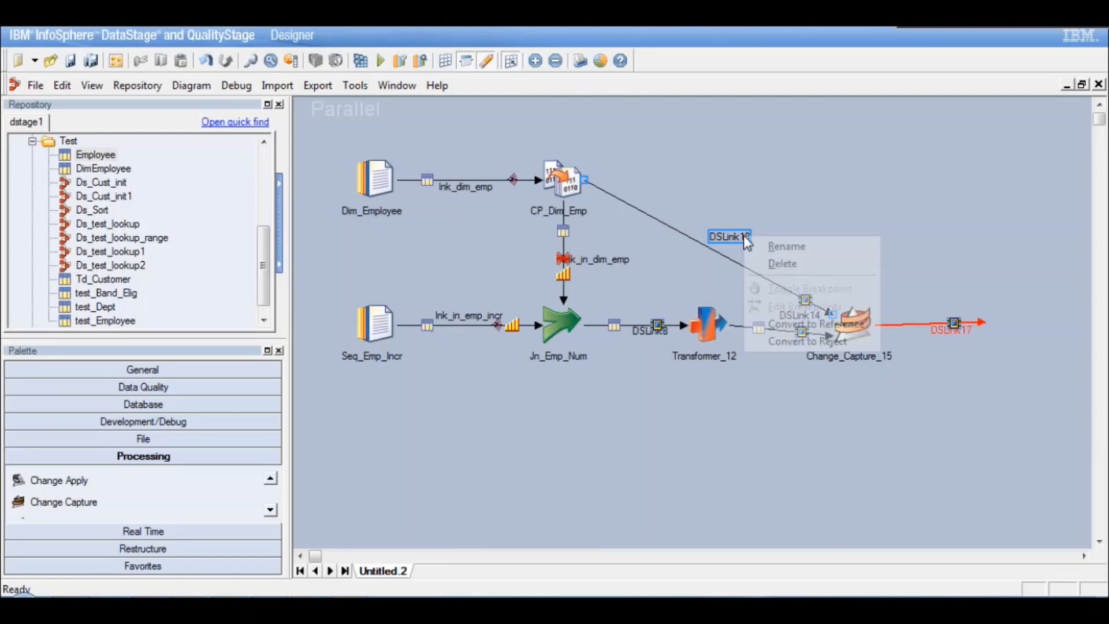
left_click(778, 247)
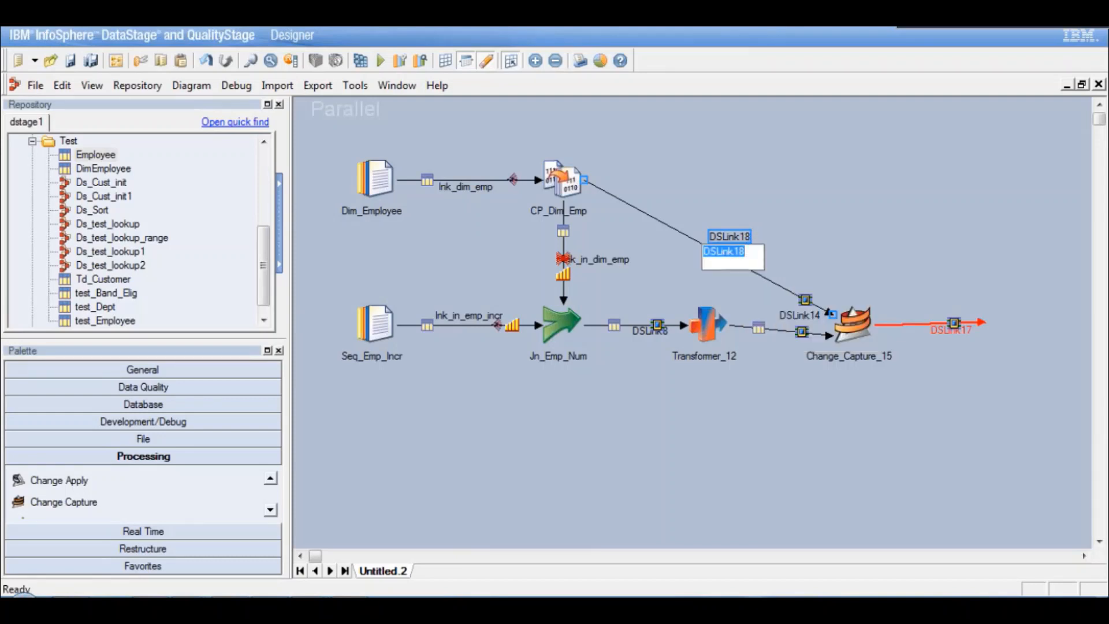
type("lnk_dim_emp")
key("Return")
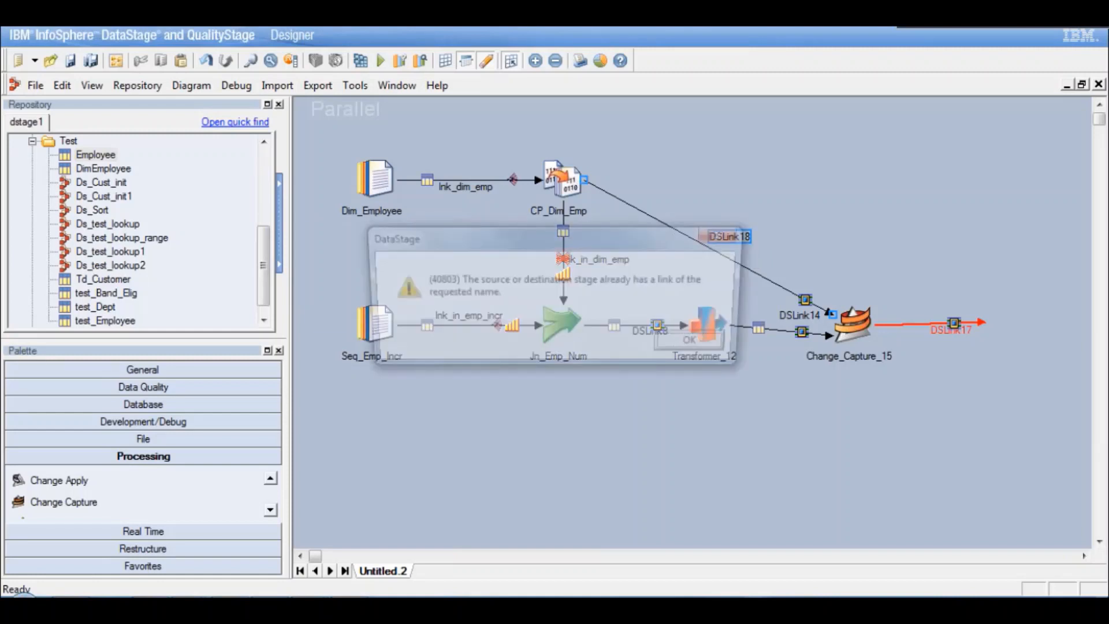
left_click(717, 346)
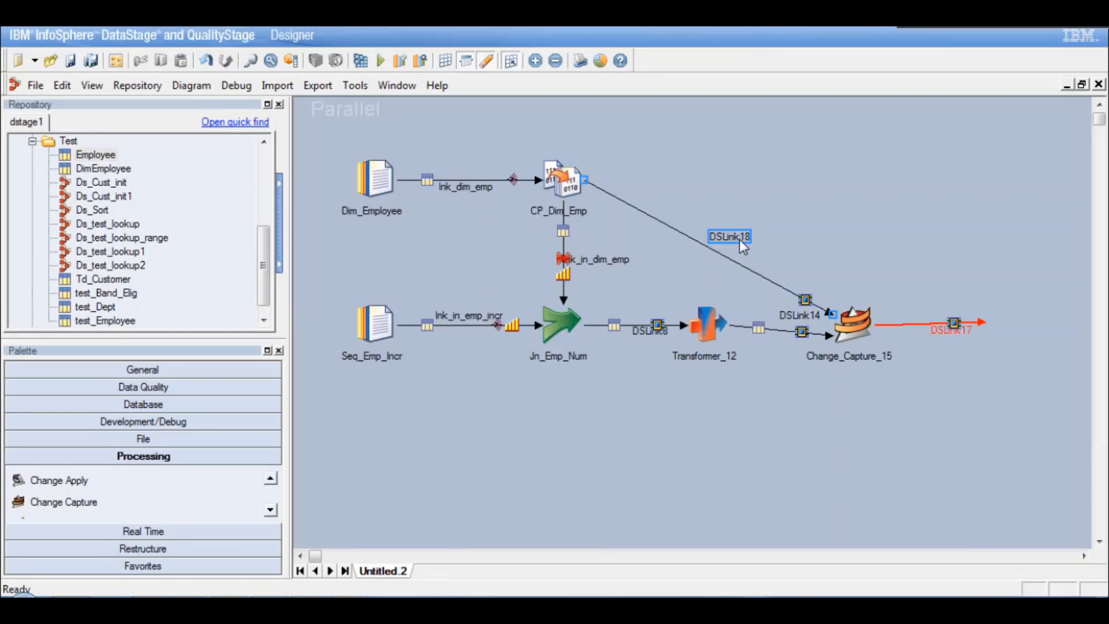
Rename the link between CP_Dim_Emp and the Change Capture stage as lnk_dim_emp_cc
right_click(740, 241)
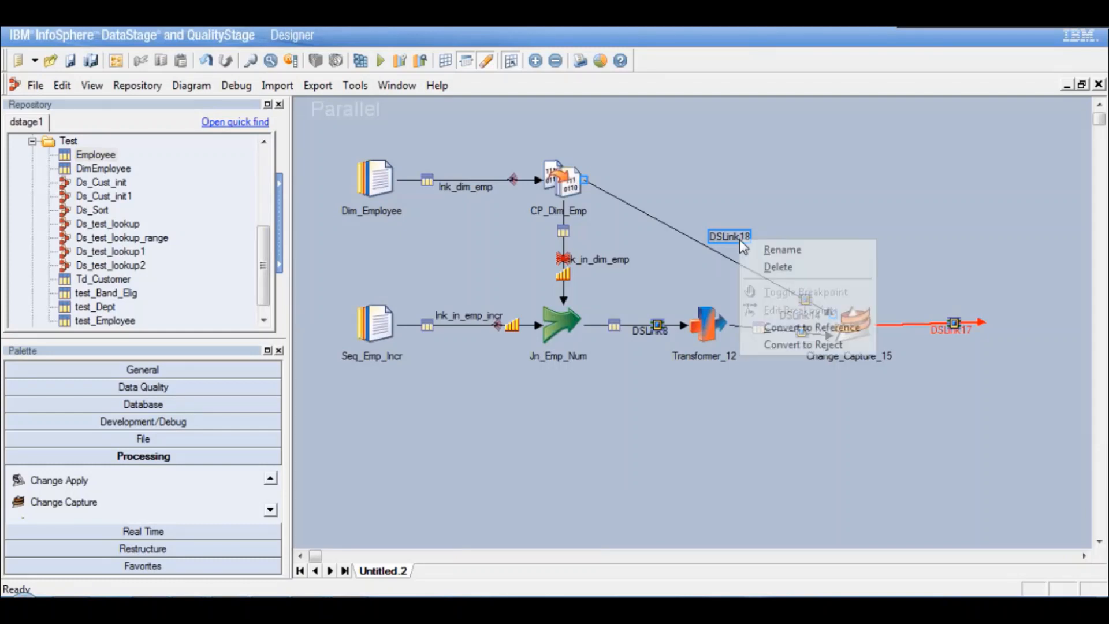
left_click(773, 250)
type("lnk")
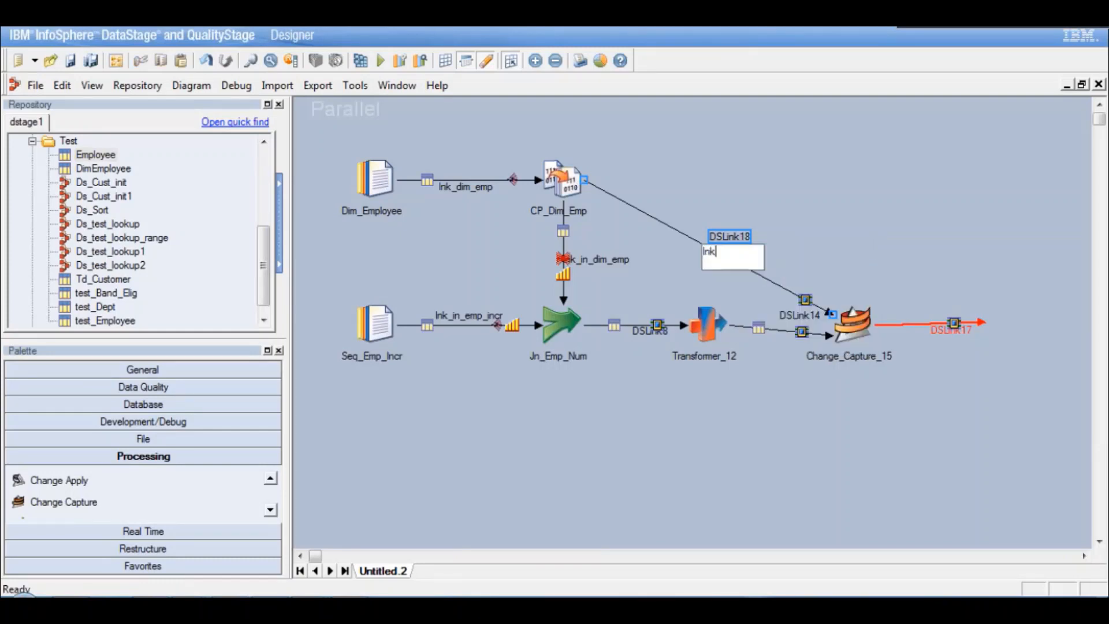
type("_dim_emp_cc")
key("Return")
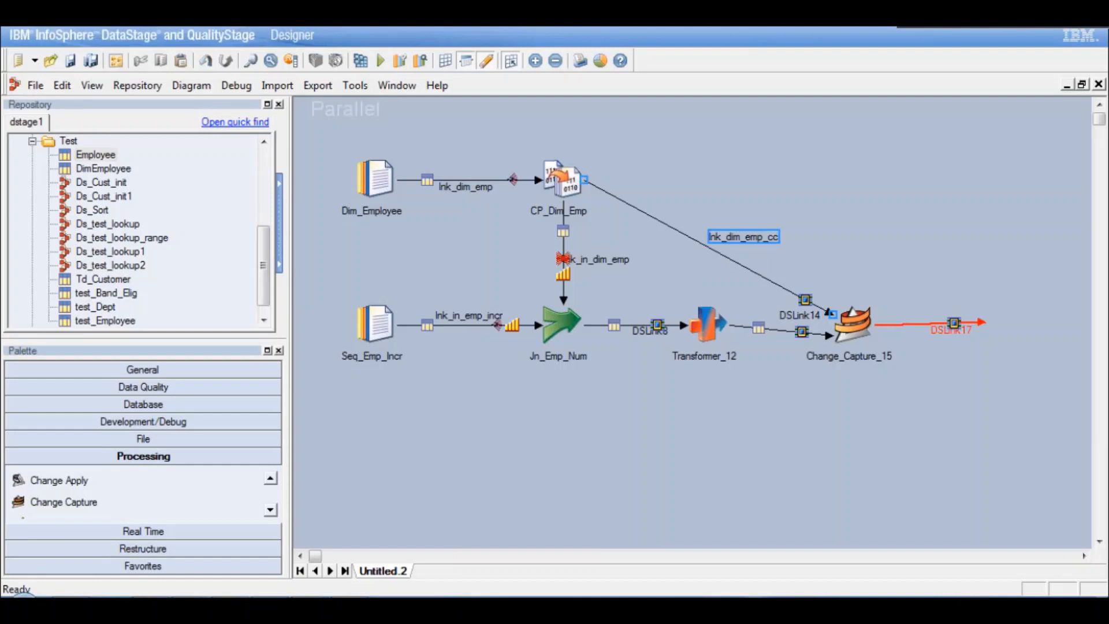
Rename the Transformer stage as Tfm_Start_Dt in its stage properties and accept the stage settings
left_click(711, 330)
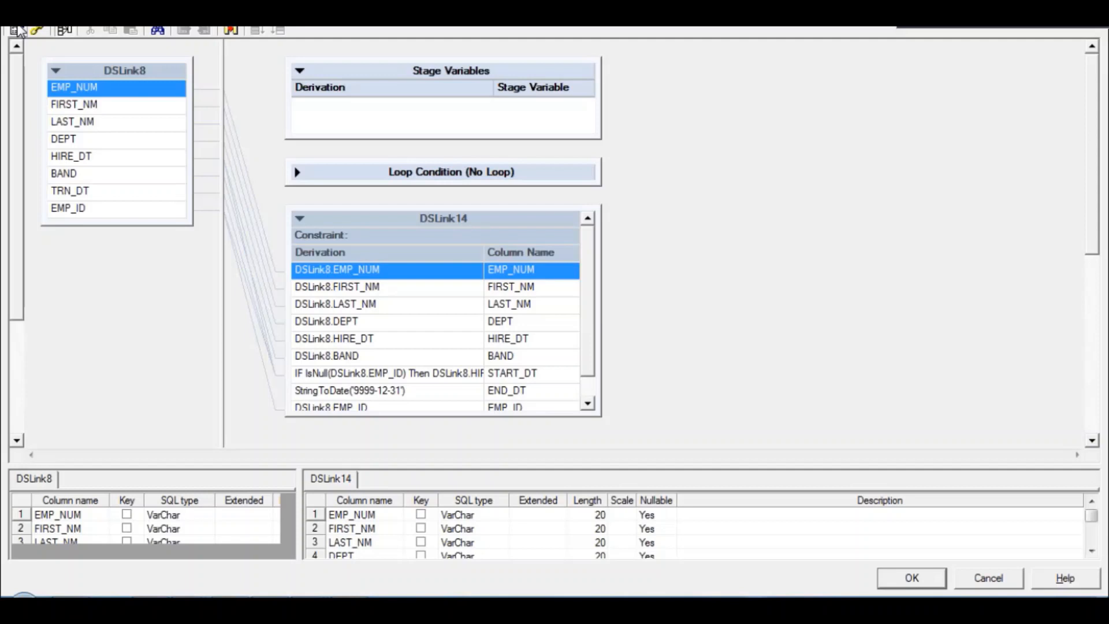
left_click(15, 30)
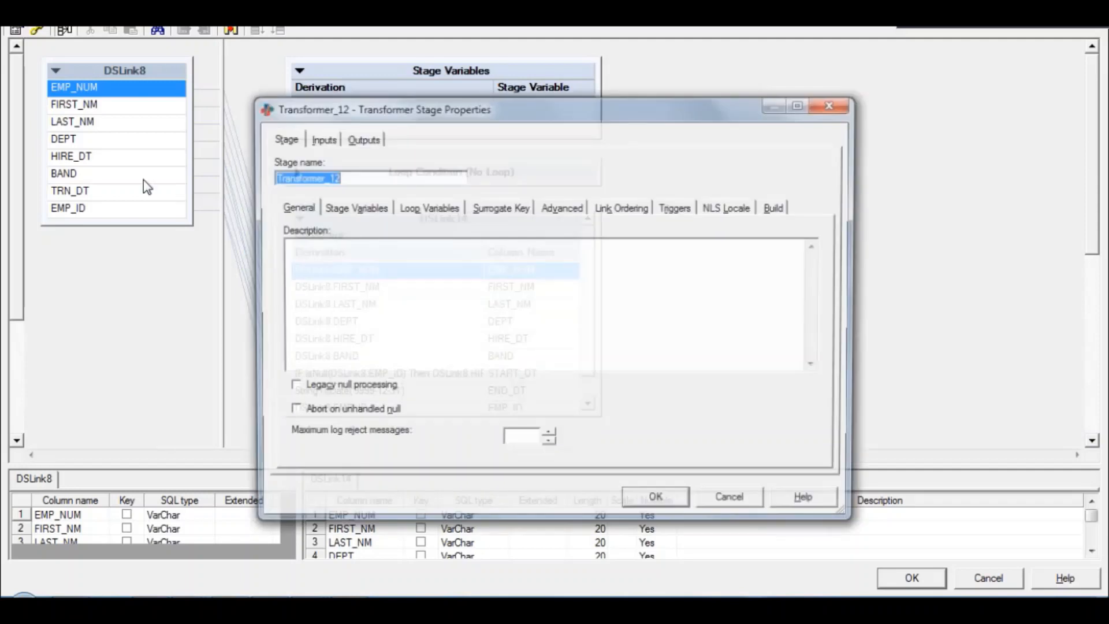
type("Tfm")
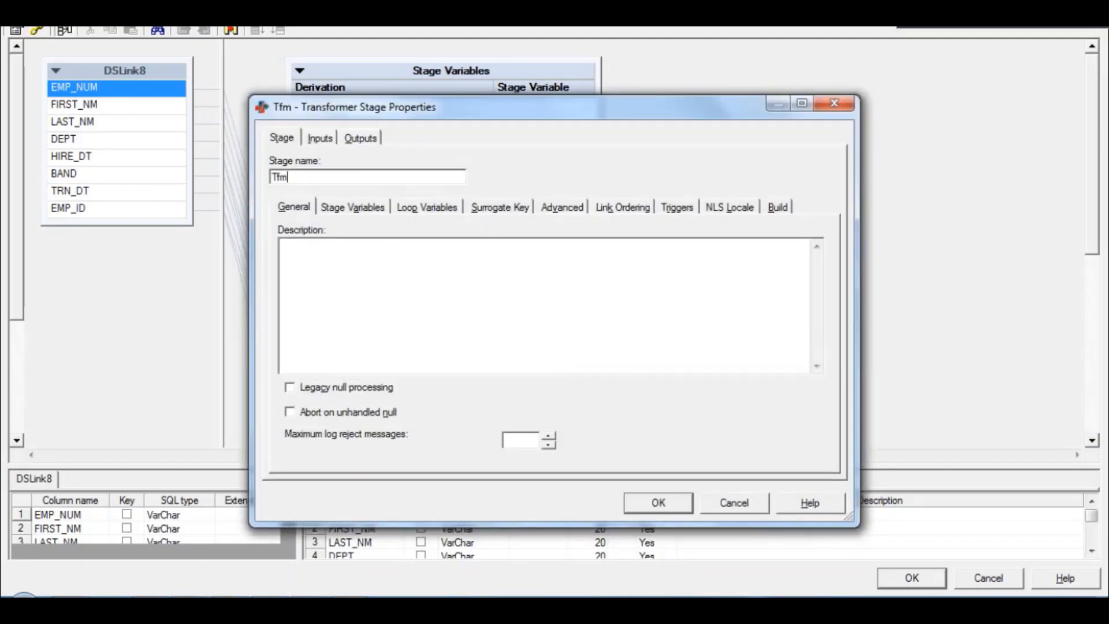
type("_End_D")
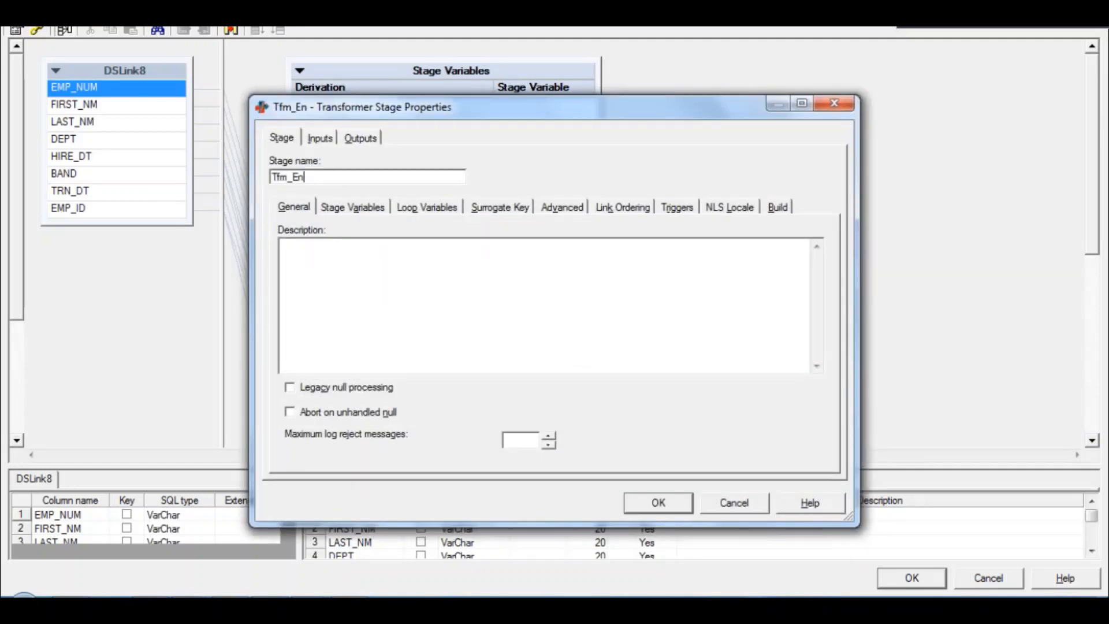
key("BackSpace")
key("BackSpace")
key("BackSpace")
key("BackSpace")
key("BackSpace")
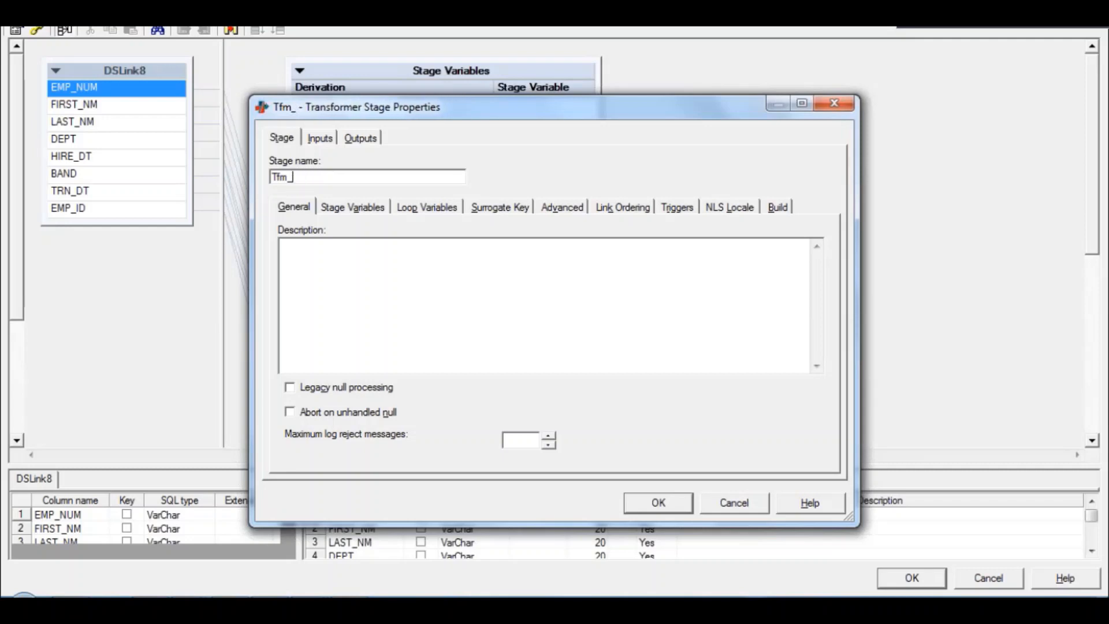
type("Start_Dt")
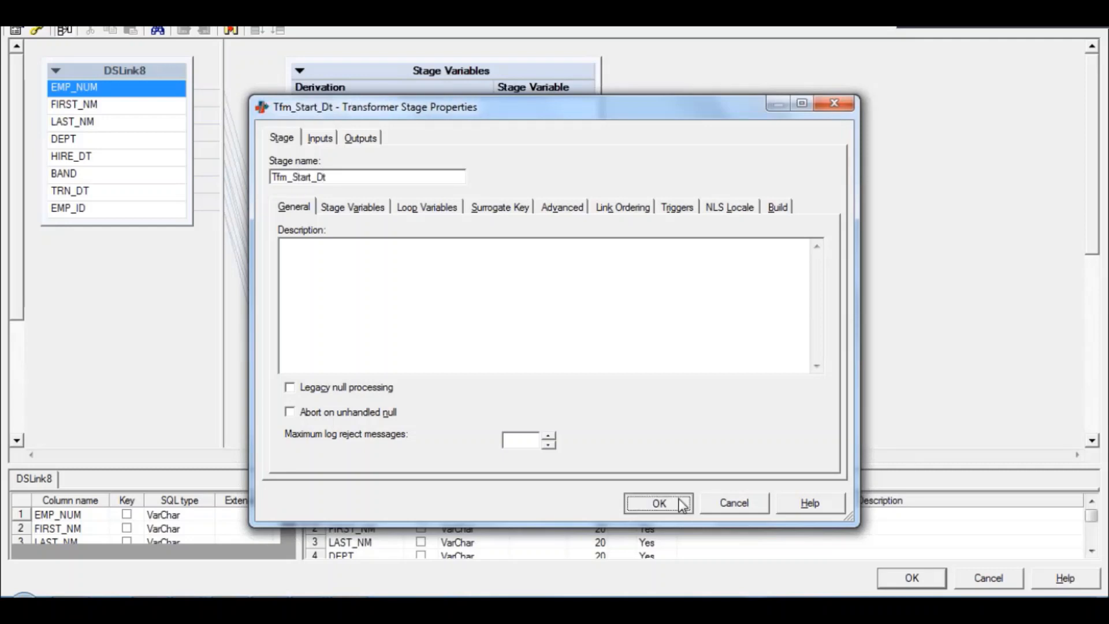
left_click(676, 500)
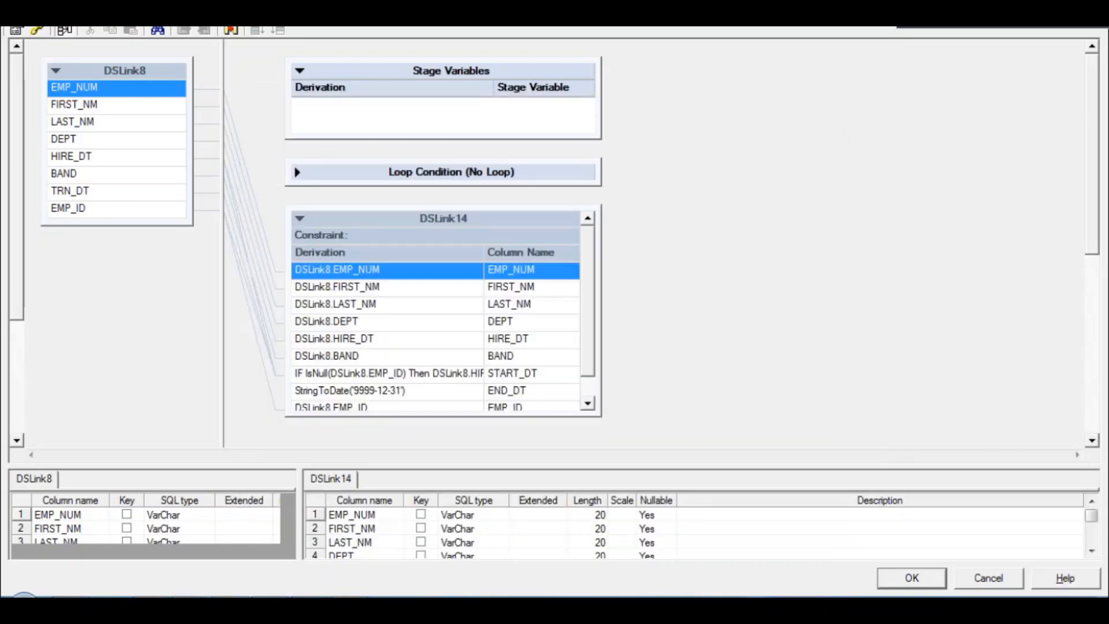
left_click(927, 581)
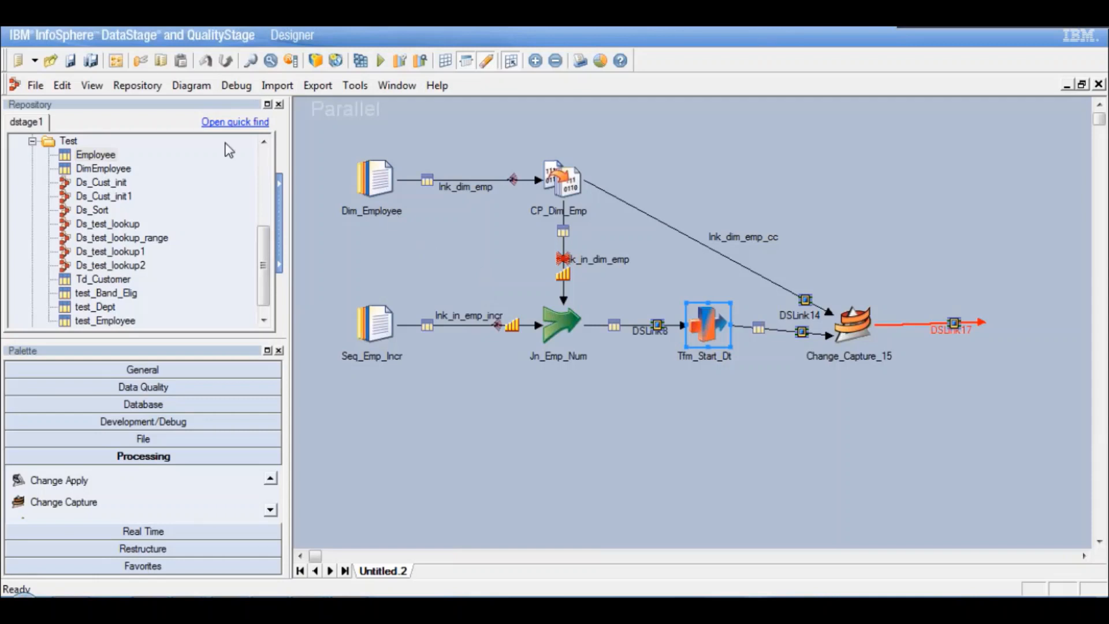
Rename the link from the Jn_Emp_Num join to the Transformer stage as lnk_to_tfm
left_click(646, 331)
right_click(646, 331)
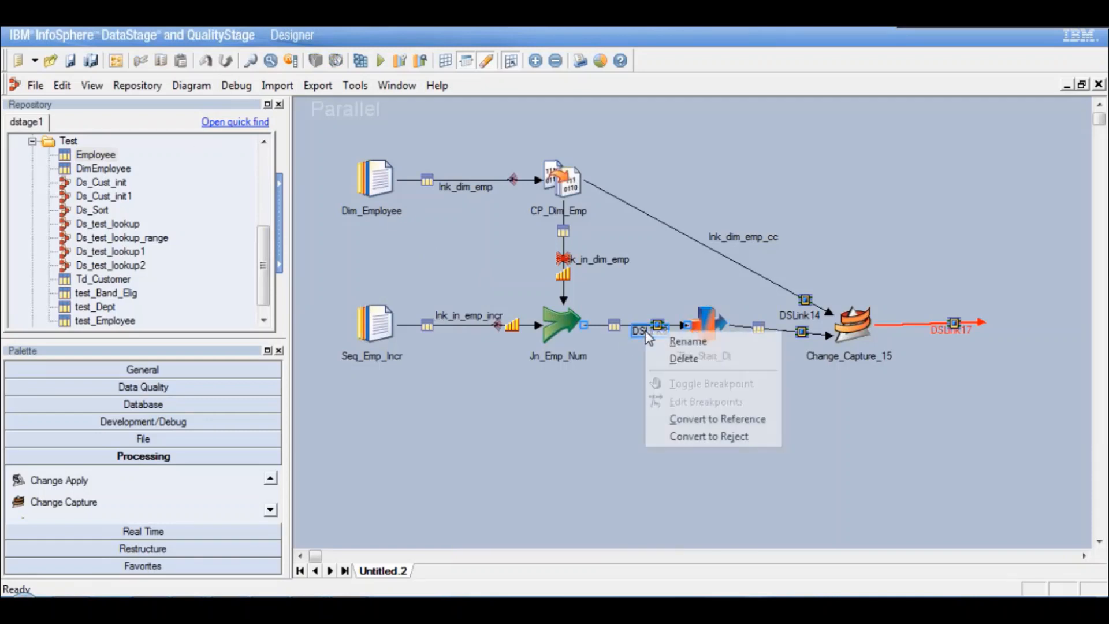
left_click(687, 342)
type("lnk")
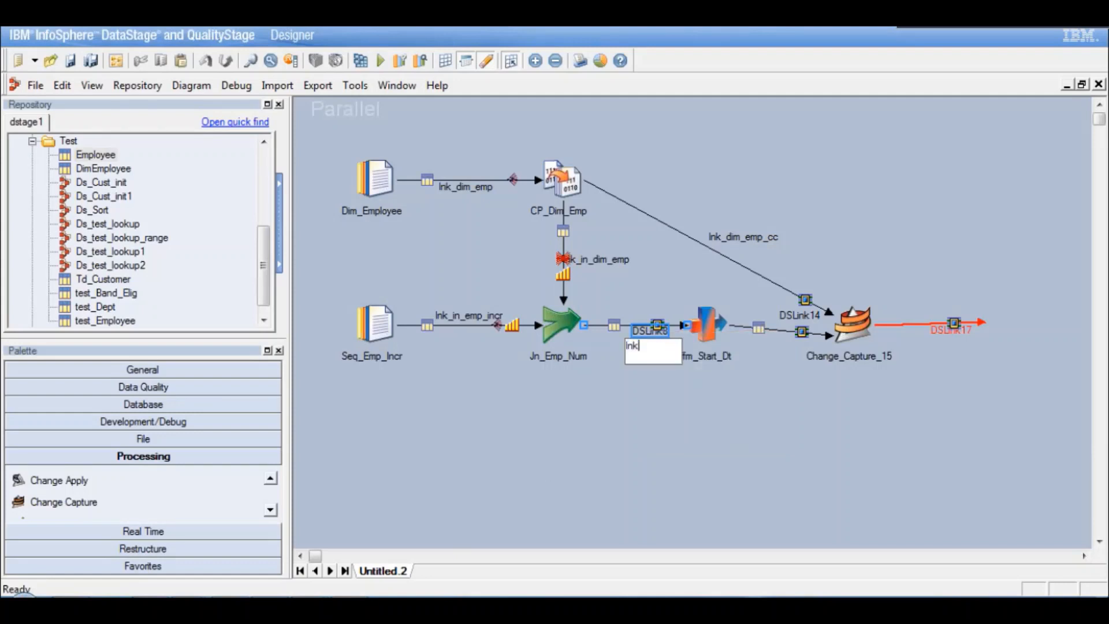
type("_to_tfm")
key("Return")
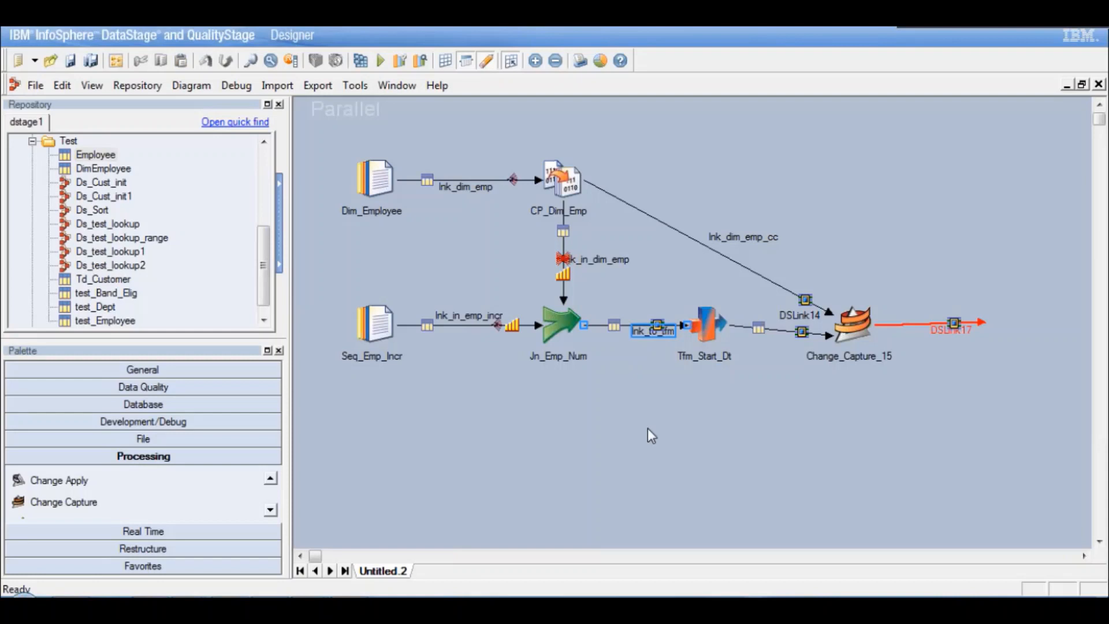
Rename the link from the Transformer stage to the Change Capture stage as lnk_incr_emp
left_click(793, 315)
right_click(793, 315)
left_click(833, 325)
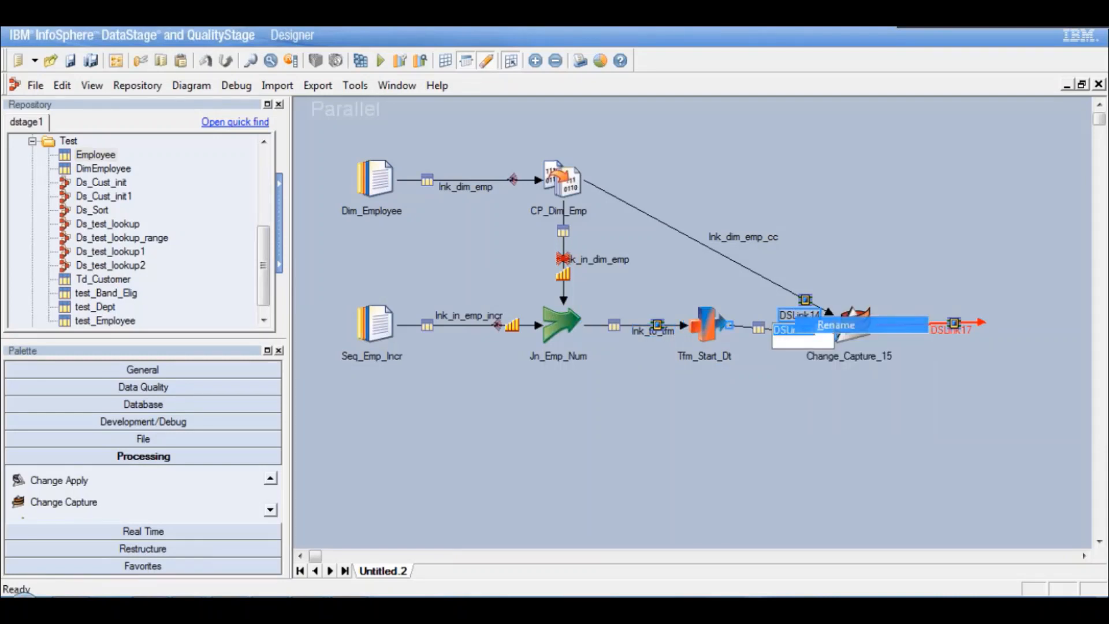
type("lnk")
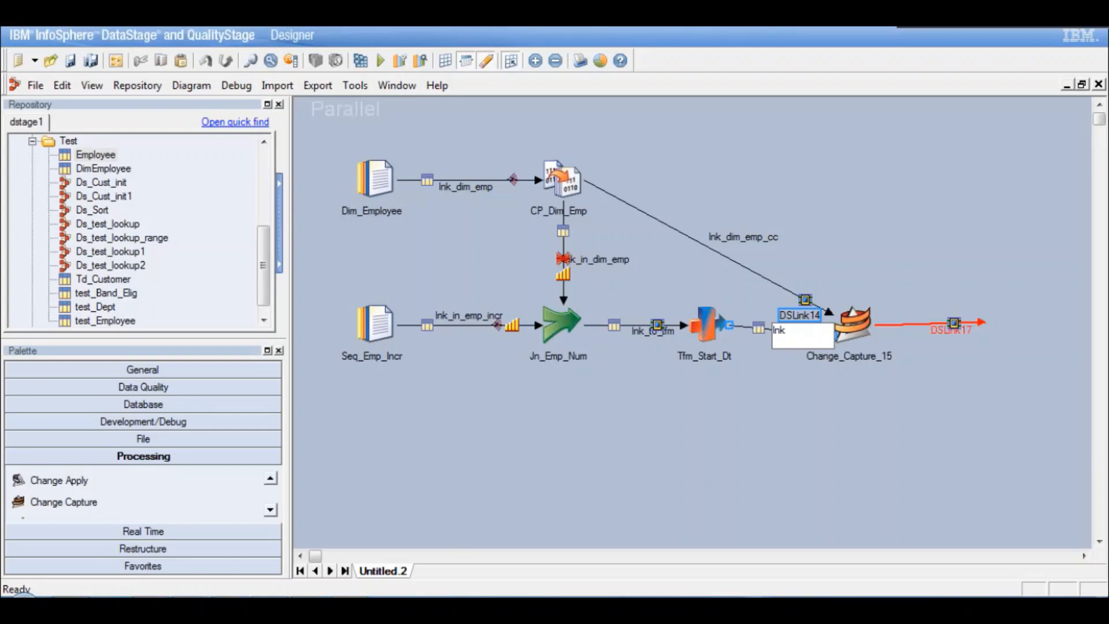
type("_incr_emp")
key("Return")
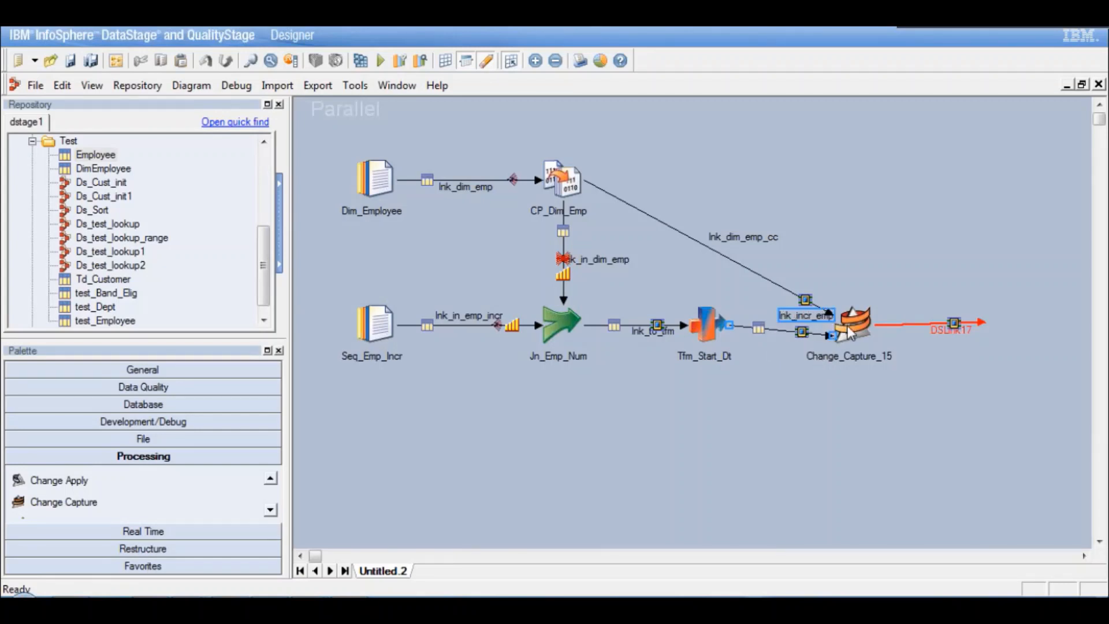
Check which input columns the Change Capture stage offers for its change key, and close its properties
left_click(850, 325)
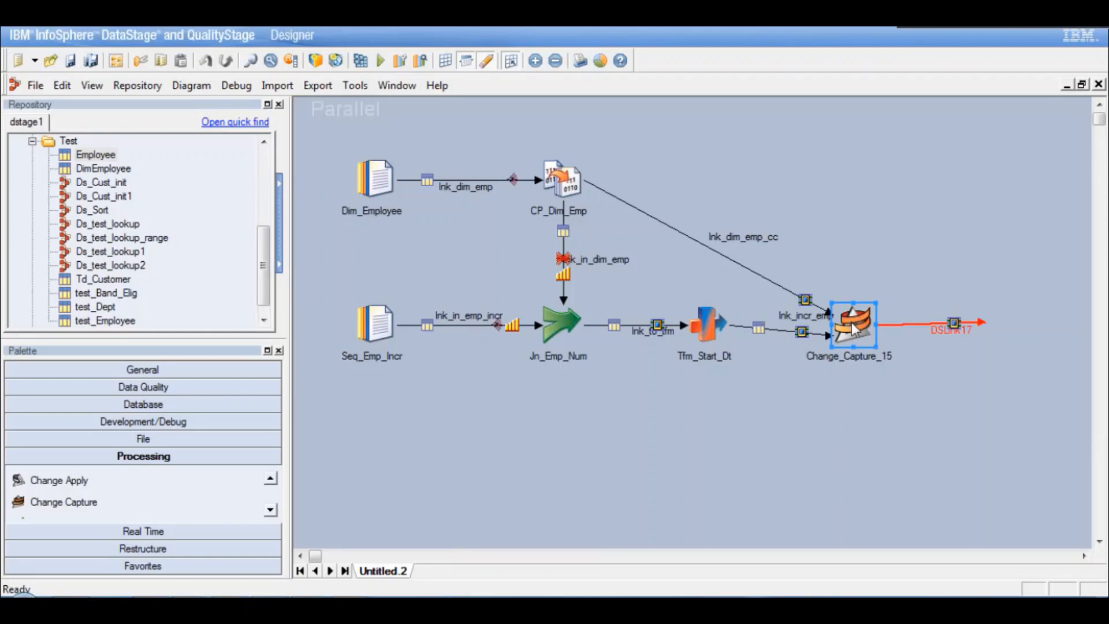
double_click(851, 327)
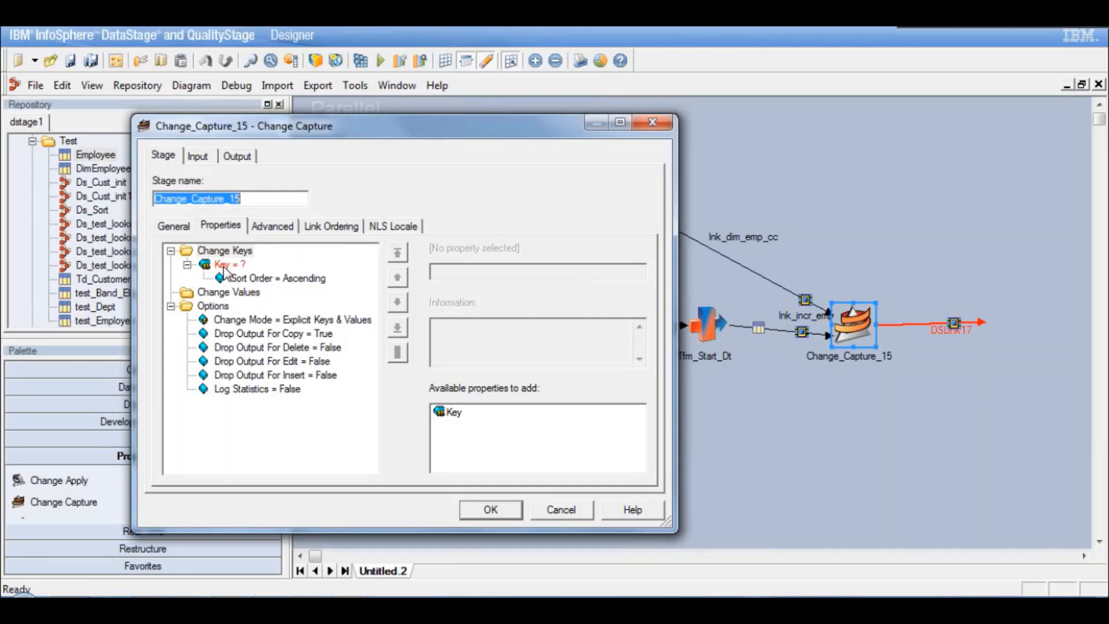
left_click(224, 266)
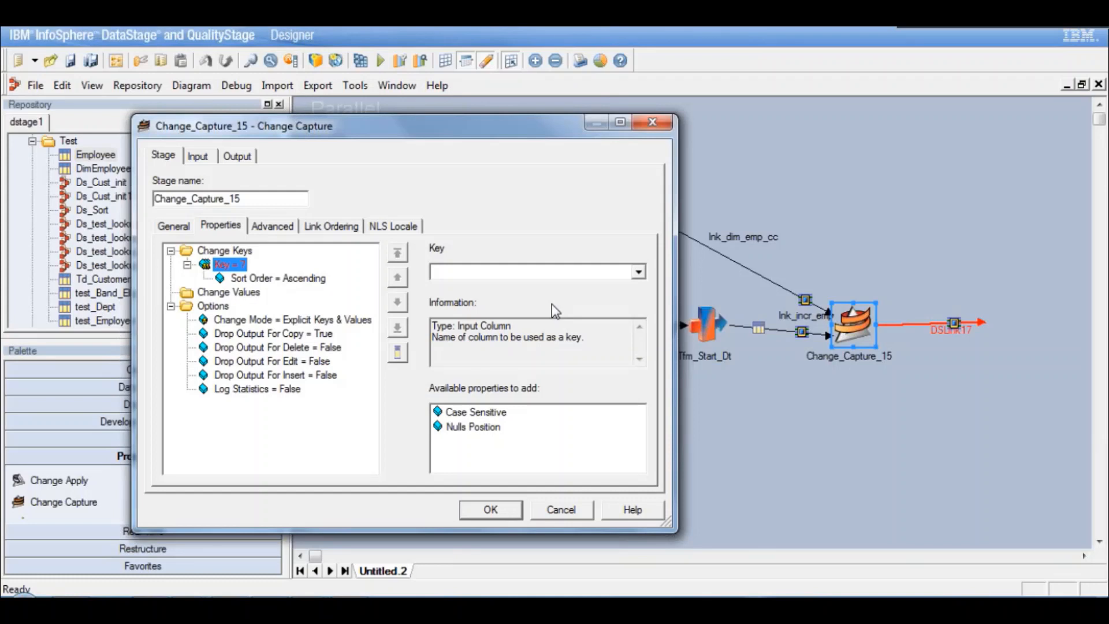
left_click(641, 274)
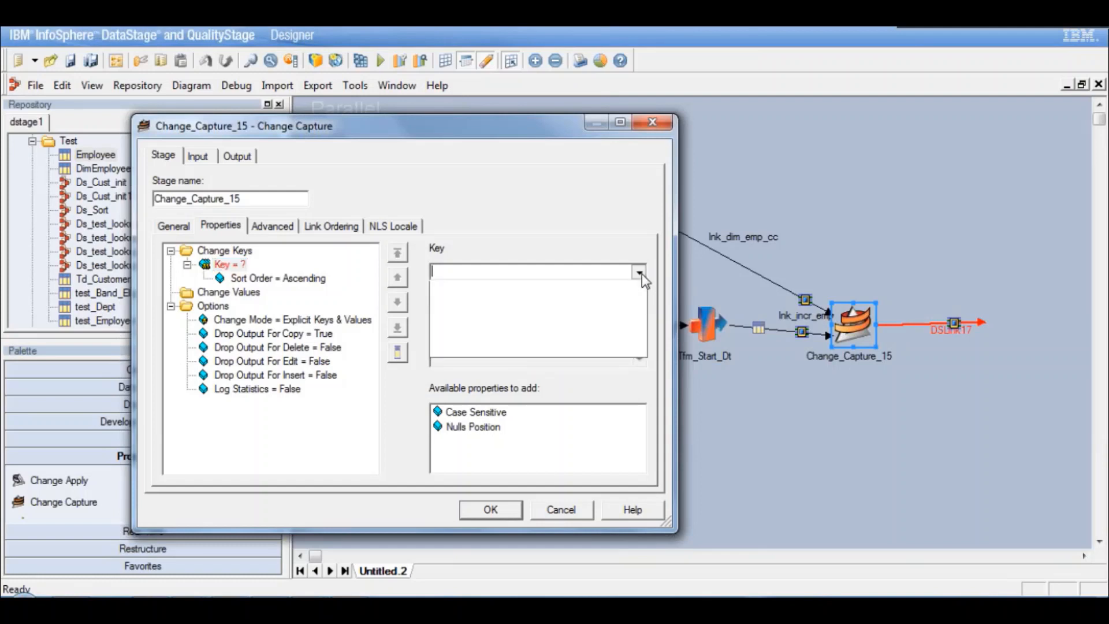
left_click(220, 264)
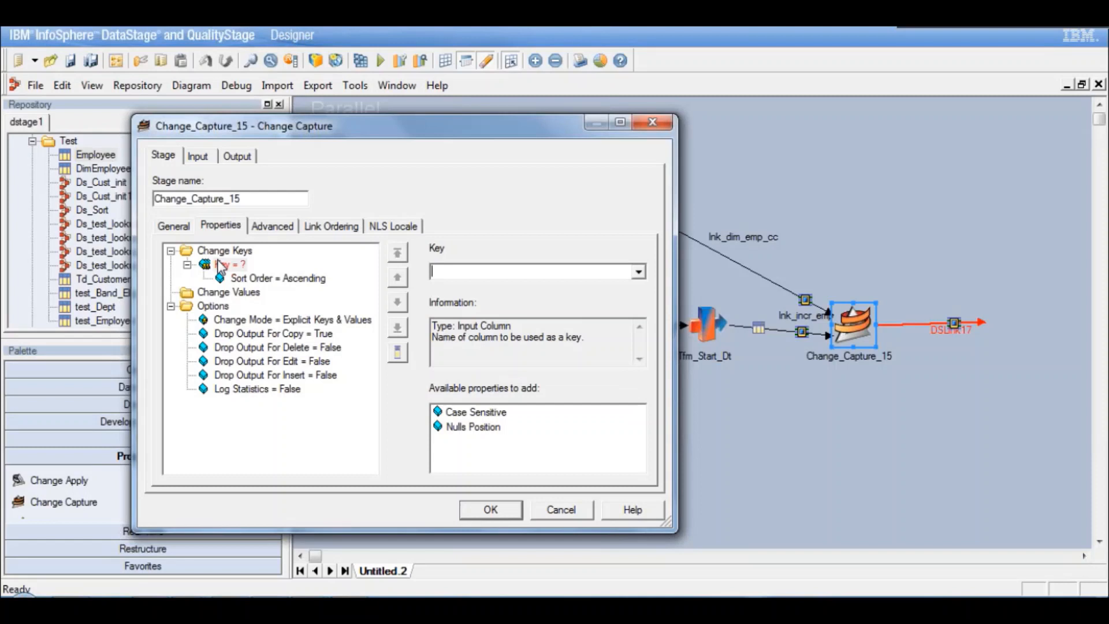
left_click(492, 511)
Map the EMP_NUM and BAND columns to the lnk_dim_emp_cc output of the CP_Dim_Emp Copy stage
left_click(562, 183)
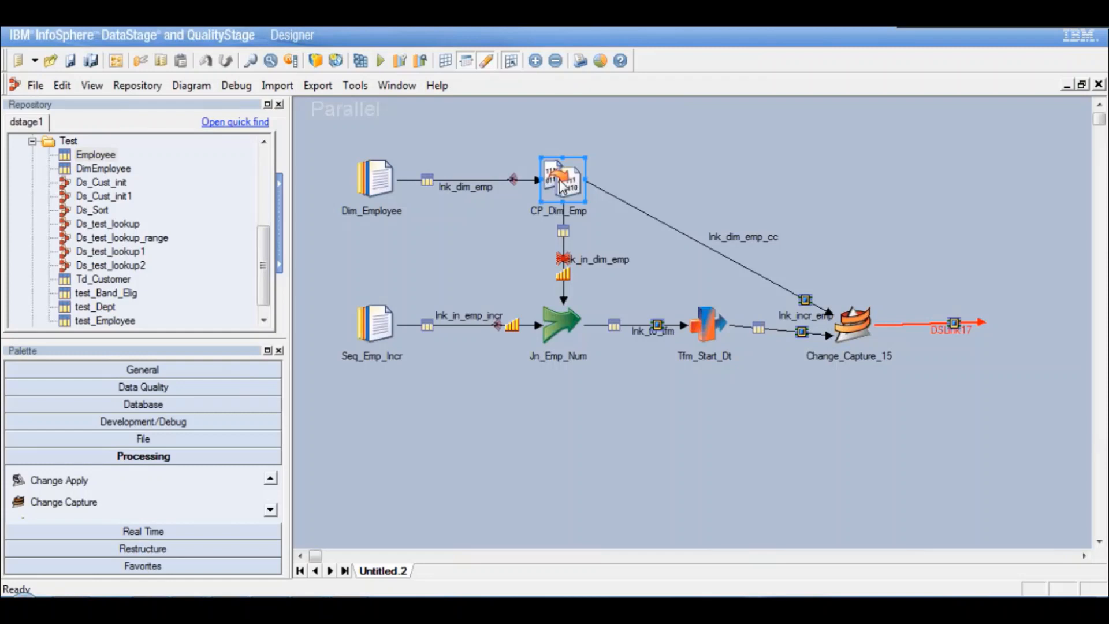
double_click(562, 183)
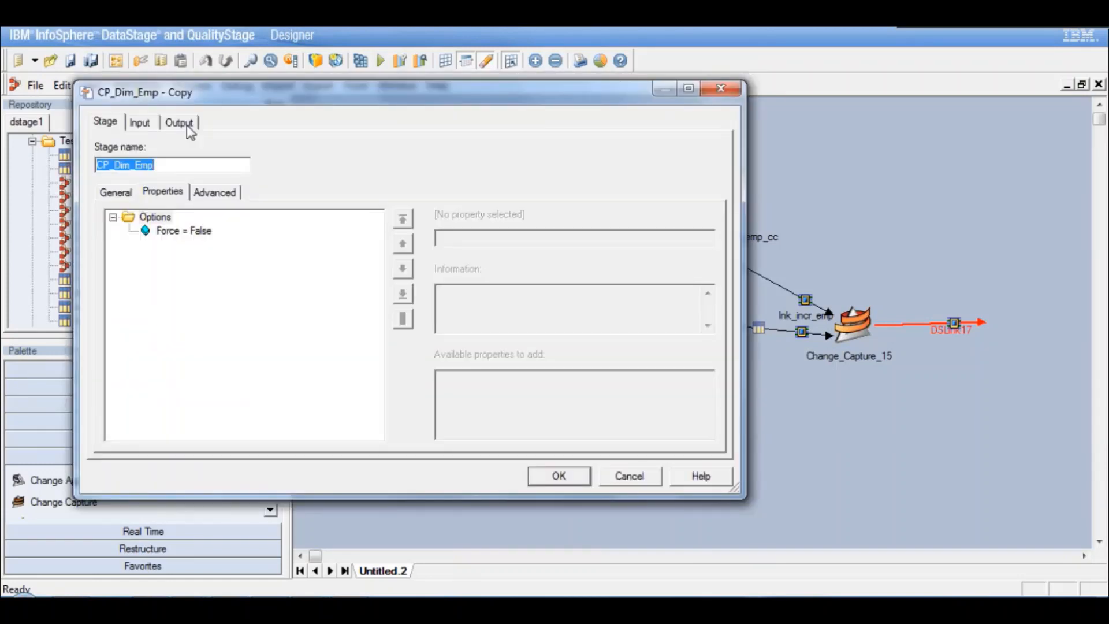
left_click(186, 123)
left_click(208, 166)
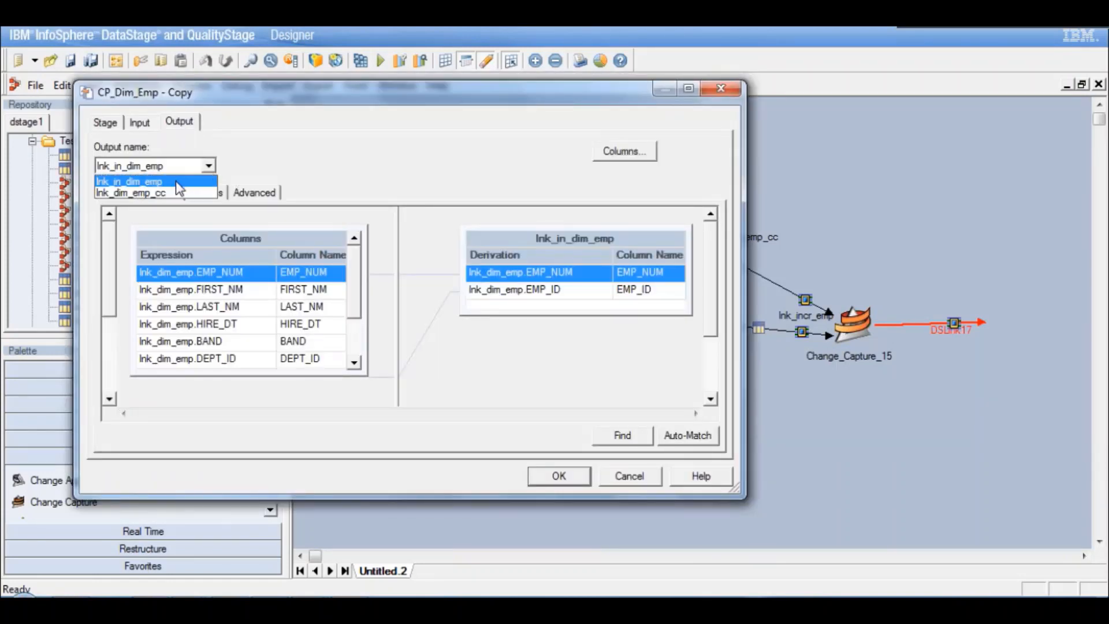
left_click(168, 192)
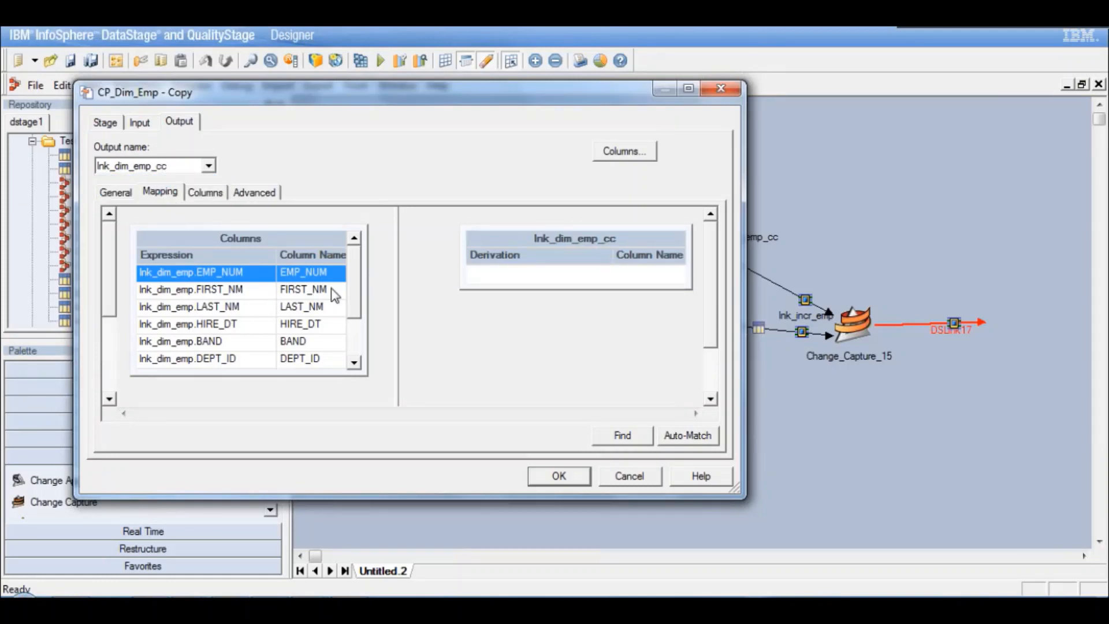
left_click_drag(320, 276, 472, 275)
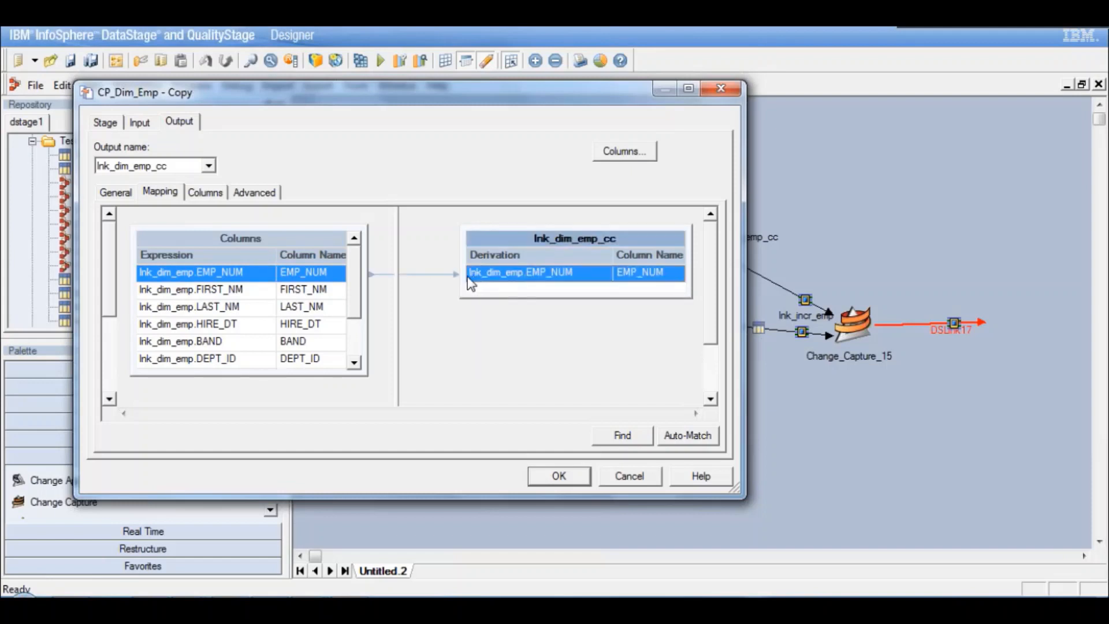
left_click(316, 325)
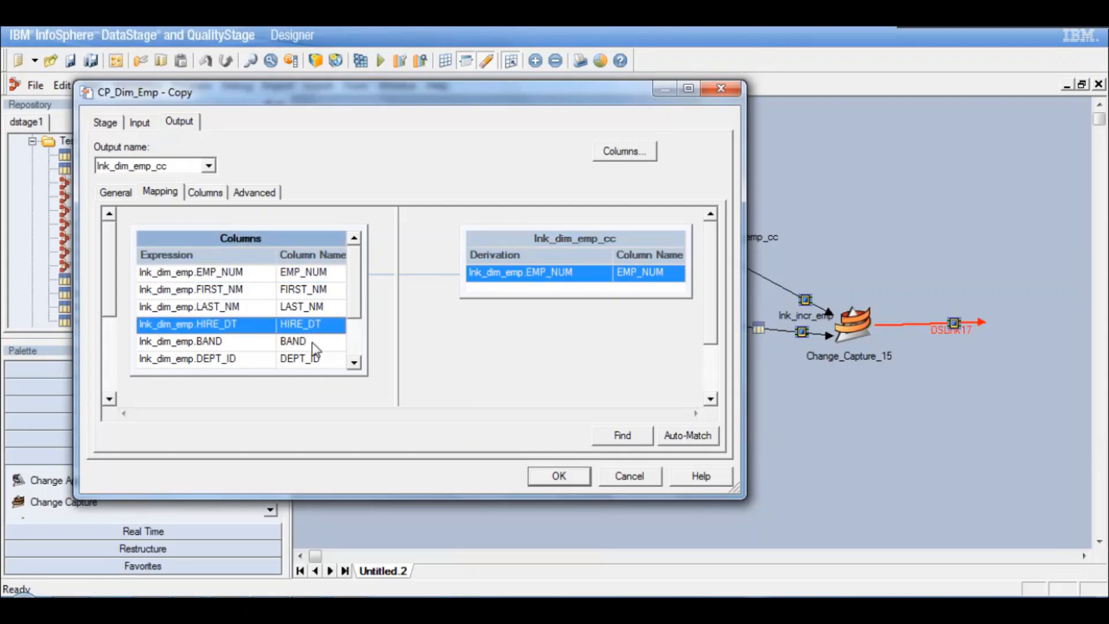
left_click(312, 342)
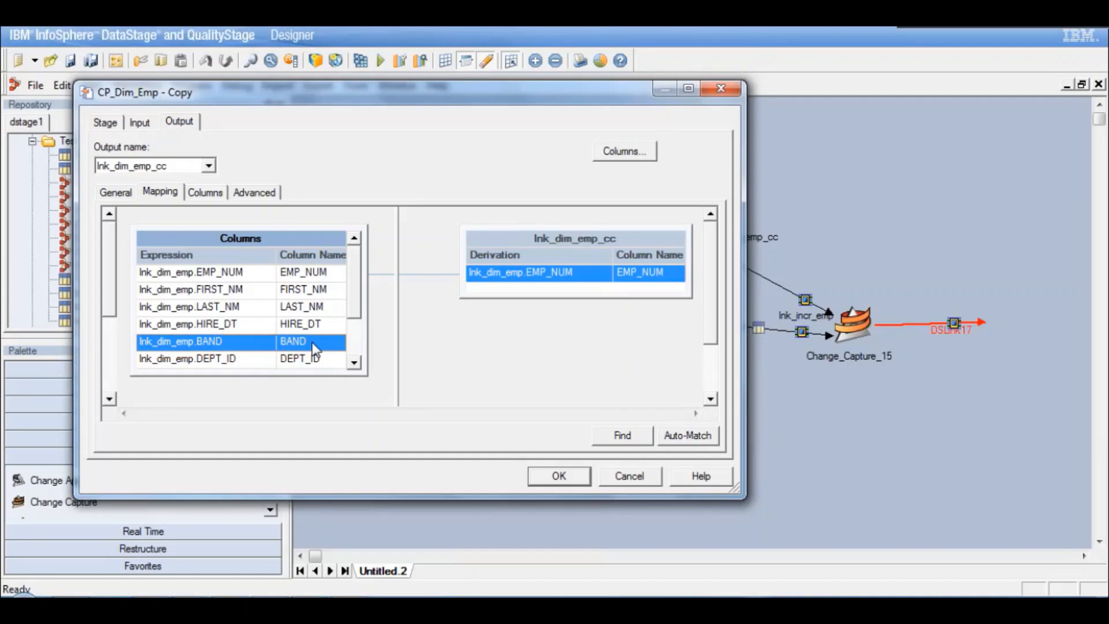
left_click_drag(312, 343, 542, 286)
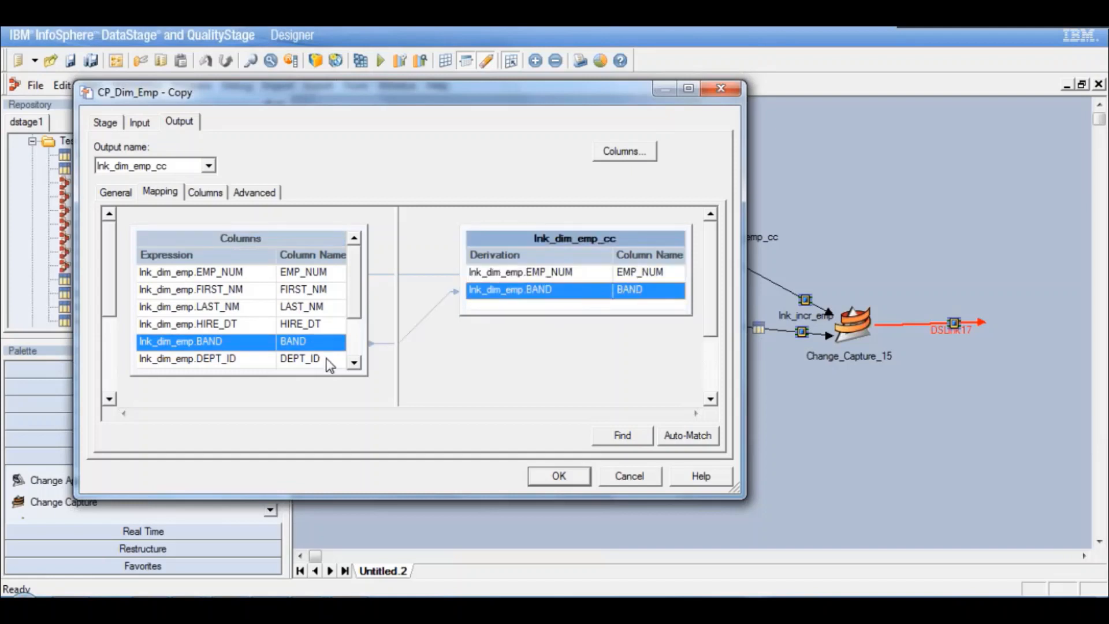
Map the DEPT_ID column to the lnk_dim_emp_cc output of the CP_Dim_Emp Copy stage and accept the stage settings
left_click_drag(326, 359, 489, 307)
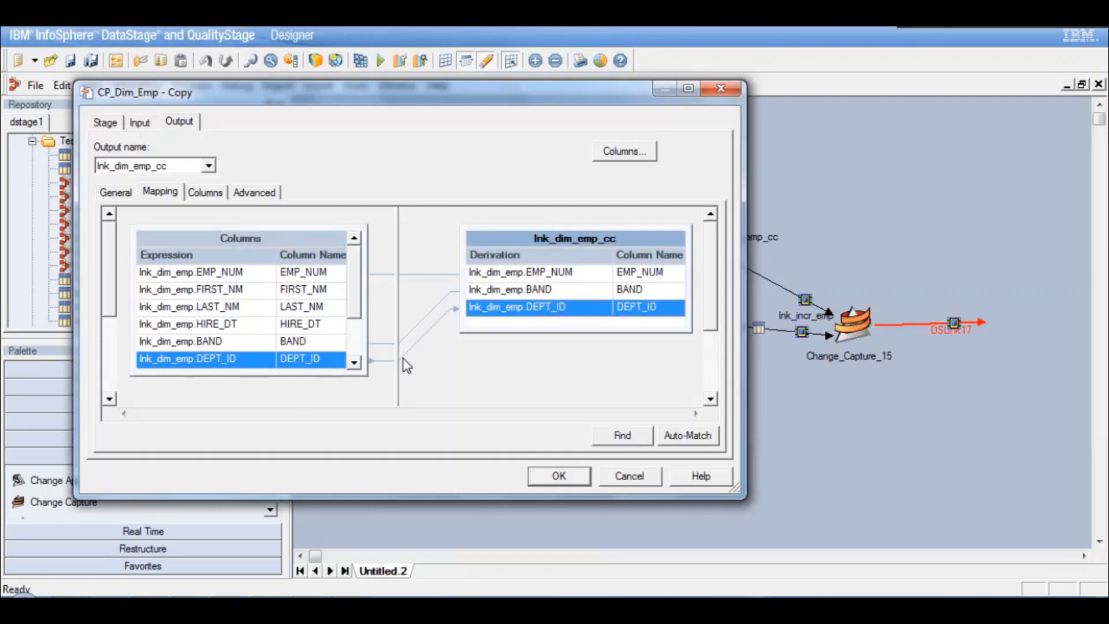
left_click(354, 362)
left_click(353, 362)
left_click(353, 362)
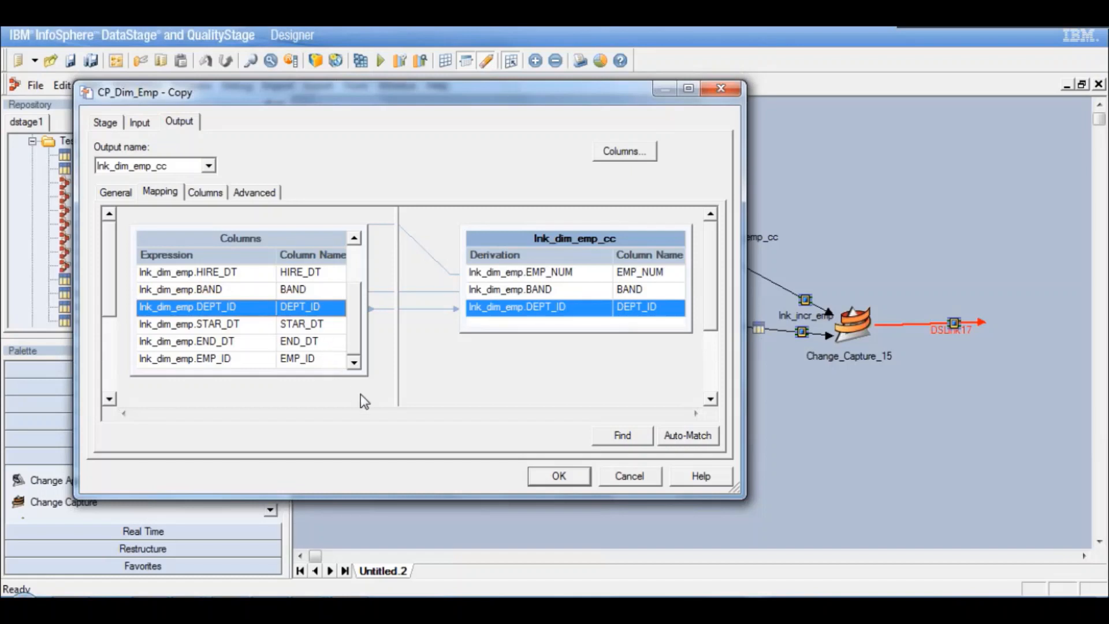
left_click(567, 477)
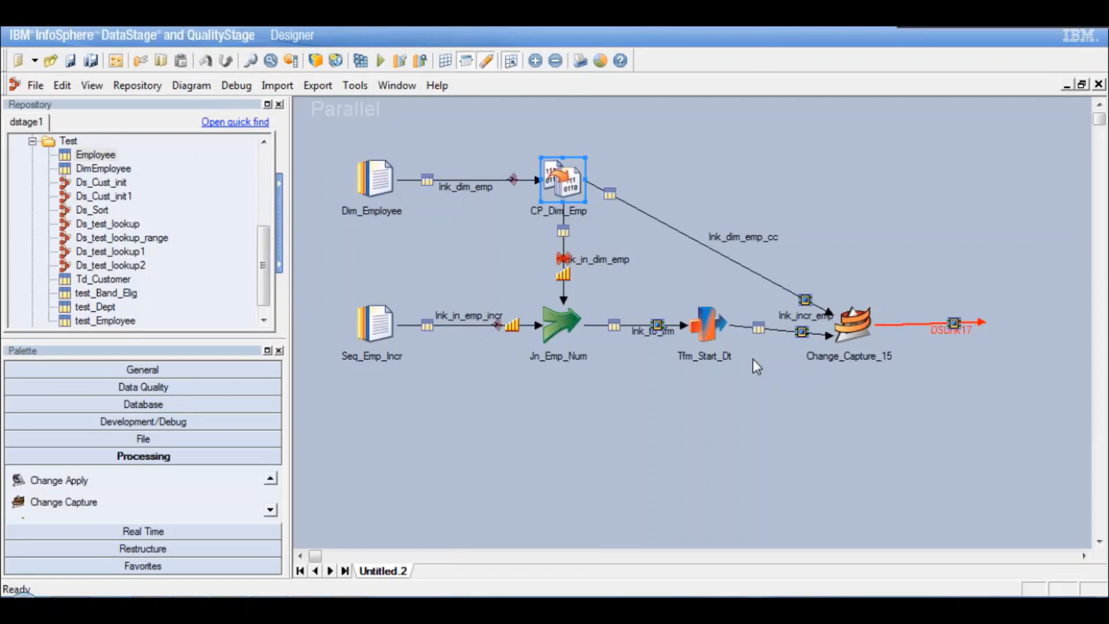
Move the Tfm_Start_Dt stage closer to Jn_Emp_Num and detach the end of lnk_incr_emp from Change_Capture_15
left_click(708, 328)
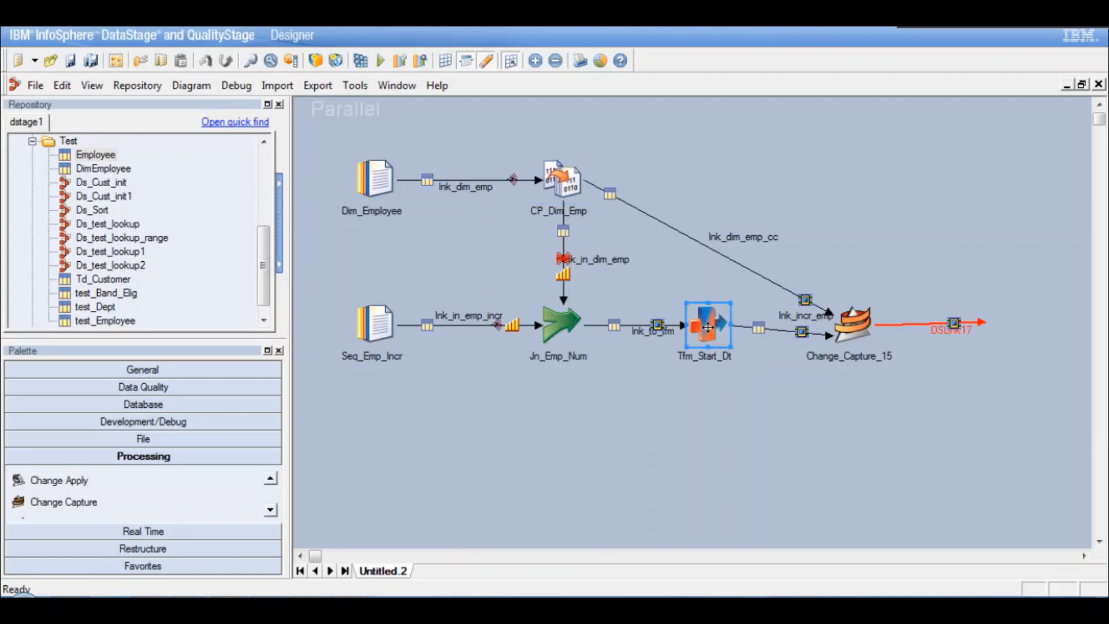
left_click_drag(708, 328, 667, 328)
left_click(815, 334)
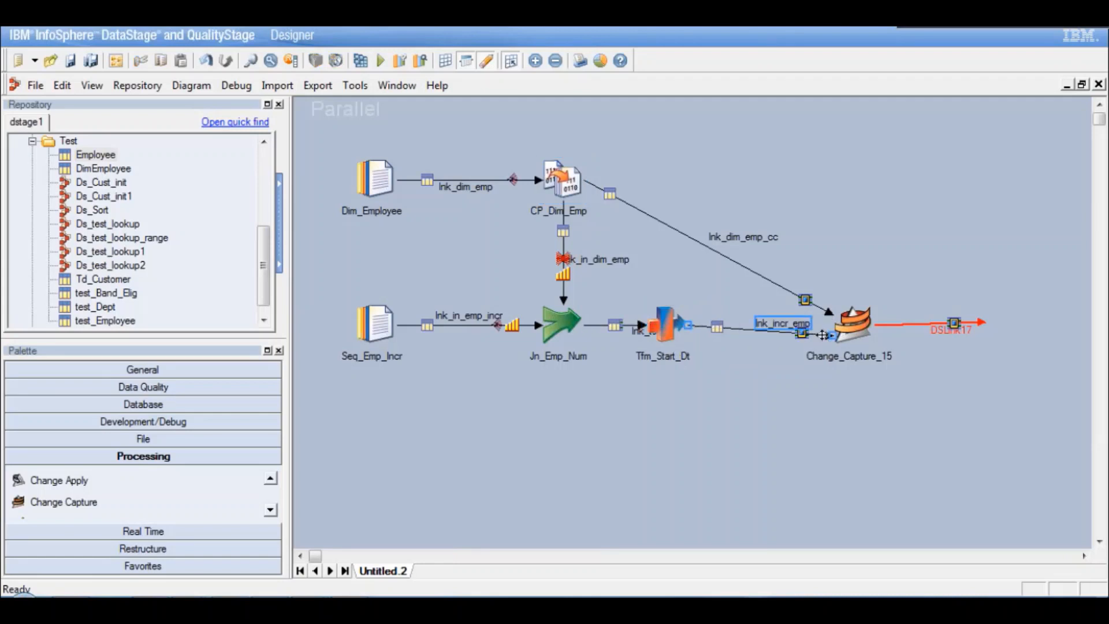
left_click_drag(831, 335, 751, 323)
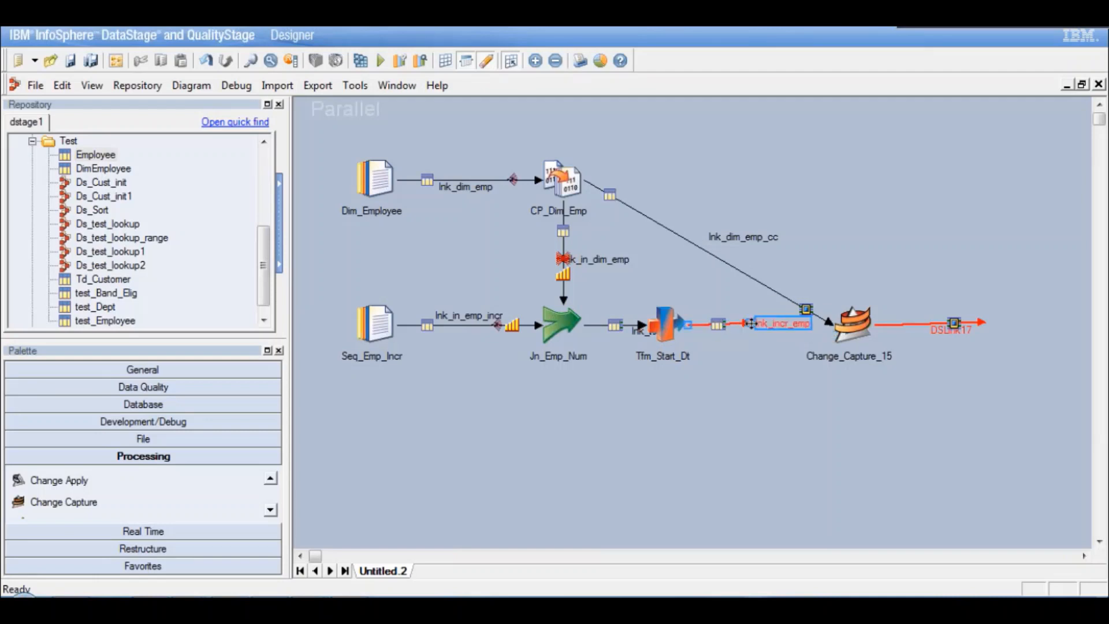
Move the Change_Capture_15 stage farther from Tfm_Start_Dt to make room after the loose lnk_incr_emp link
left_click(857, 325)
left_click_drag(857, 322, 961, 322)
left_click(737, 324)
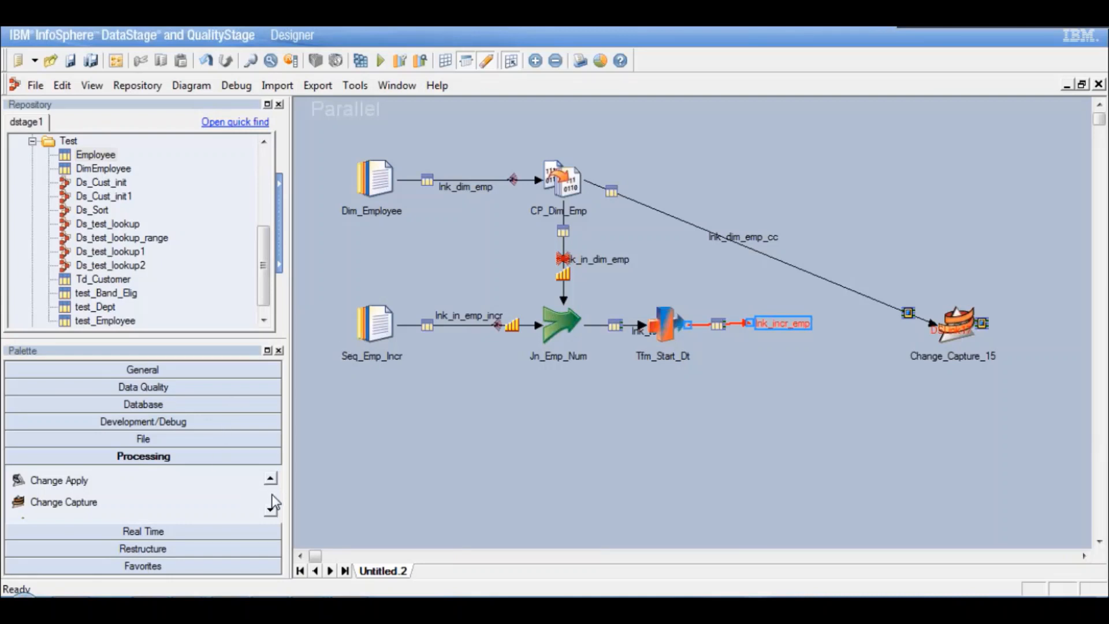
Add a Lookup stage at the loose end of the lnk_incr_emp link, between Tfm_Start_Dt and Change_Capture_15
left_click(270, 479)
left_click(270, 478)
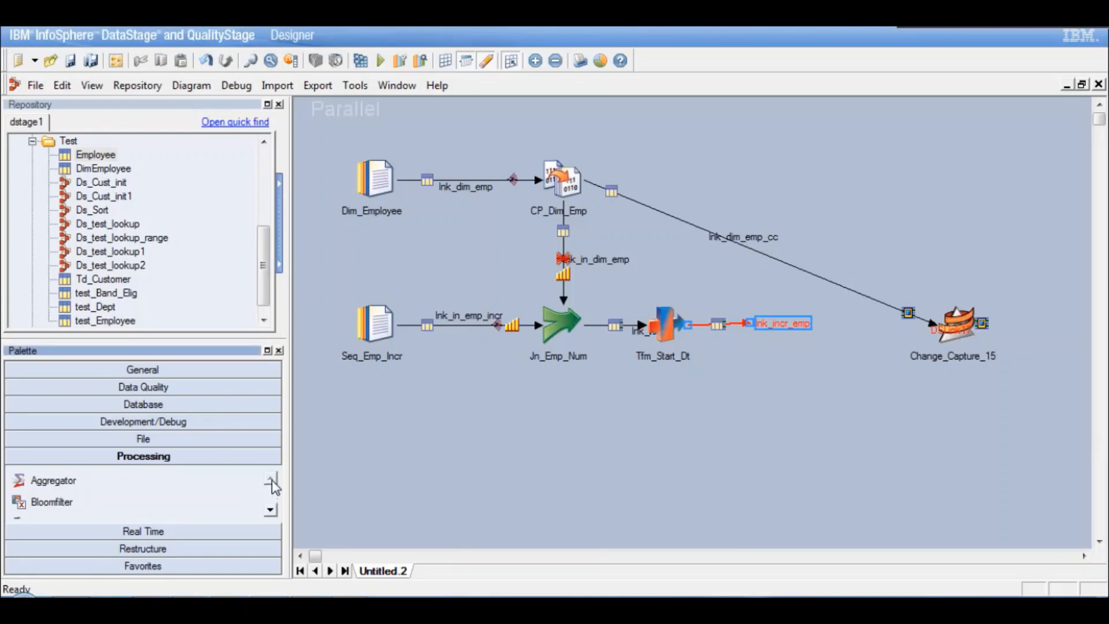
left_click(272, 511)
left_click(271, 512)
left_click(271, 512)
left_click(271, 511)
left_click(272, 511)
left_click(272, 511)
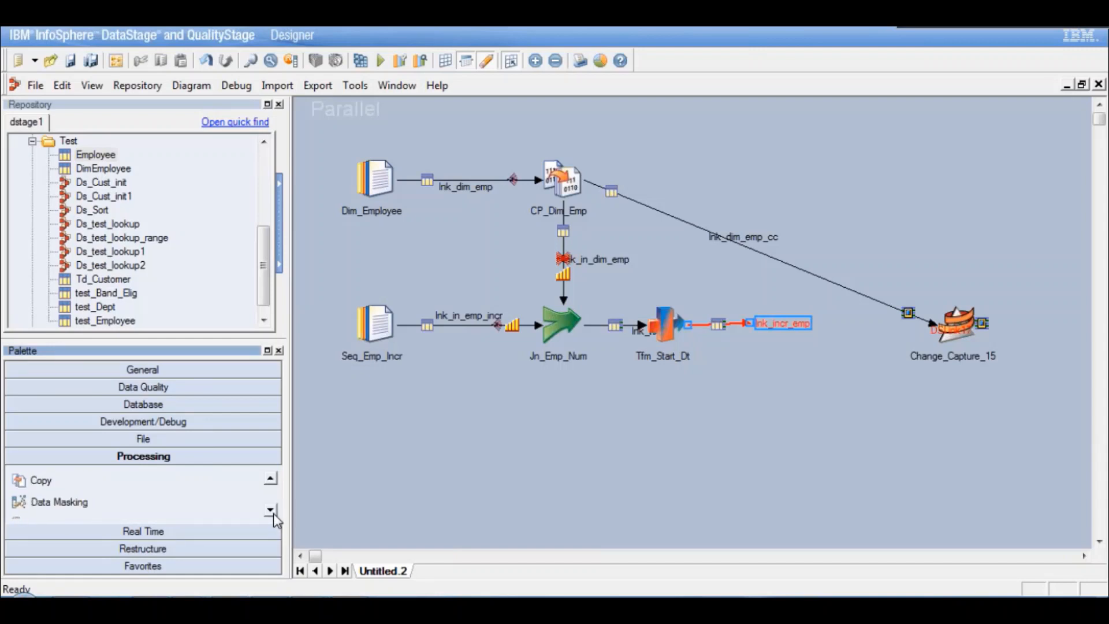
left_click(272, 511)
left_click(272, 512)
left_click(271, 511)
left_click(271, 511)
left_click(271, 511)
left_click(271, 511)
left_click(272, 511)
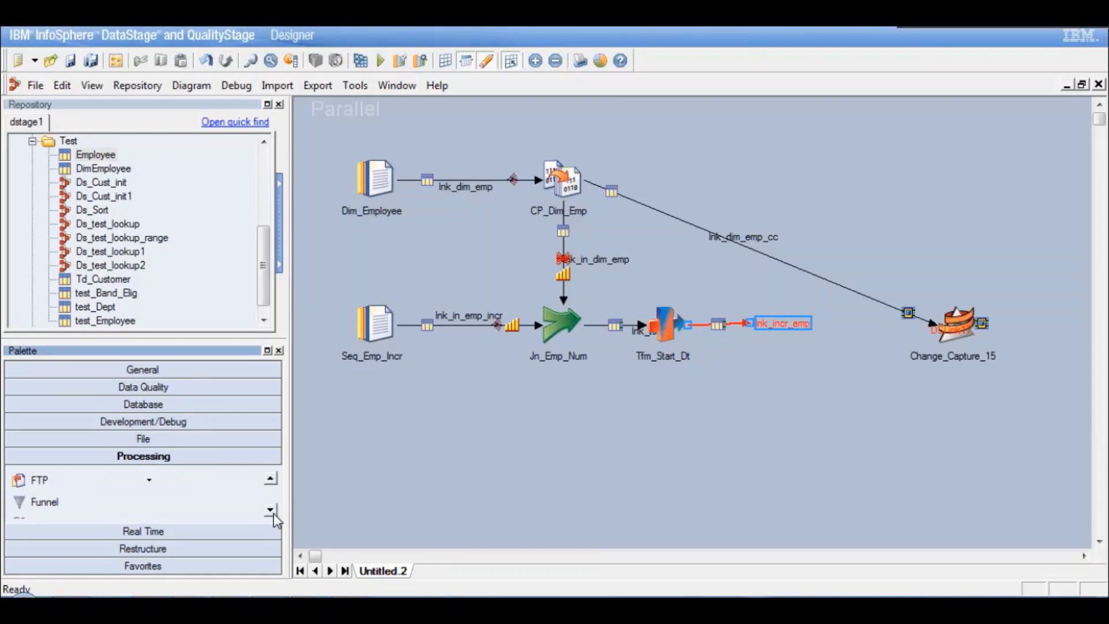
left_click(272, 511)
left_click(271, 511)
left_click(272, 511)
left_click(272, 511)
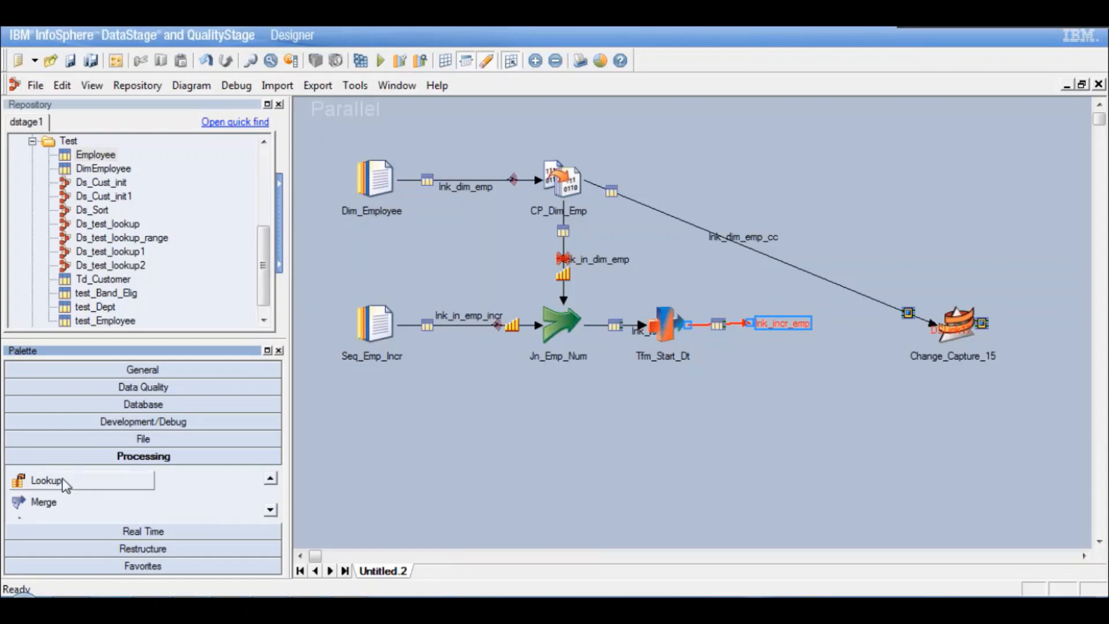
left_click_drag(65, 484, 764, 330)
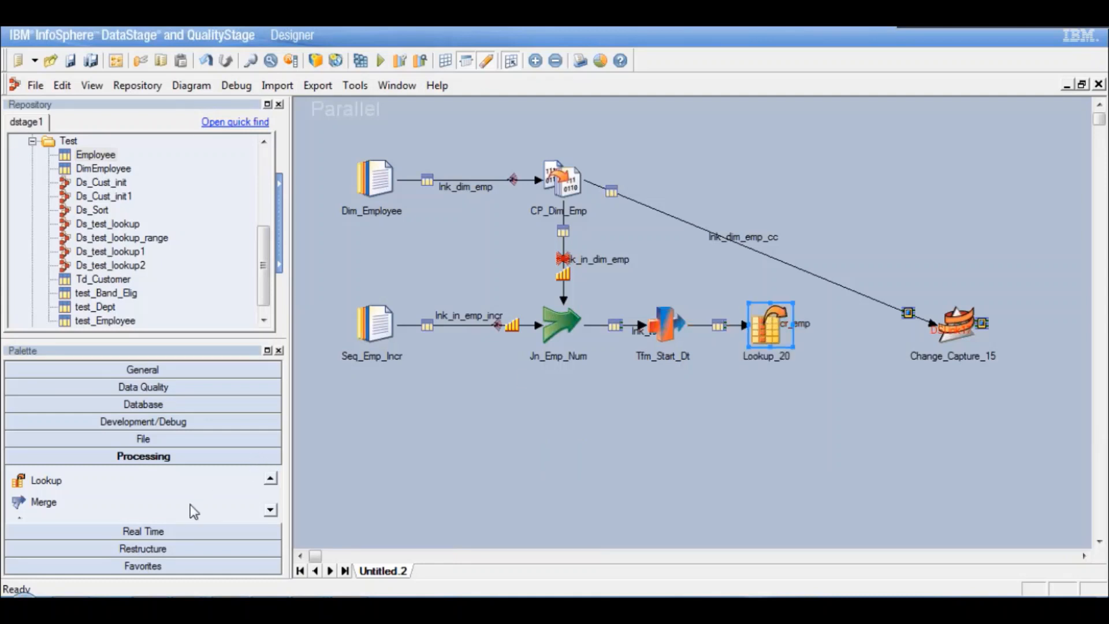
Place a Sequential File stage below the Lookup stage and link it to the Lookup as reference input
left_click(167, 439)
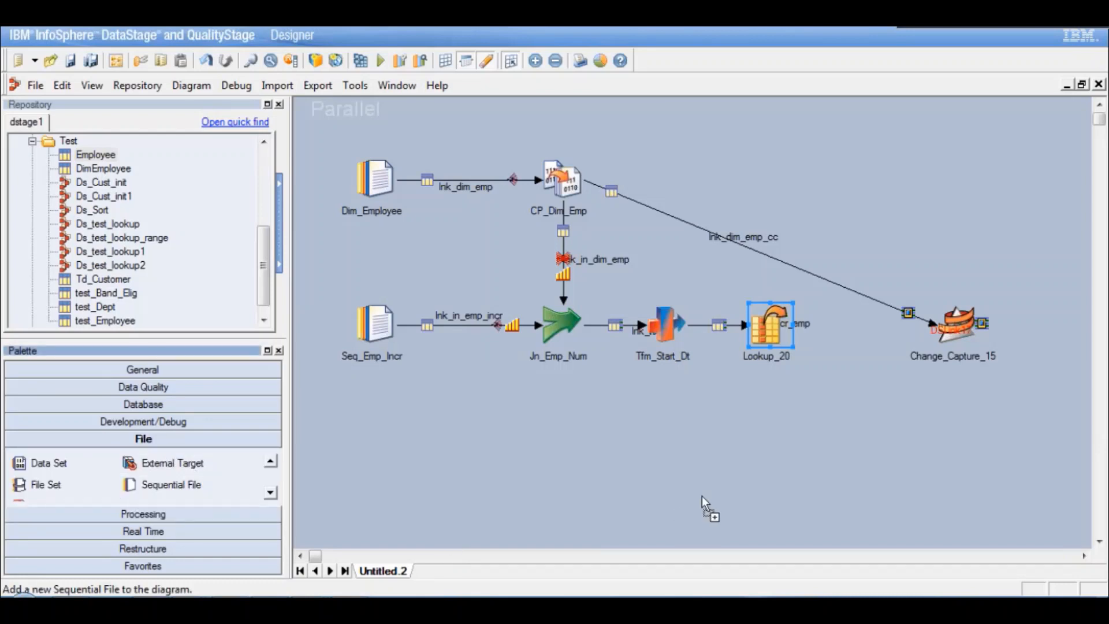
left_click(770, 447)
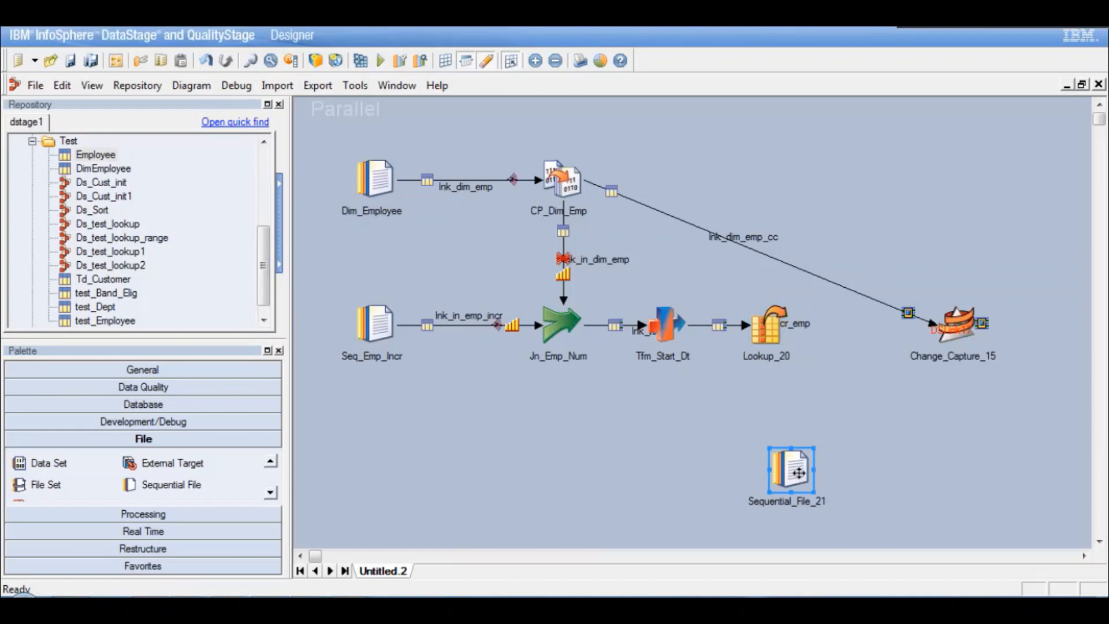
left_click_drag(799, 473, 769, 349)
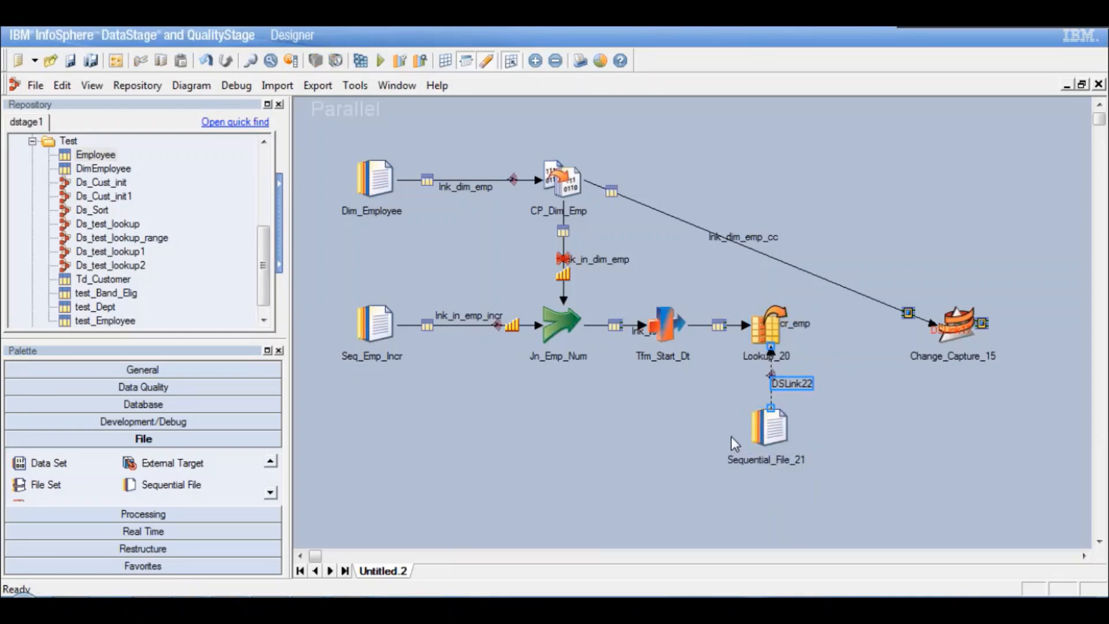
Add a job parameter named pFN_DEPT to the job properties
left_click(122, 63)
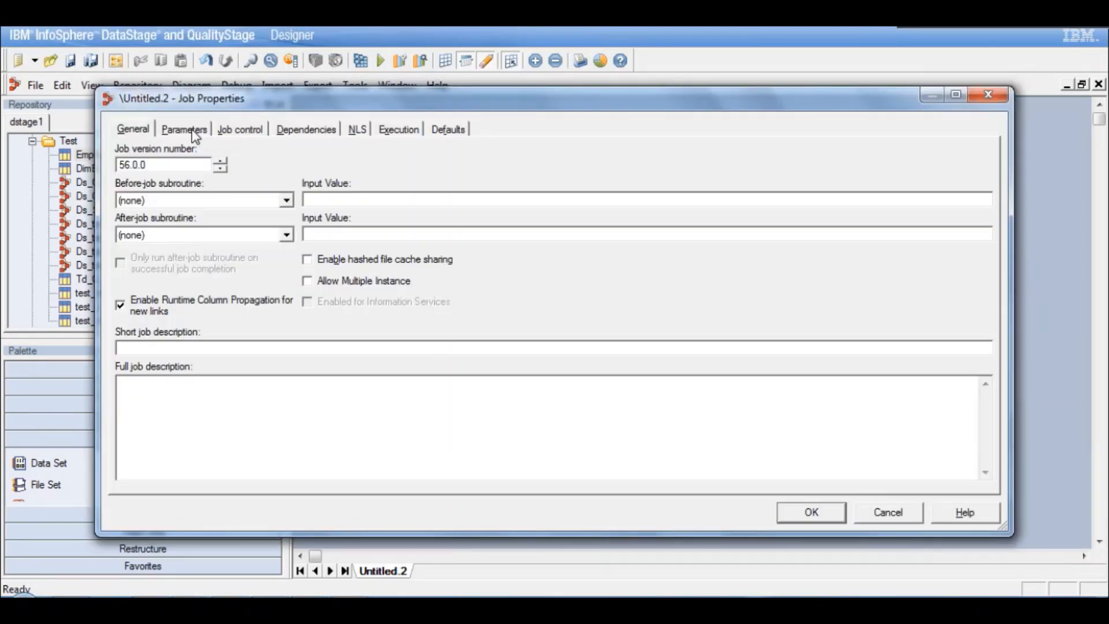
left_click(192, 131)
left_click(183, 208)
type("pFN_D")
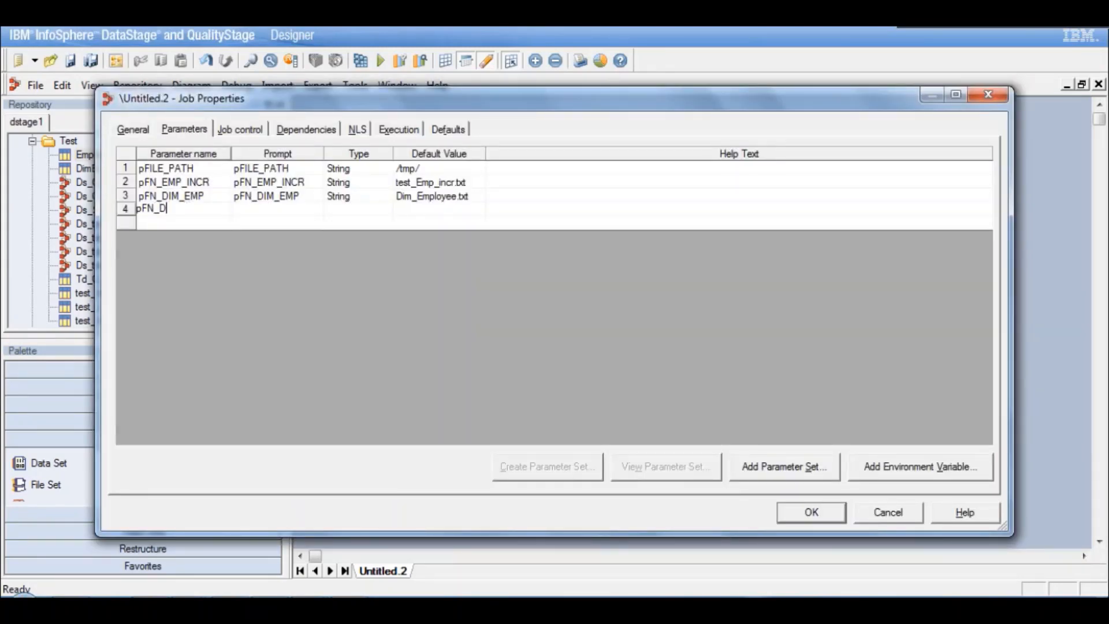
type("EPT")
left_click(248, 220)
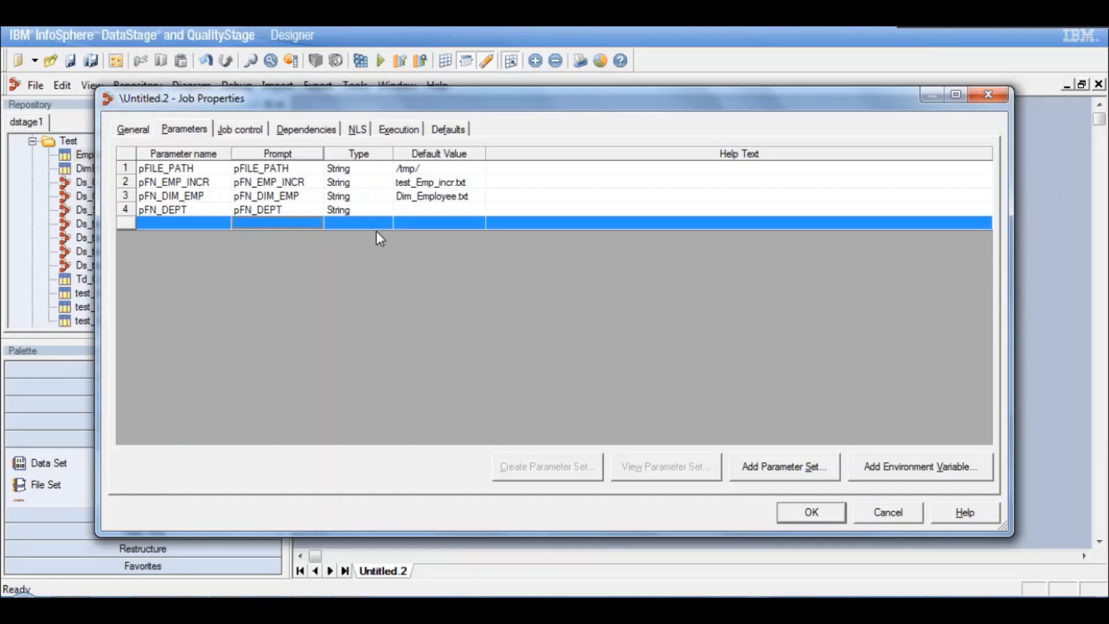
Set the default value of the pFN_DEPT job parameter to test_Dept.txt and accept the job properties
left_click(414, 211)
type("test")
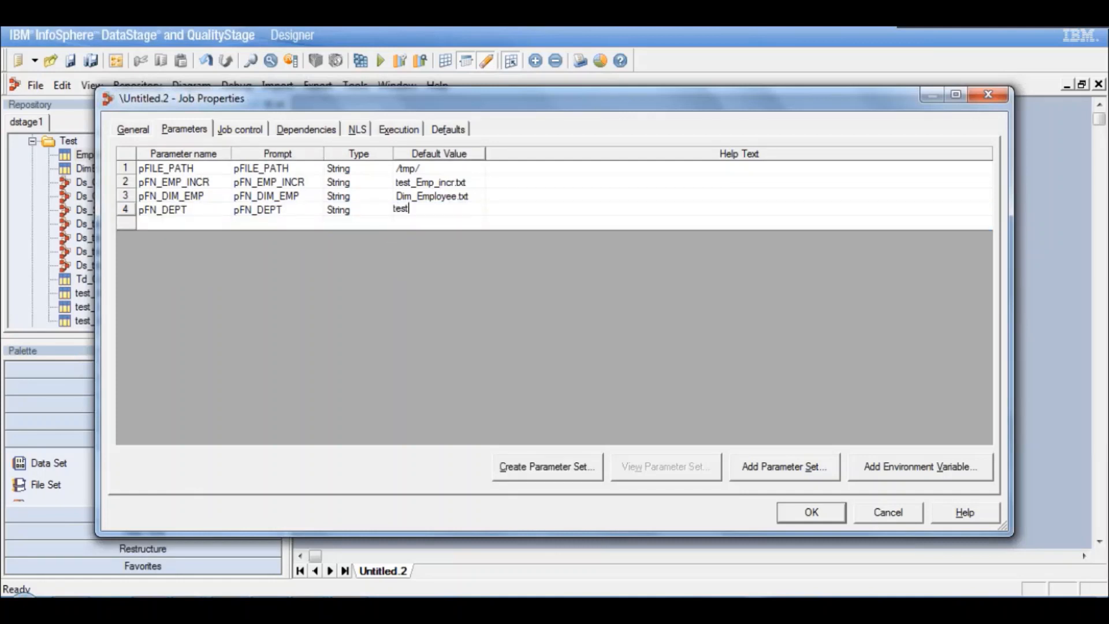
type("_Dept.txt")
left_click(492, 211)
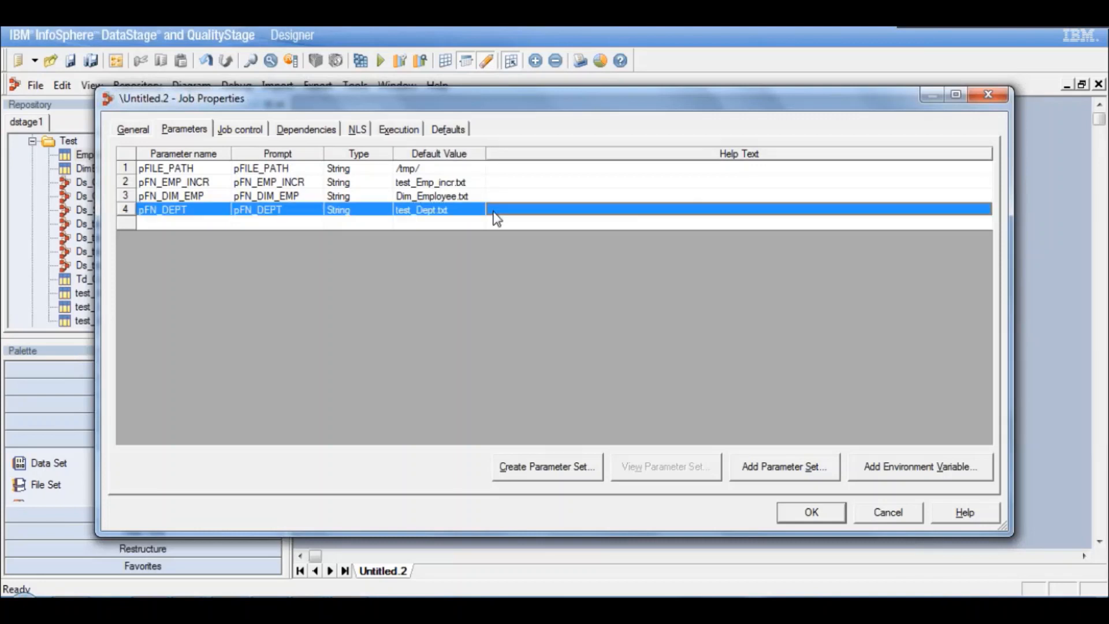
left_click(809, 519)
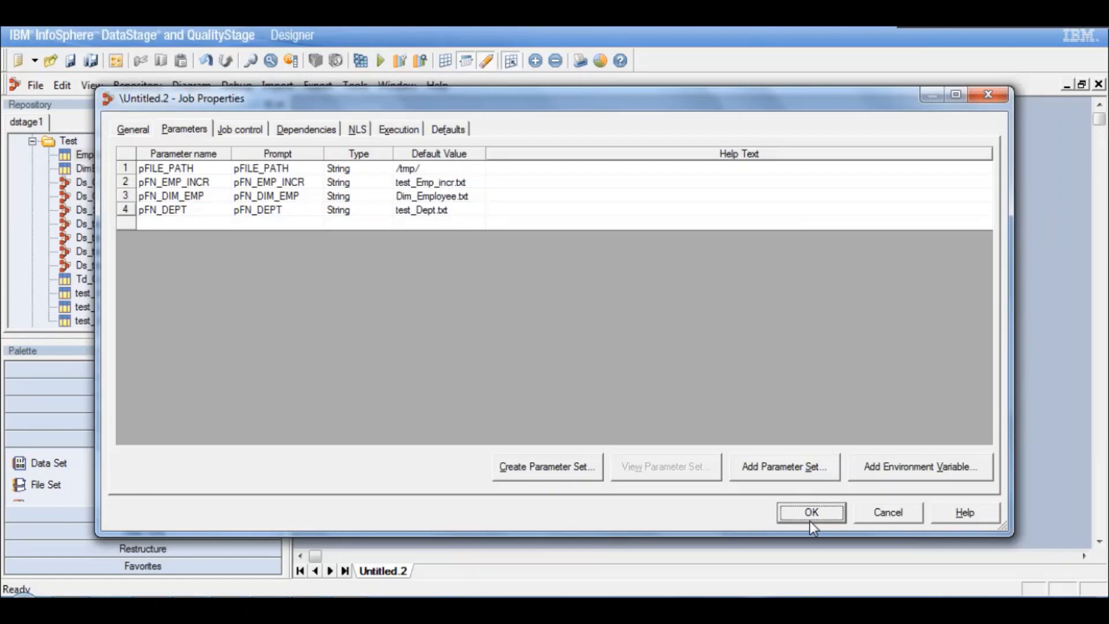
left_click(810, 520)
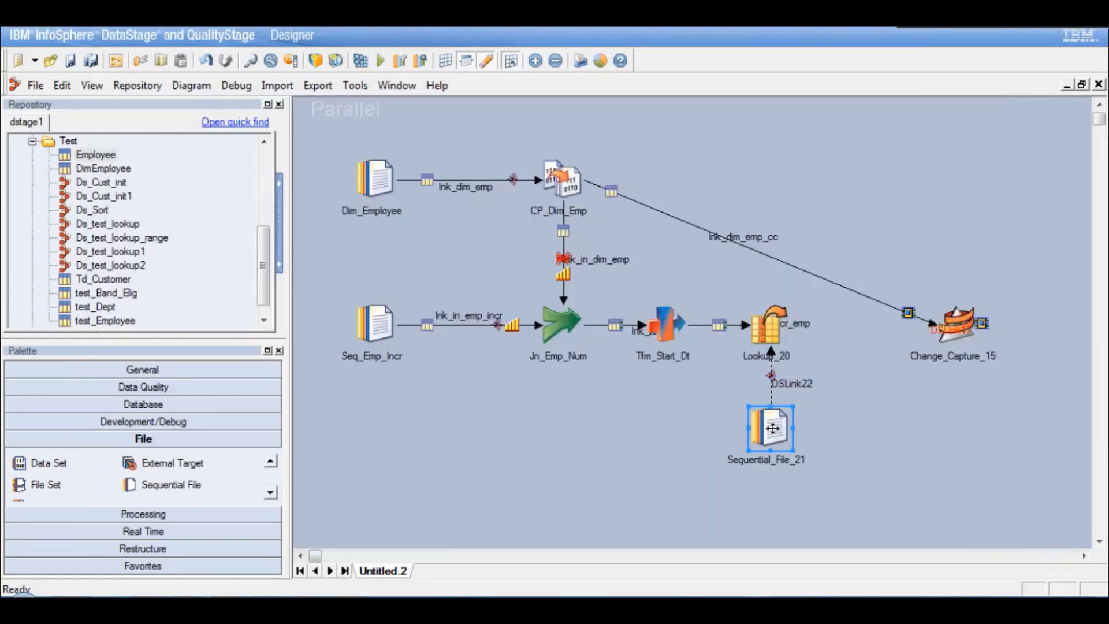
Set the source file of the new Sequential File stage to the job parameters #pFILE_PATH##pFN_DEPT#
double_click(773, 428)
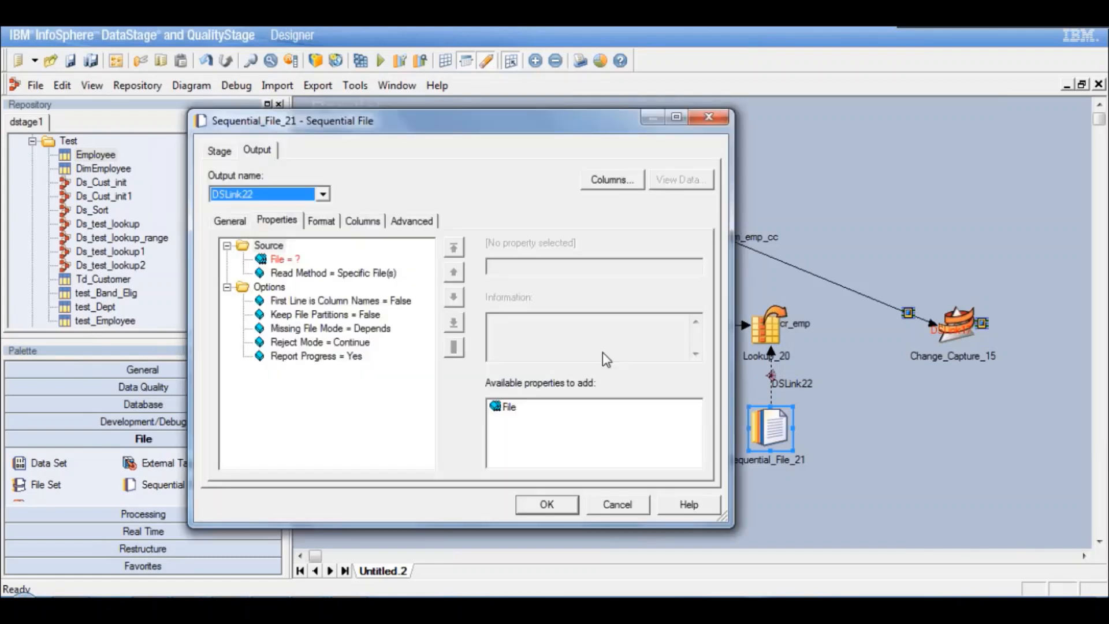
left_click(284, 259)
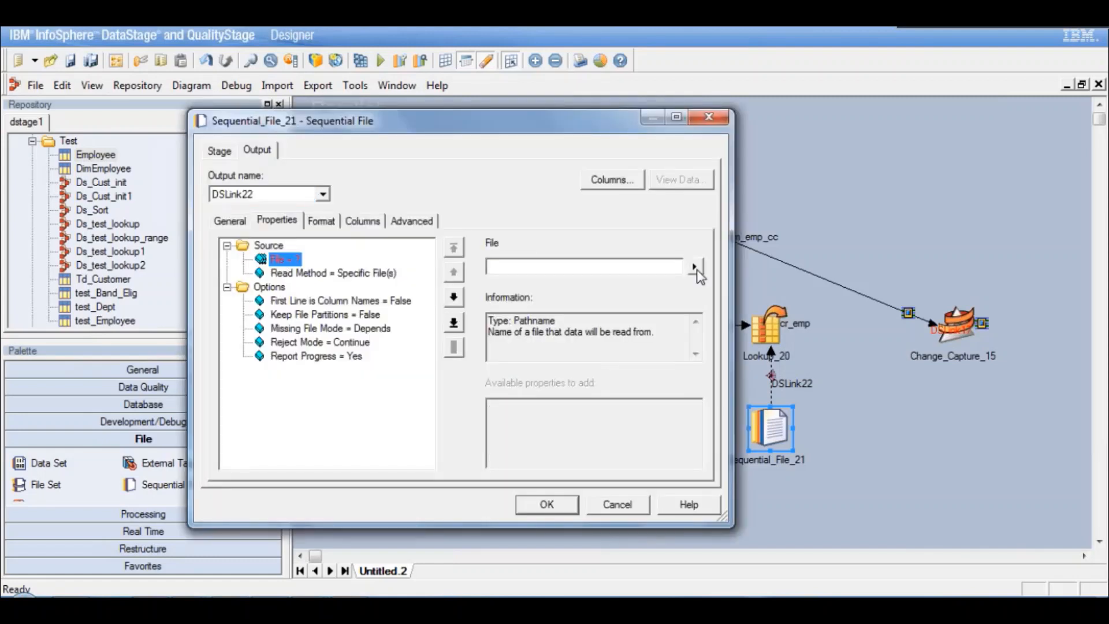
left_click(694, 266)
left_click(761, 288)
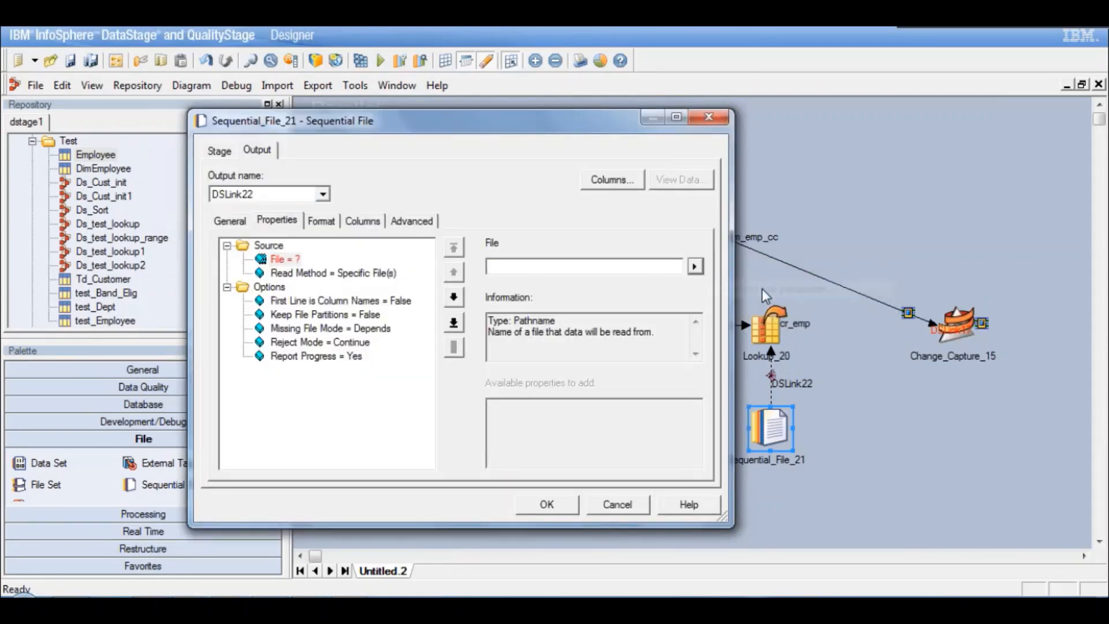
left_click(552, 298)
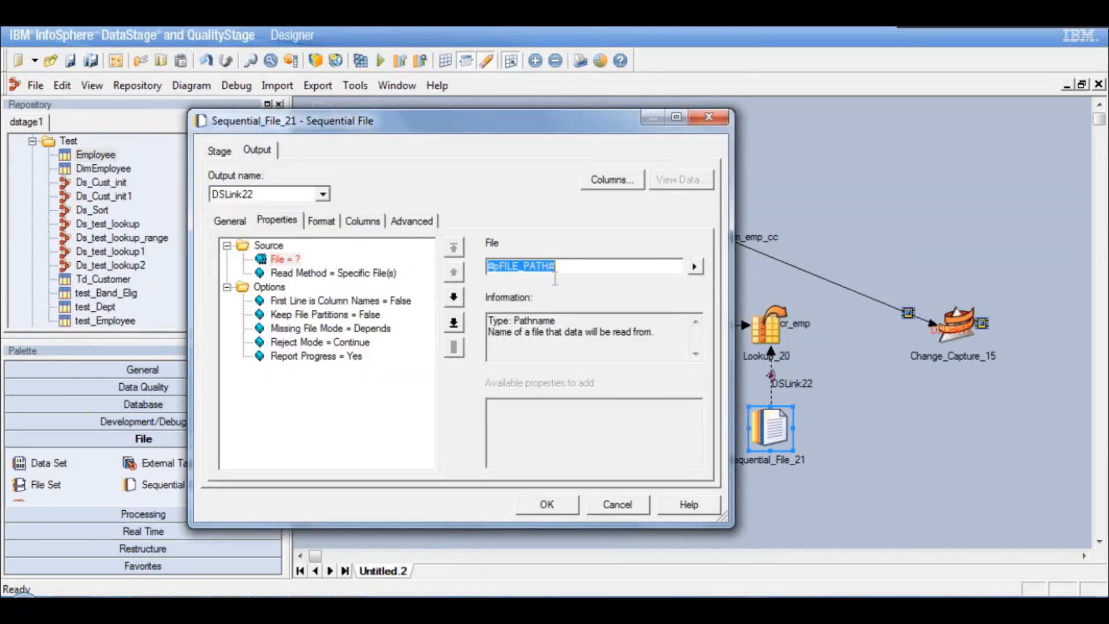
left_click(694, 266)
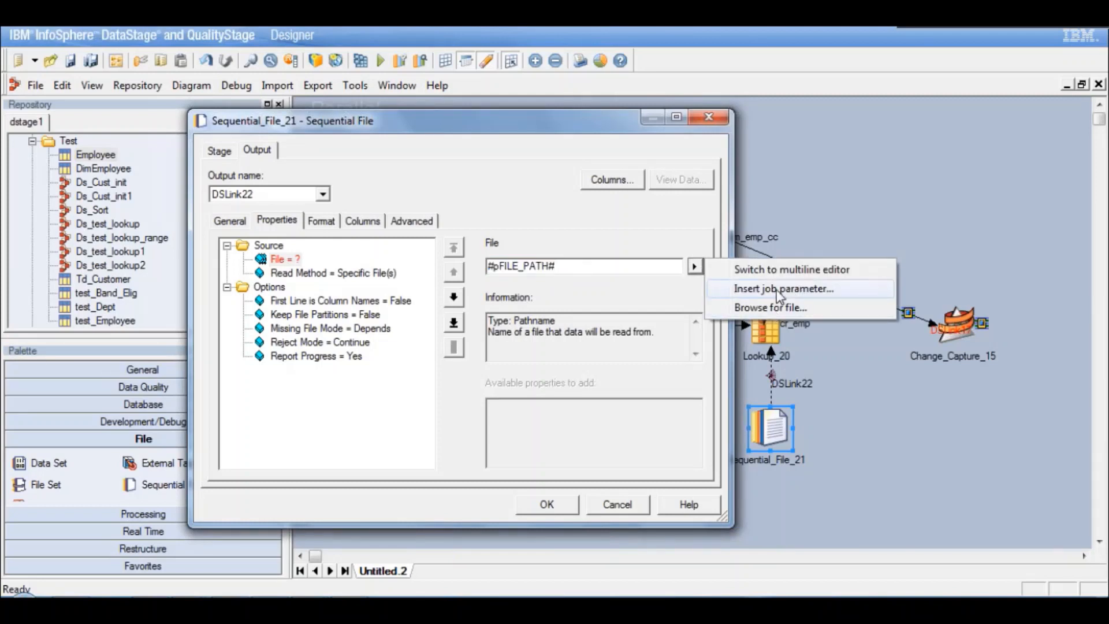
left_click(779, 293)
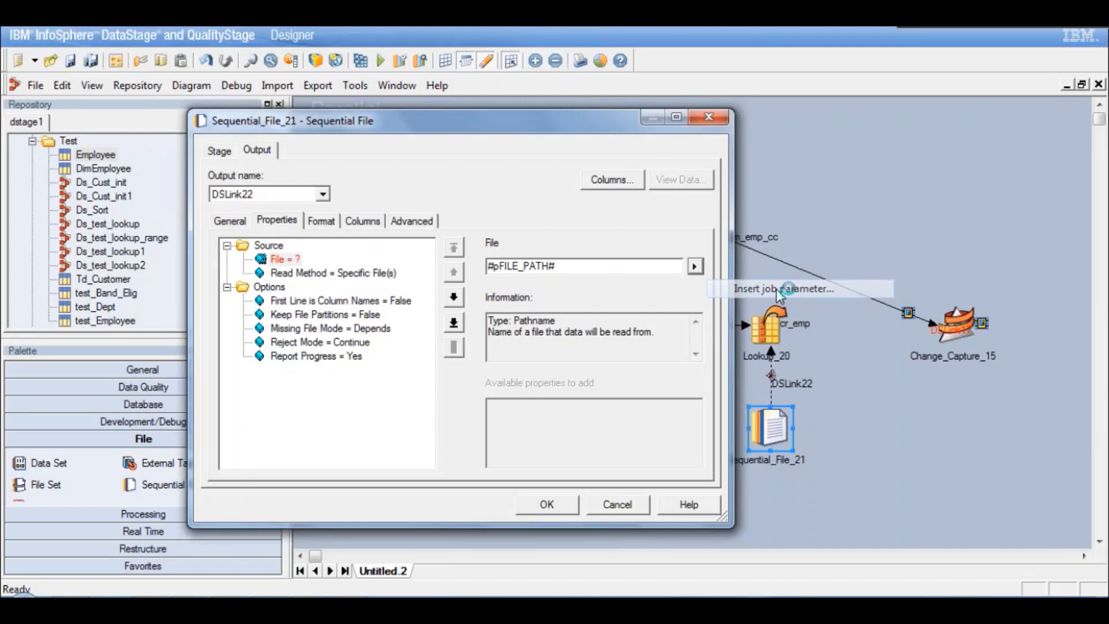
left_click(776, 289)
left_click(535, 319)
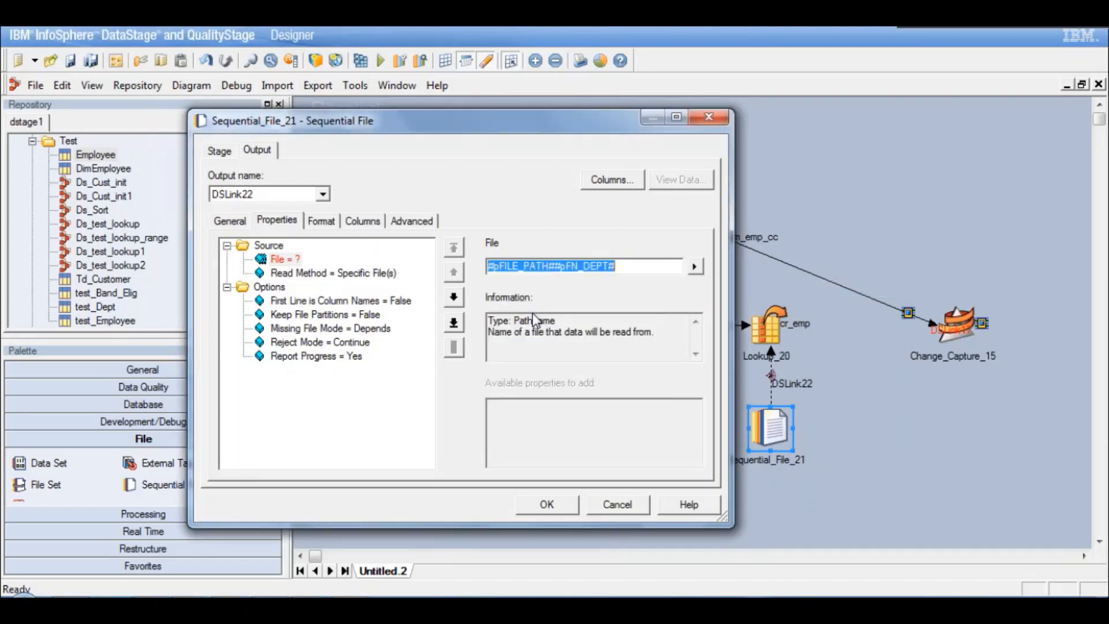
Set the Sequential File's format to the tab field delimiter and no quote character
left_click(321, 221)
left_click(301, 297)
left_click(690, 255)
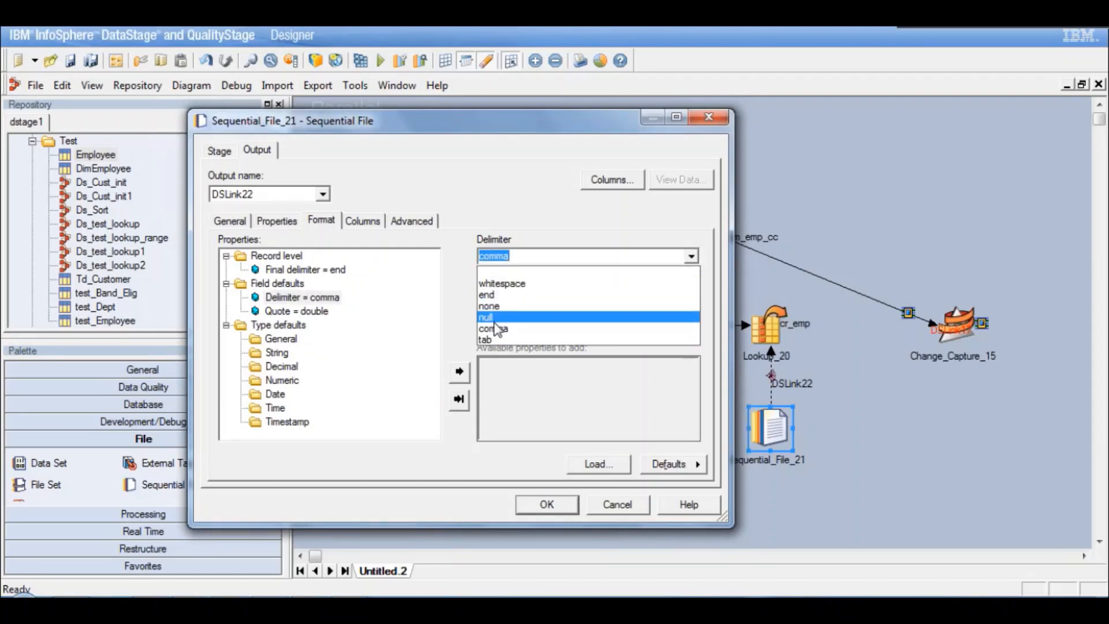
left_click(491, 340)
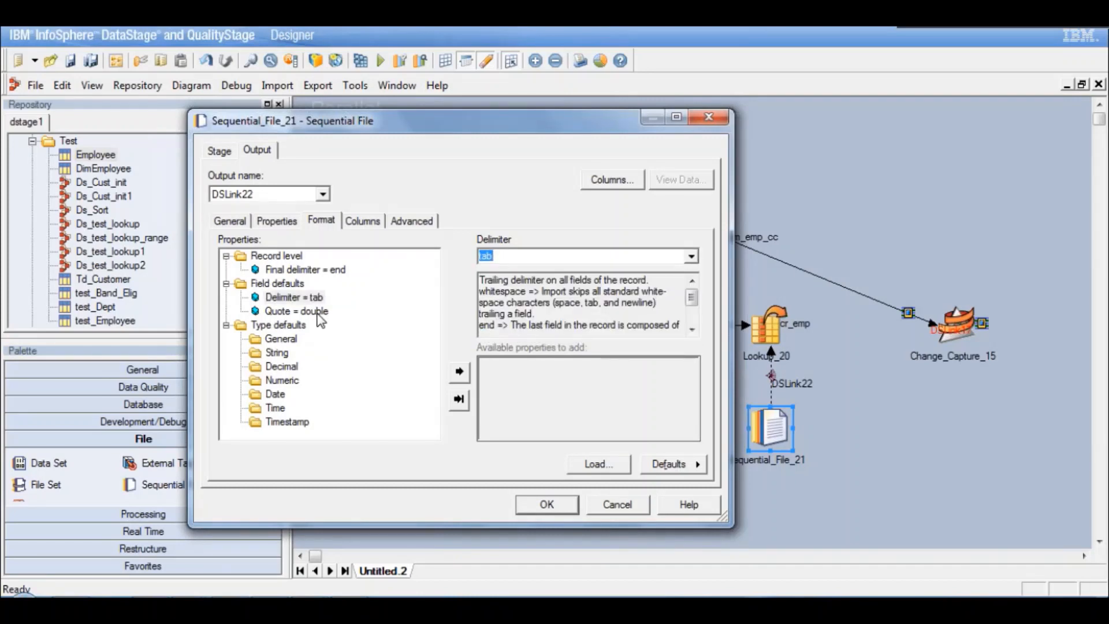
left_click(300, 311)
left_click(691, 256)
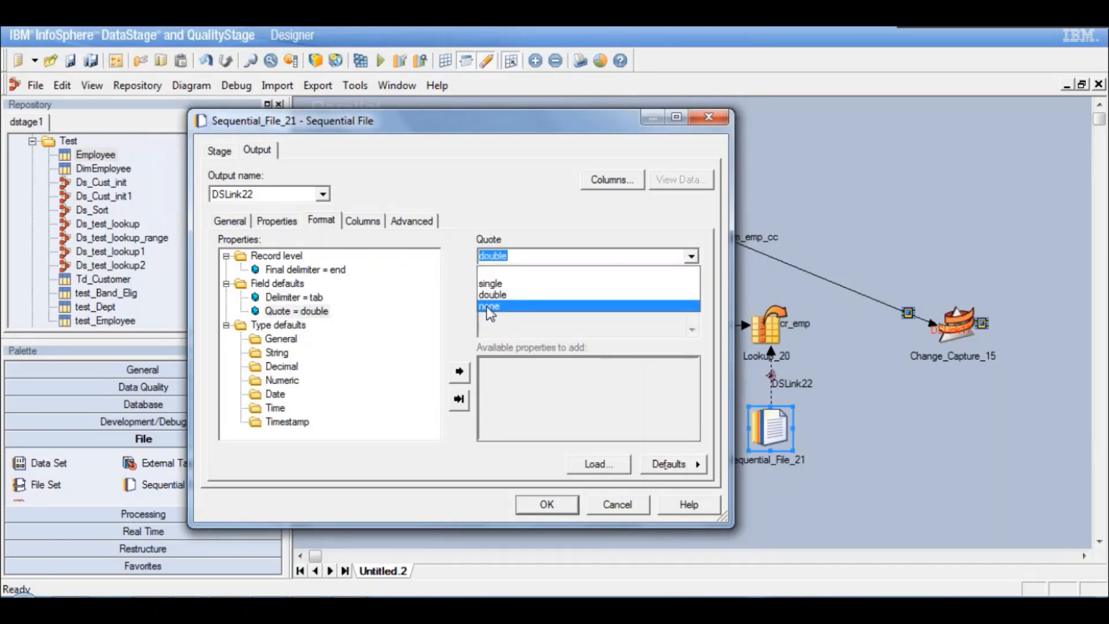
left_click(490, 306)
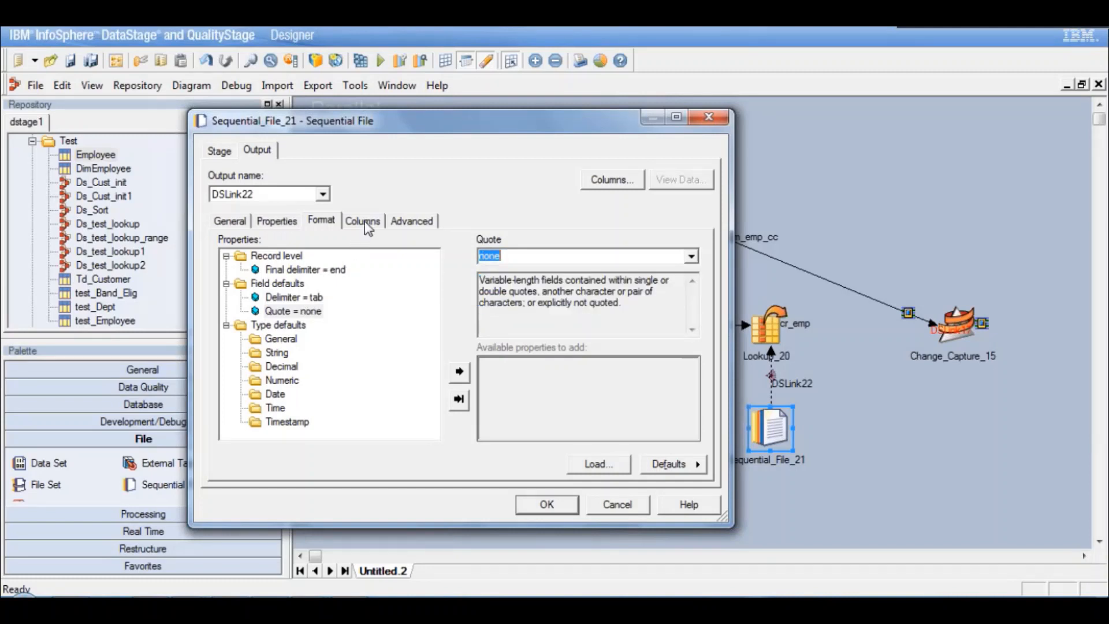
Define a nullable Integer column named DEPT_ID on the Sequential File's output link
left_click(363, 220)
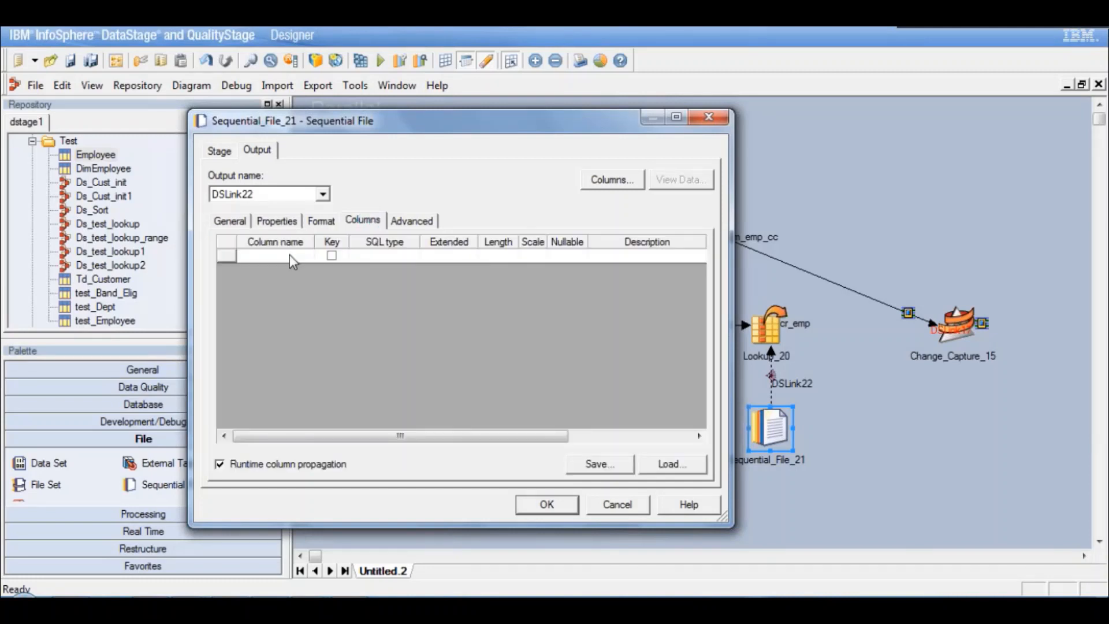
left_click(291, 256)
type("DEPT_ID")
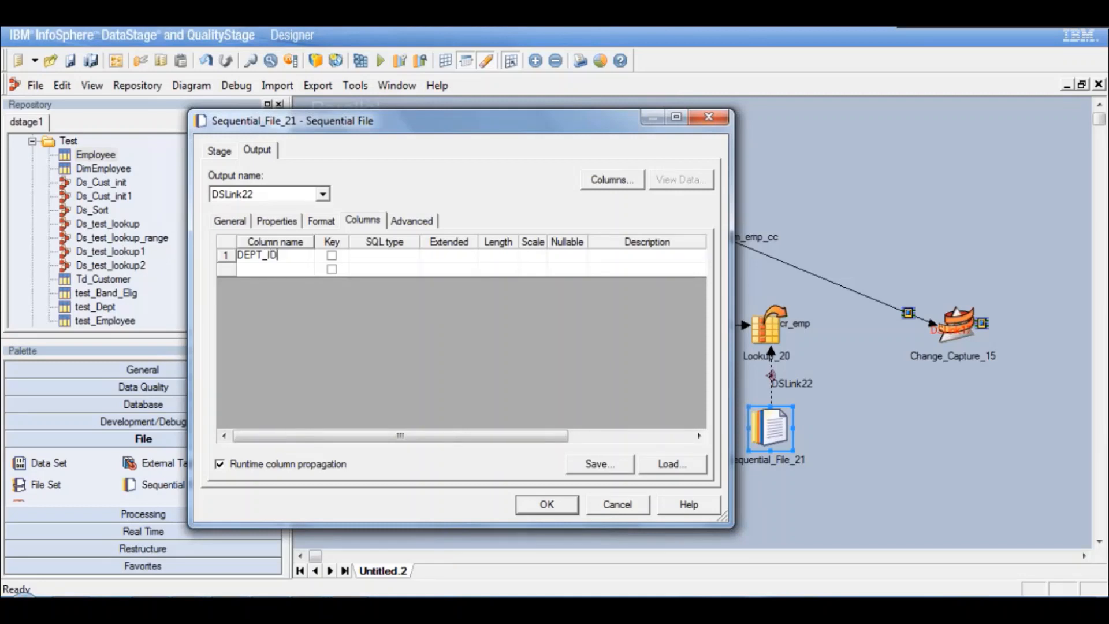
left_click(406, 255)
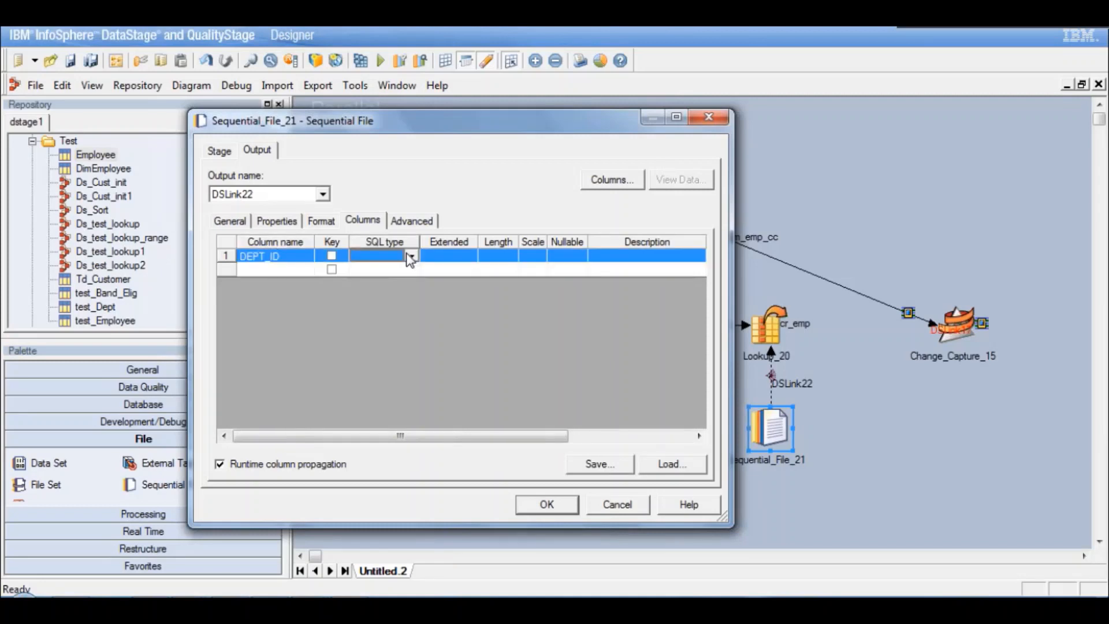
left_click(410, 257)
left_click(496, 255)
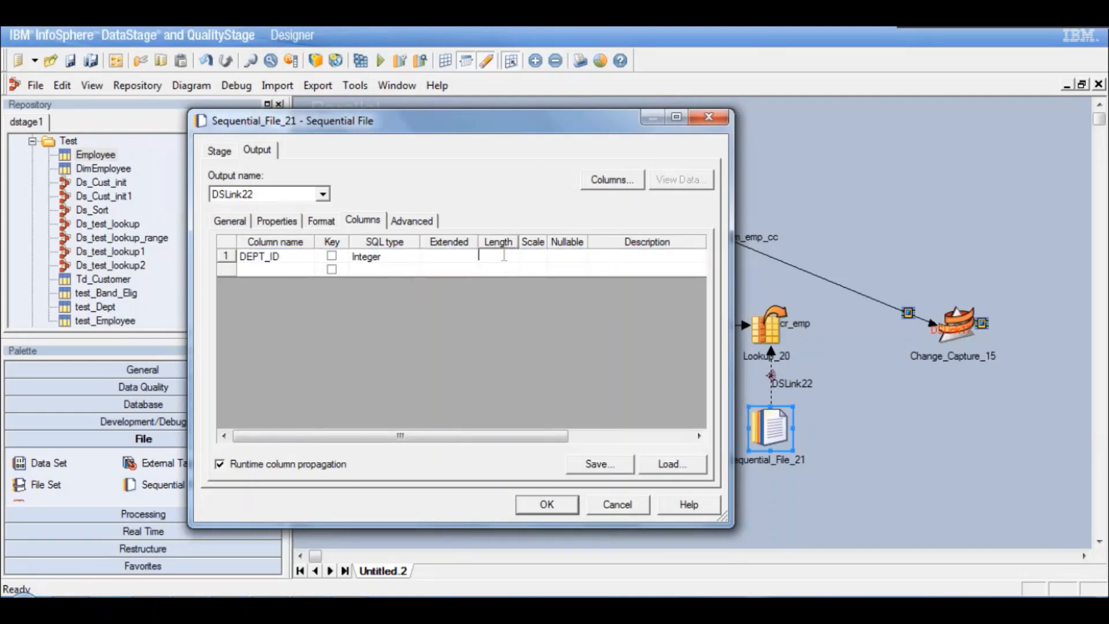
left_click(563, 256)
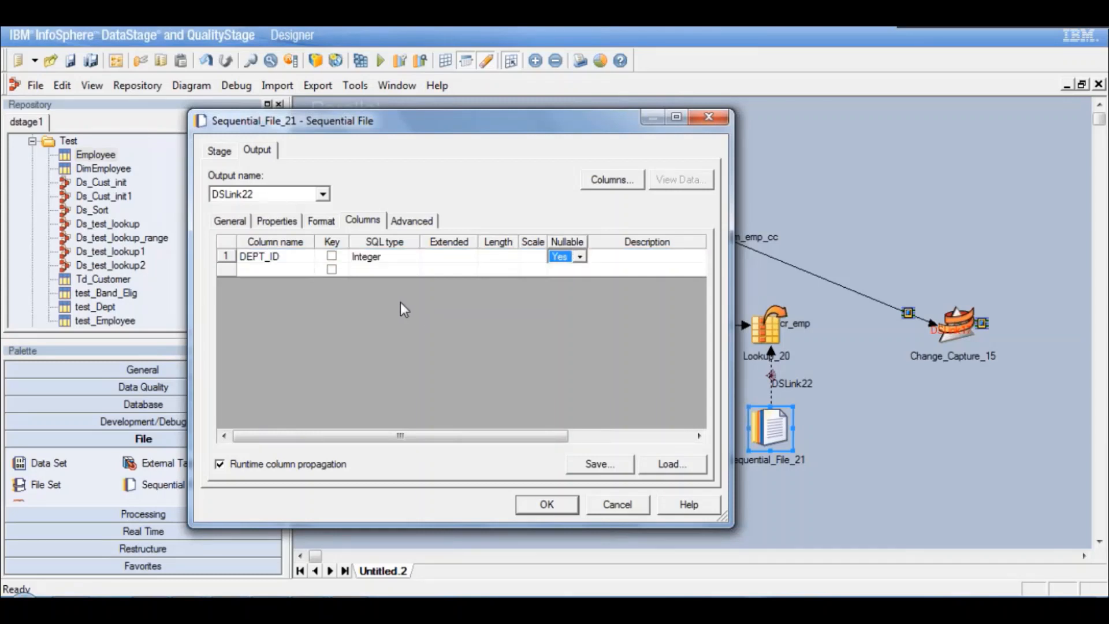
Add a nullable VarChar column DEPT_NAME of length 20, disable runtime column propagation and accept the stage settings
left_click(281, 269)
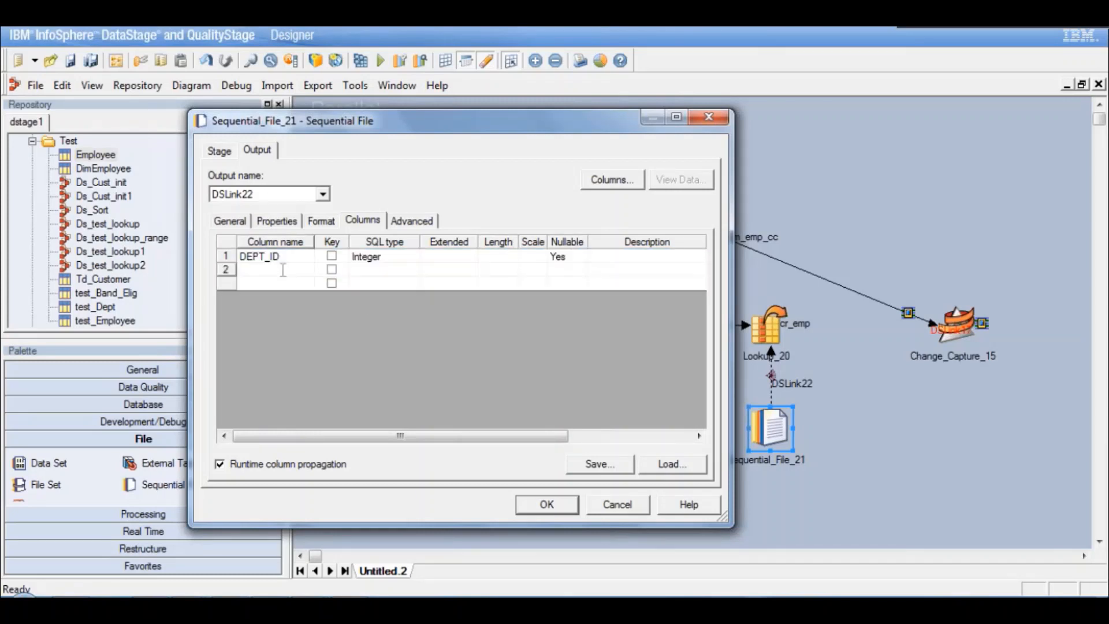
type("DEPT_NAME")
left_click(375, 282)
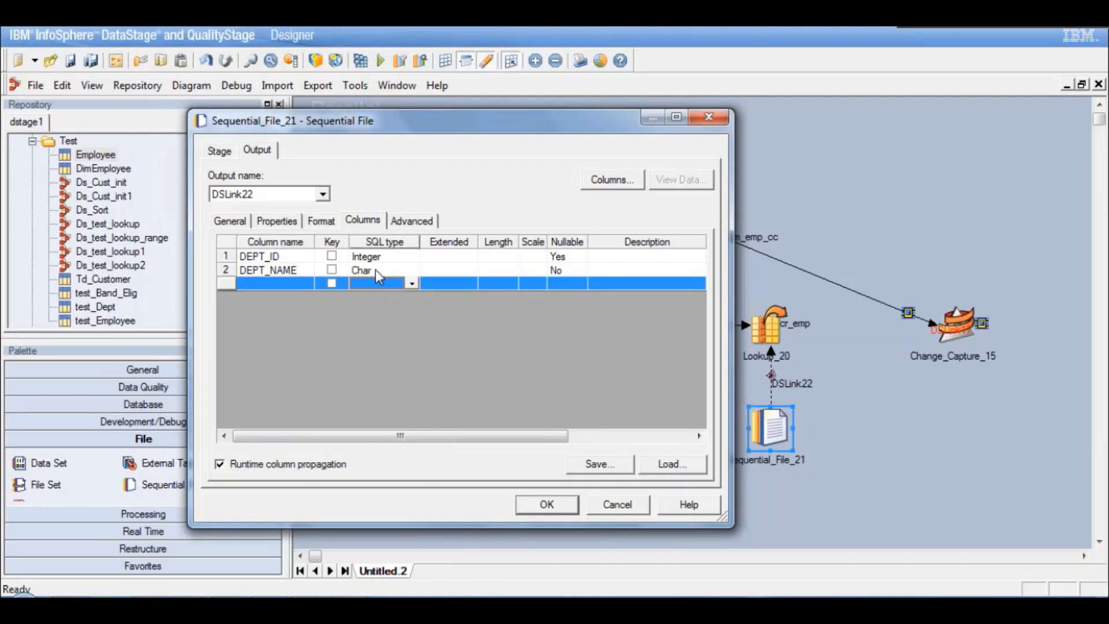
left_click(376, 269)
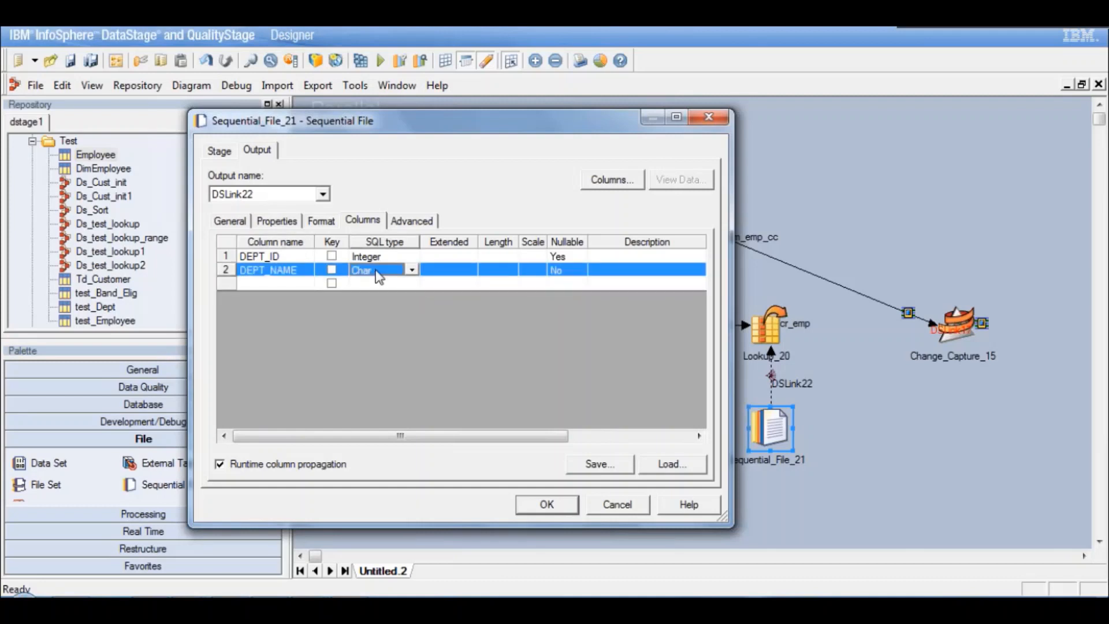
left_click(501, 276)
type("20")
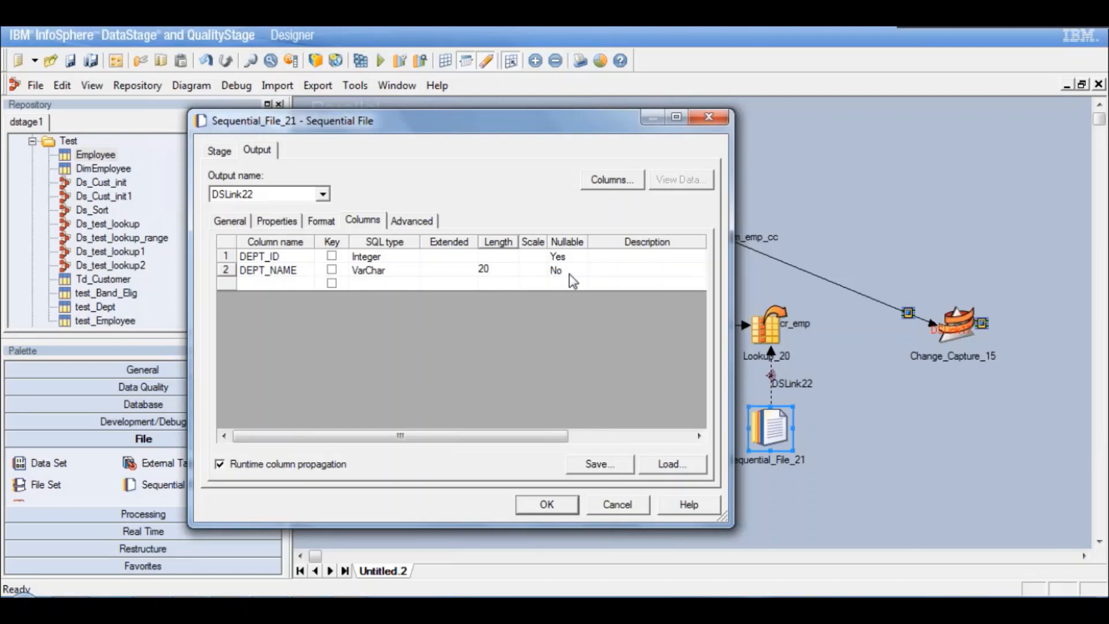
left_click(570, 273)
left_click(570, 273)
left_click(565, 284)
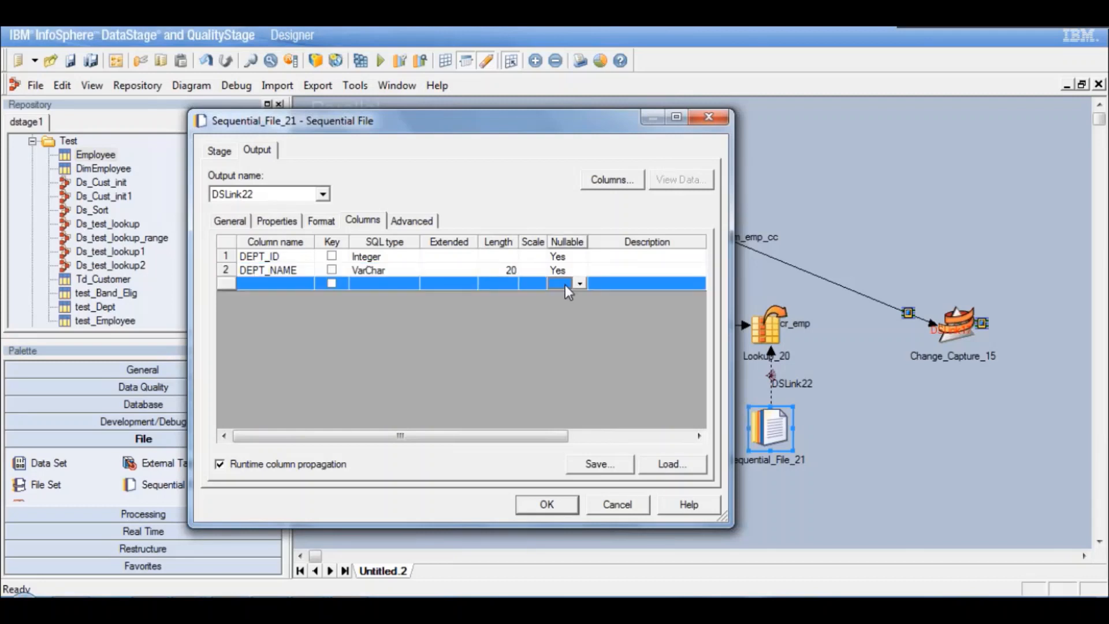
left_click(219, 464)
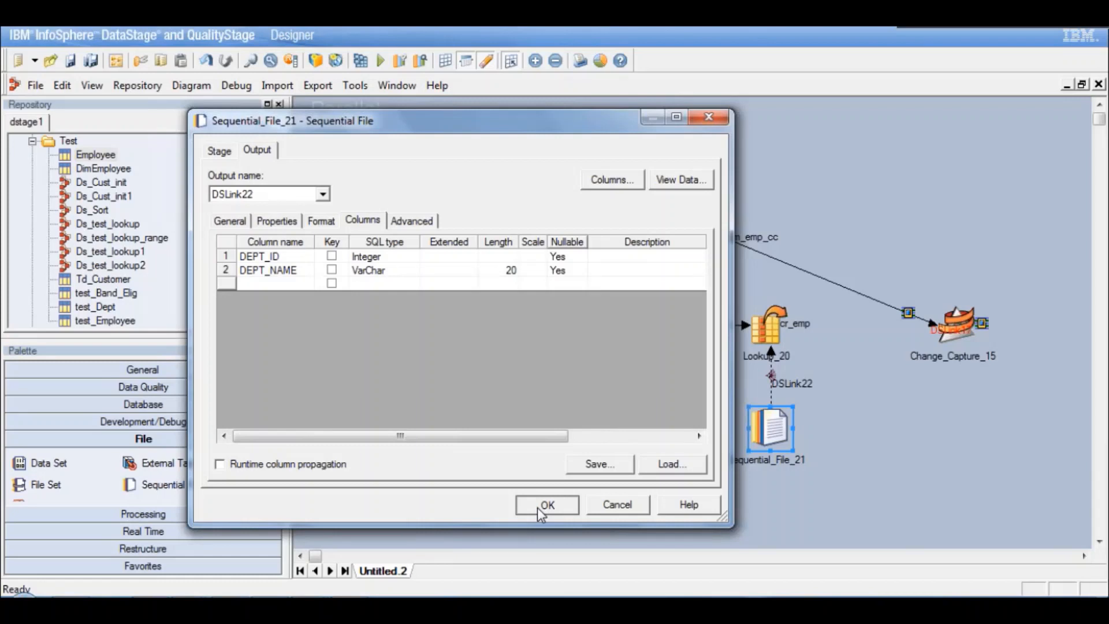
left_click(537, 508)
Rename the reference link from the department file to the Lookup stage as lnk_ref_Dept
right_click(788, 378)
left_click(837, 389)
type("ln")
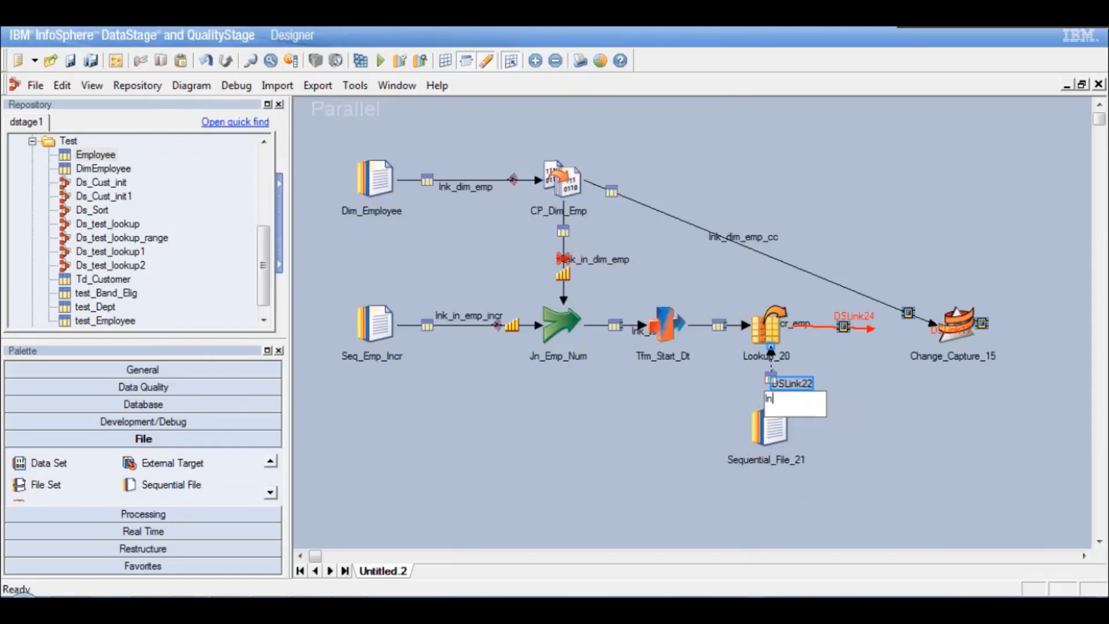
type("k_ref_Dept")
key("Return")
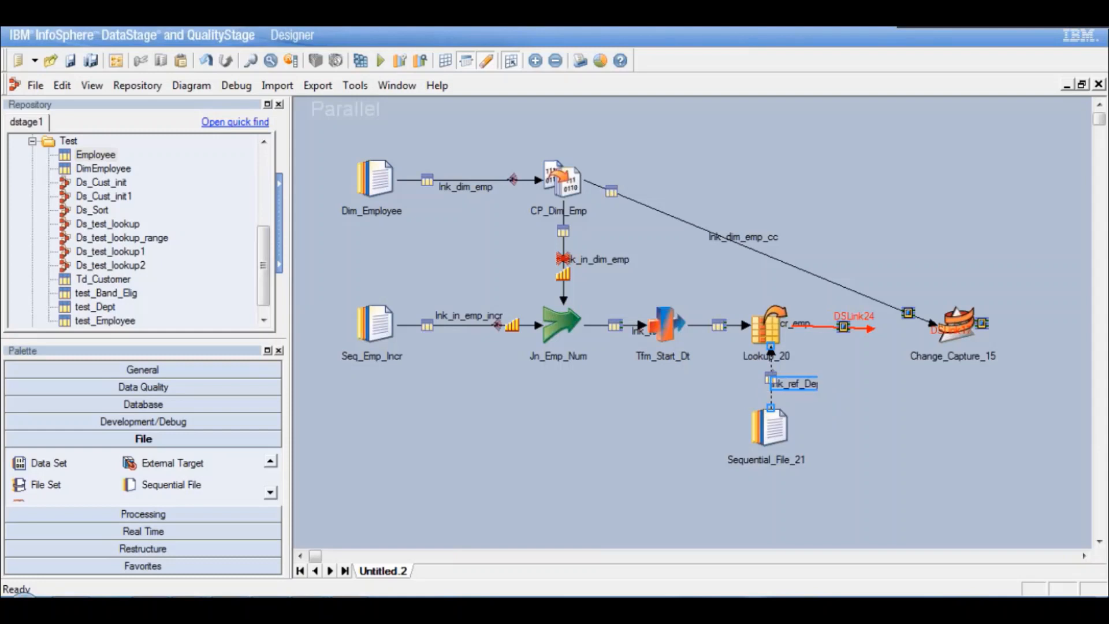
Rename the department Sequential File stage as Seq_ref_Dept
left_click(774, 428)
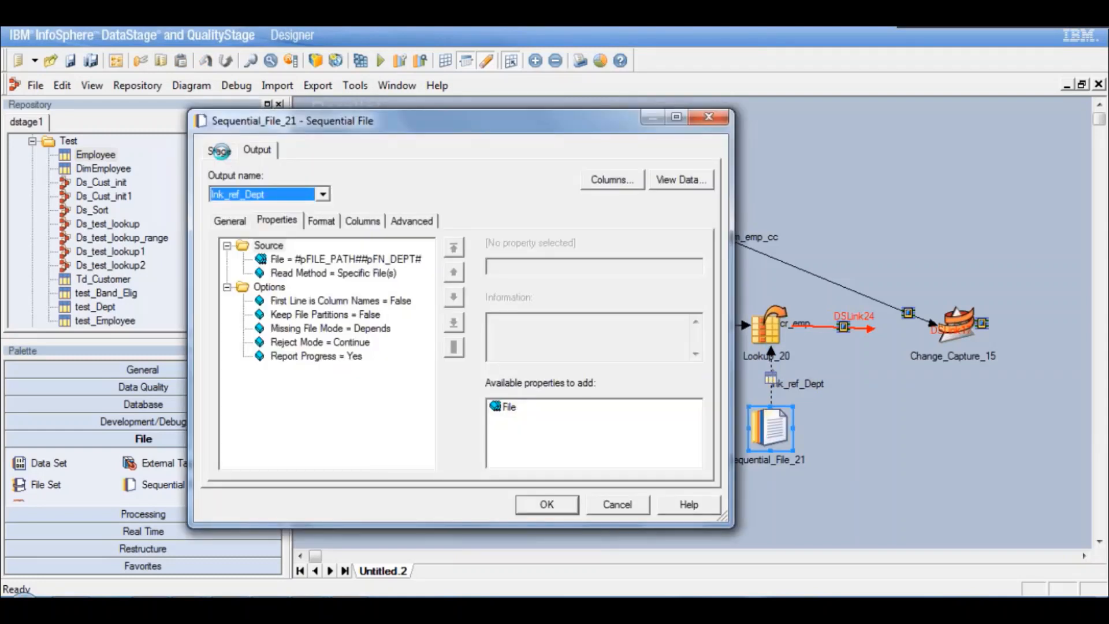
left_click(220, 151)
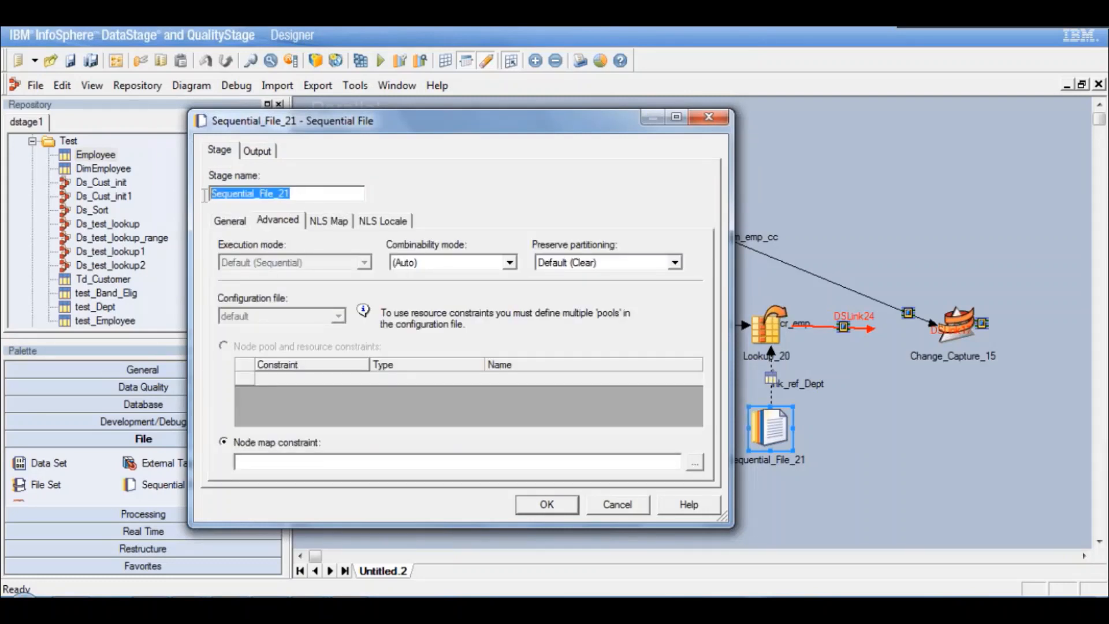
type("Seq_")
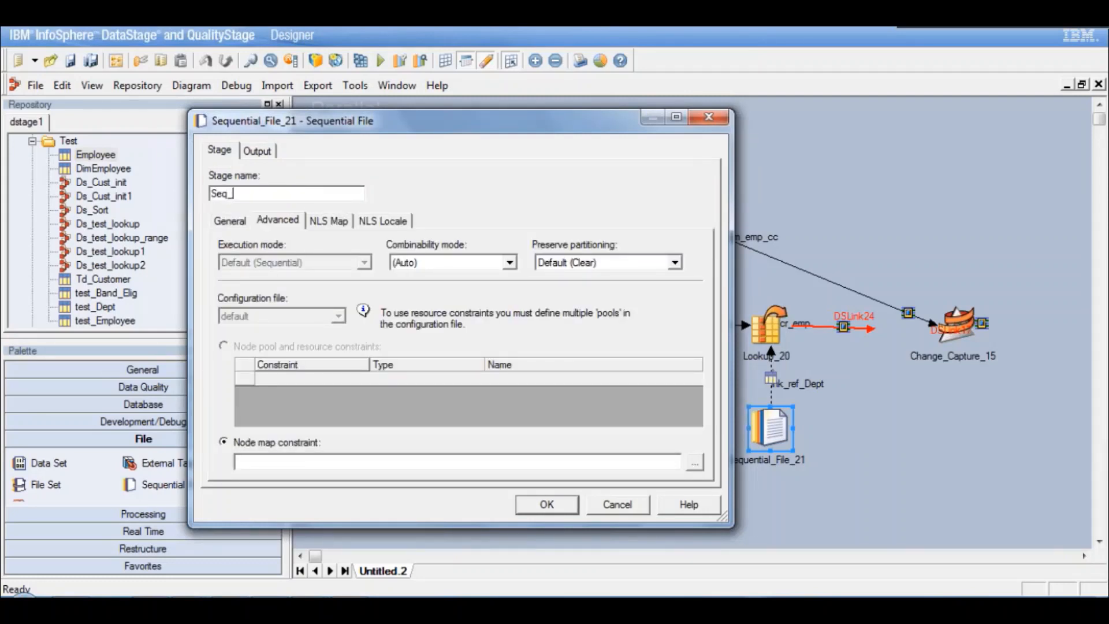
type("ref_Dept")
left_click(544, 506)
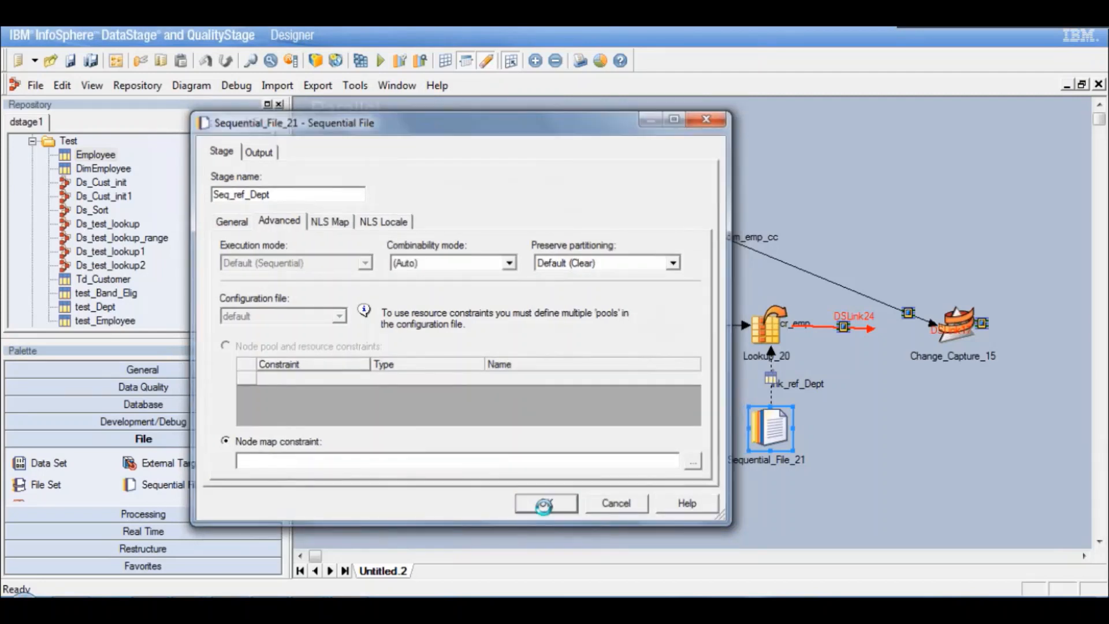
In the Lookup stage, make DEPT_NAME of lnk_ref_Dept a key field matched to the DEPT column of lnk_incr_emp
left_click(768, 334)
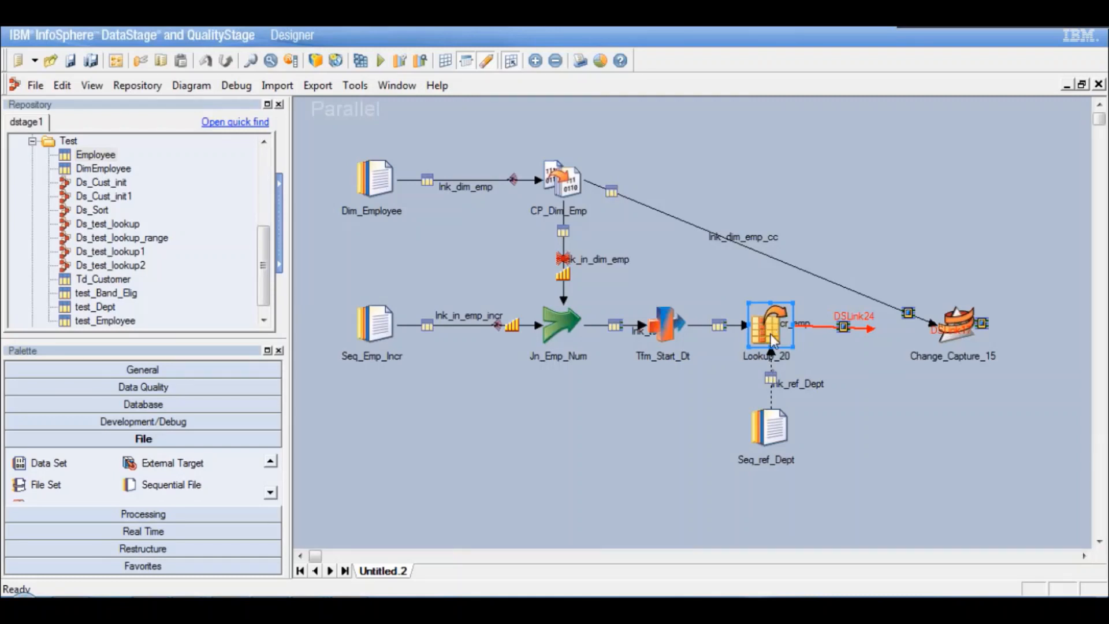
double_click(774, 340)
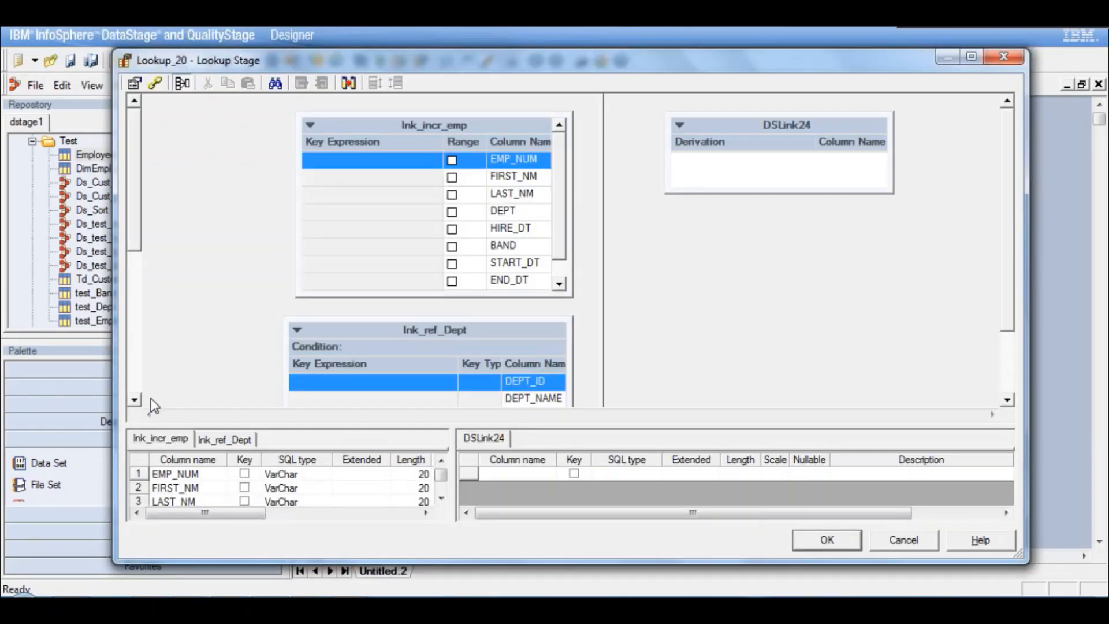
left_click(135, 400)
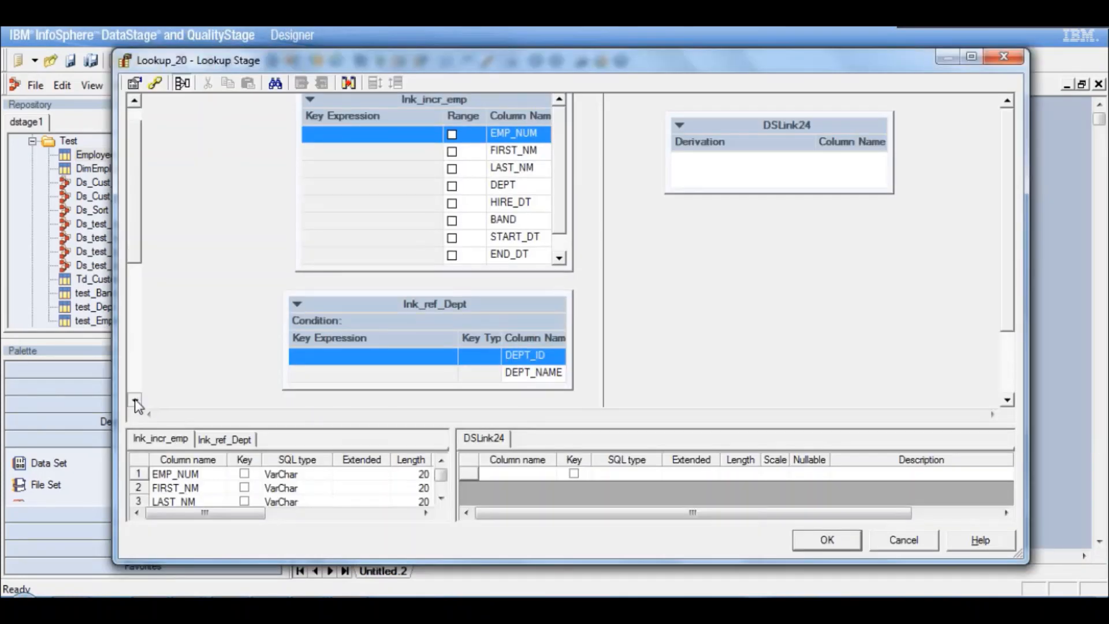
left_click(532, 180)
left_click(513, 179)
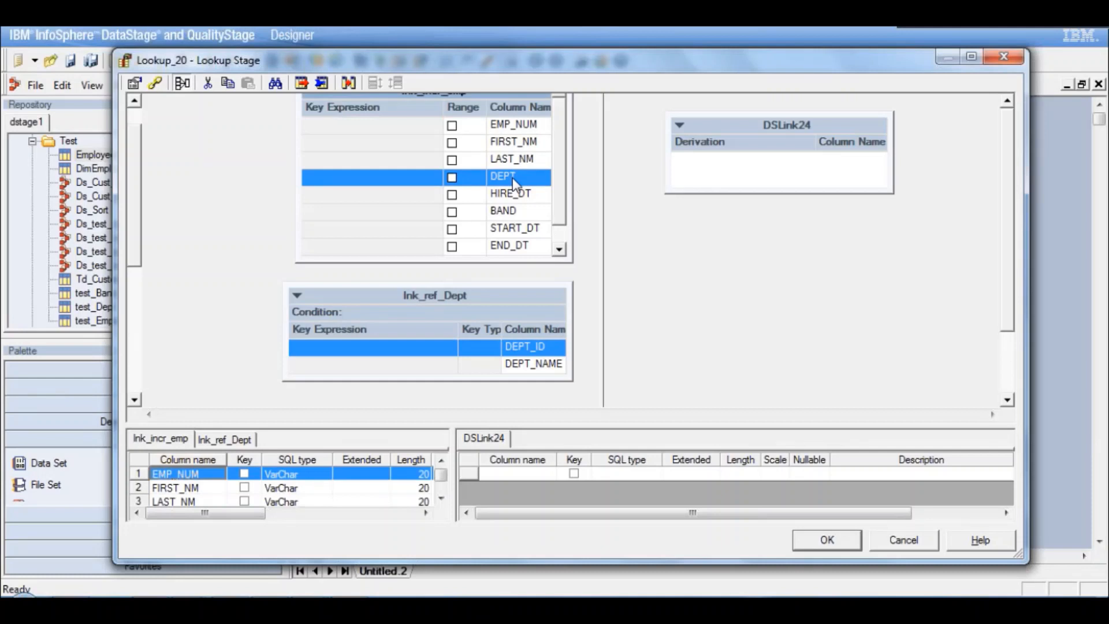
left_click_drag(512, 178, 300, 364)
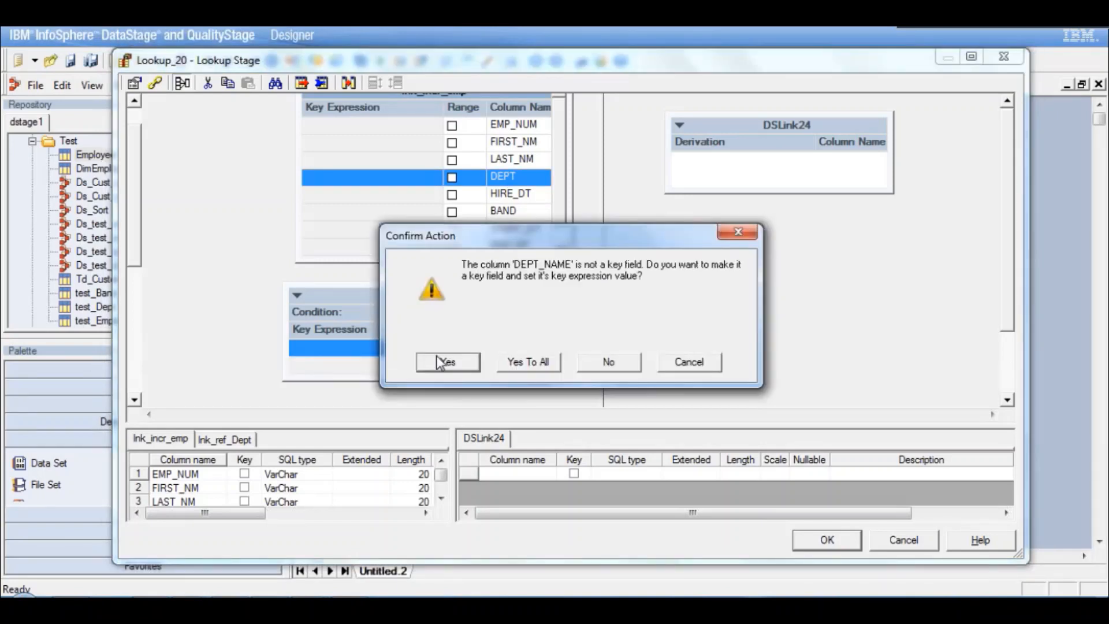
left_click(444, 363)
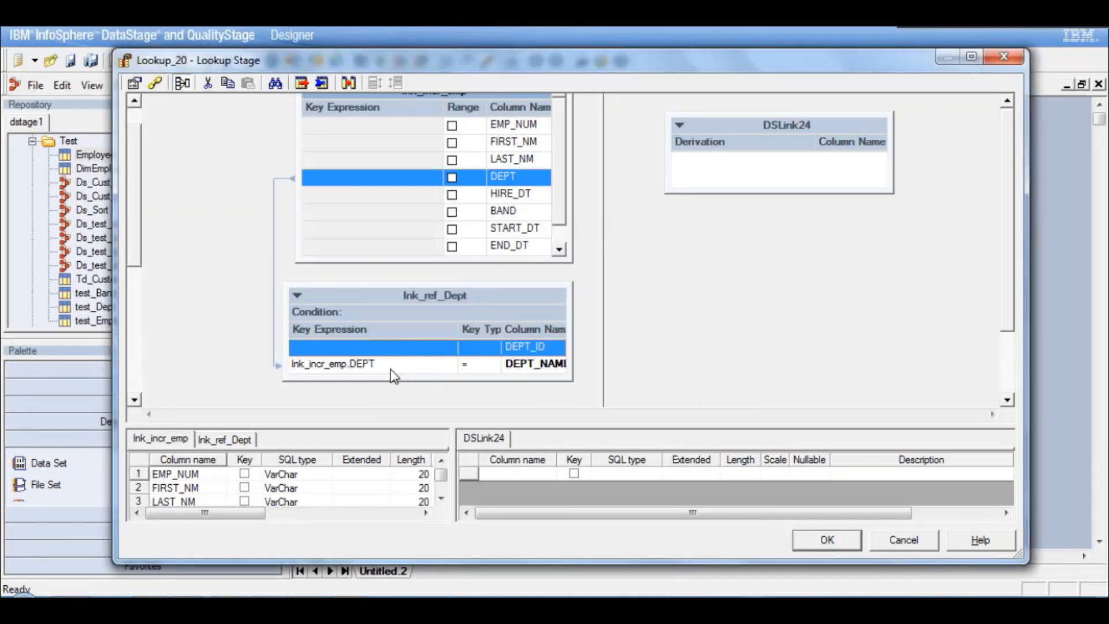
Set the lookup failure action for the lnk_ref_Dept link to Continue in the stage conditions
double_click(403, 313)
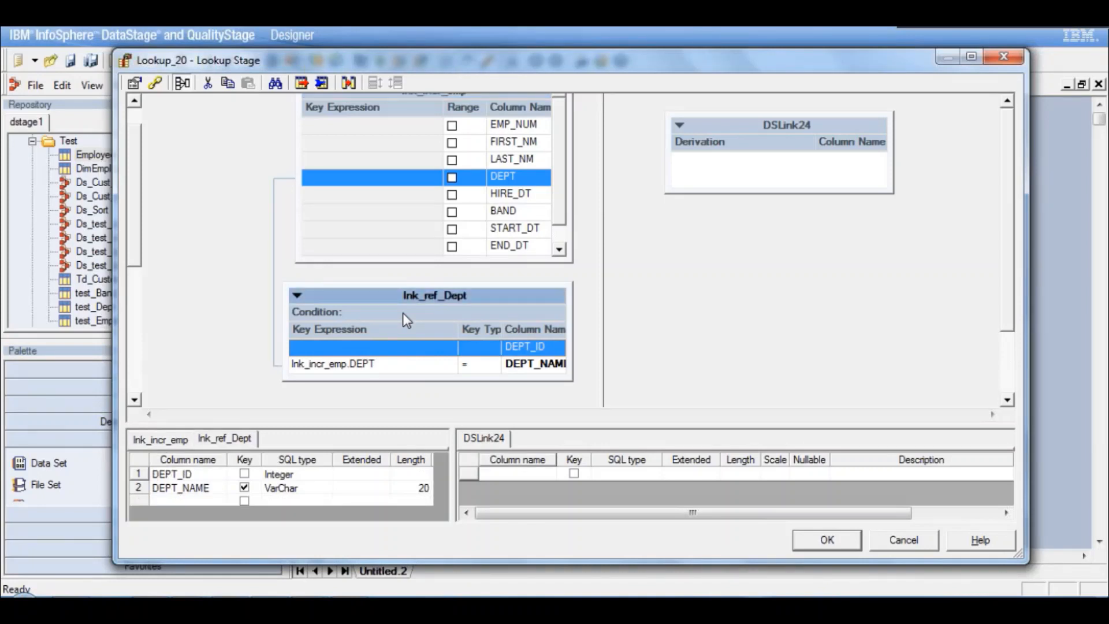
left_click(818, 255)
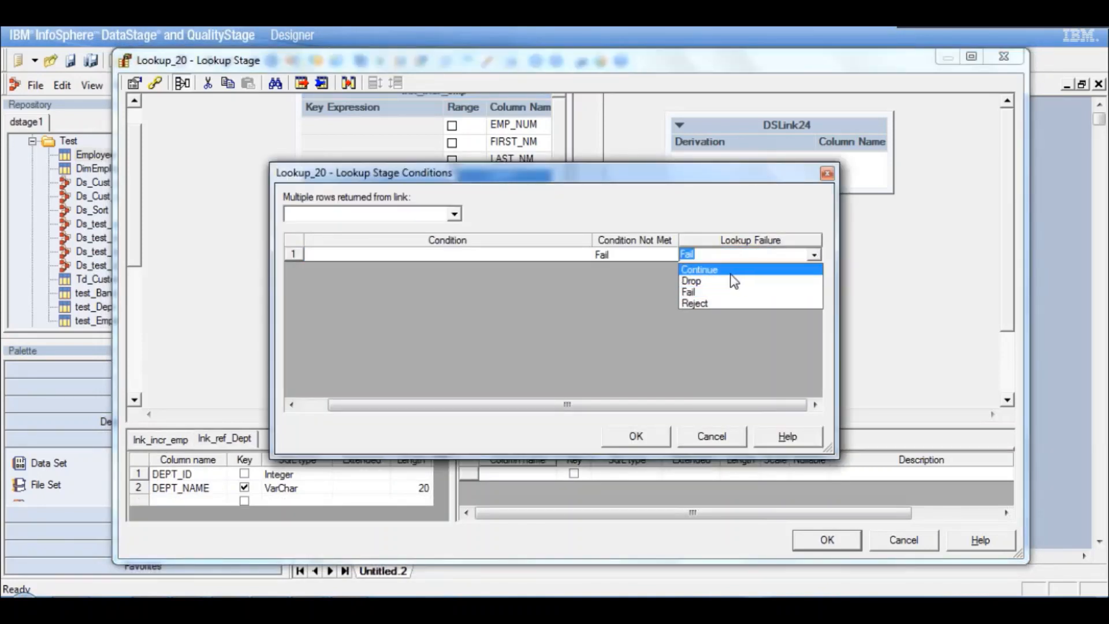
left_click(730, 271)
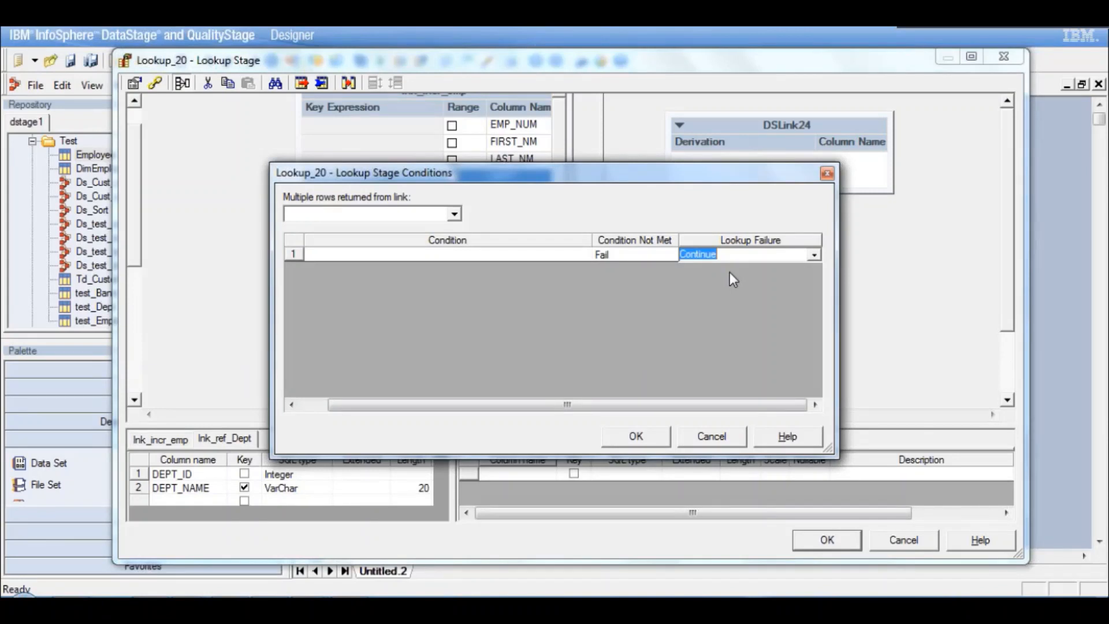
left_click(647, 434)
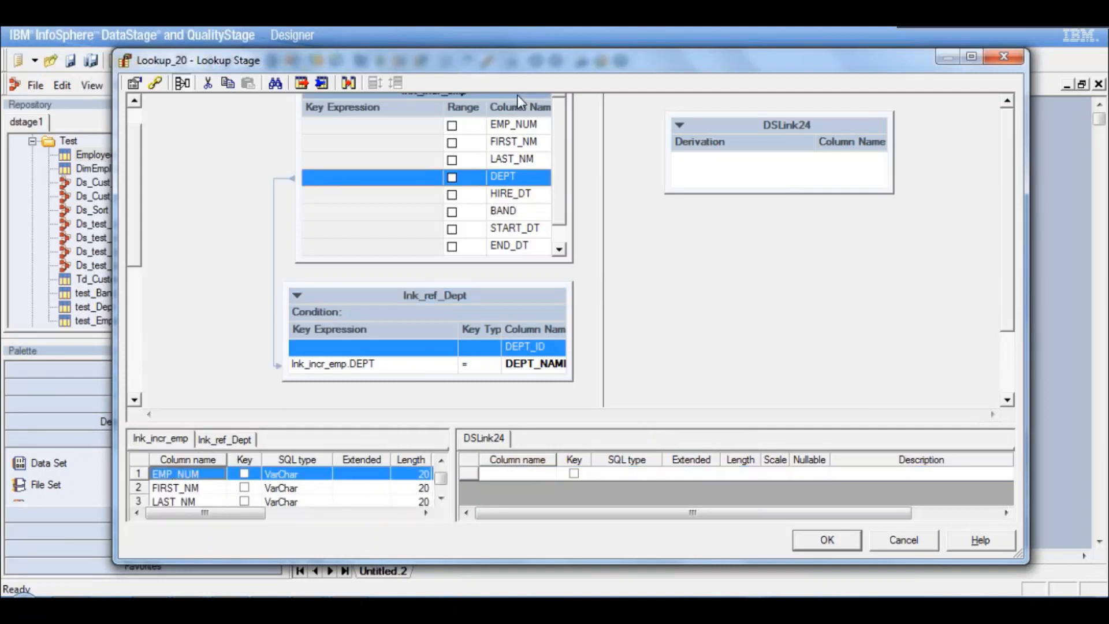
Map all lnk_incr_emp columns and the DEPT_ID column of lnk_ref_Dept to the output link DSLink24
left_click_drag(518, 95, 517, 94)
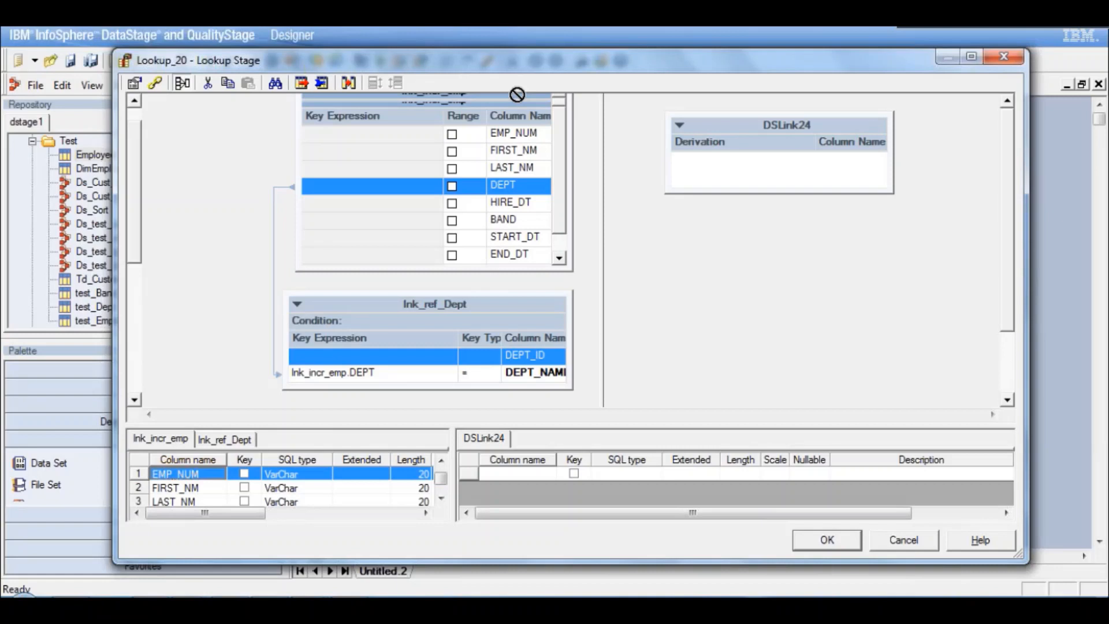
left_click_drag(517, 94, 691, 158)
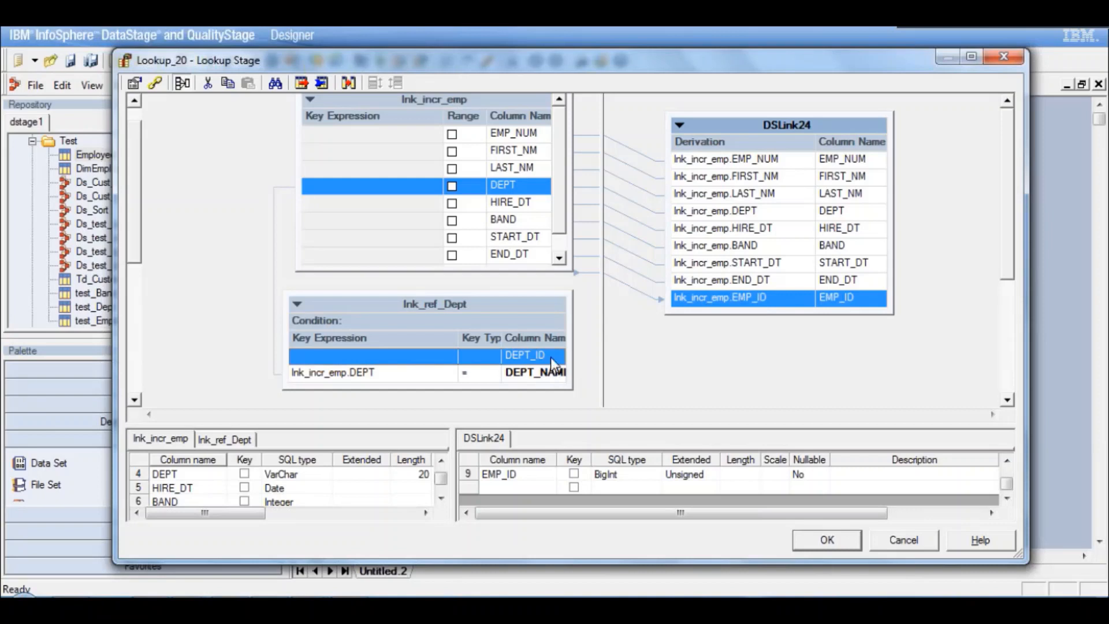
left_click_drag(550, 357, 826, 305)
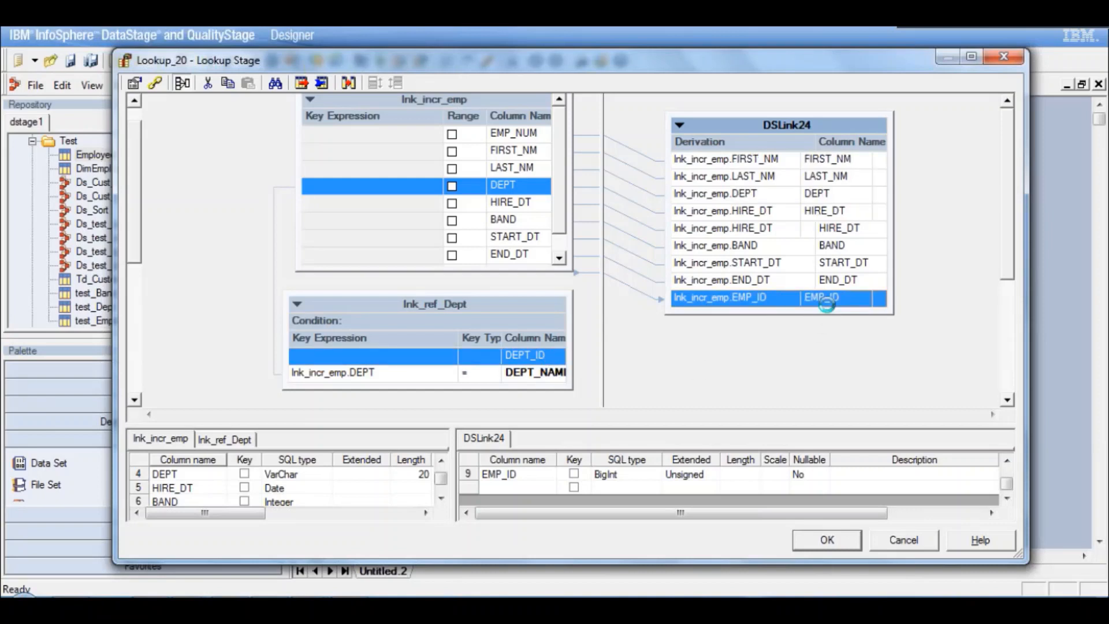
Delete the DEPT column from the DSLink24 output and accept the Lookup stage settings
left_click(820, 198)
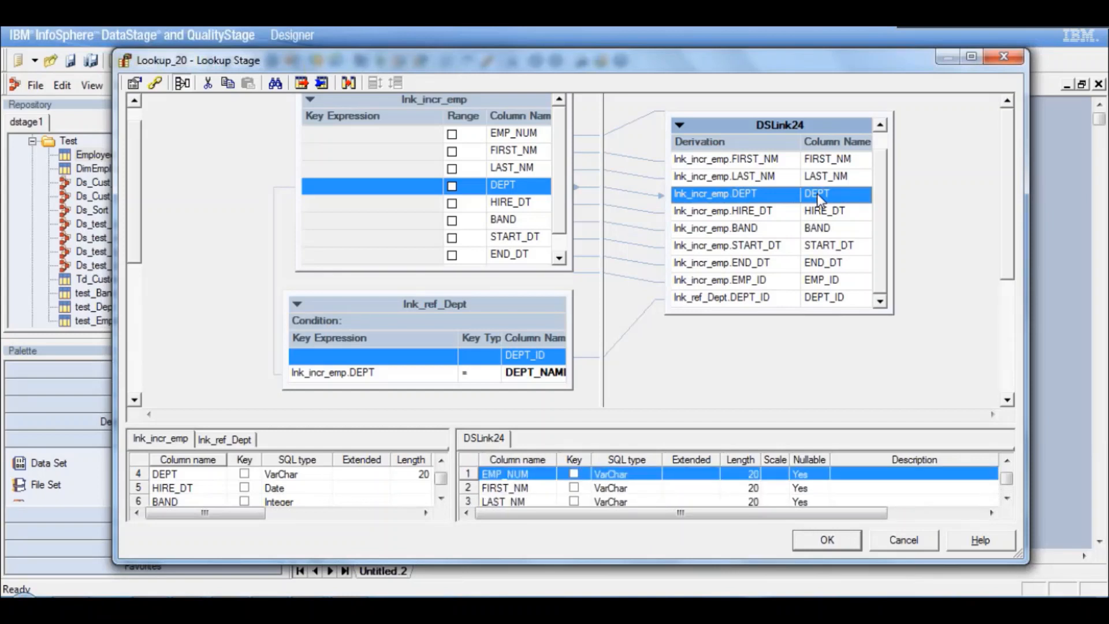
right_click(818, 196)
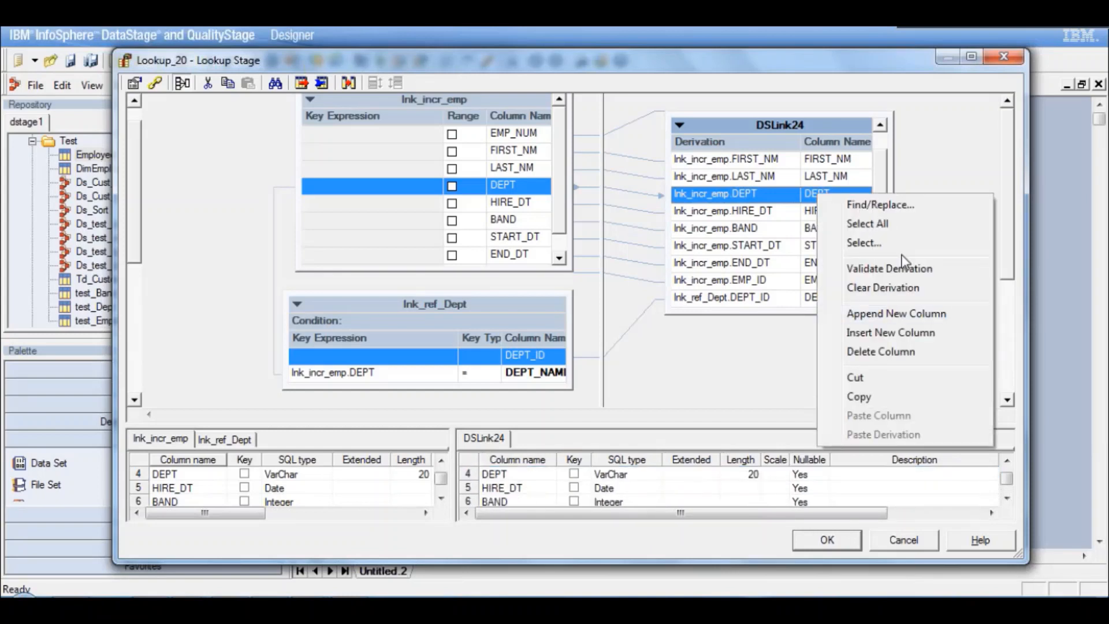
left_click(893, 353)
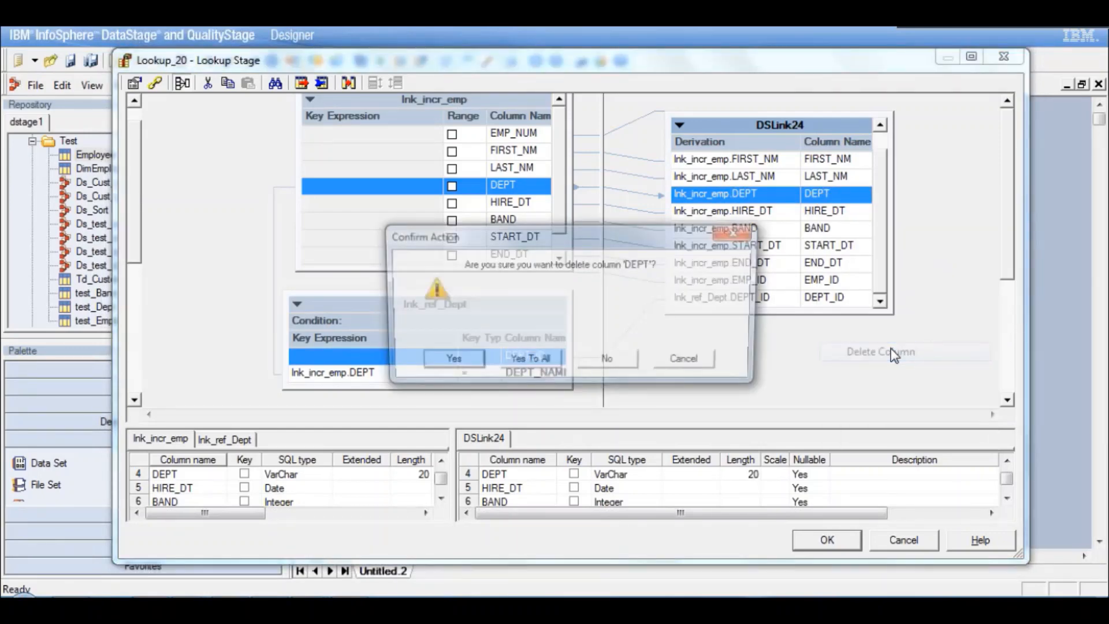
key("Return")
left_click(827, 540)
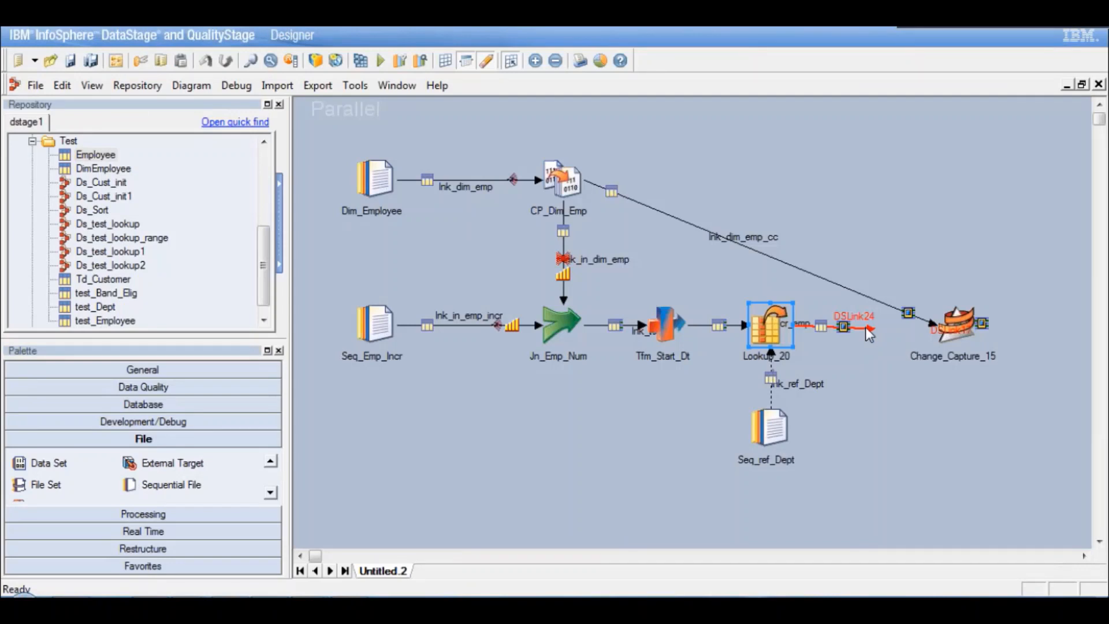
Rename the Lookup_20 stage to Lkp_Dept in its stage properties and accept the Lookup stage settings
left_click(866, 327)
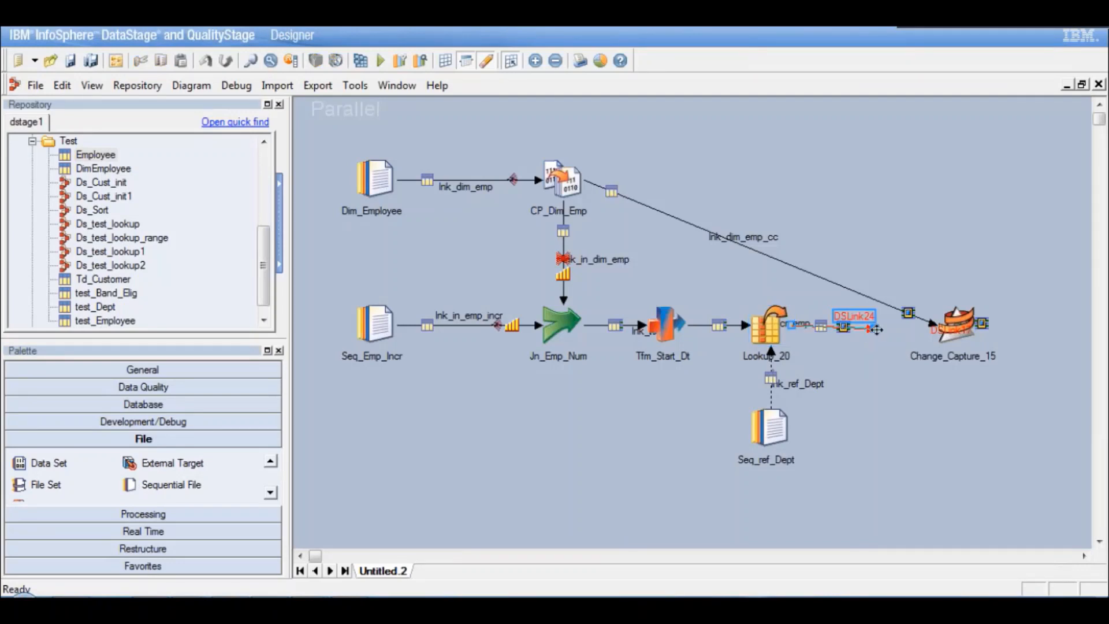
left_click(762, 327)
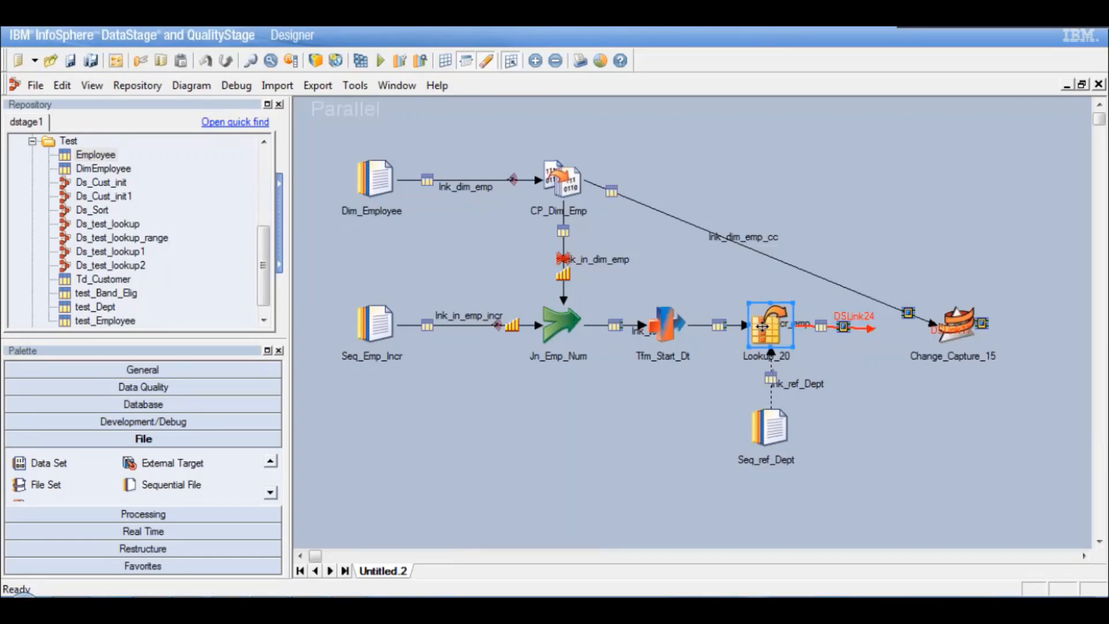
double_click(779, 330)
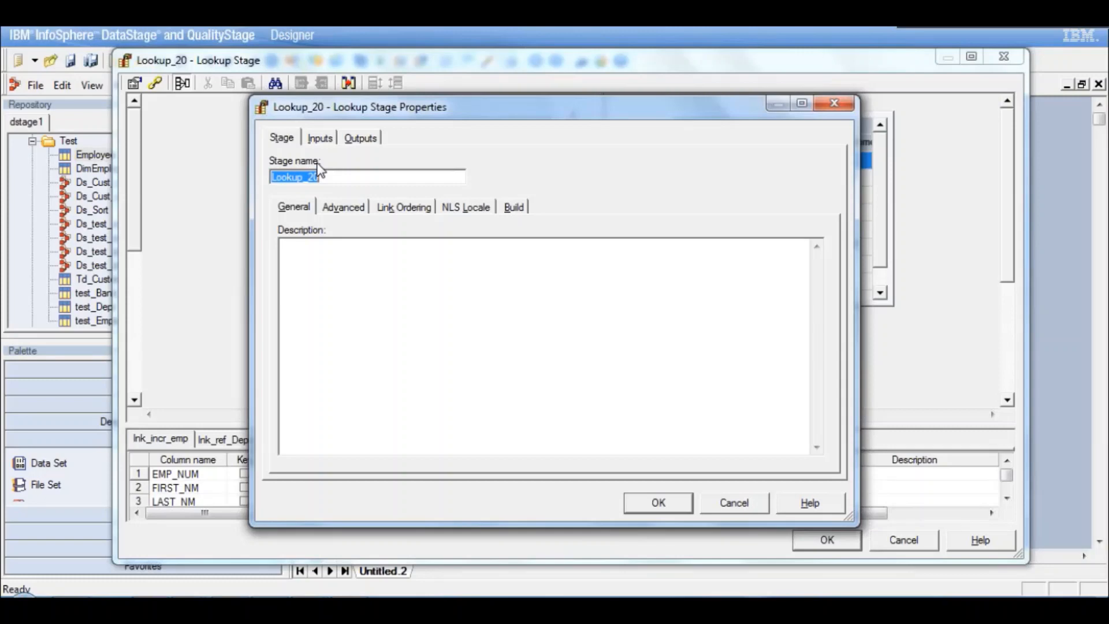
type("Lkp_Dept")
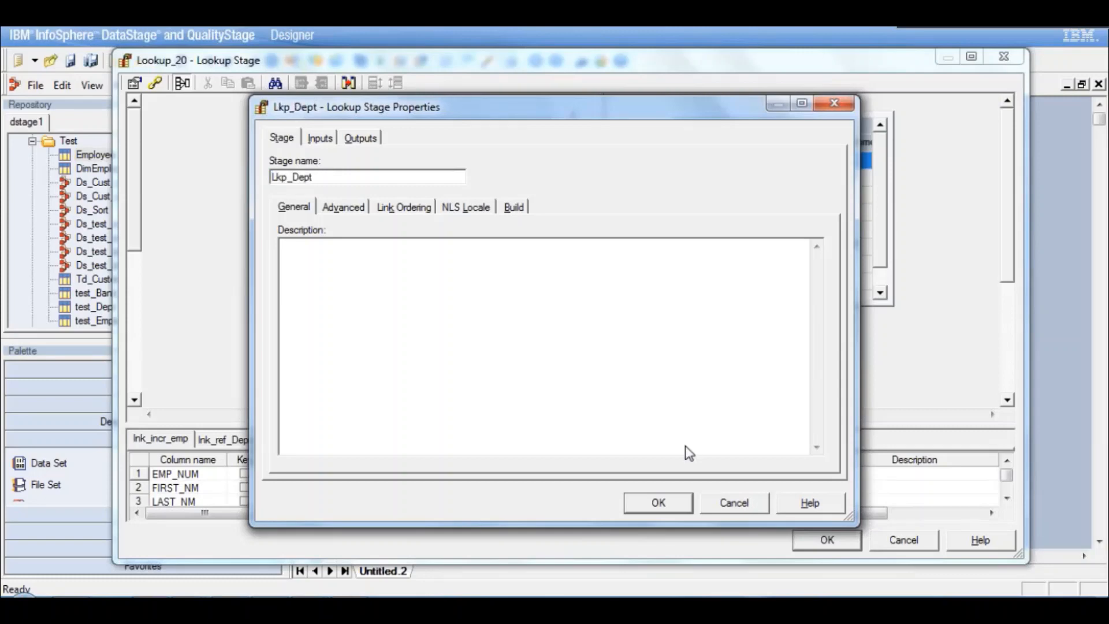
left_click(658, 503)
left_click(827, 539)
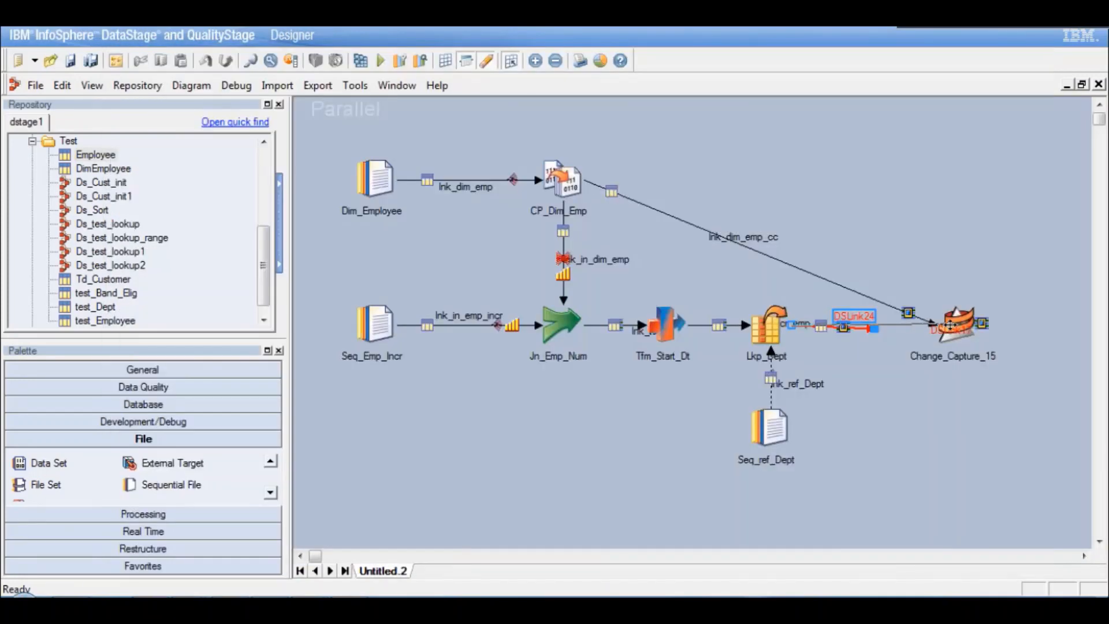
Attach the DSLink24 link to the Change_Capture_15 stage and move that stage closer to Lkp_Dept
left_click(964, 326)
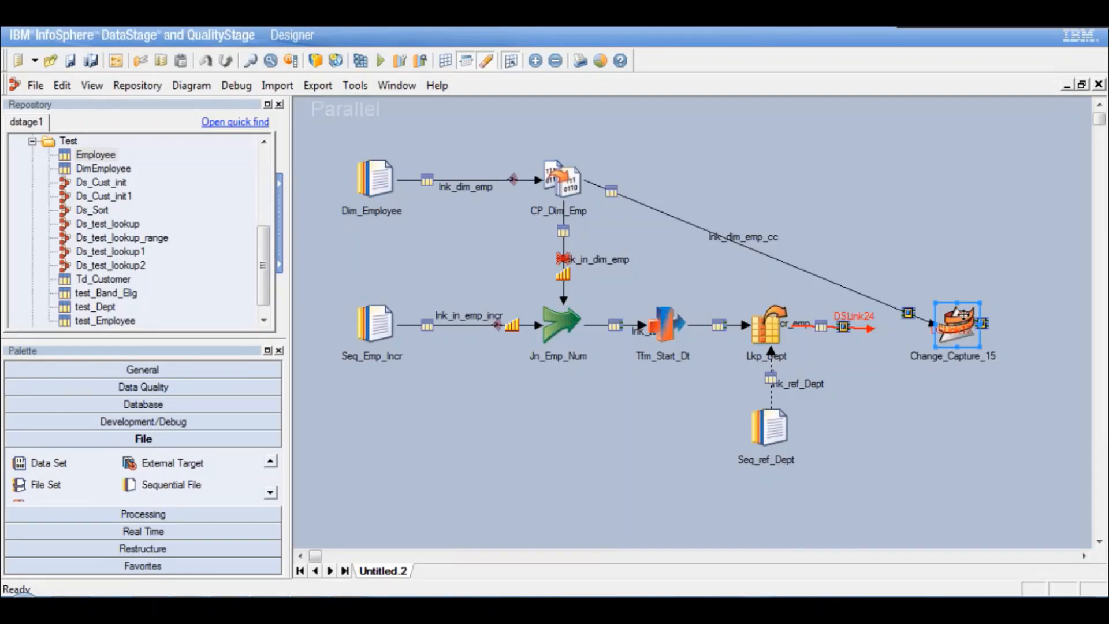
left_click_drag(964, 315, 899, 311)
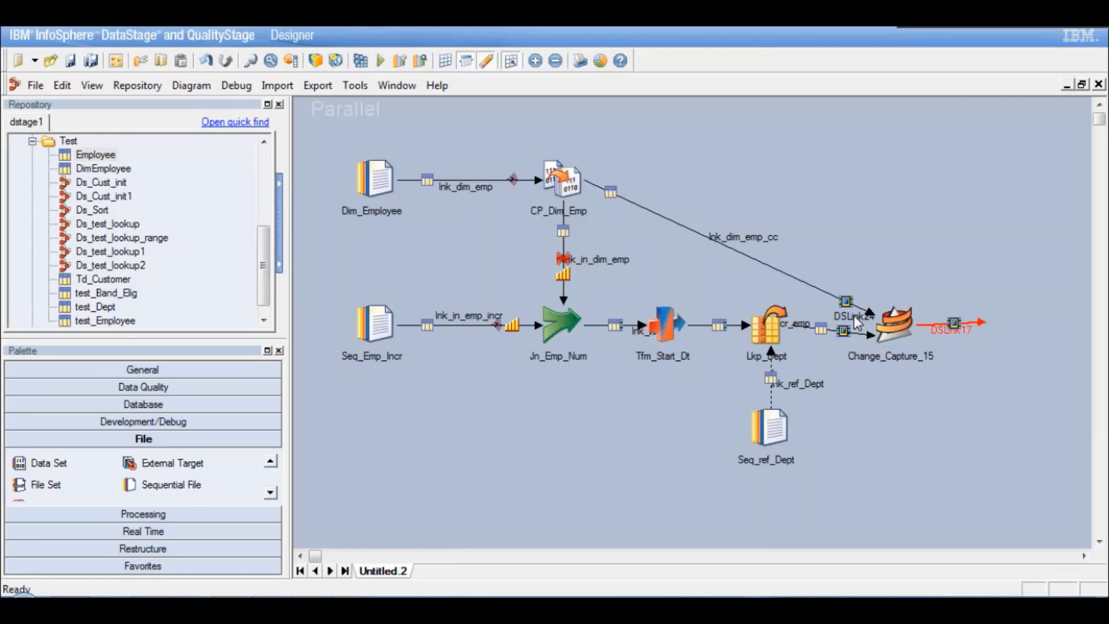
left_click(962, 327)
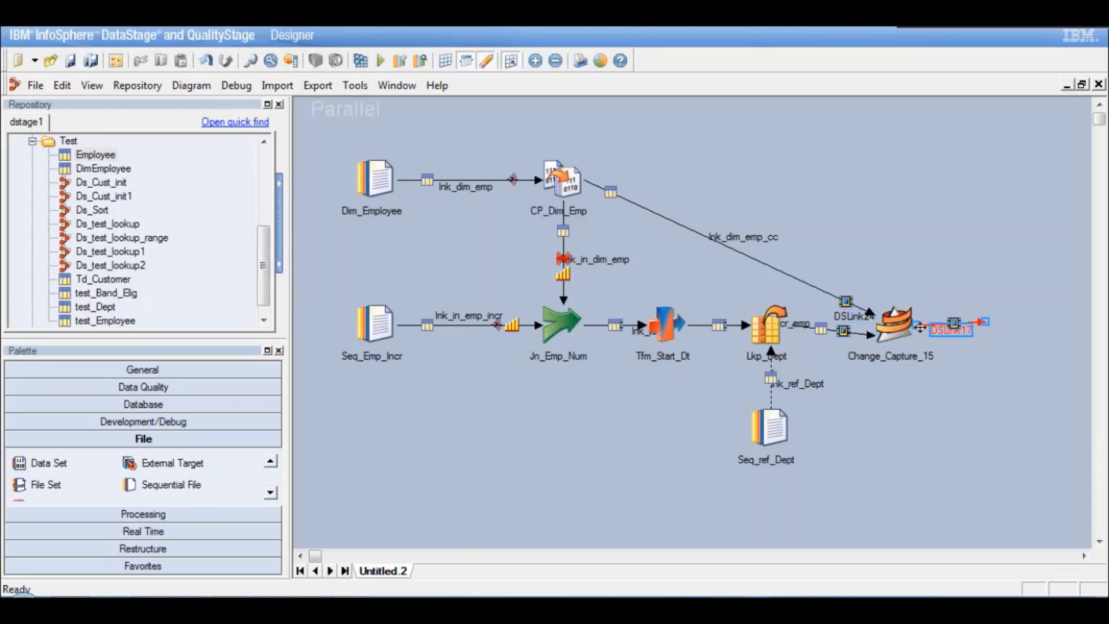
Move the lnk_incr_emp label above its own link and rename the DSLink24 link to lnk_lkp_data
left_click(856, 321)
left_click_drag(803, 323, 743, 316)
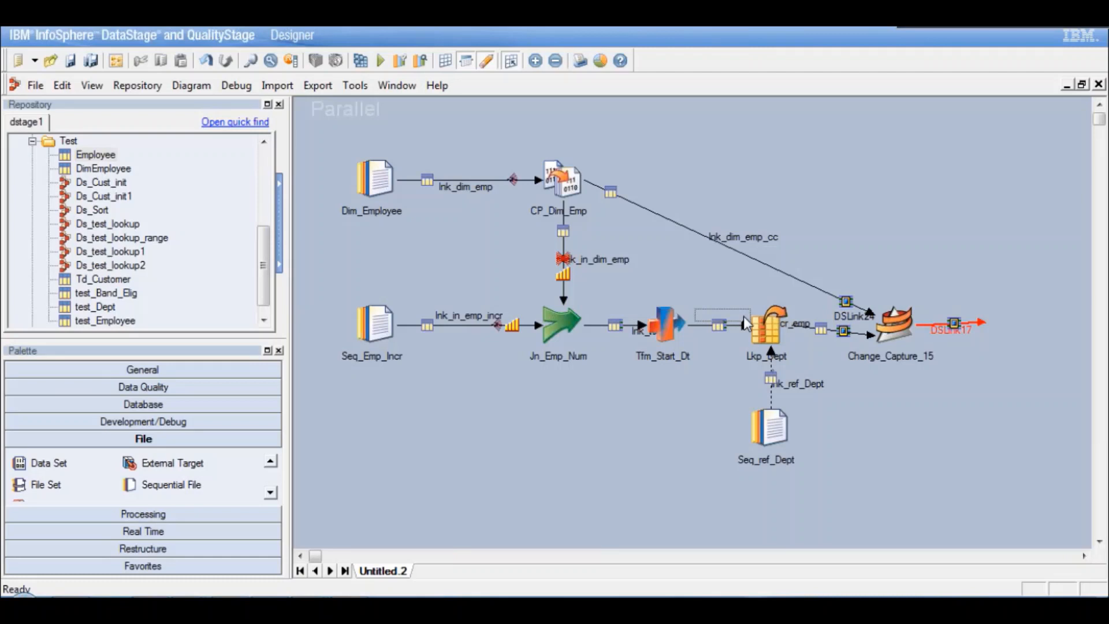
left_click(852, 316)
right_click(852, 317)
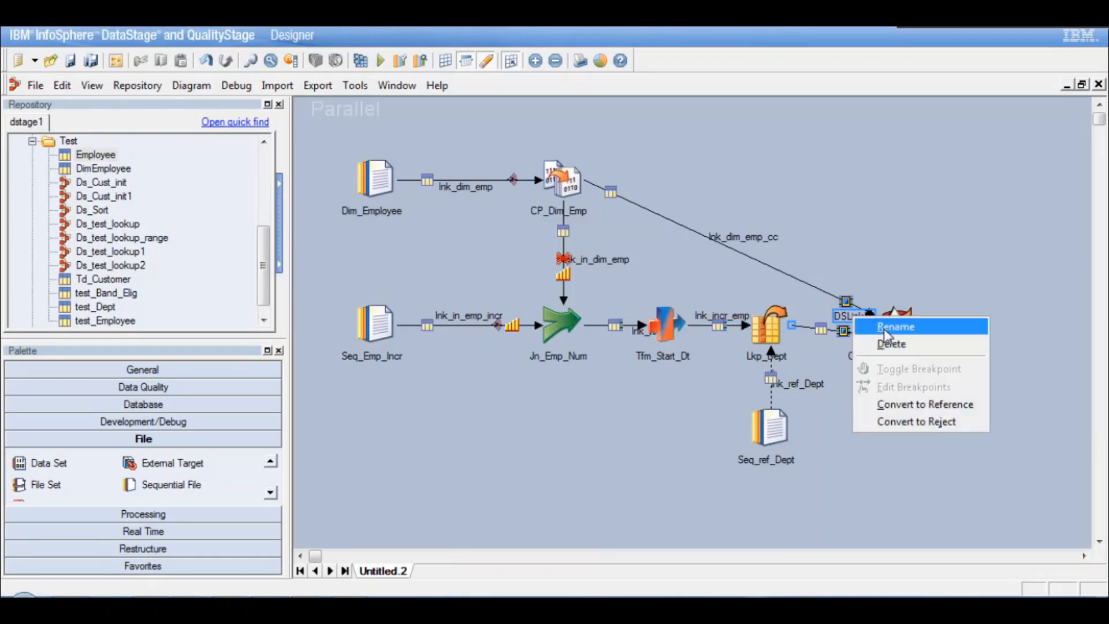
left_click(884, 327)
type("lnk")
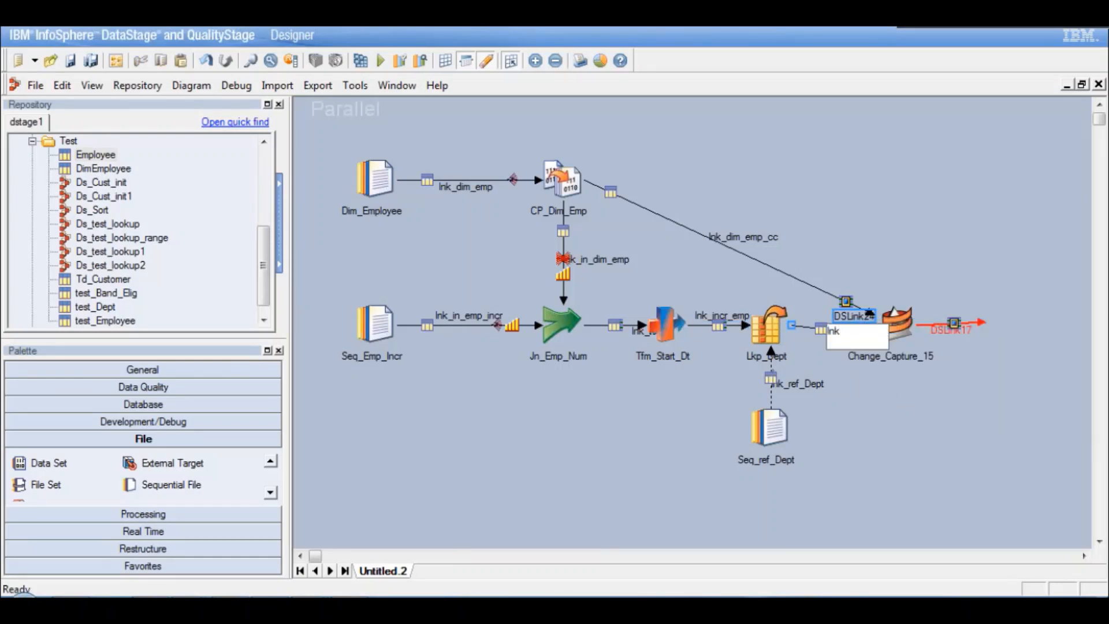
type("_lkp_data")
key("Return")
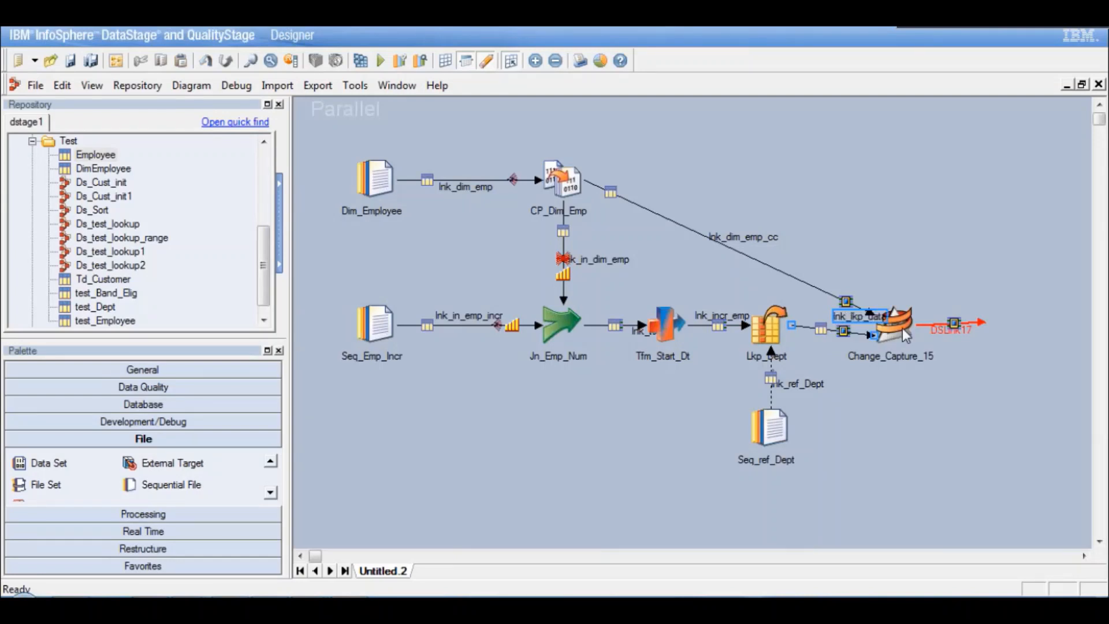
Name the Change Capture stage CC_Emp_Dim and set its change key to the EMP_NUM column
left_click(905, 335)
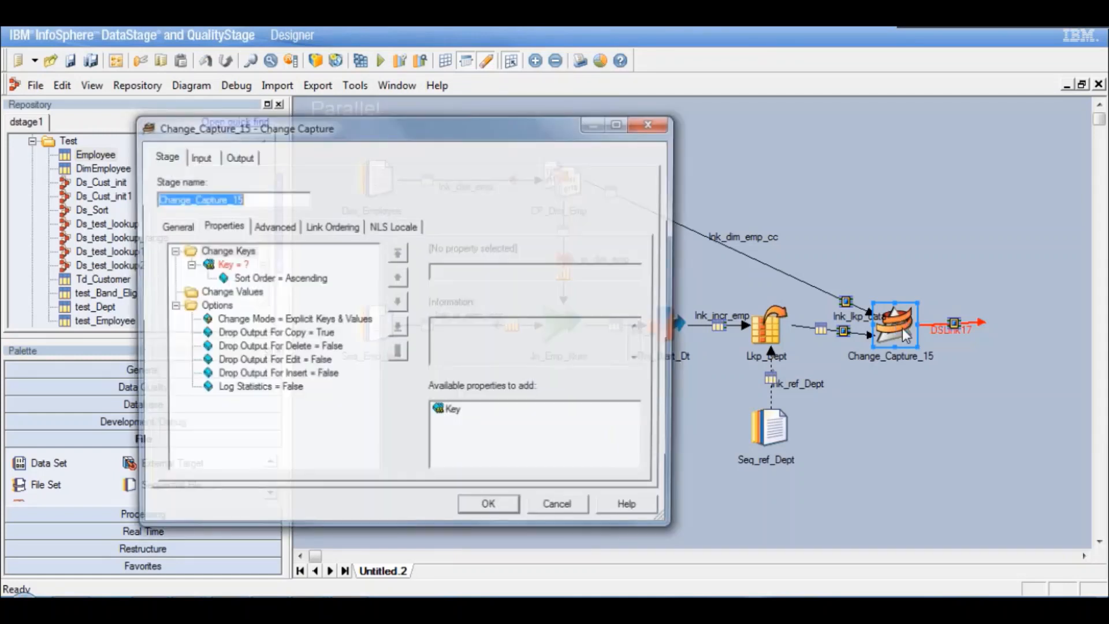
type("CC_Emp_Dim")
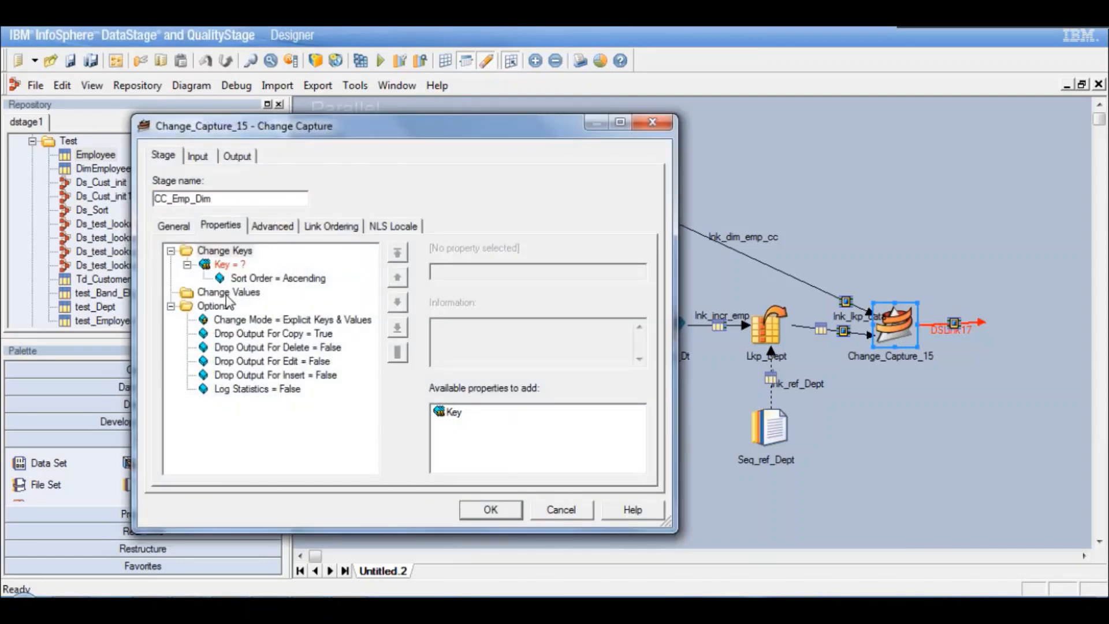
left_click(228, 264)
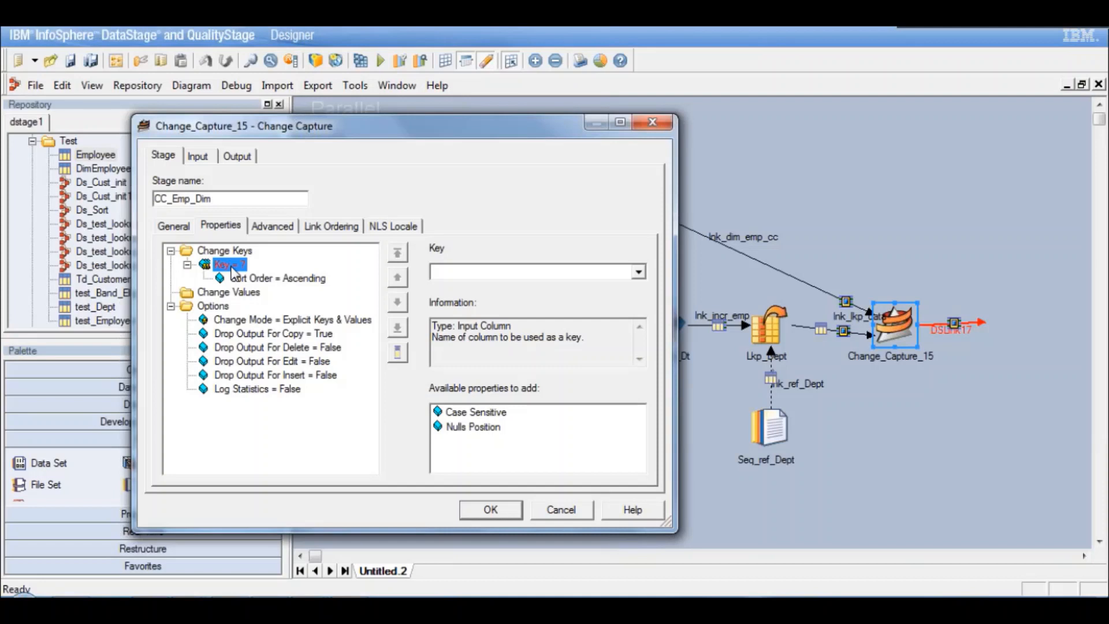
left_click(639, 272)
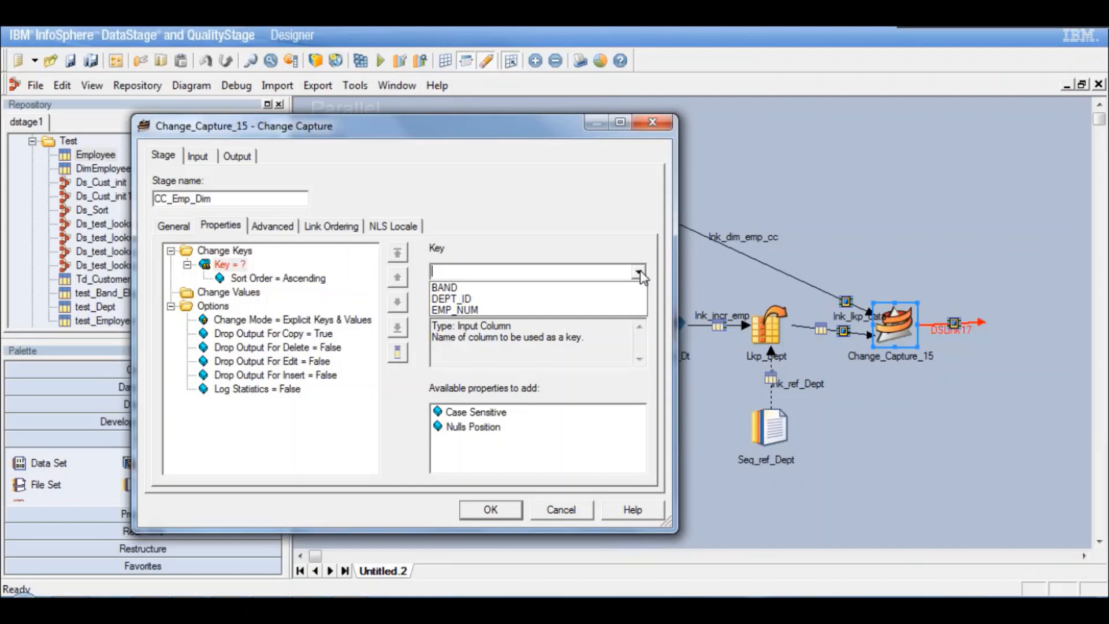
left_click(245, 263)
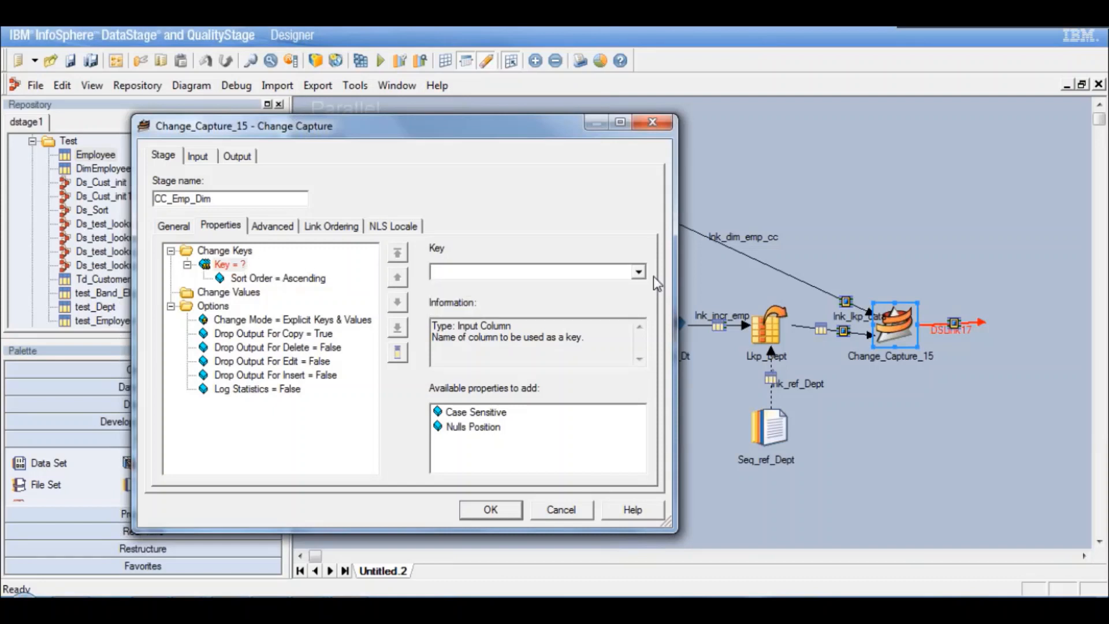
left_click(639, 272)
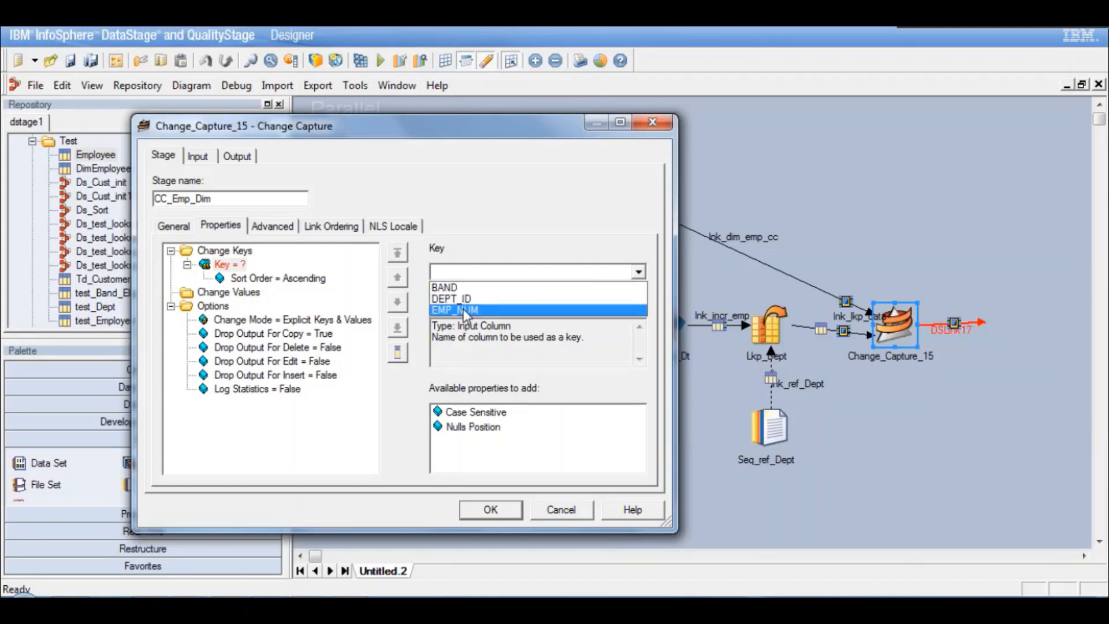
left_click(463, 309)
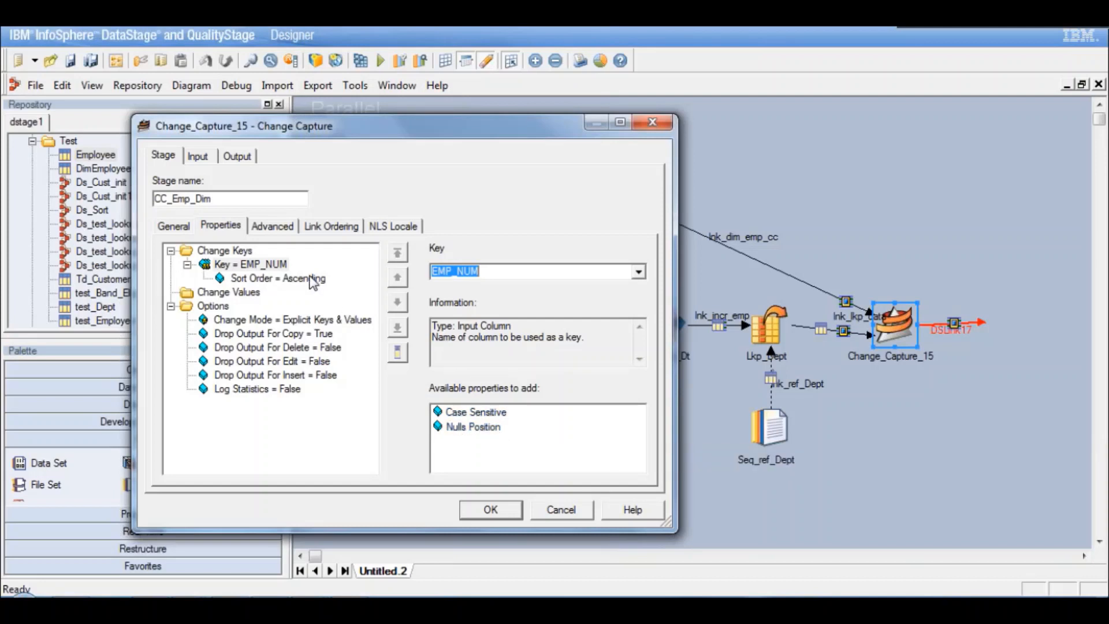
left_click(270, 267)
left_click(301, 281)
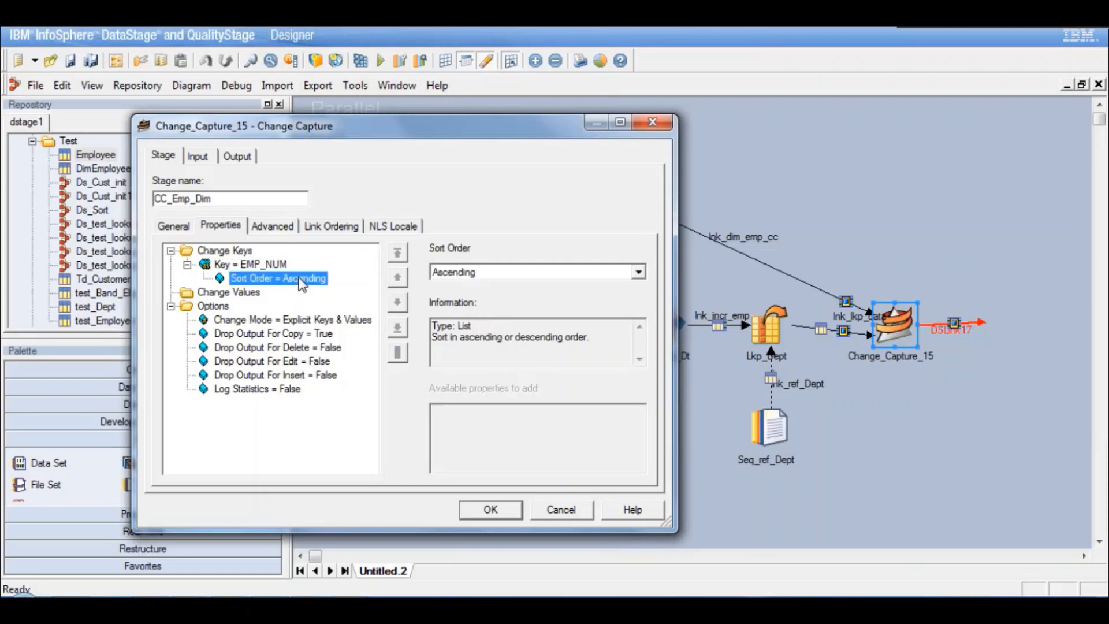
left_click(268, 264)
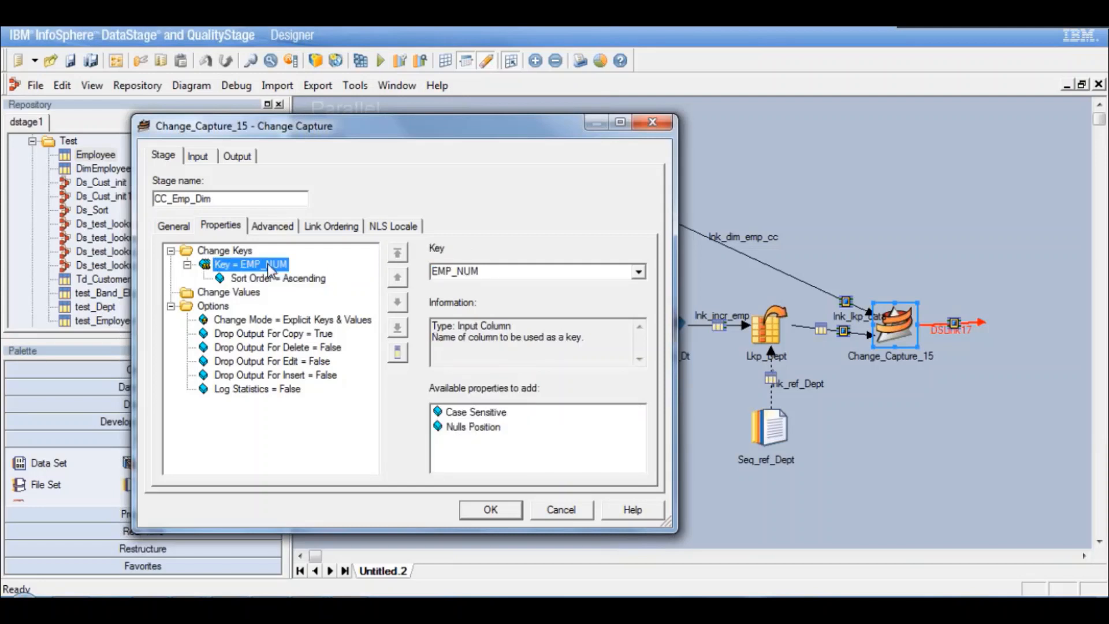
Add DEPT_ID and BAND as the change value columns of the Change Capture stage
left_click(241, 293)
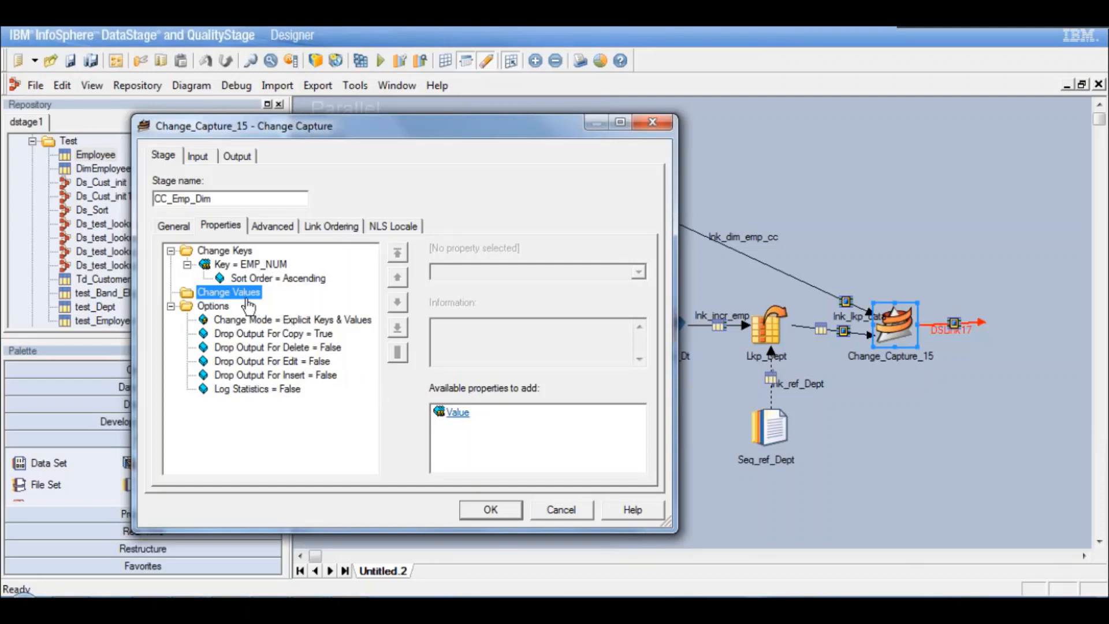
left_click(462, 415)
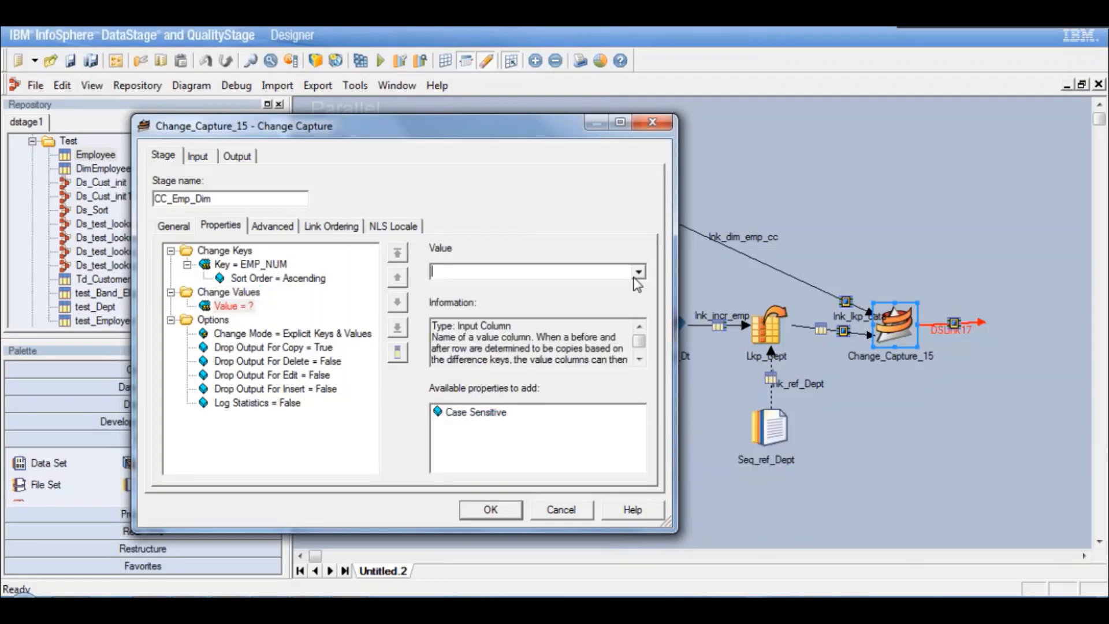
left_click(635, 275)
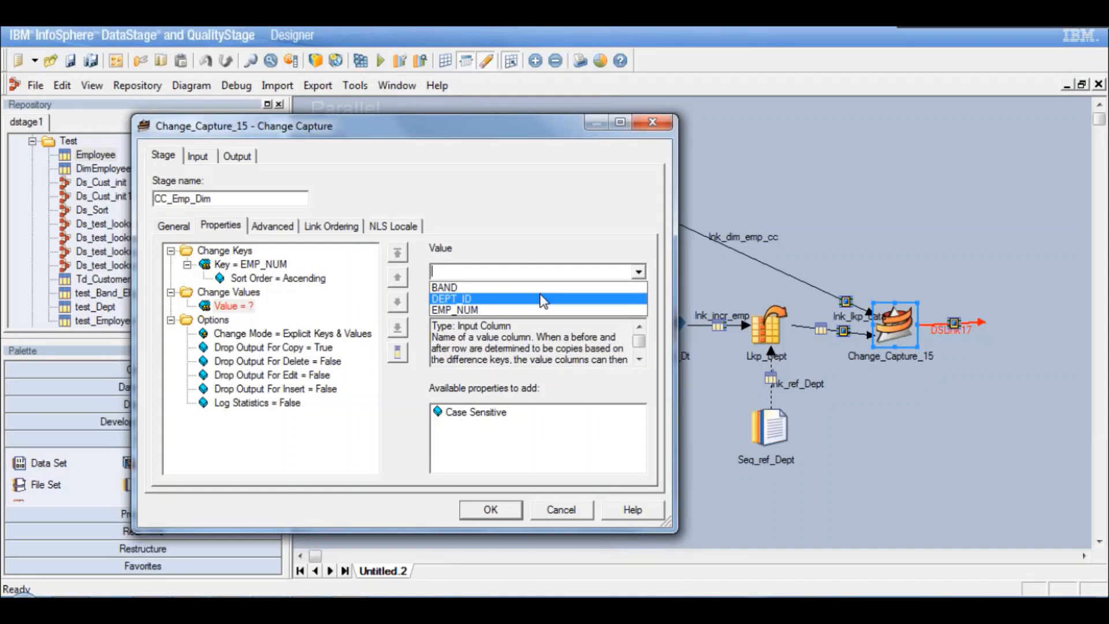
left_click(494, 300)
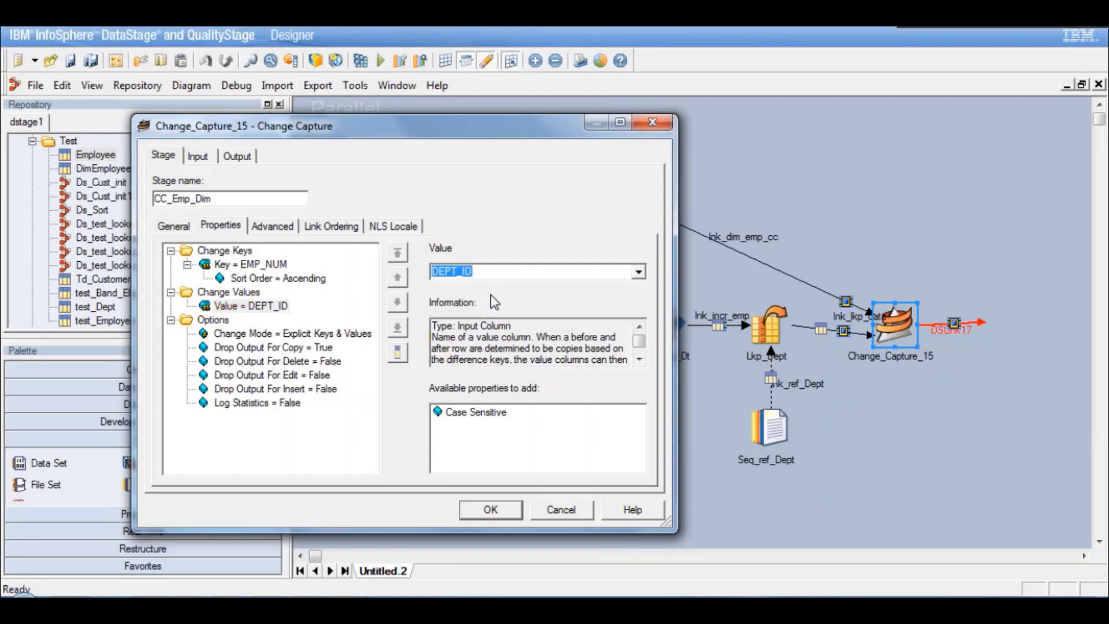
left_click(219, 292)
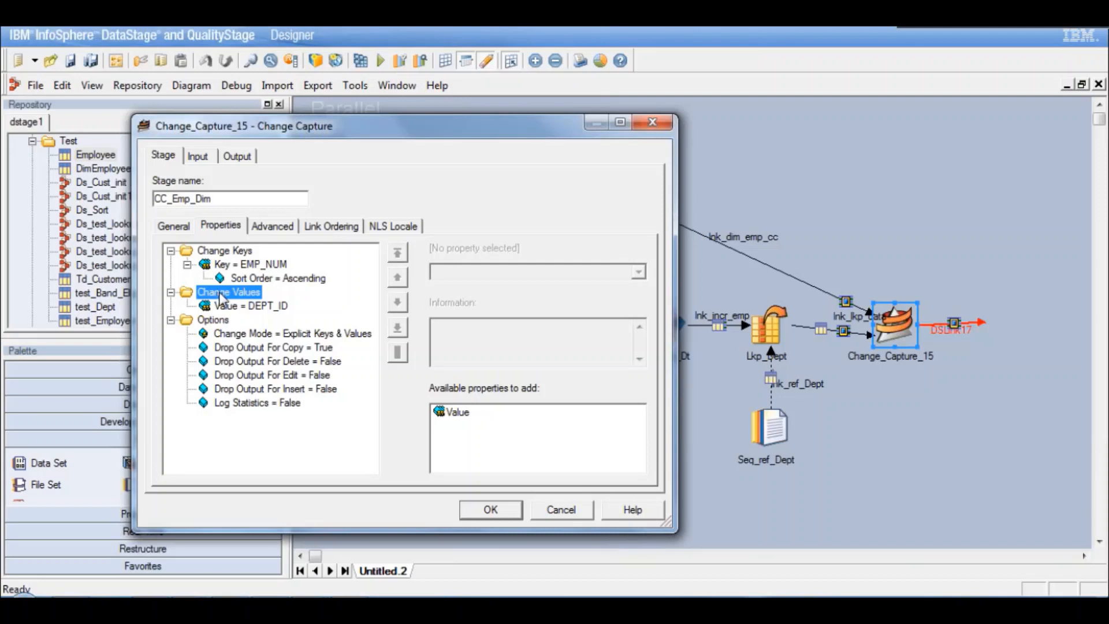
double_click(459, 413)
left_click(639, 272)
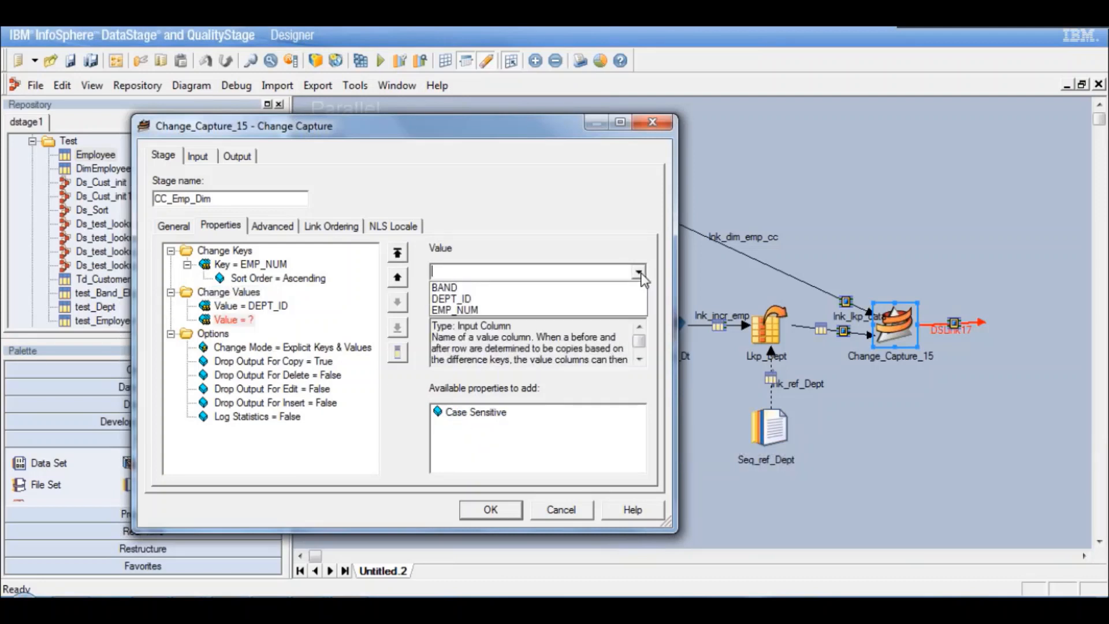
left_click(537, 284)
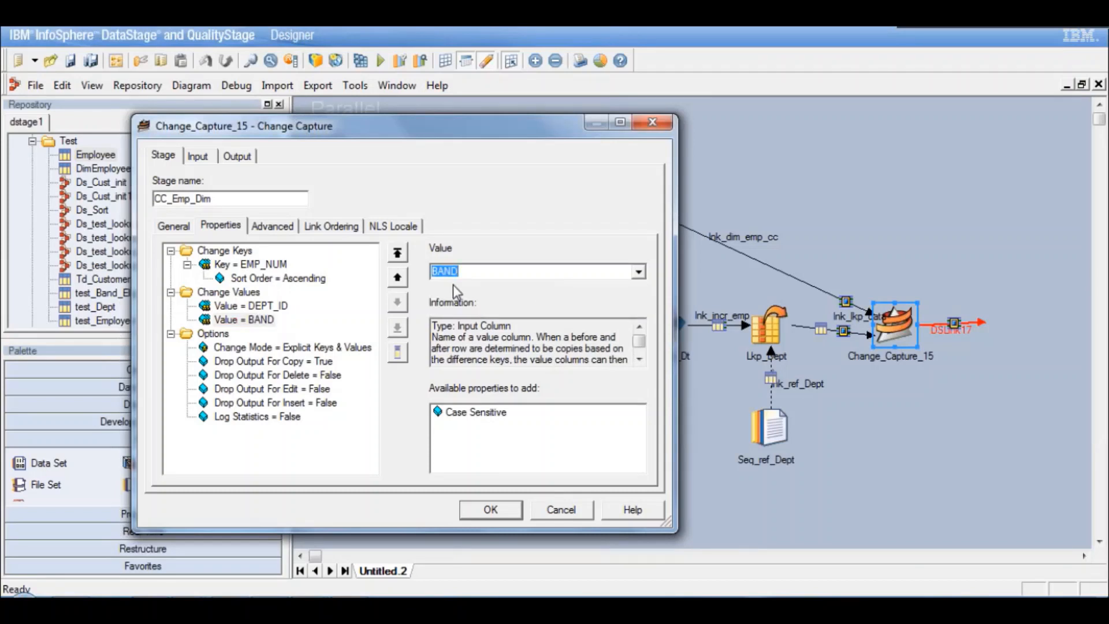
left_click(241, 293)
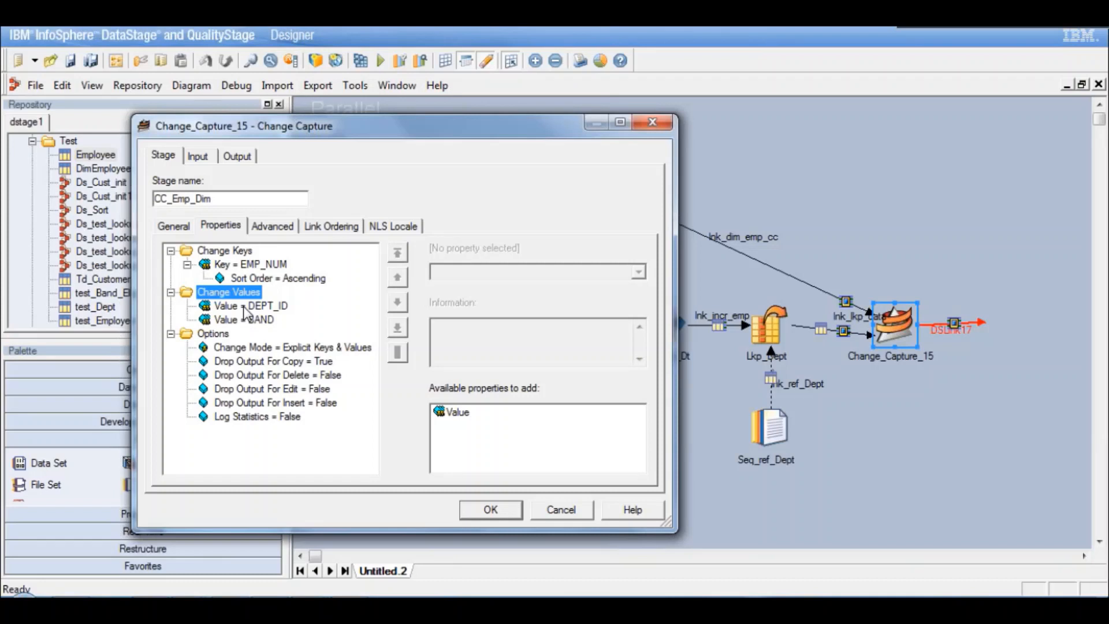
Review the change mode and copy options, and set Drop Output For Delete to True
left_click(264, 348)
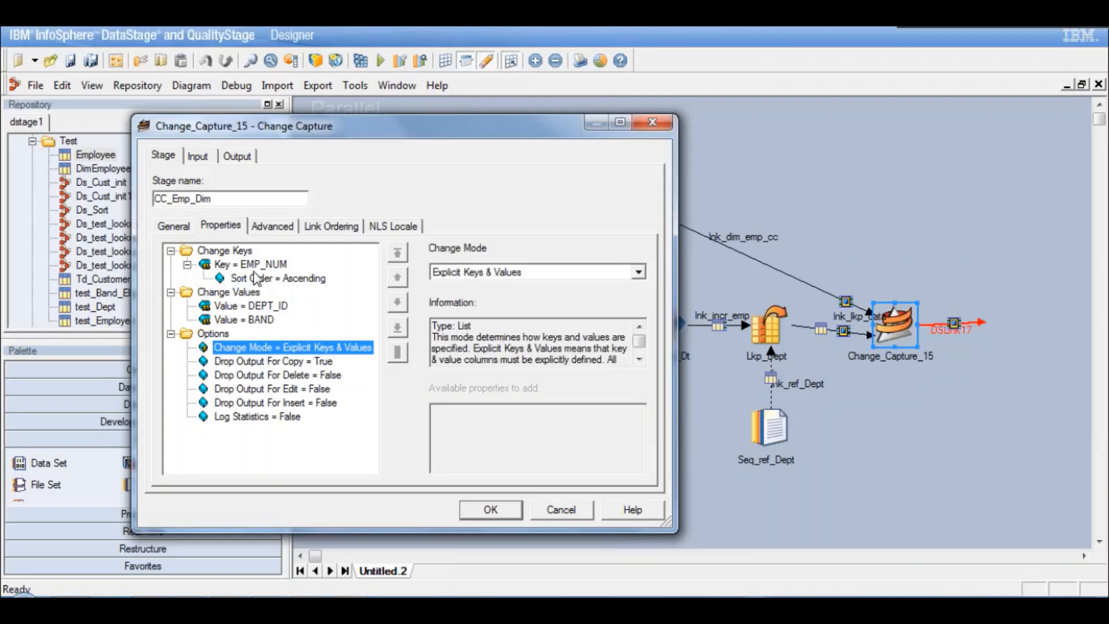
left_click(272, 364)
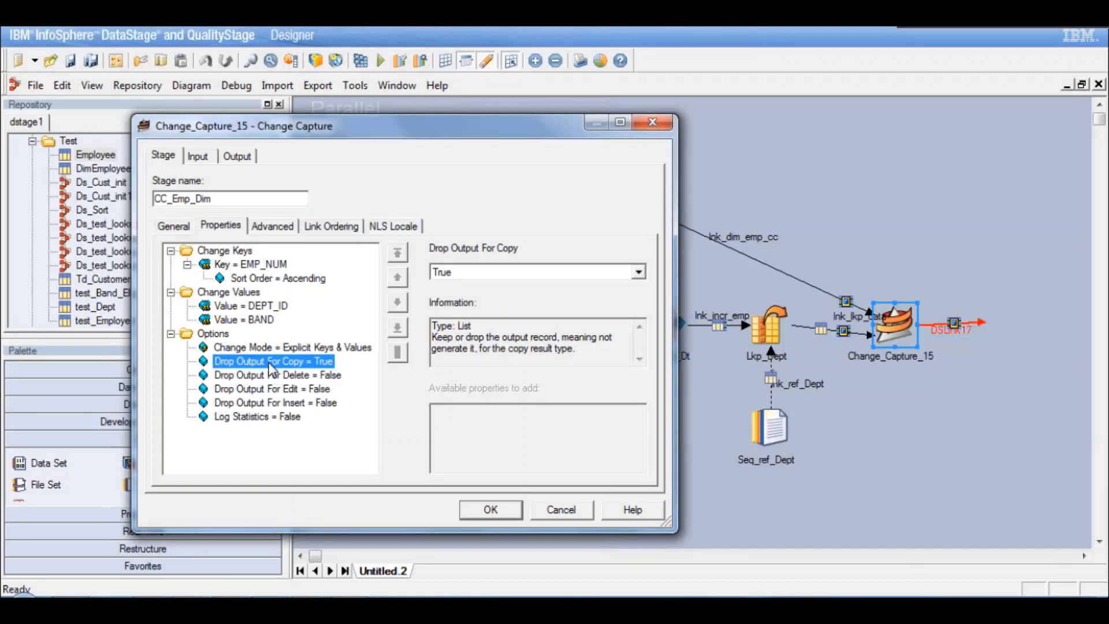
left_click(276, 307)
left_click(260, 322)
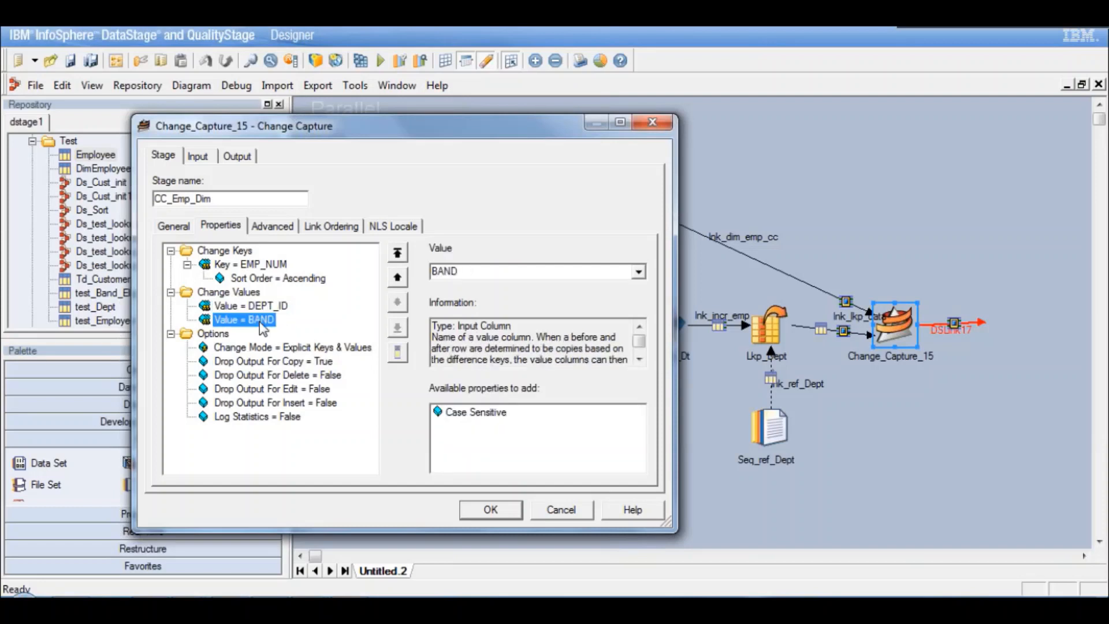
left_click(278, 363)
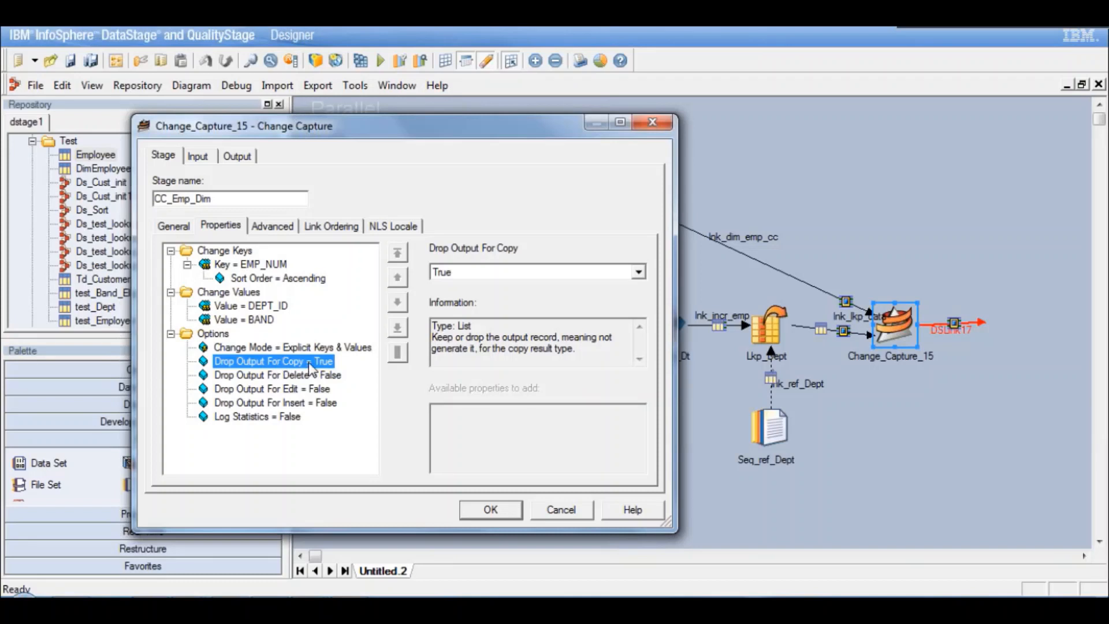
left_click(300, 376)
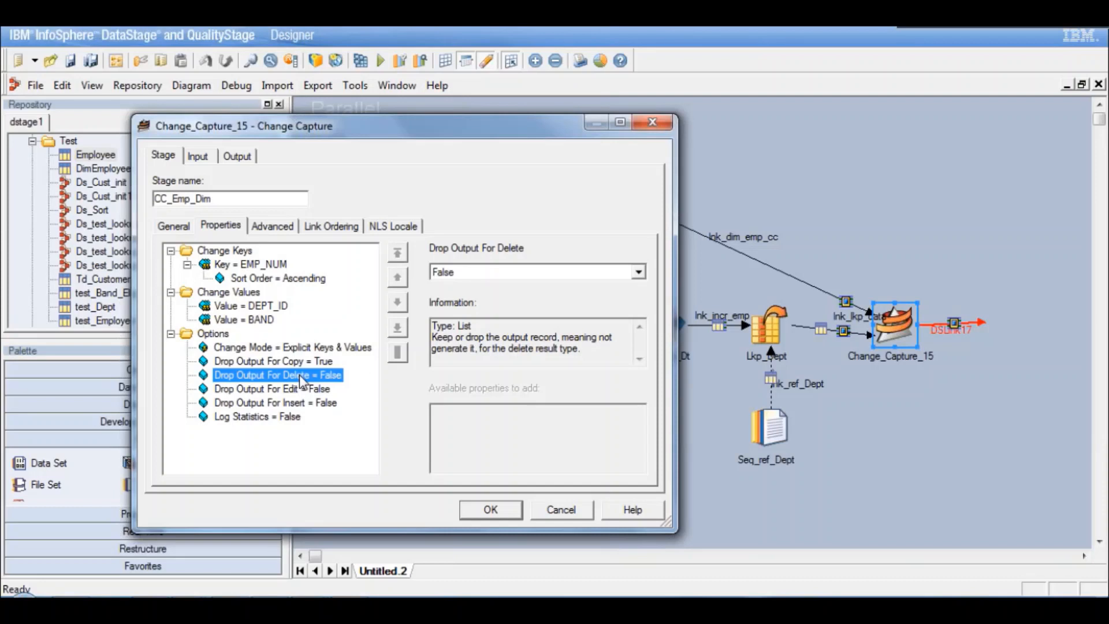
left_click(638, 272)
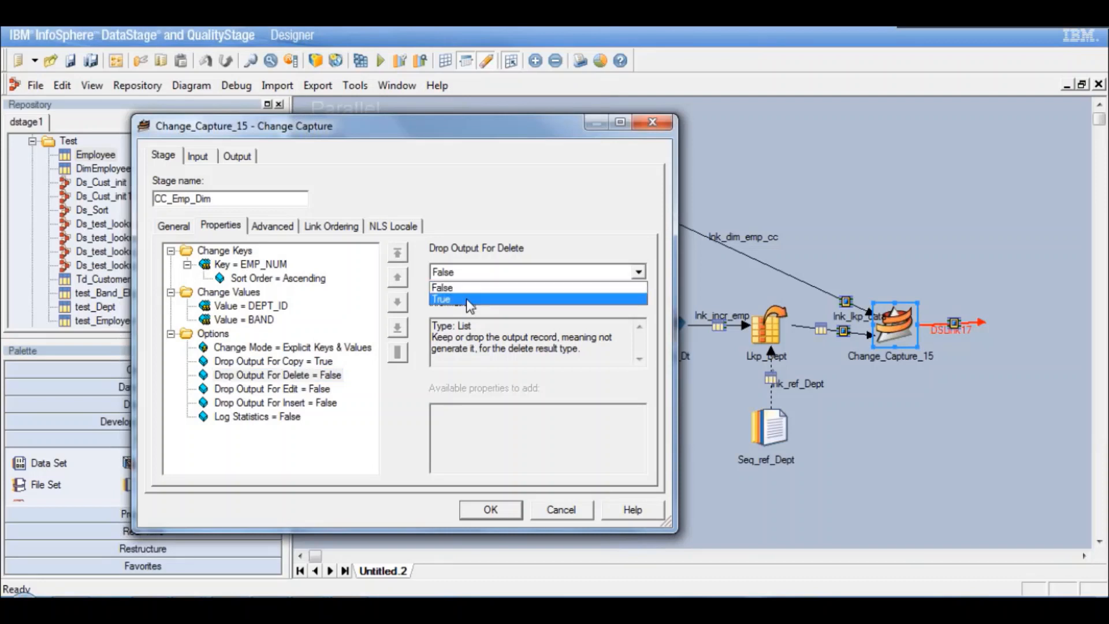
left_click(630, 298)
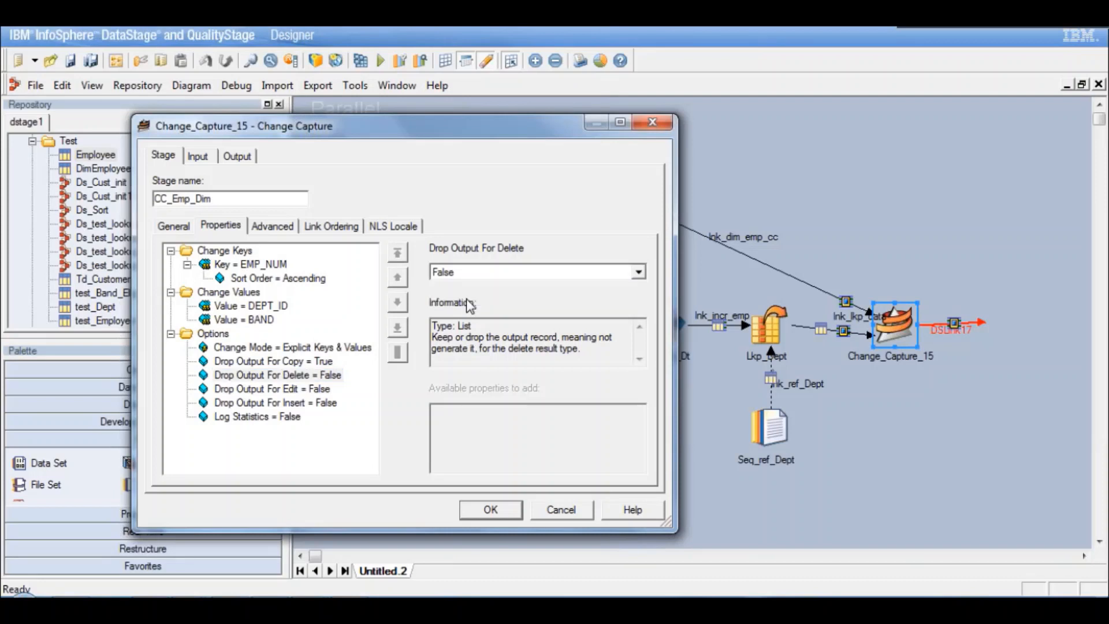
Examine the Drop Output For Edit, Drop Output For Insert and Log Statistics options
left_click(292, 390)
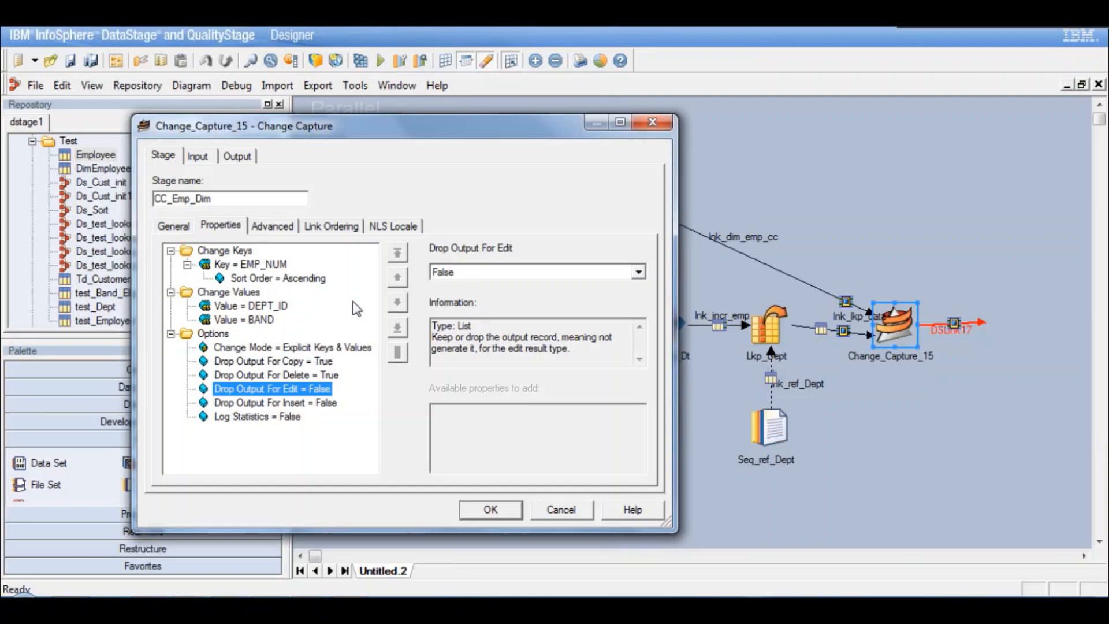
left_click(307, 406)
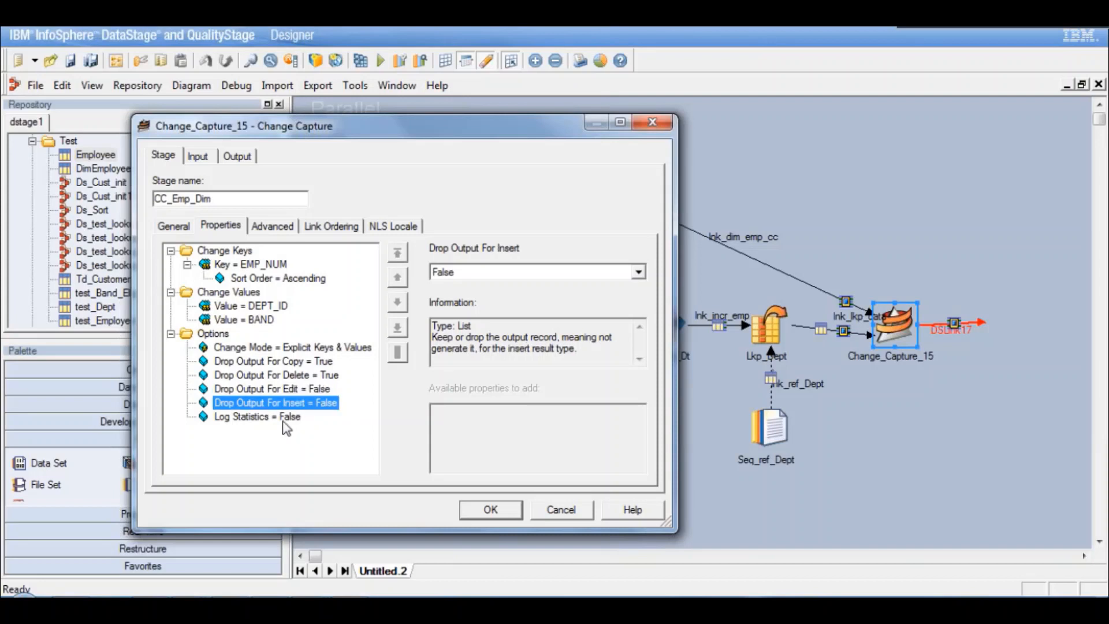
left_click(283, 420)
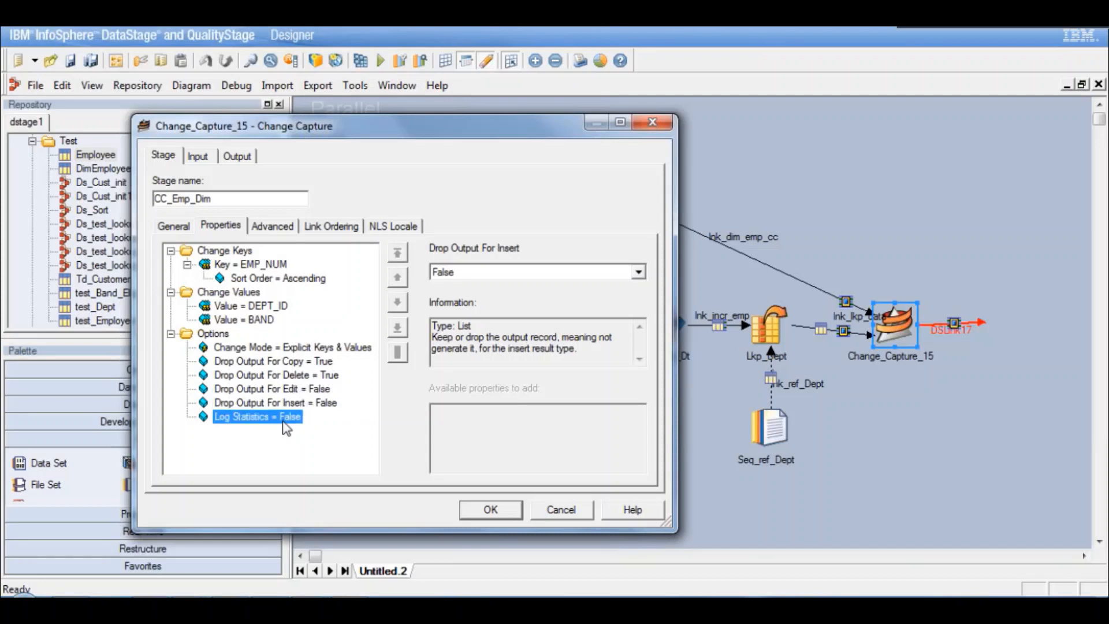
left_click(305, 407)
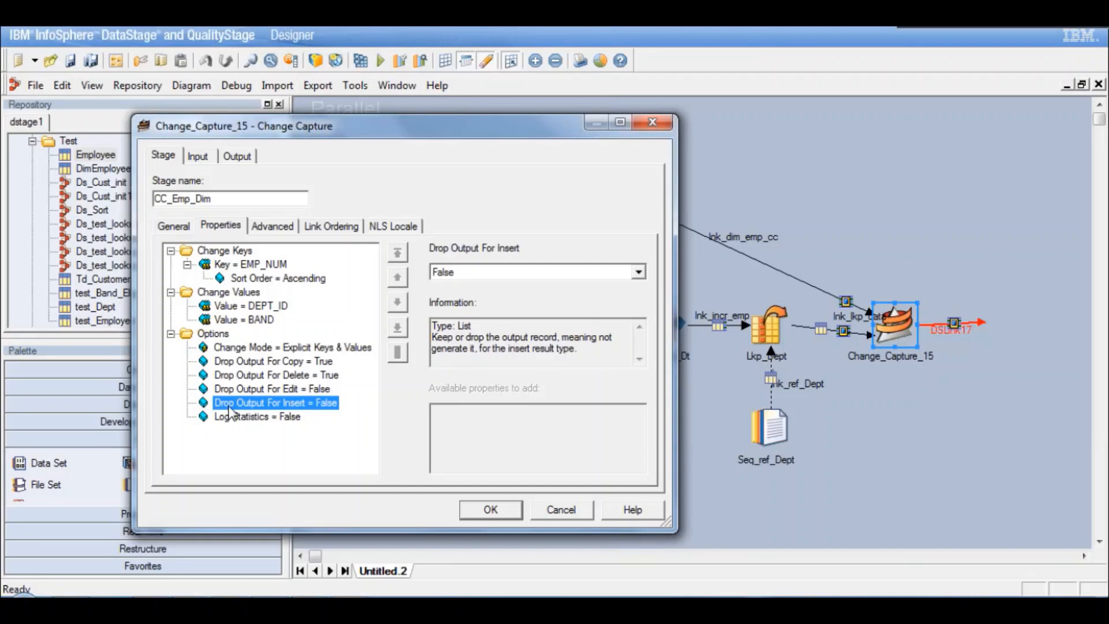
left_click(275, 391)
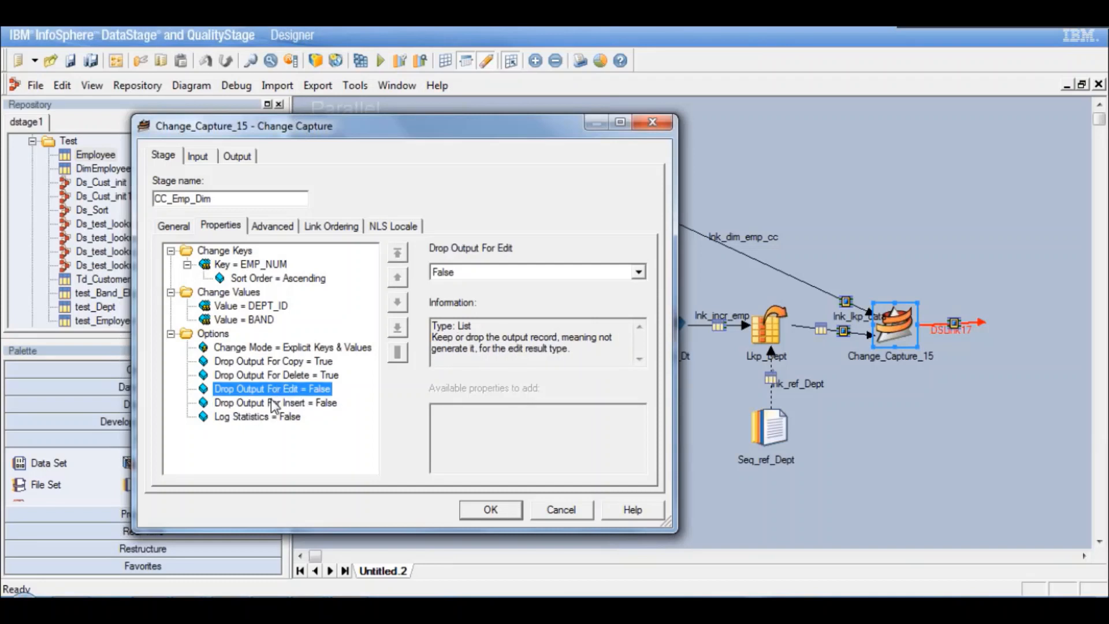
left_click(272, 400)
left_click(269, 390)
left_click(271, 404)
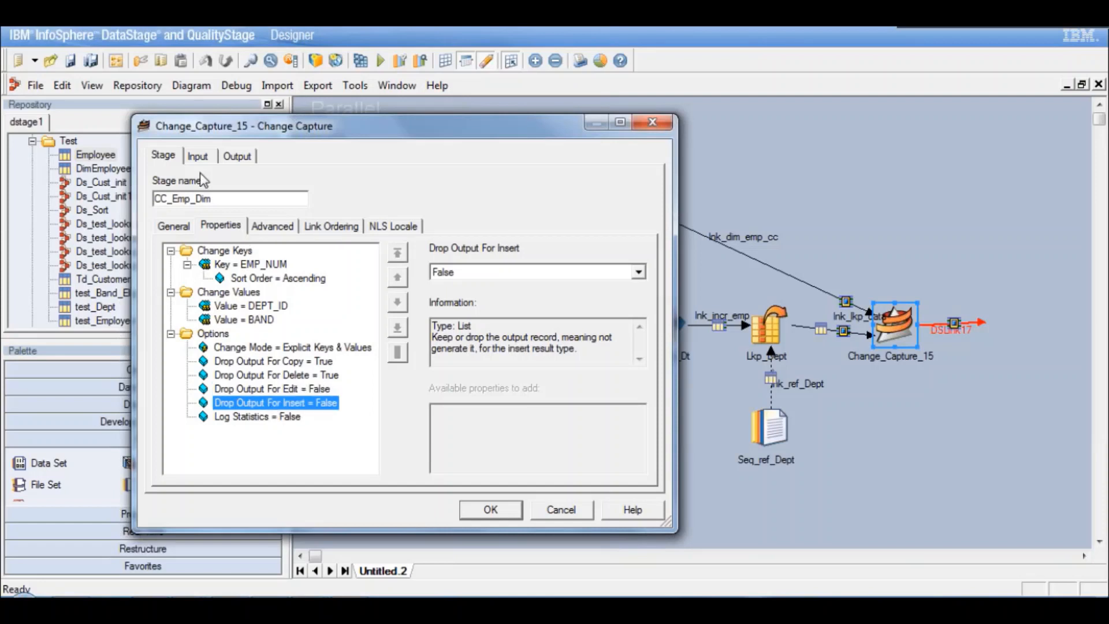
Check which input links the Change Capture stage uses as Before and After
left_click(326, 228)
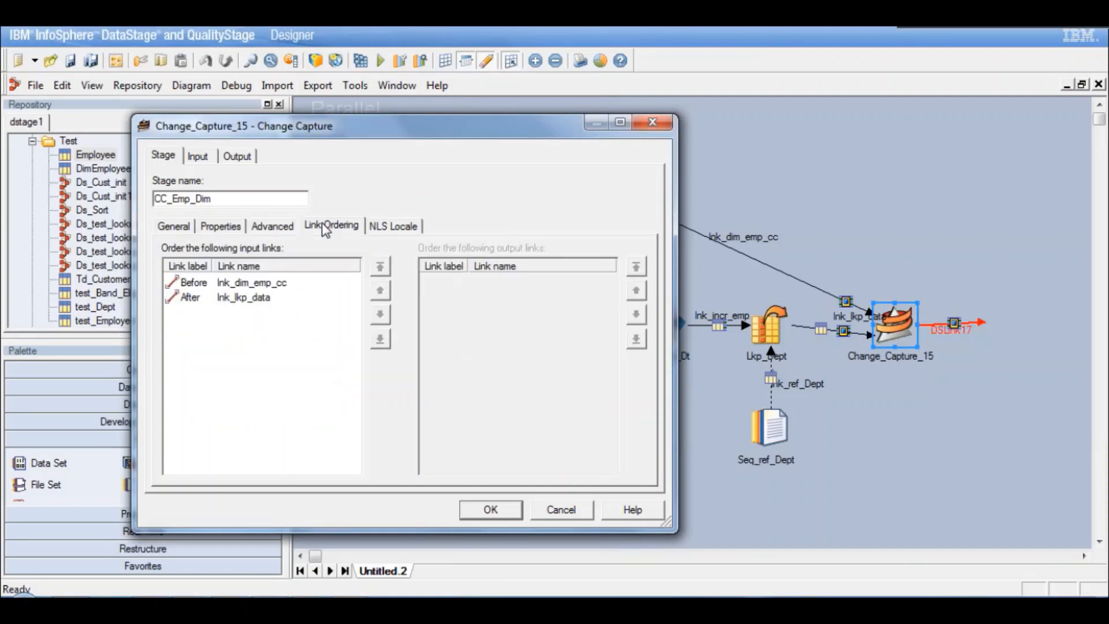
left_click(249, 301)
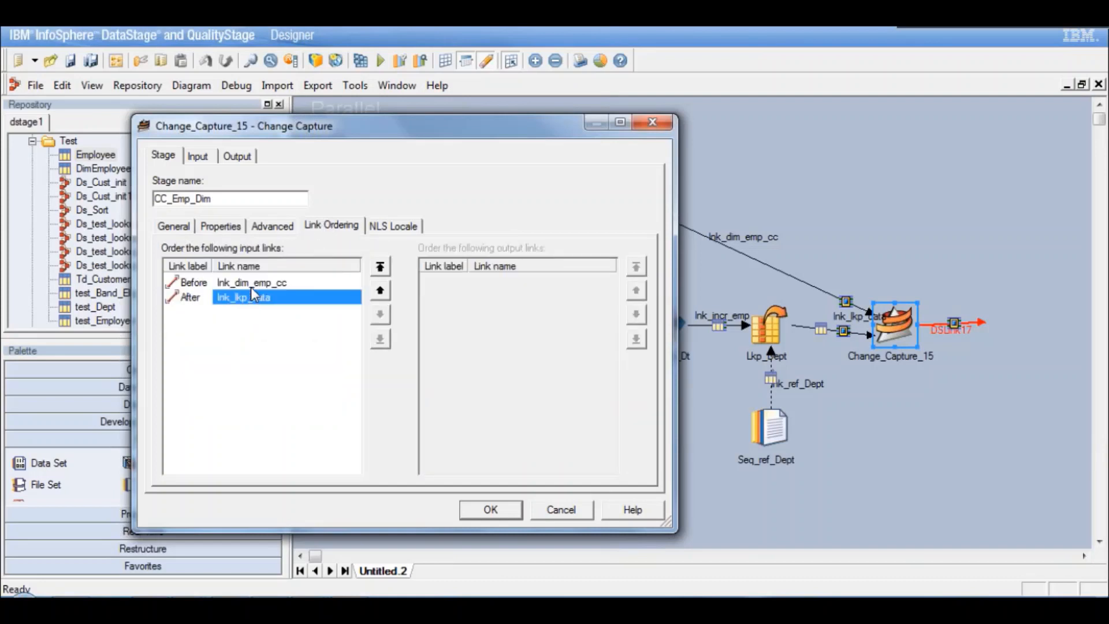
key("Up")
left_click(252, 300)
left_click(249, 283)
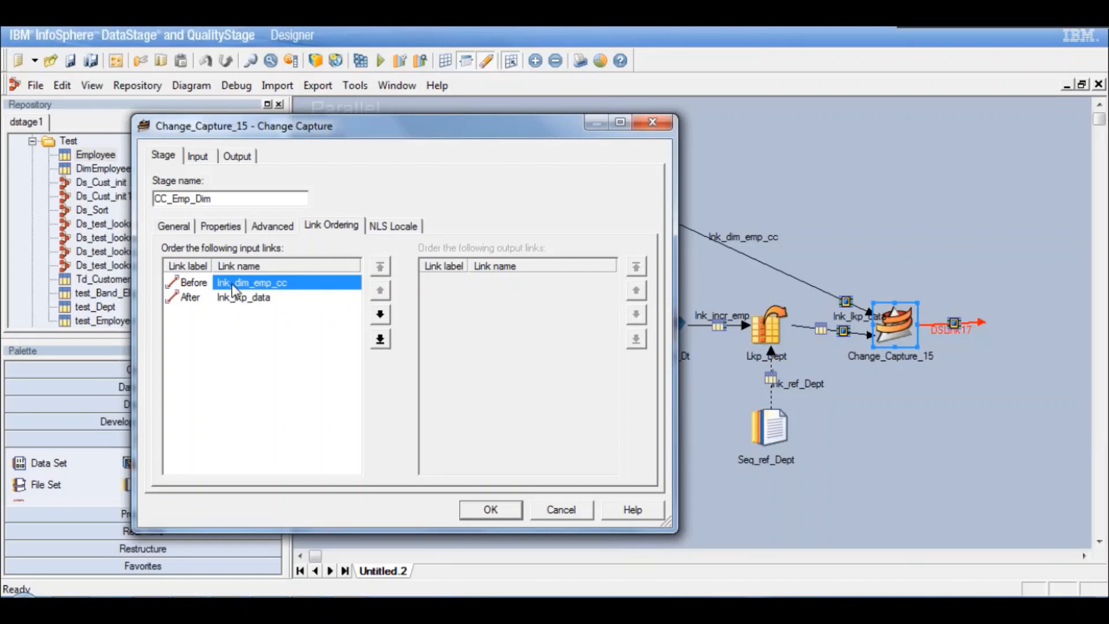
left_click(238, 303)
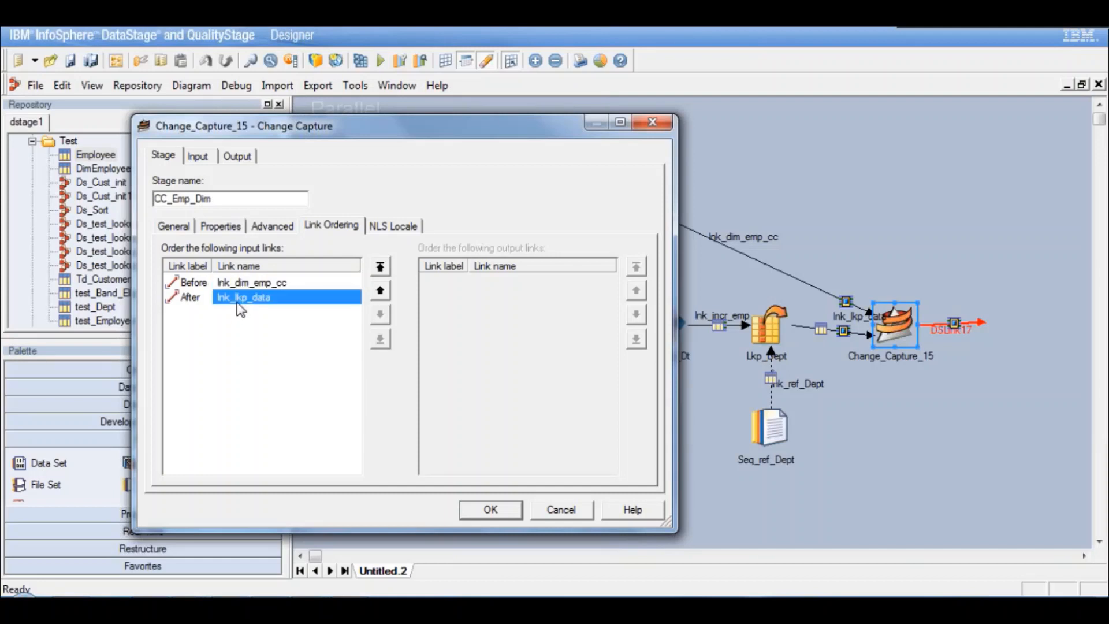
Map all lnk_lkp_data columns and the ChangeCode() column to the DSLink17 output
left_click(232, 157)
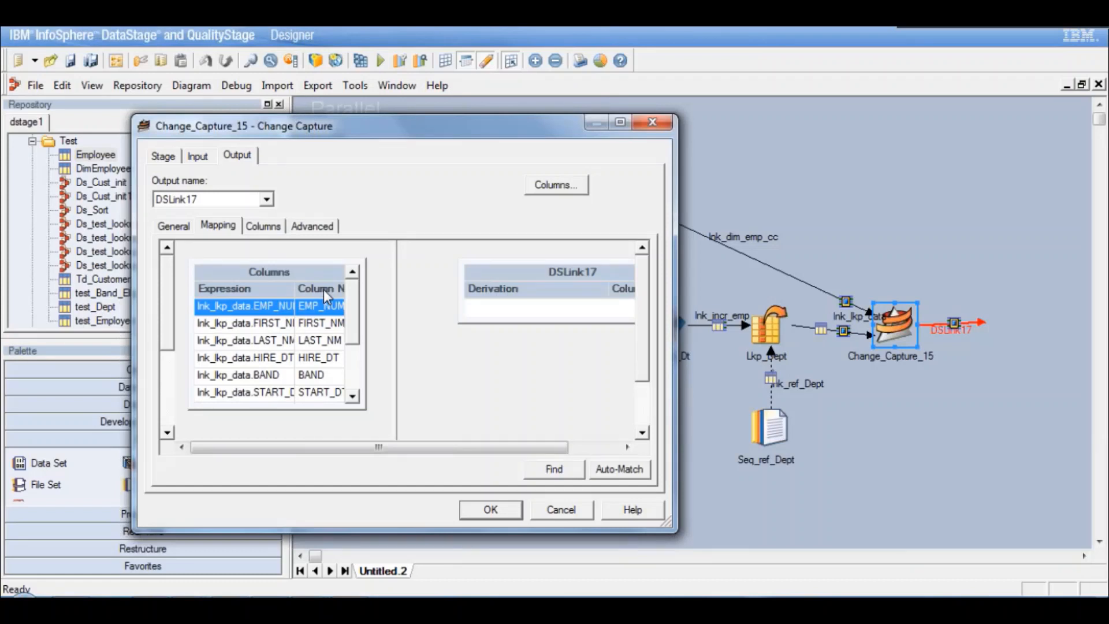
left_click_drag(324, 289, 490, 302)
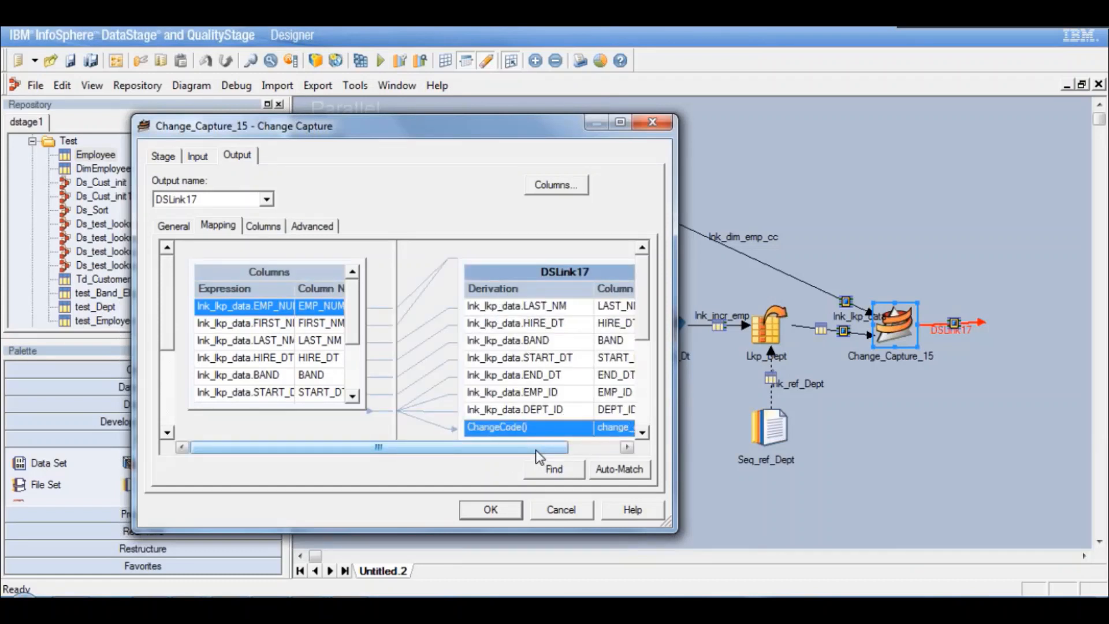
left_click_drag(536, 451, 611, 453)
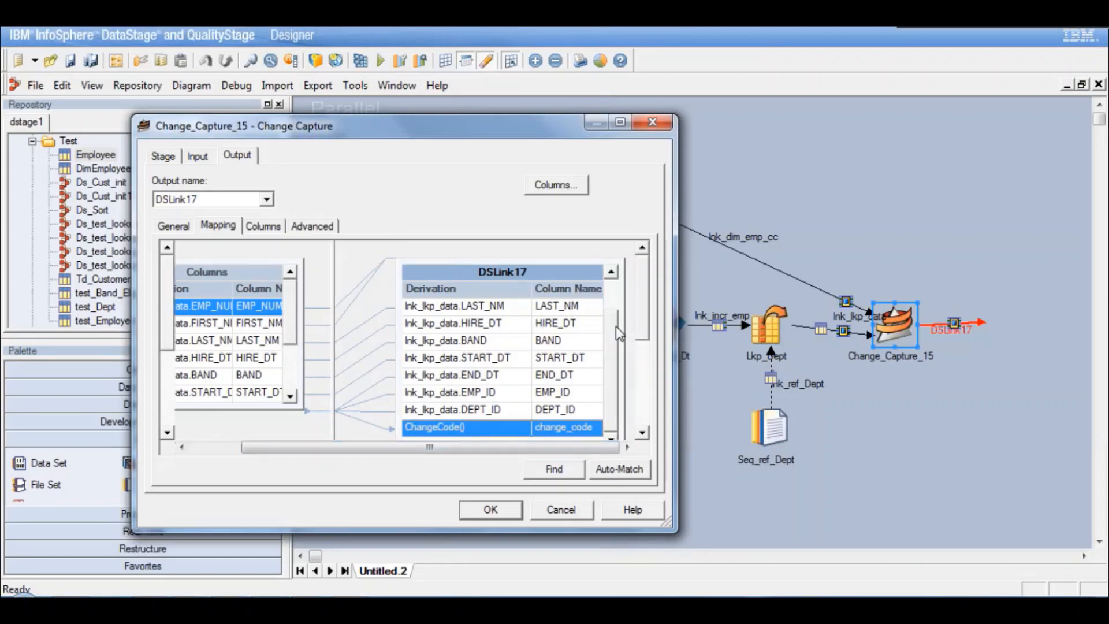
Review the mapped DSLink17 columns from EMP_NUM to change_code and accept the Change Capture stage settings
scroll(445, 312, "up", 1)
key("Down")
key("Down")
key("Down")
key("Down")
key("Down")
key("Down")
key("Down")
key("Down")
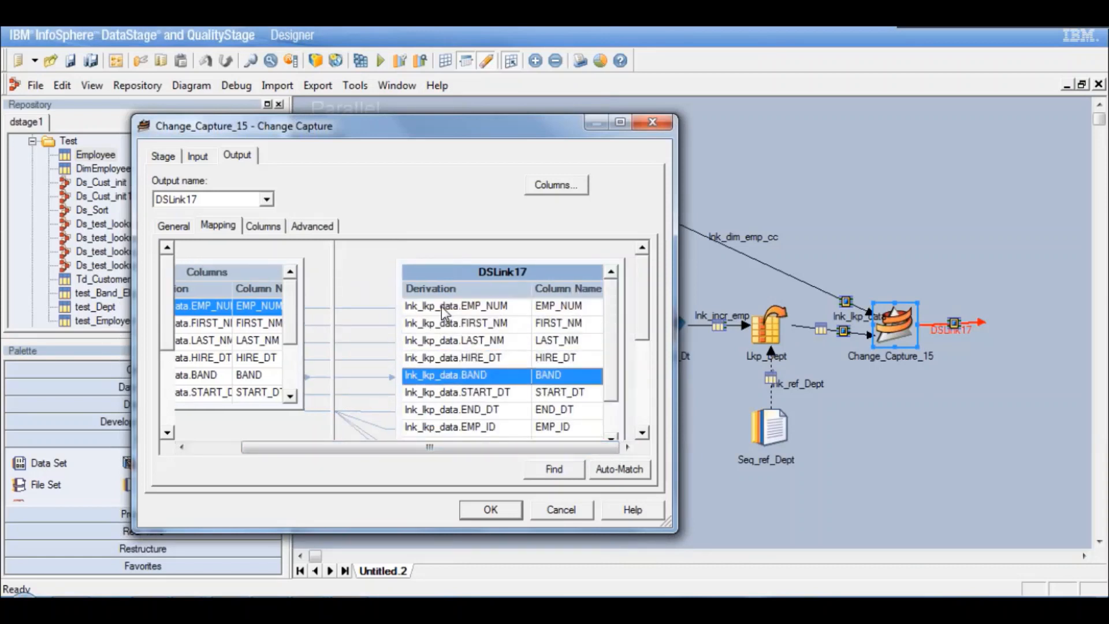
key("Down")
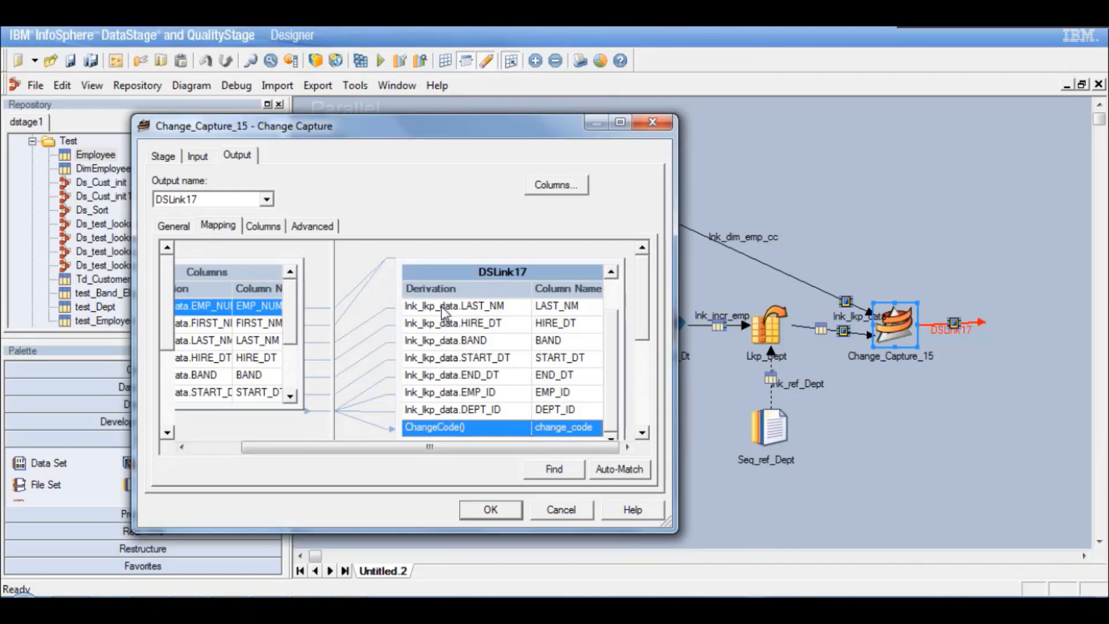
left_click(498, 512)
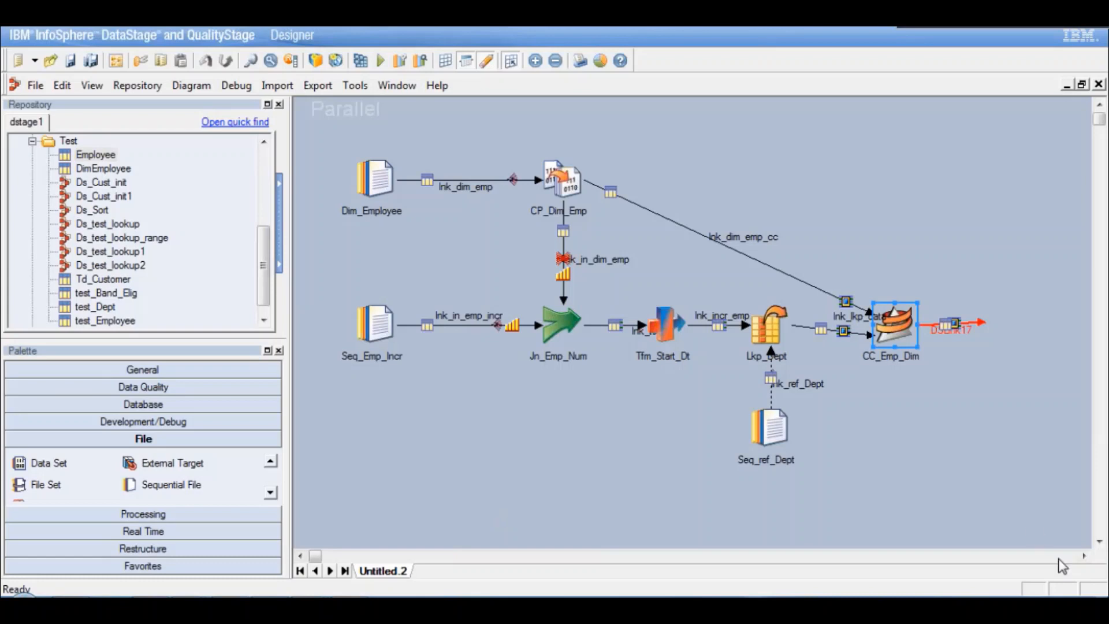
Extend the free end of the DSLink17 link farther away from the CC_Emp_Dim stage
left_click(1084, 557)
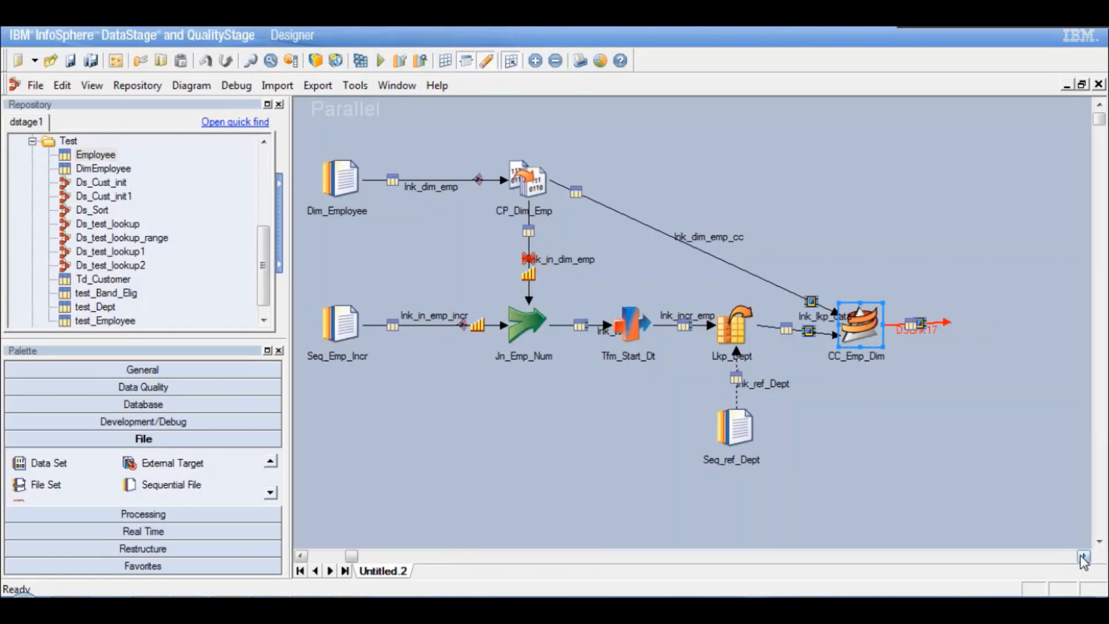
left_click(1084, 558)
left_click(1084, 557)
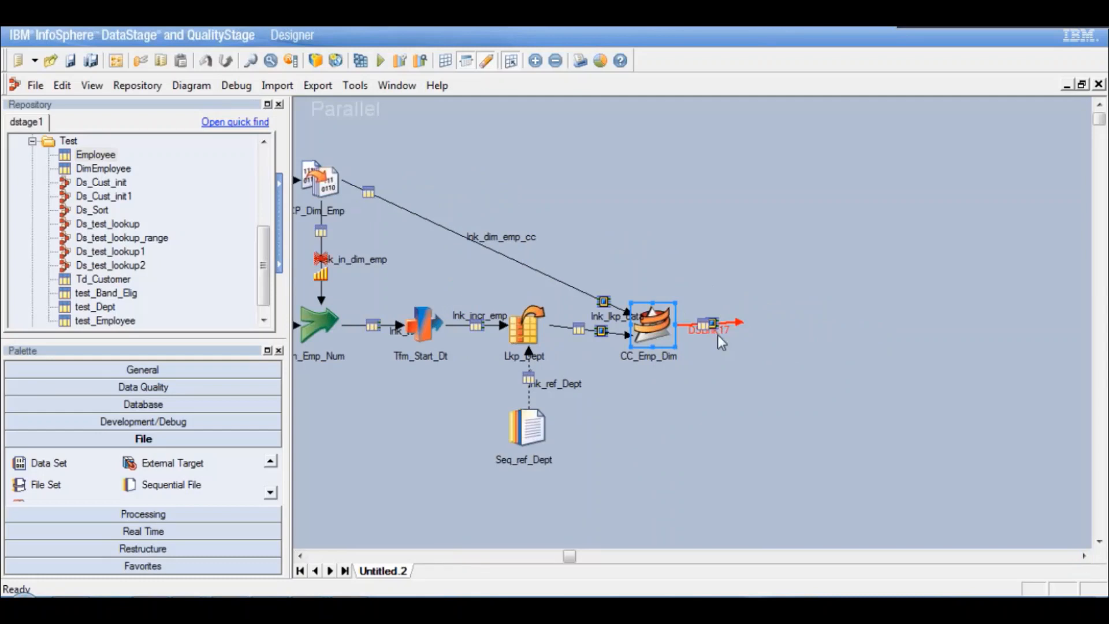
left_click(741, 324)
left_click_drag(742, 322, 780, 328)
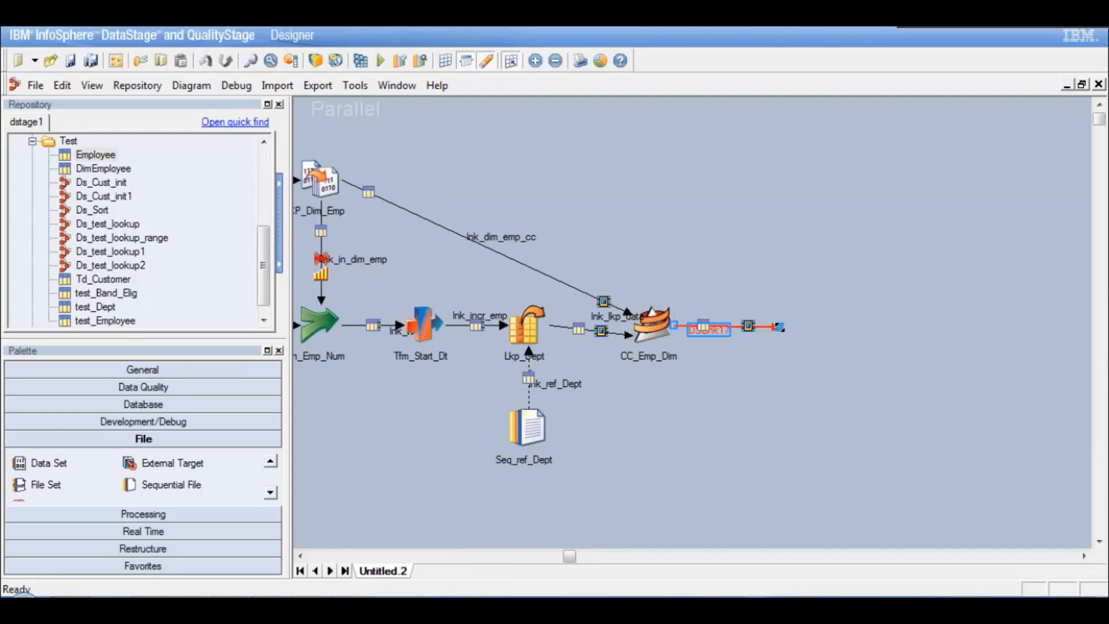
Add a Transformer stage from the processing stages at the free end of the DSLink17 link
left_click(272, 492)
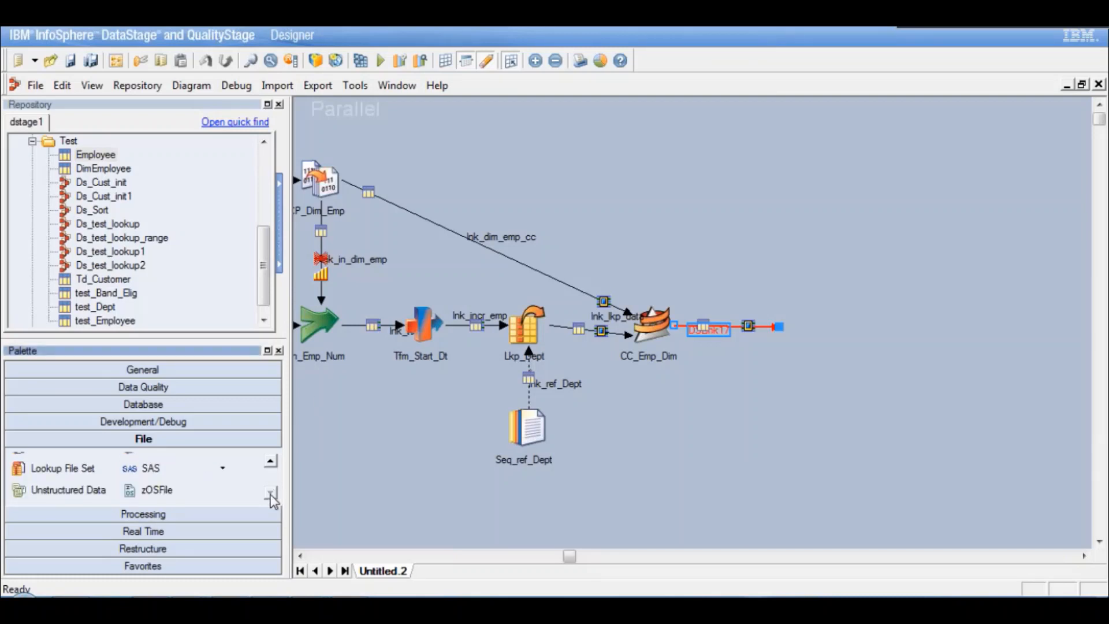
left_click(204, 520)
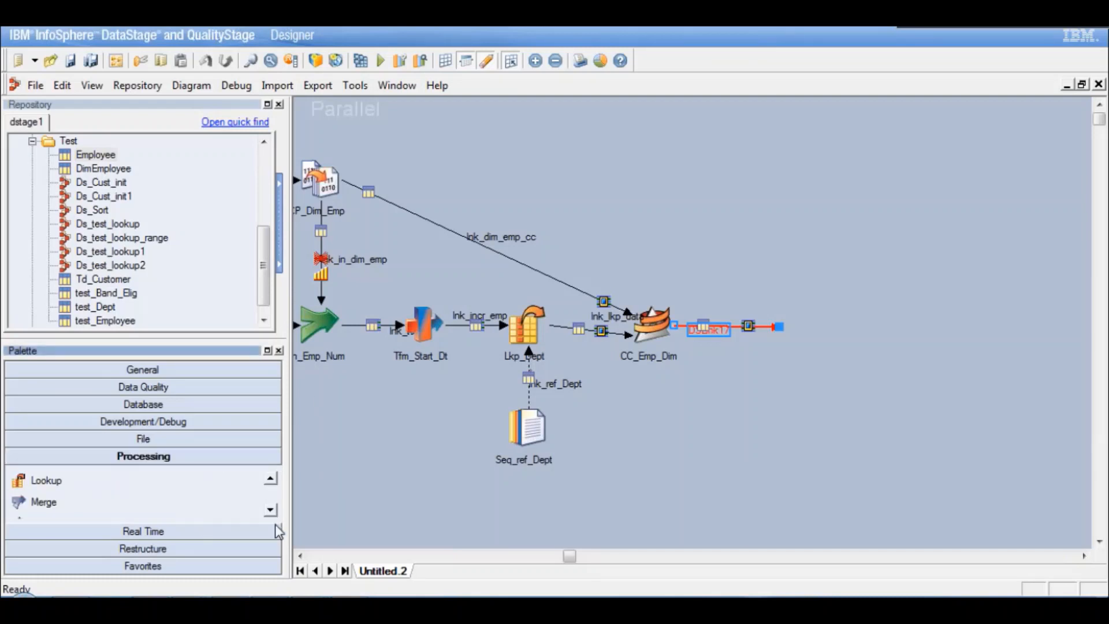
left_click(271, 511)
left_click(271, 511)
left_click(271, 510)
left_click(271, 511)
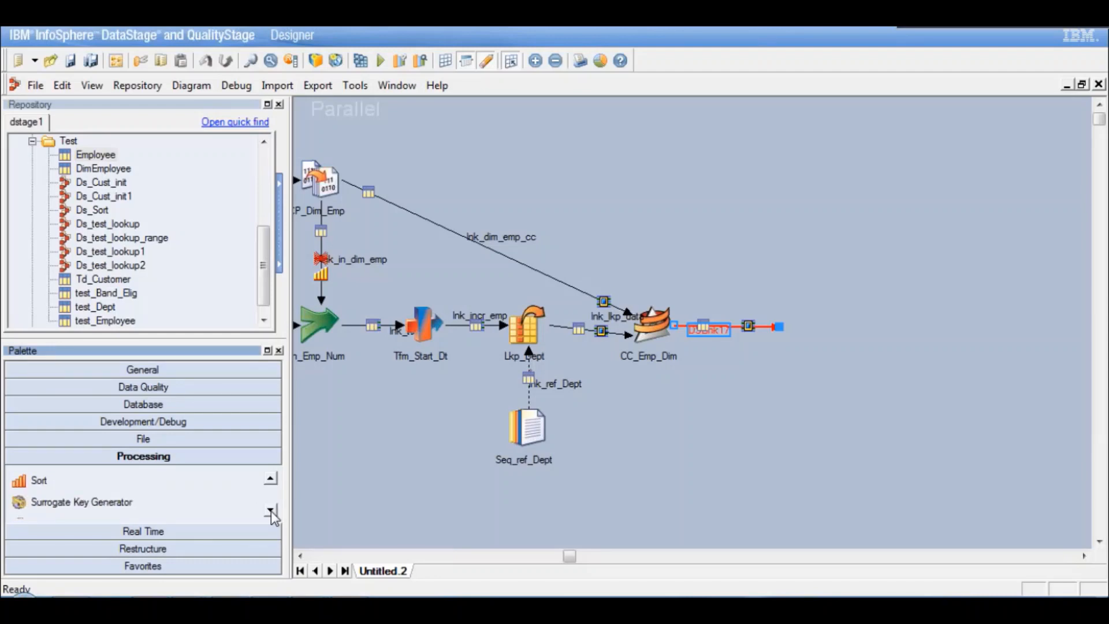
left_click(271, 510)
left_click_drag(55, 480, 537, 470)
left_click_drag(696, 443, 787, 325)
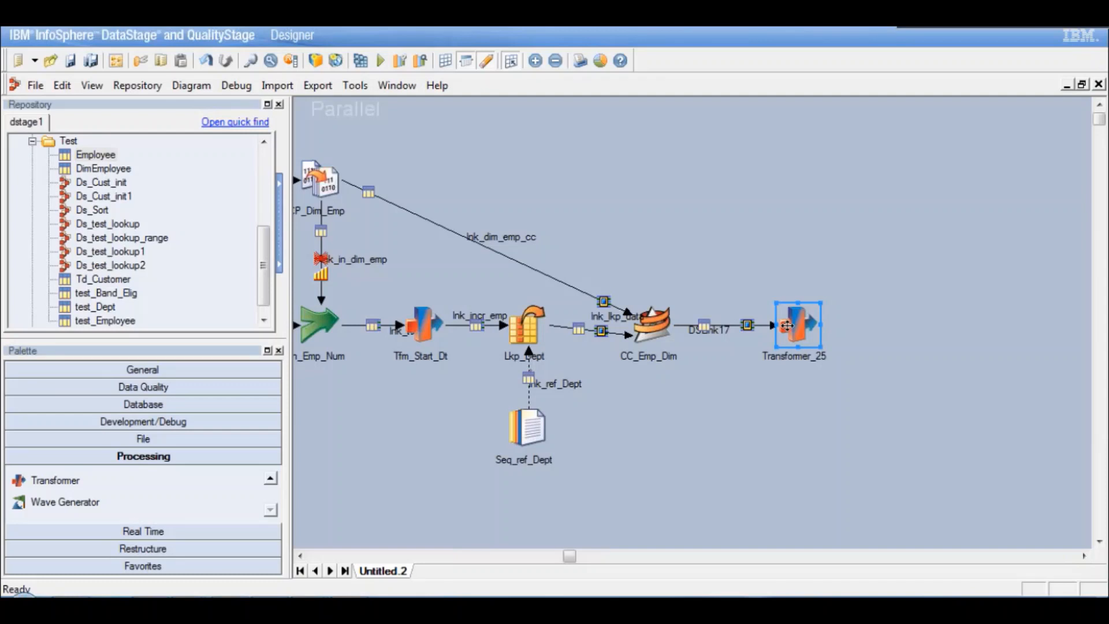
Draw two output links from the Transformer_25 stage and rename the horizontal one to lnk_out_upd
left_click_drag(787, 326, 973, 319)
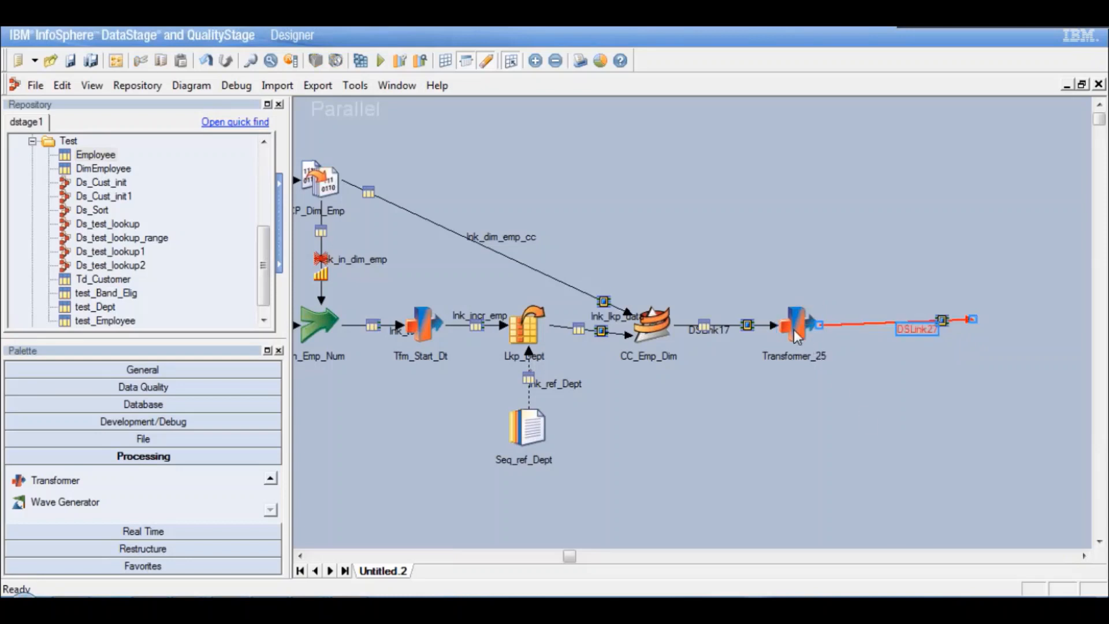
left_click_drag(794, 330, 908, 440)
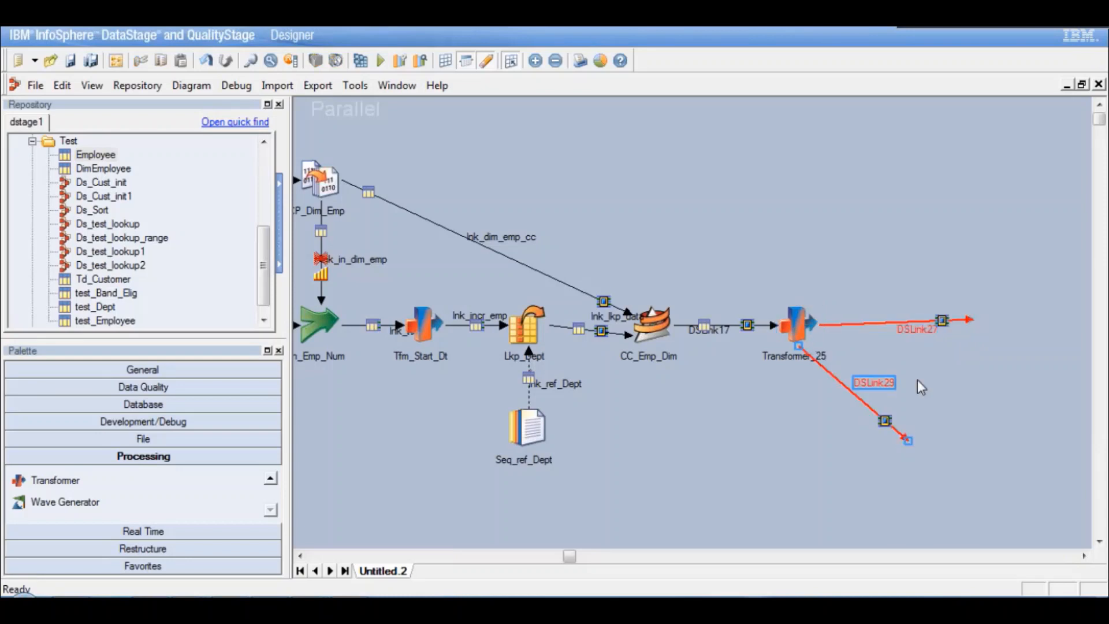
left_click(913, 334)
right_click(913, 334)
left_click(958, 345)
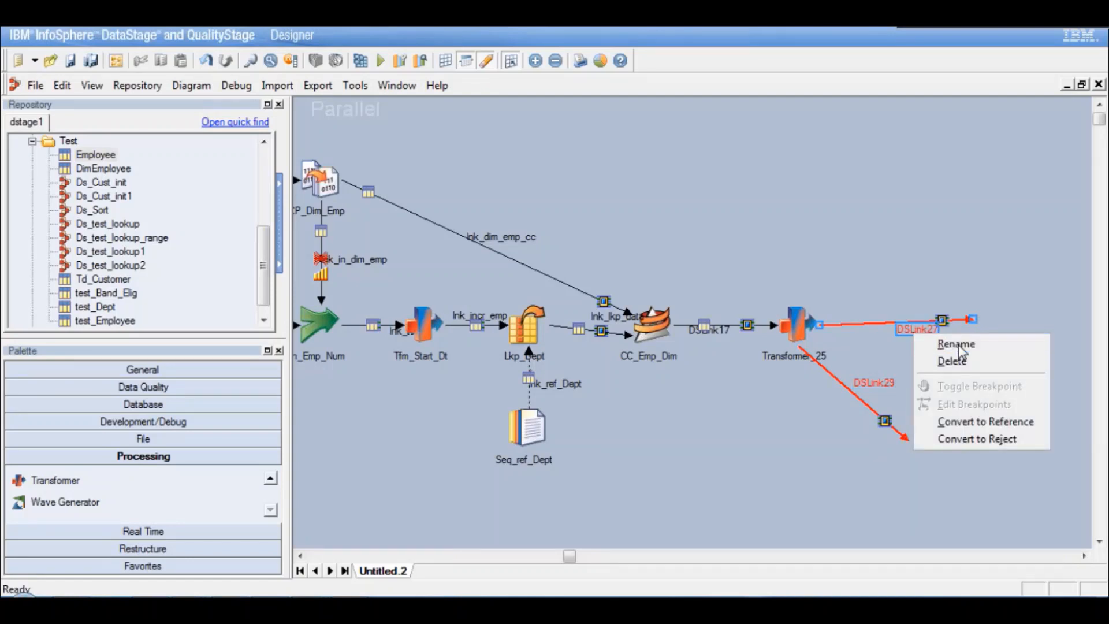
type("lnk")
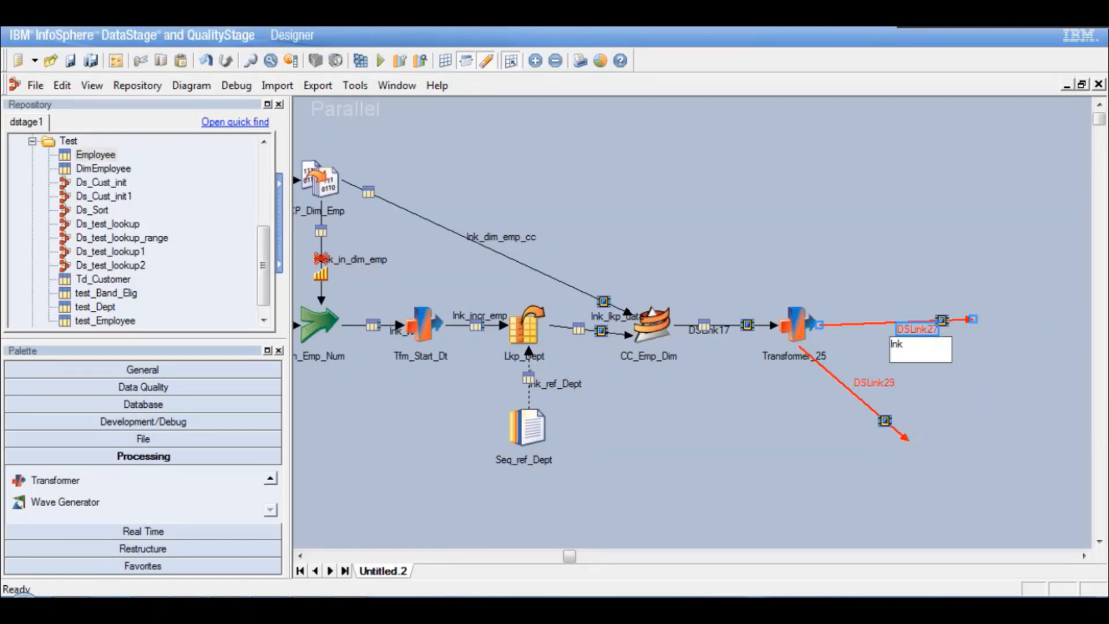
type("_out_upd")
key("Return")
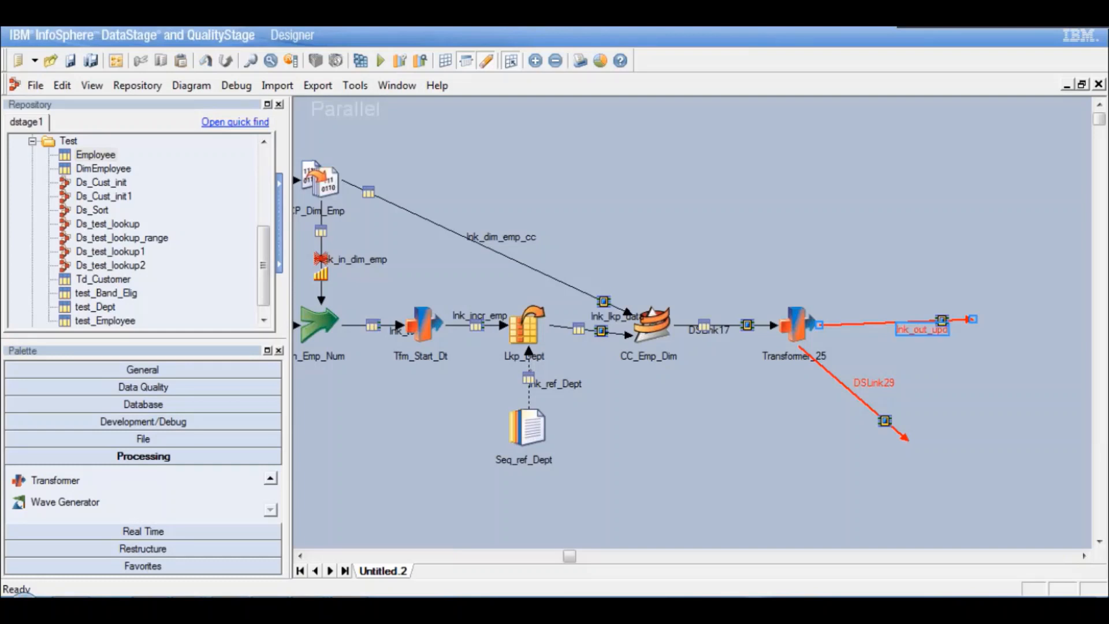
Rename the diagonal output link DSLink29 of the Transformer_25 stage to lnk_out_ins
left_click(875, 383)
right_click(876, 382)
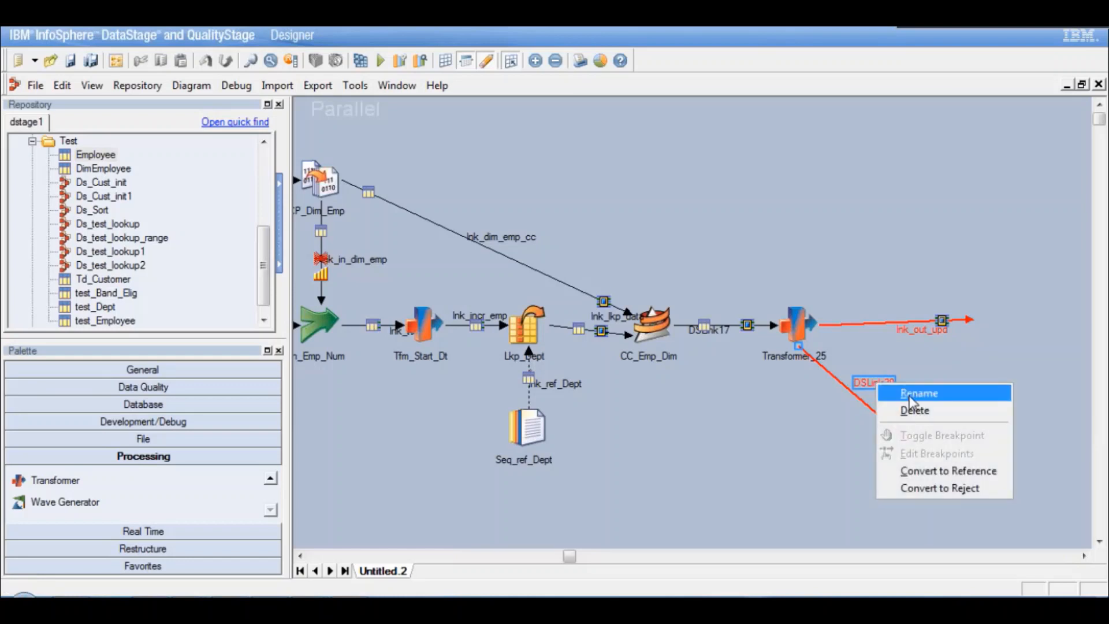
left_click(910, 394)
type("lnk_")
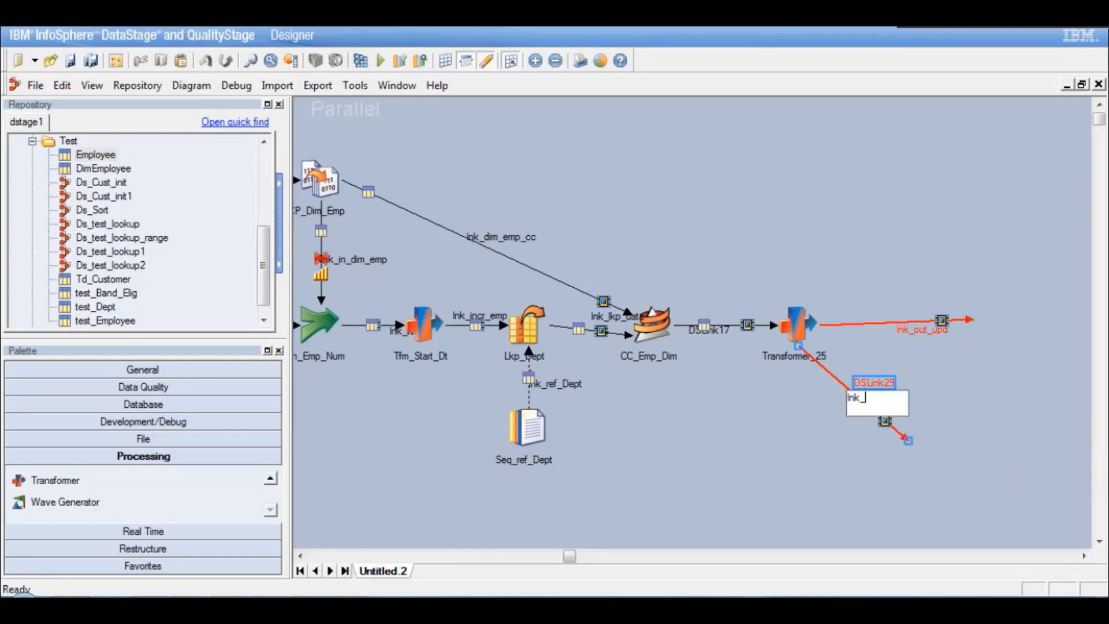
type("out_ins")
key("Return")
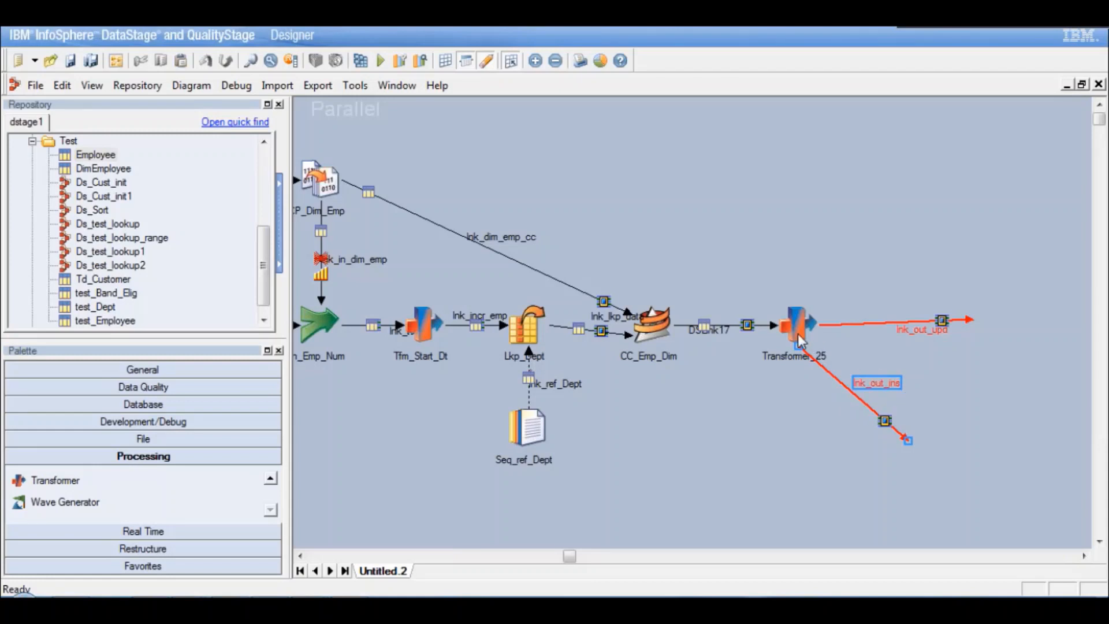
Rename the DSLink17 link between CC_Emp_Dim and Transformer_25 to lnk_out_cc
left_click(717, 335)
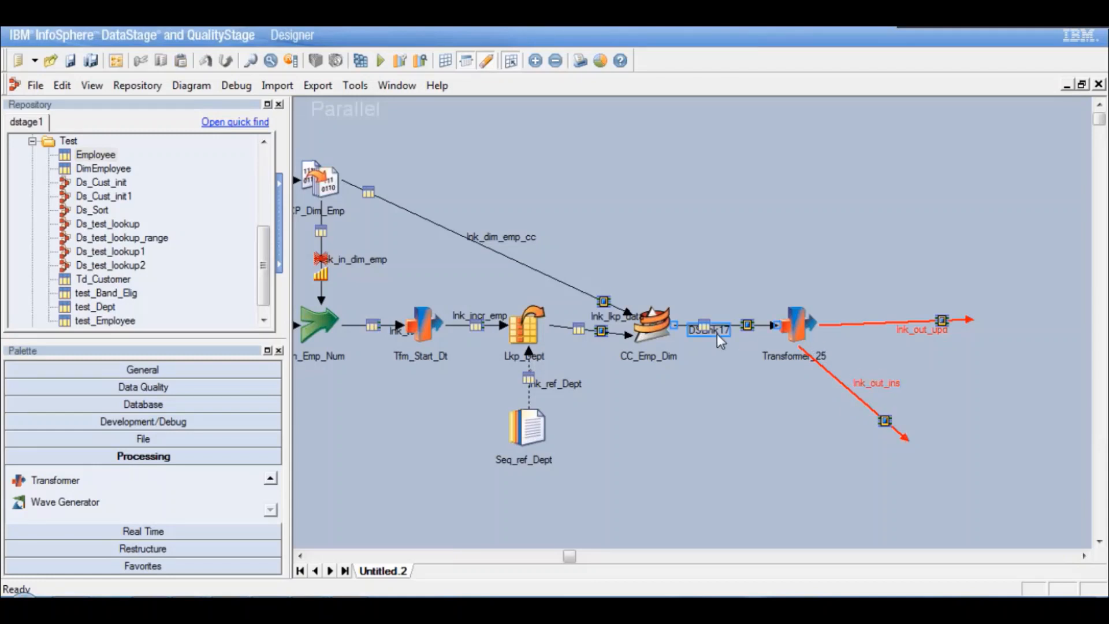
right_click(716, 334)
left_click(745, 348)
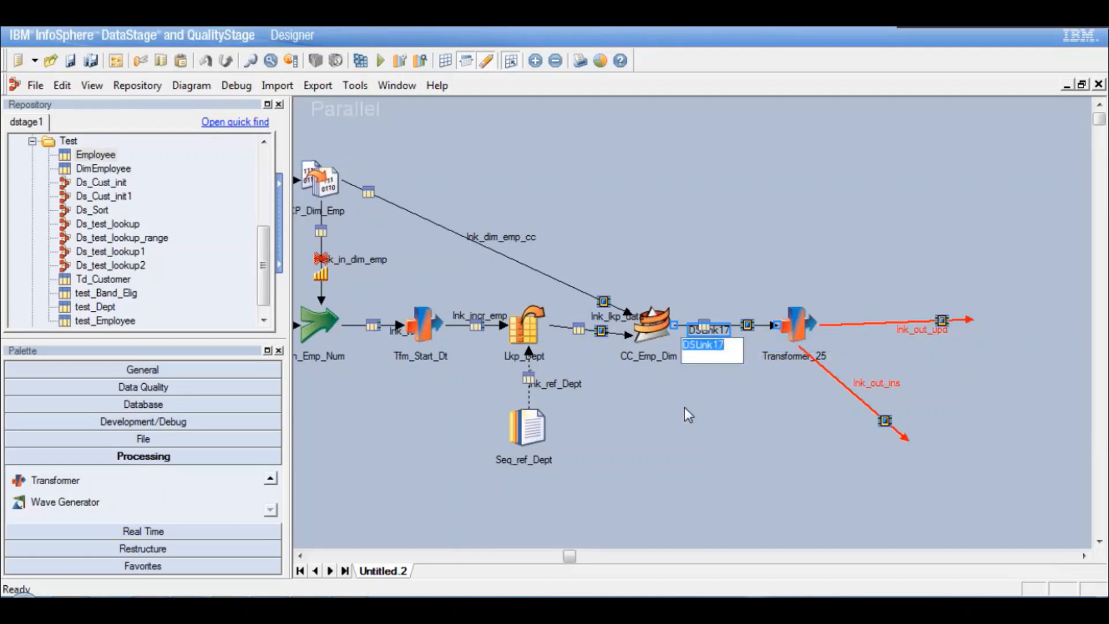
type("lnk_")
type("out_cc")
key("Return")
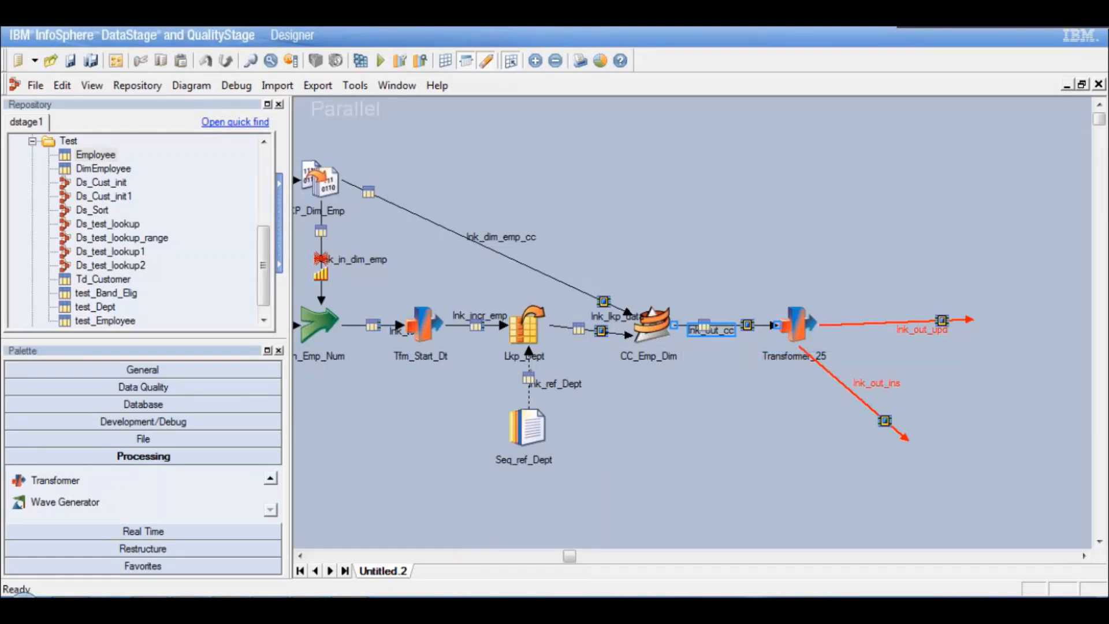
Open the Transformer_25 stage editor in a reduced window and collapse its Stage Variables section
double_click(795, 330)
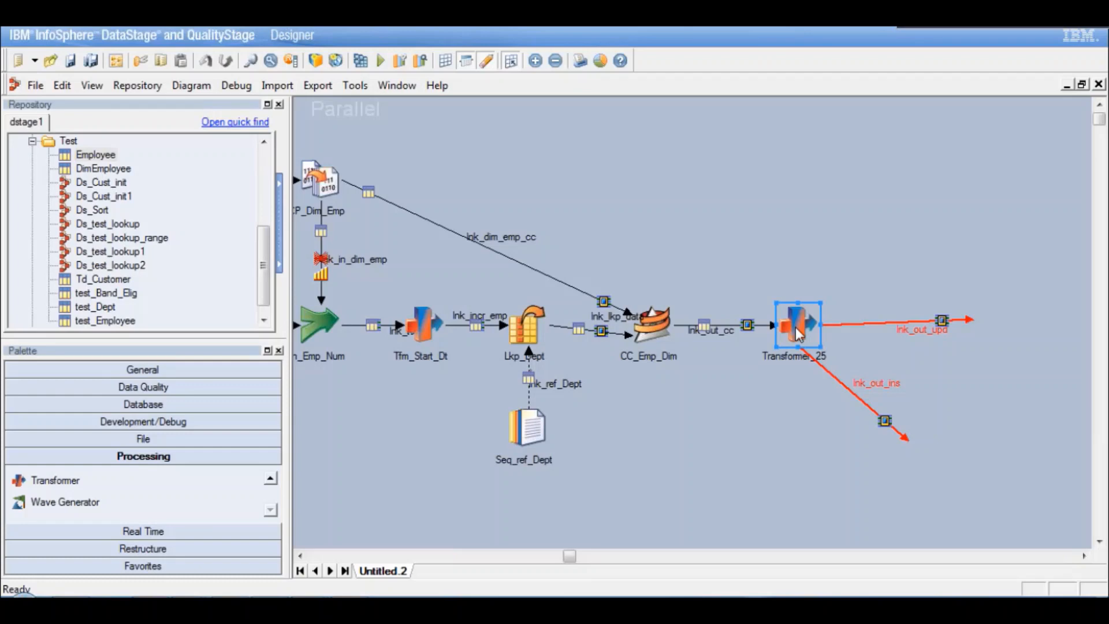
double_click(796, 329)
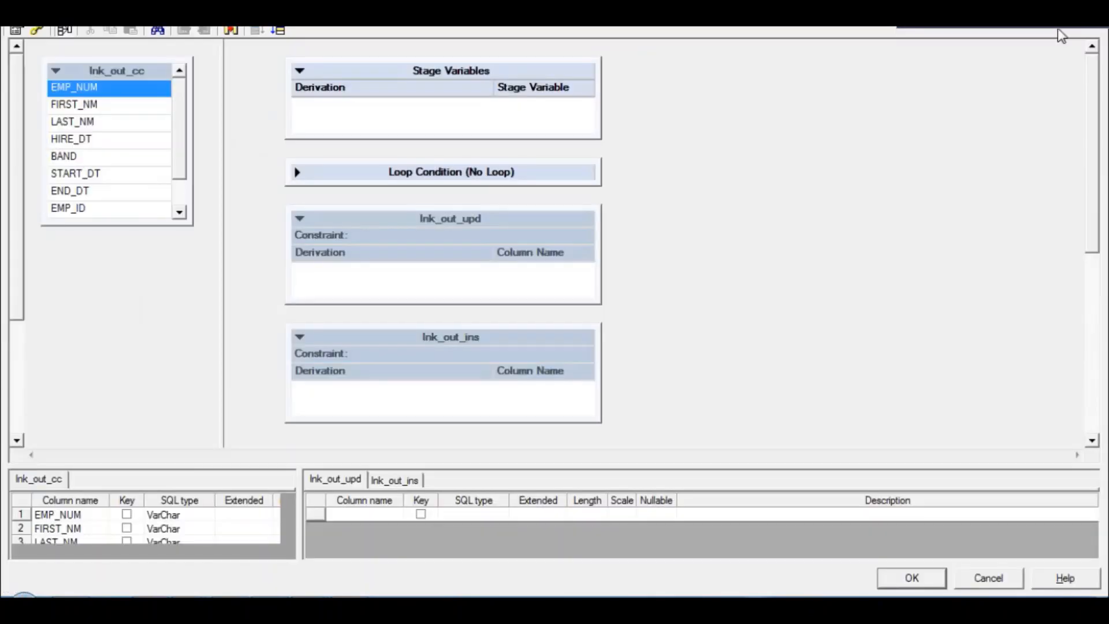
left_click(1060, 13)
left_click(428, 131)
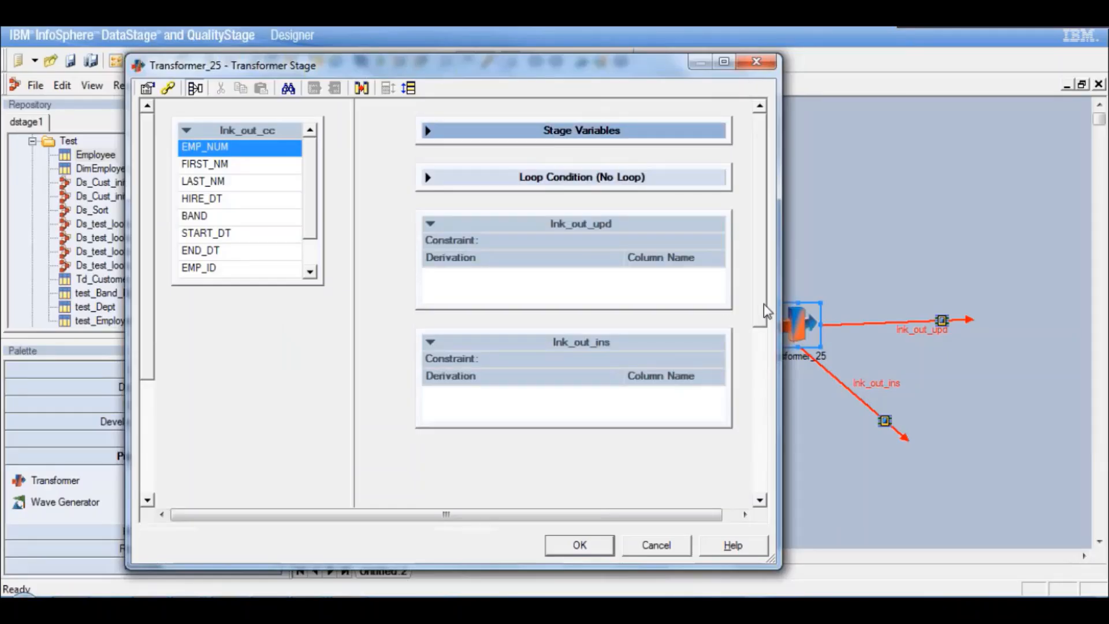
left_click_drag(757, 303, 766, 231)
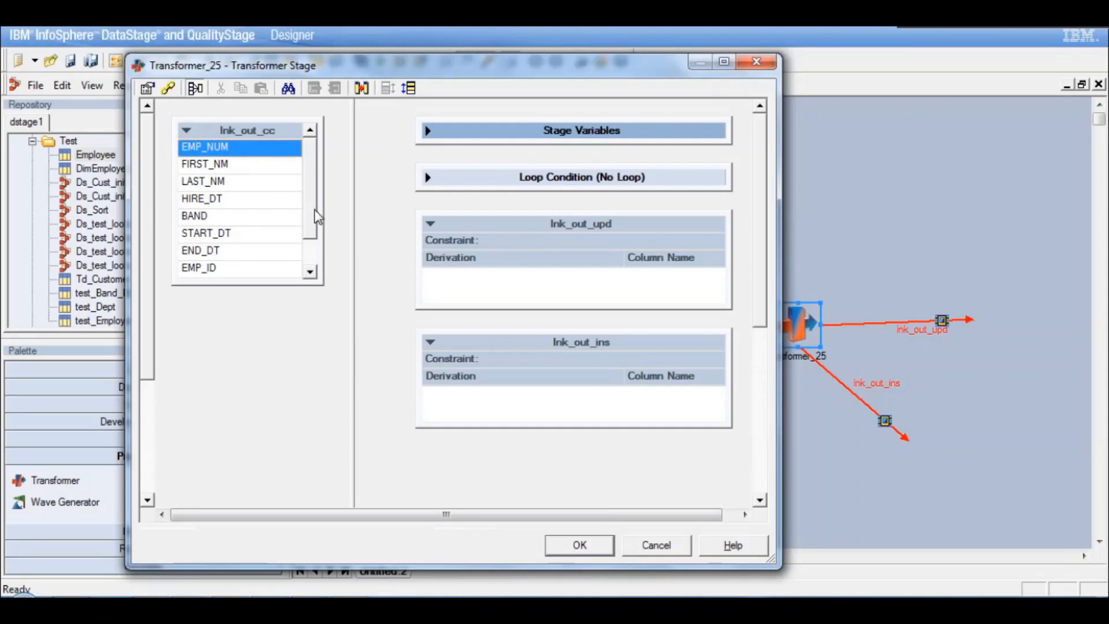
Map the EMP_ID and END_DT columns from lnk_out_cc to the lnk_out_upd output
scroll(314, 209, "down", 1)
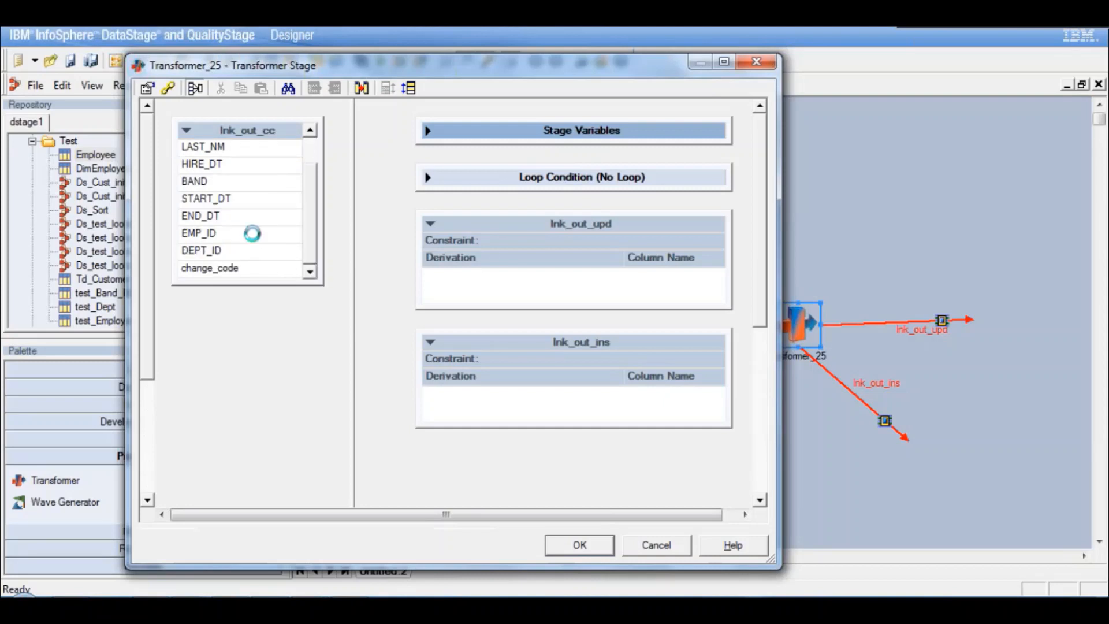
left_click_drag(252, 233, 451, 276)
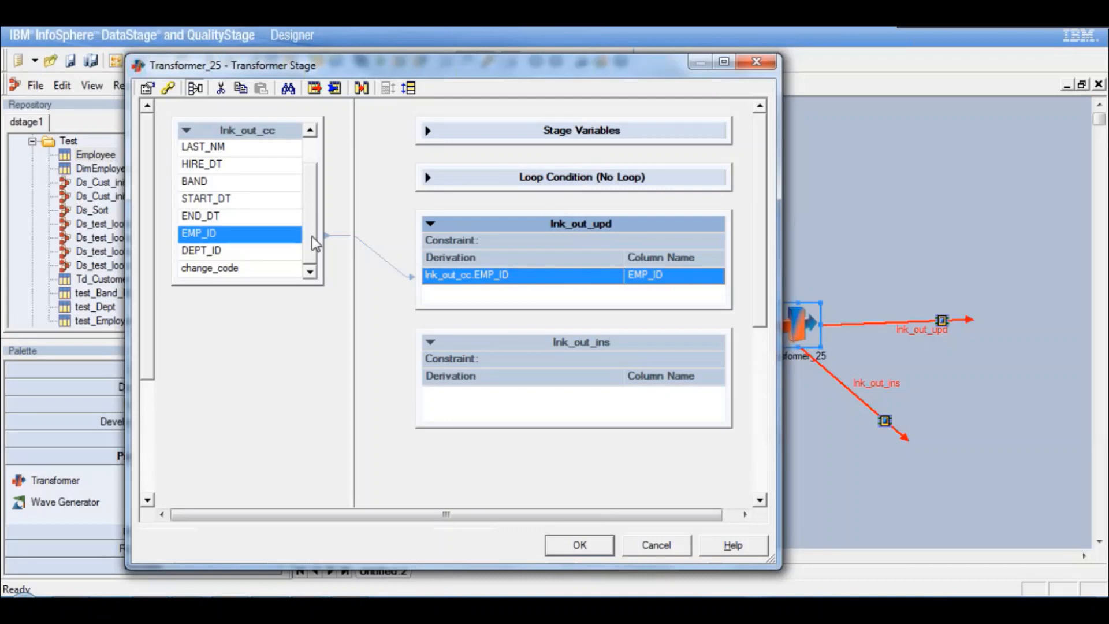
left_click(230, 218)
left_click_drag(230, 218, 474, 300)
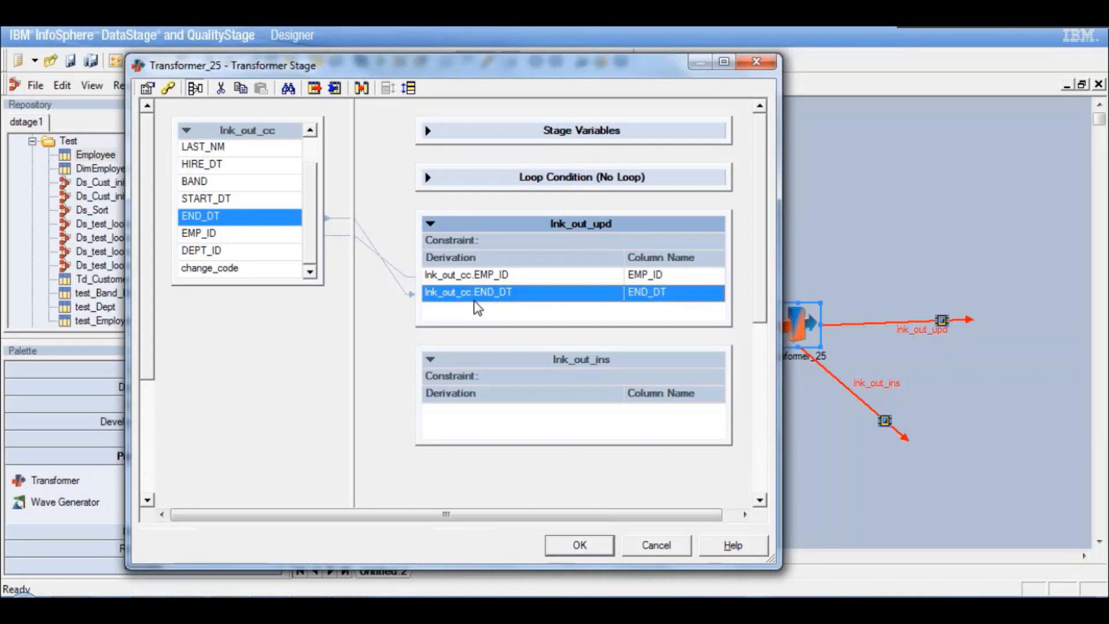
Overwrite the derivation of END_DT in lnk_out_upd with lnk_out_cc.START_DT
left_click(255, 199)
left_click_drag(254, 199, 443, 269)
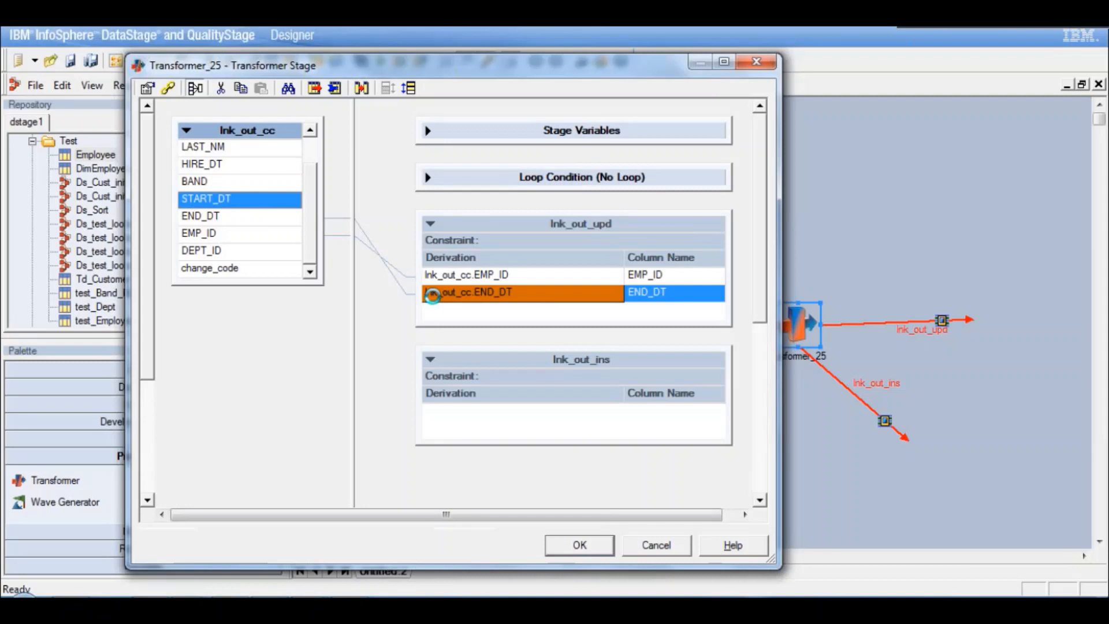
left_click_drag(432, 295, 432, 295)
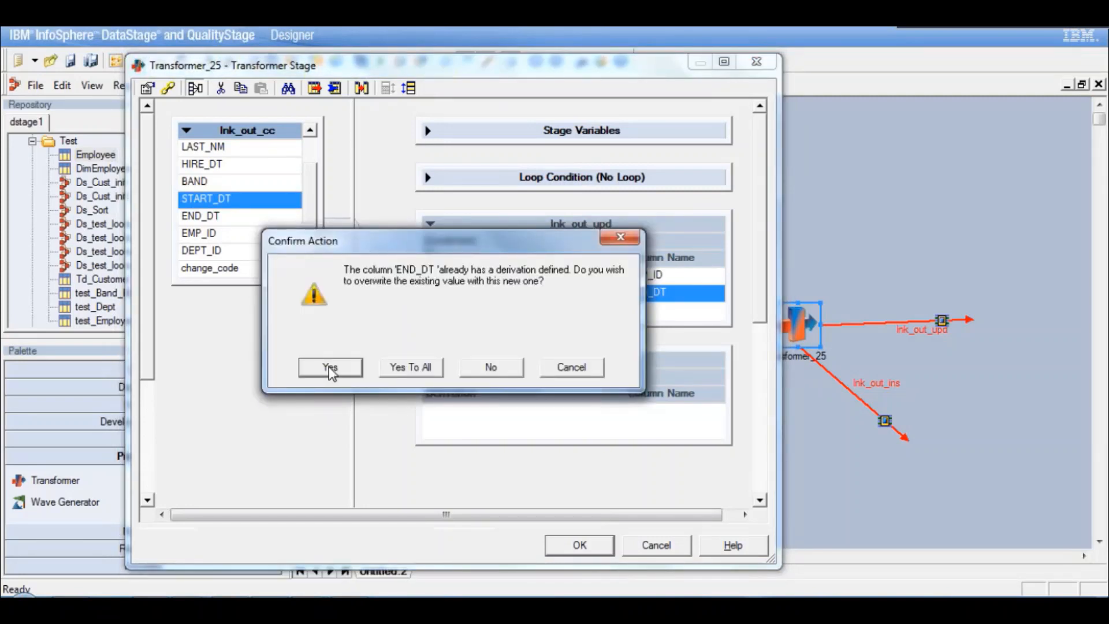
left_click(329, 368)
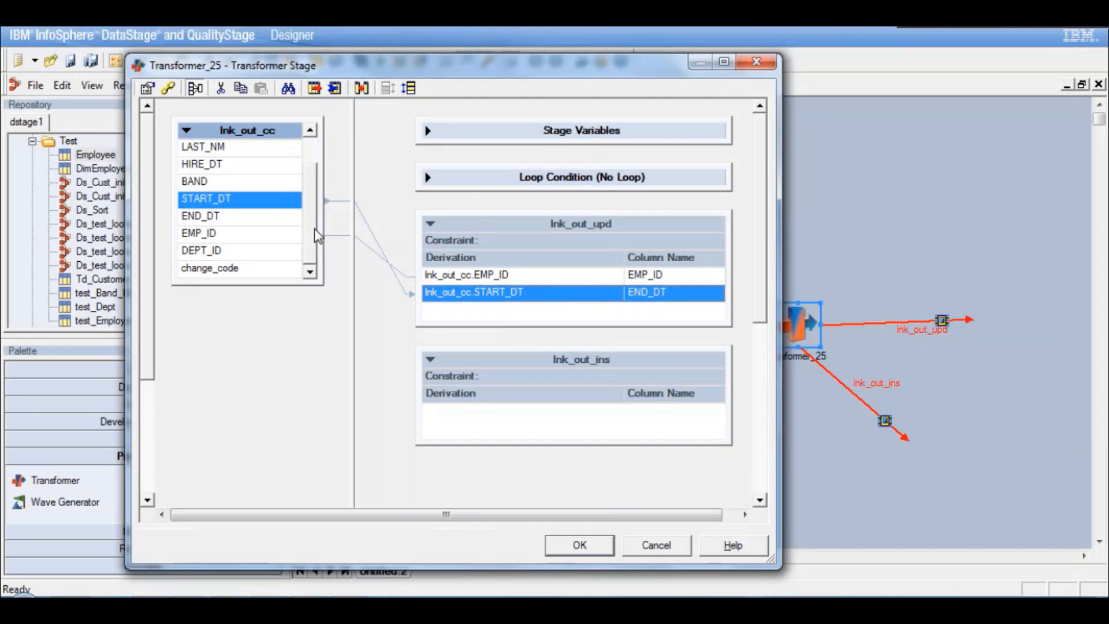
Map all columns of the lnk_out_cc input to the lnk_out_ins output
left_click_drag(314, 228, 317, 176)
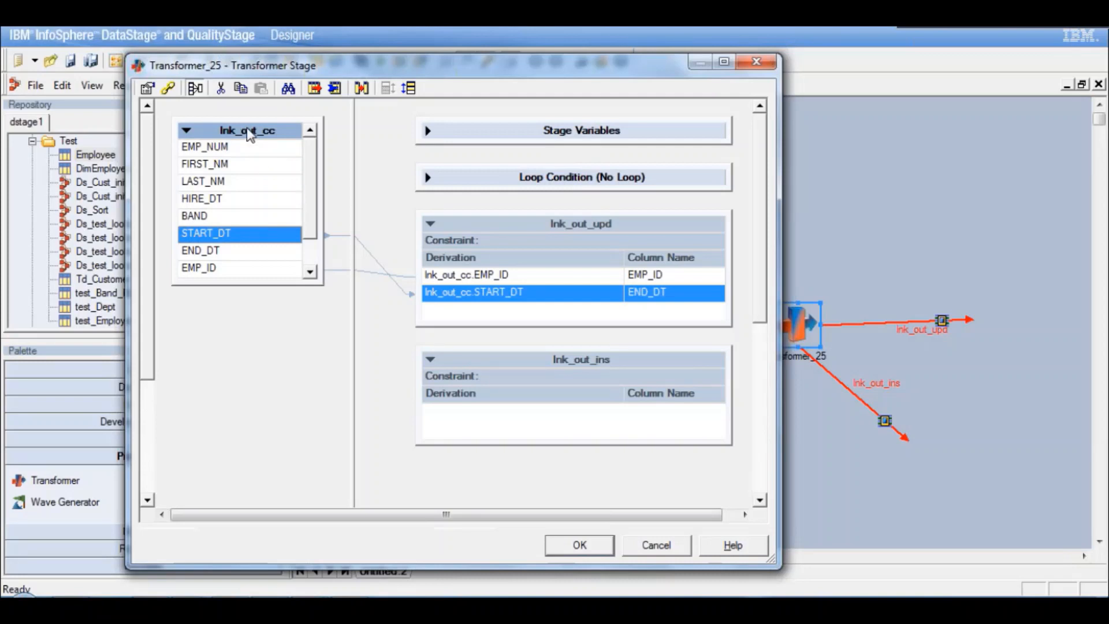
left_click_drag(250, 134, 502, 356)
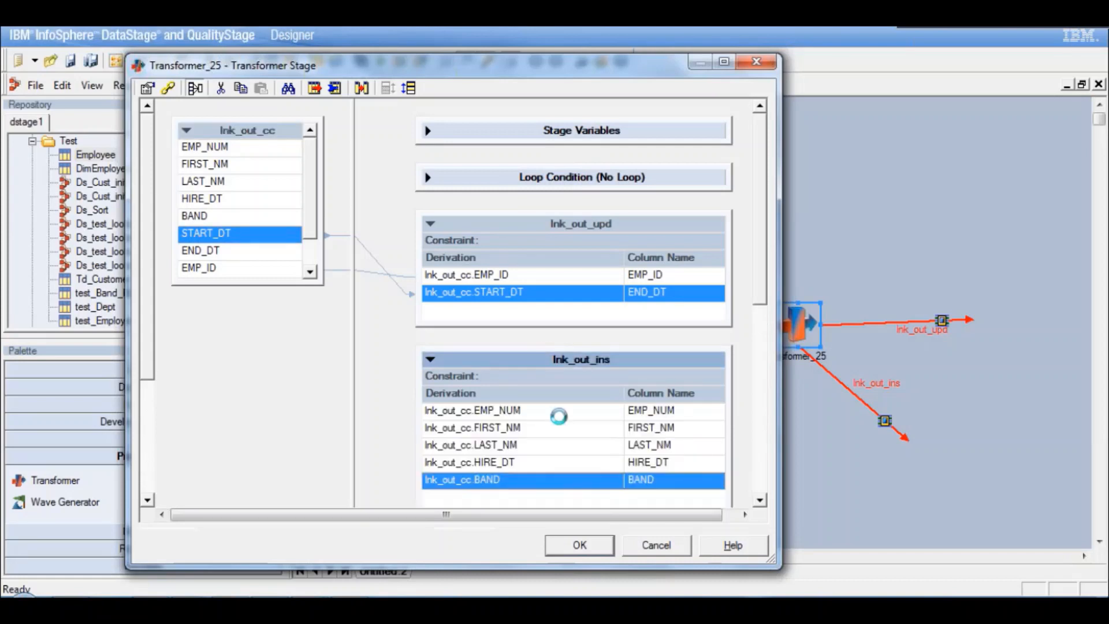
left_click(760, 502)
left_click(761, 501)
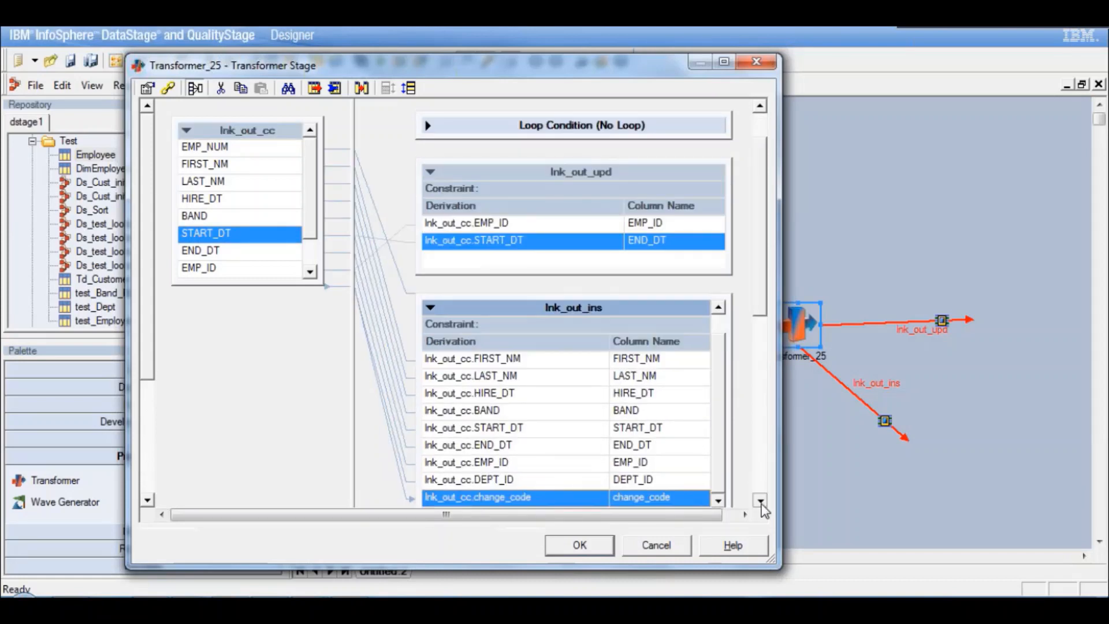
Delete the change_code and EMP_ID columns from the lnk_out_ins output
left_click(678, 456)
right_click(677, 458)
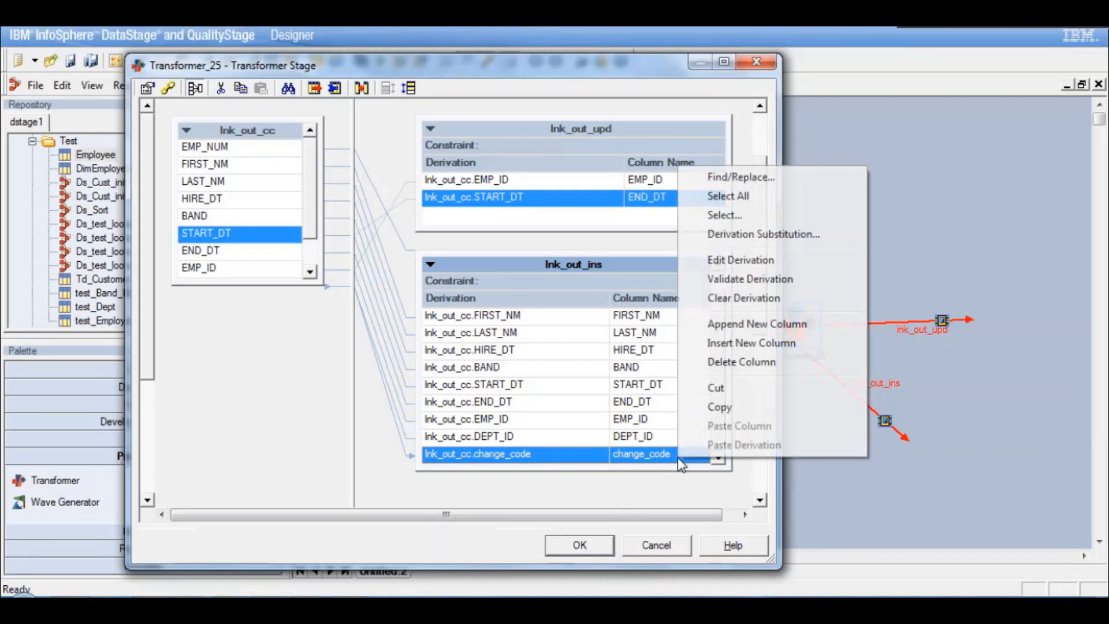
left_click(740, 362)
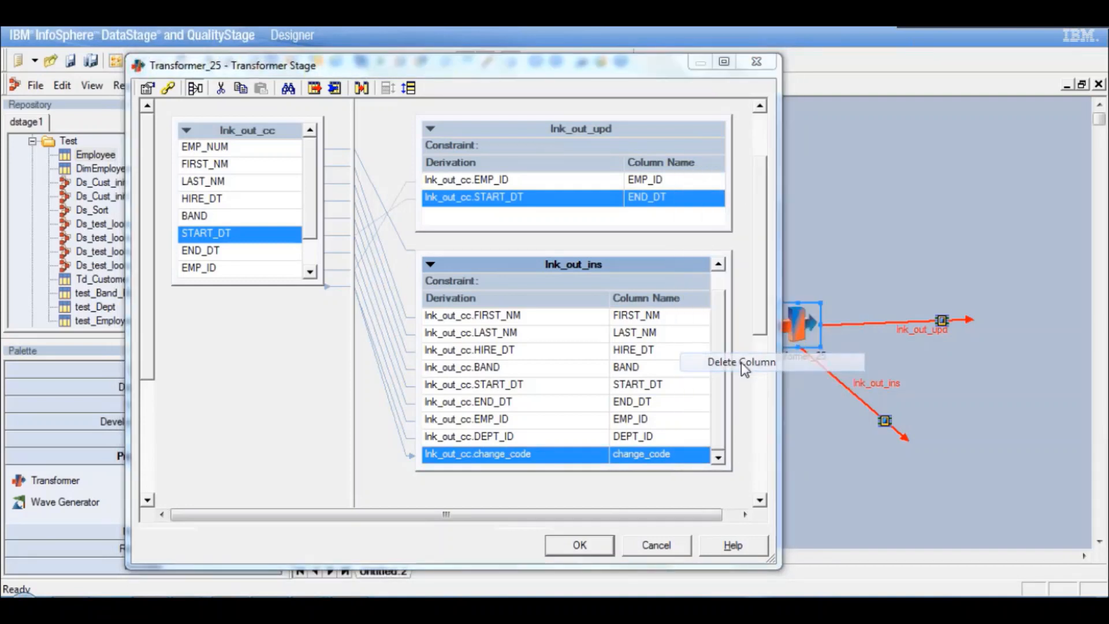
left_click(339, 368)
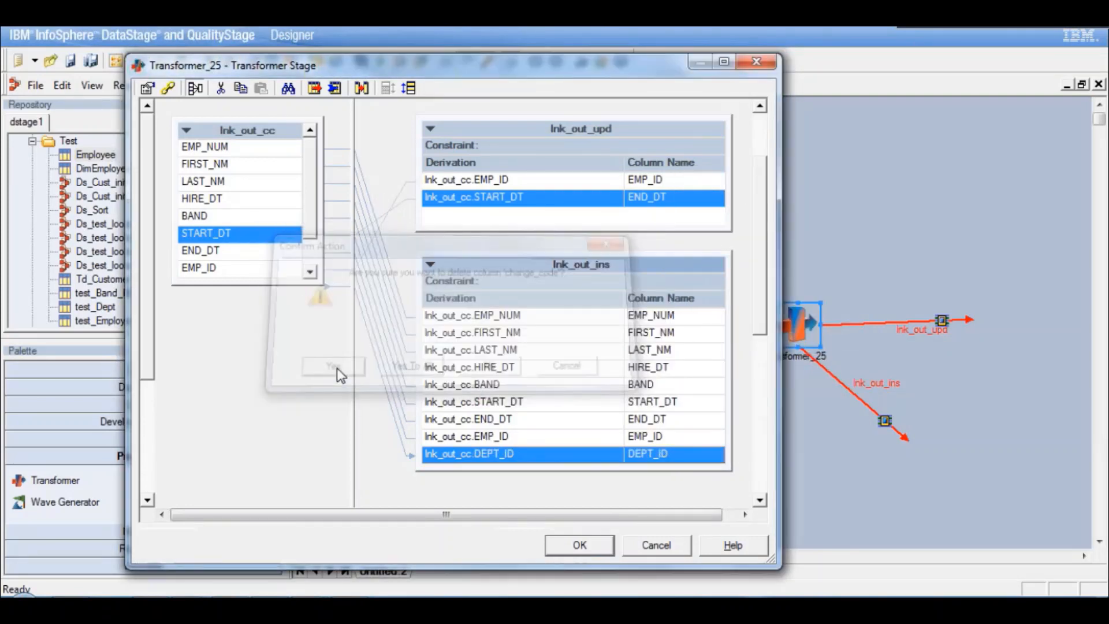
left_click(657, 435)
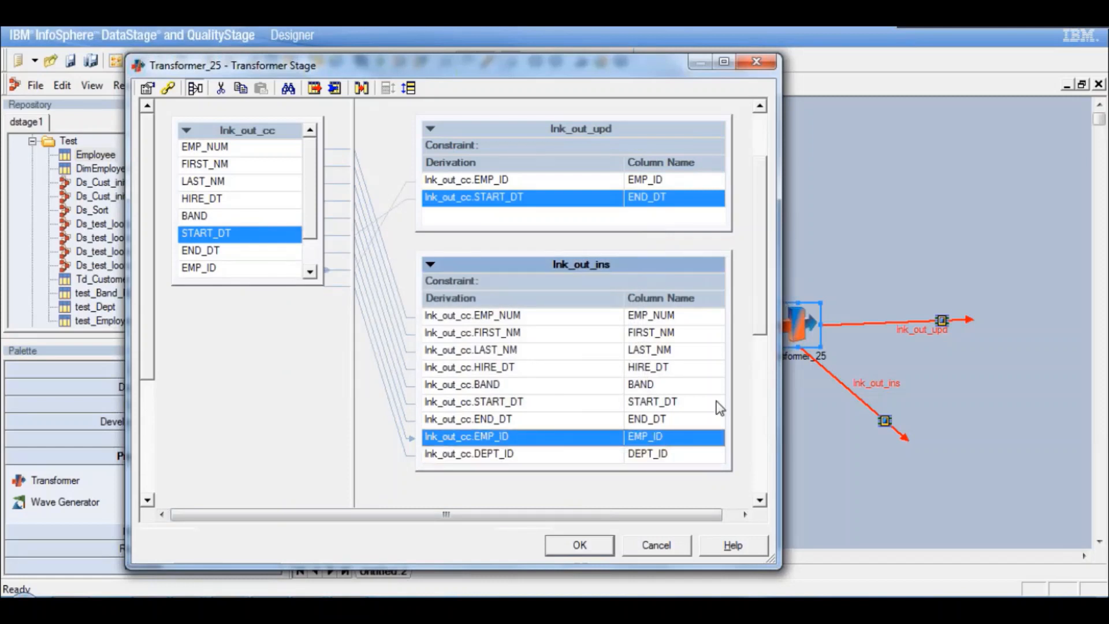
right_click(653, 436)
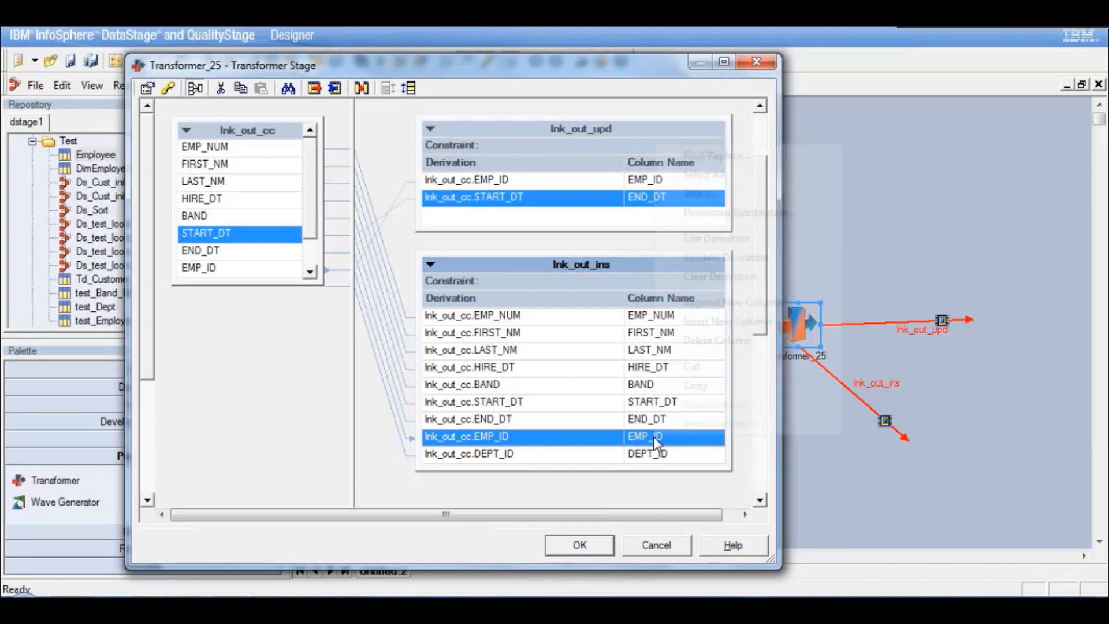
left_click(703, 341)
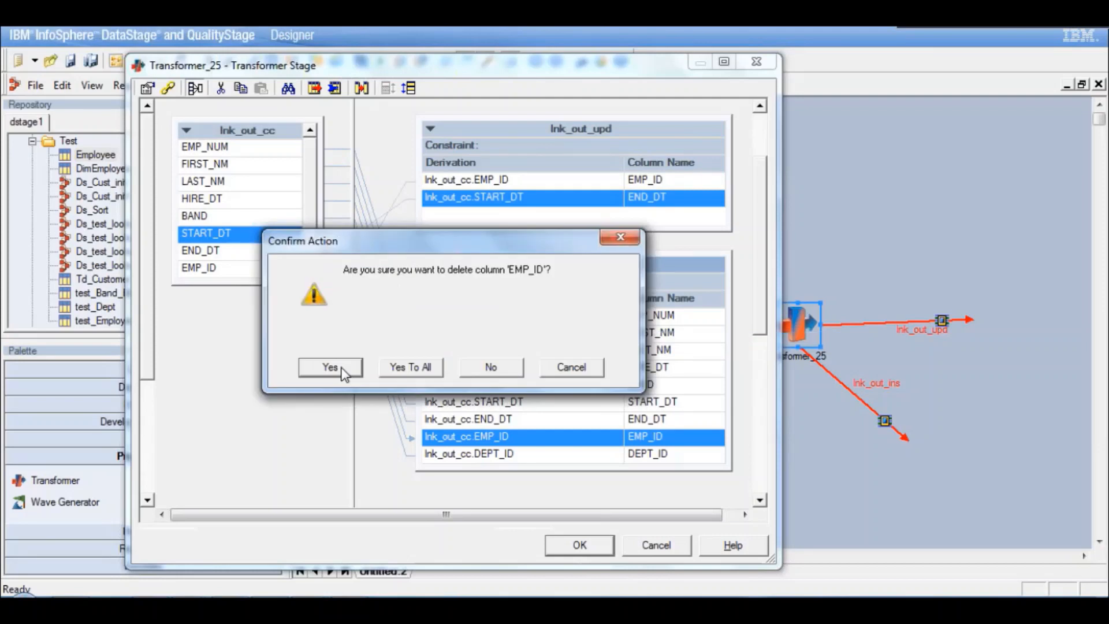
left_click(330, 367)
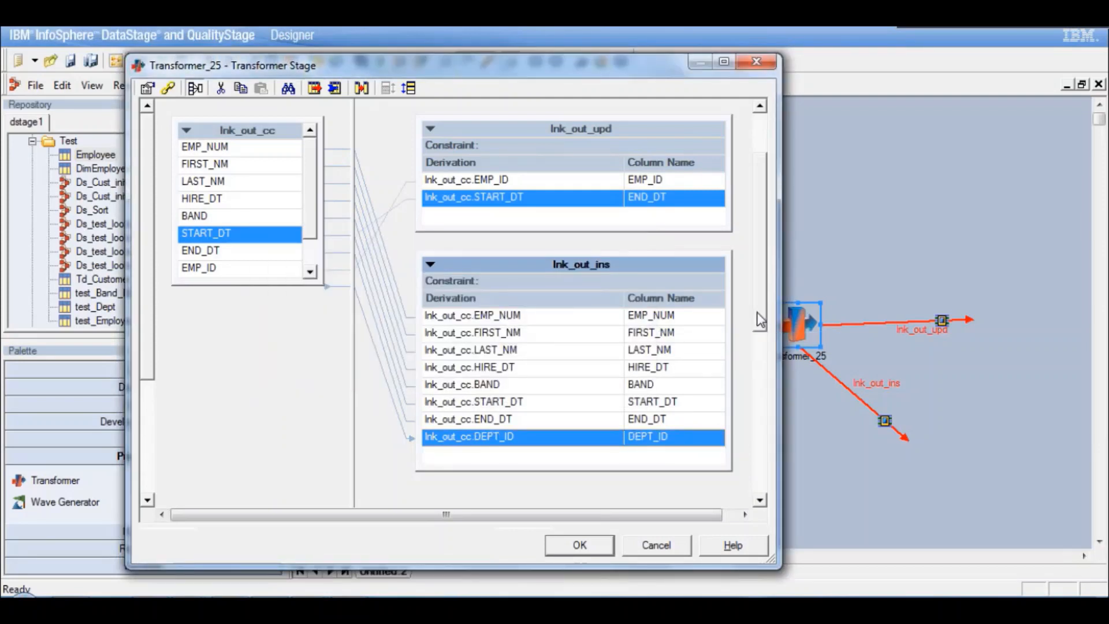
Set the constraint of the lnk_out_upd link to lnk_out_cc.change_code = 3
scroll(569, 253, "up", 1)
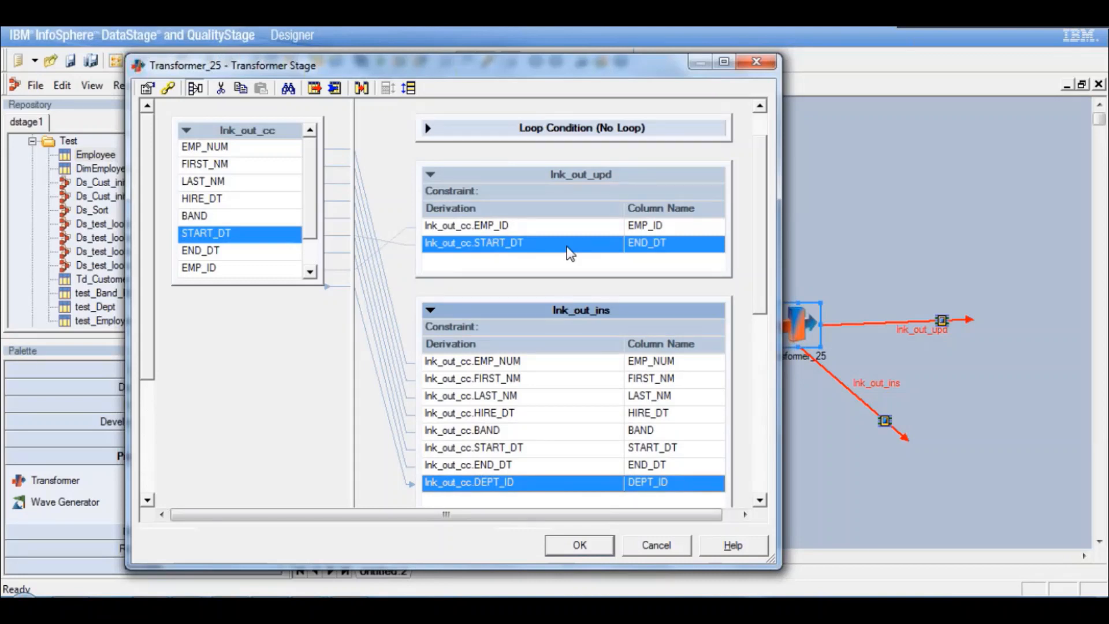
double_click(580, 190)
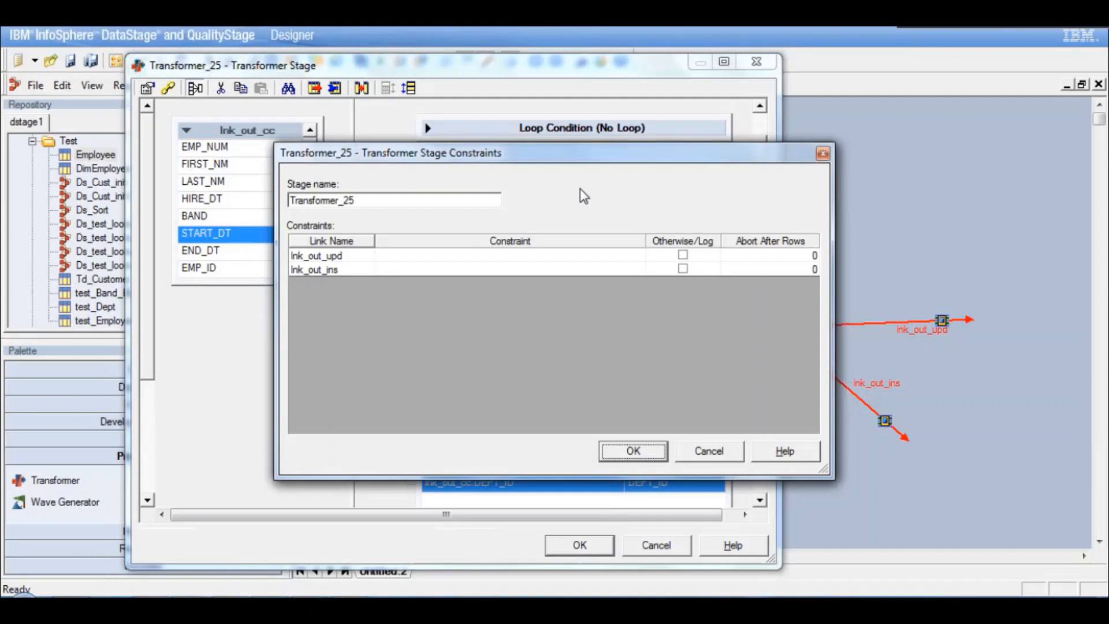
double_click(500, 259)
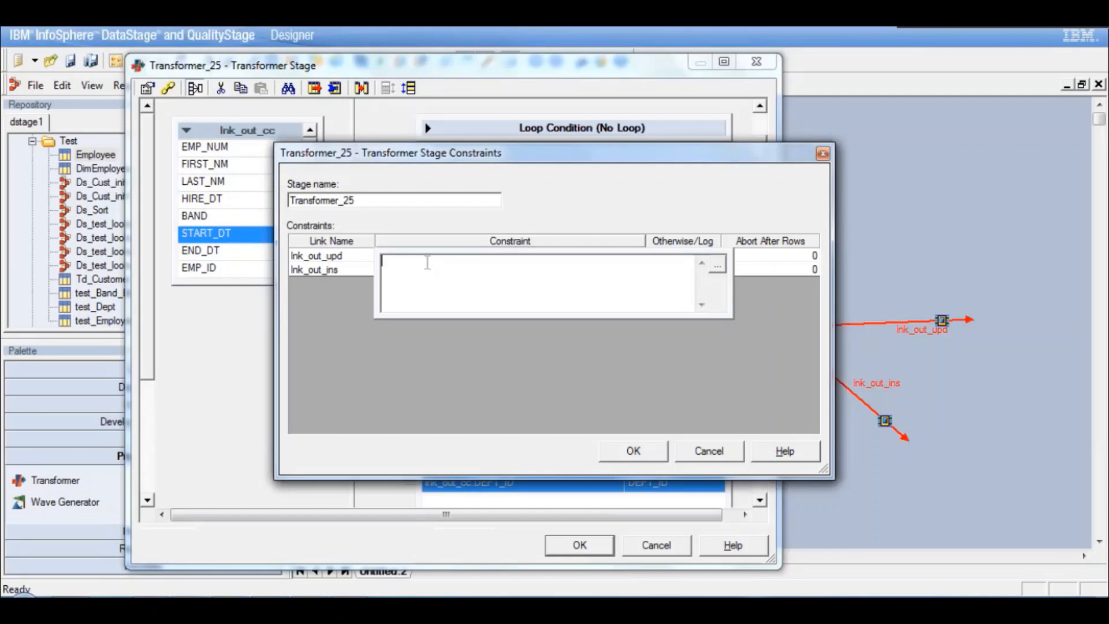
right_click(428, 267)
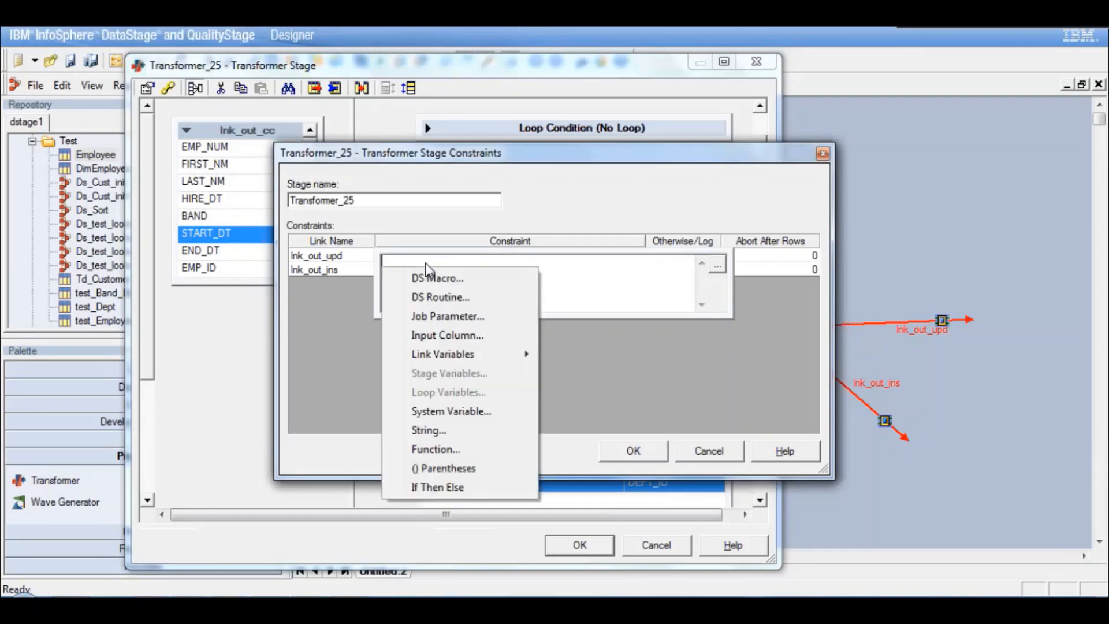
left_click(449, 335)
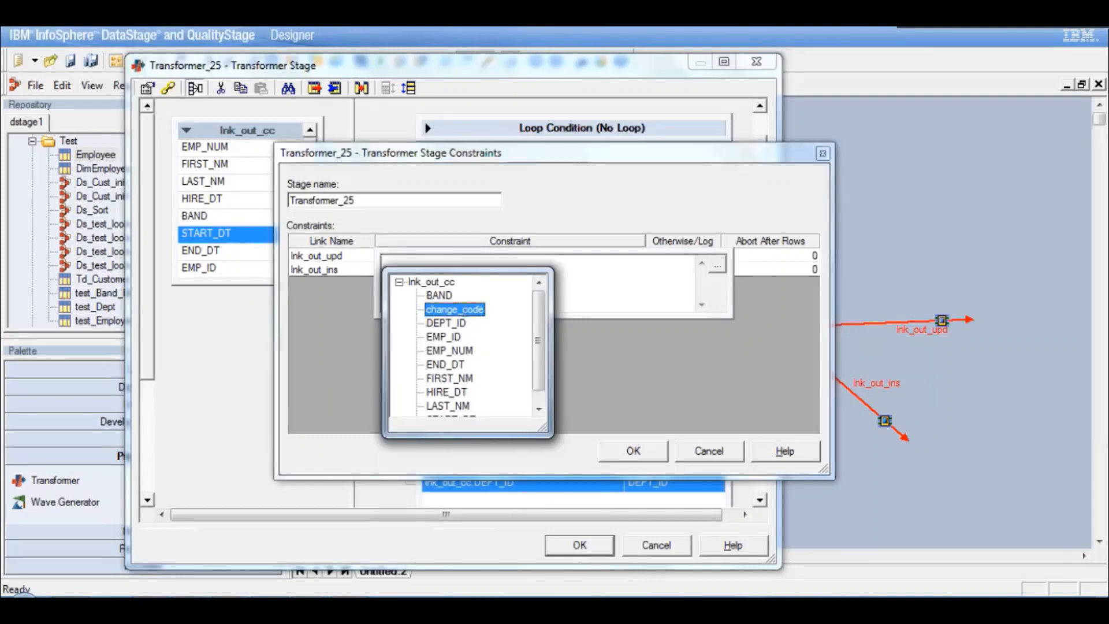
left_click(456, 309)
type("= 3")
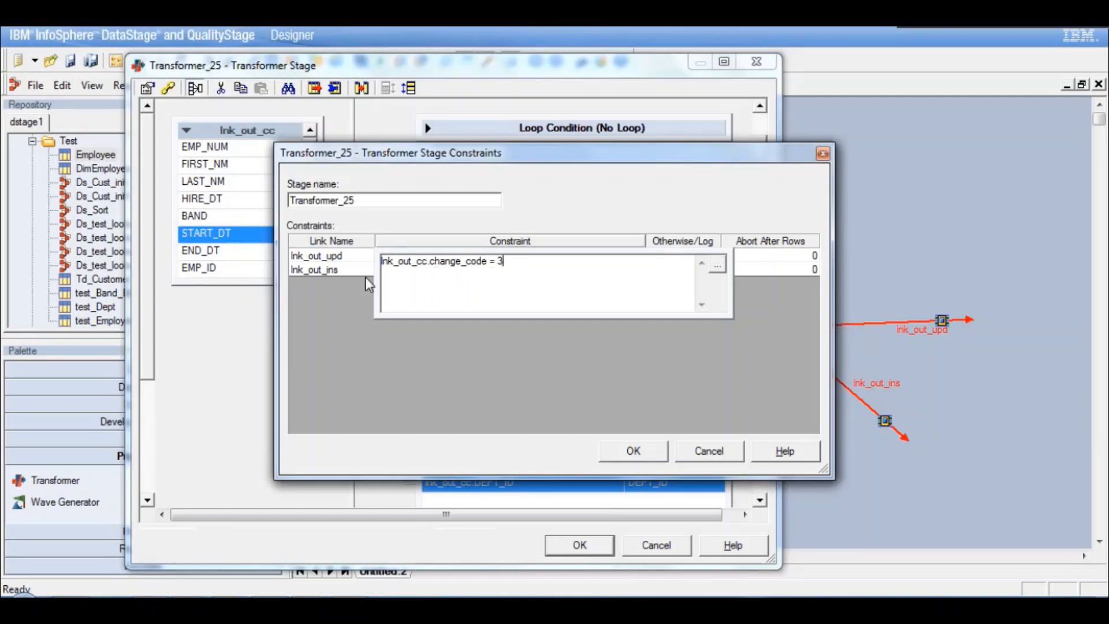
Set the constraint of the lnk_out_ins link to lnk_out_cc.change_code = 1 or lnk_out_cc.change_code = 3 and accept the Transformer settings
left_click(342, 271)
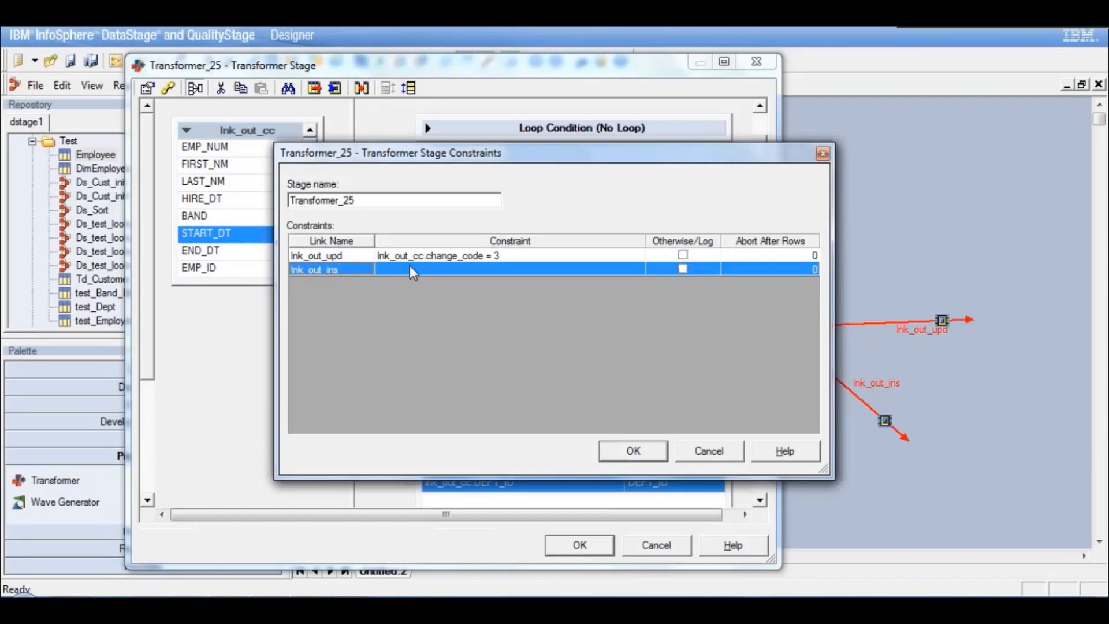
left_click(409, 268)
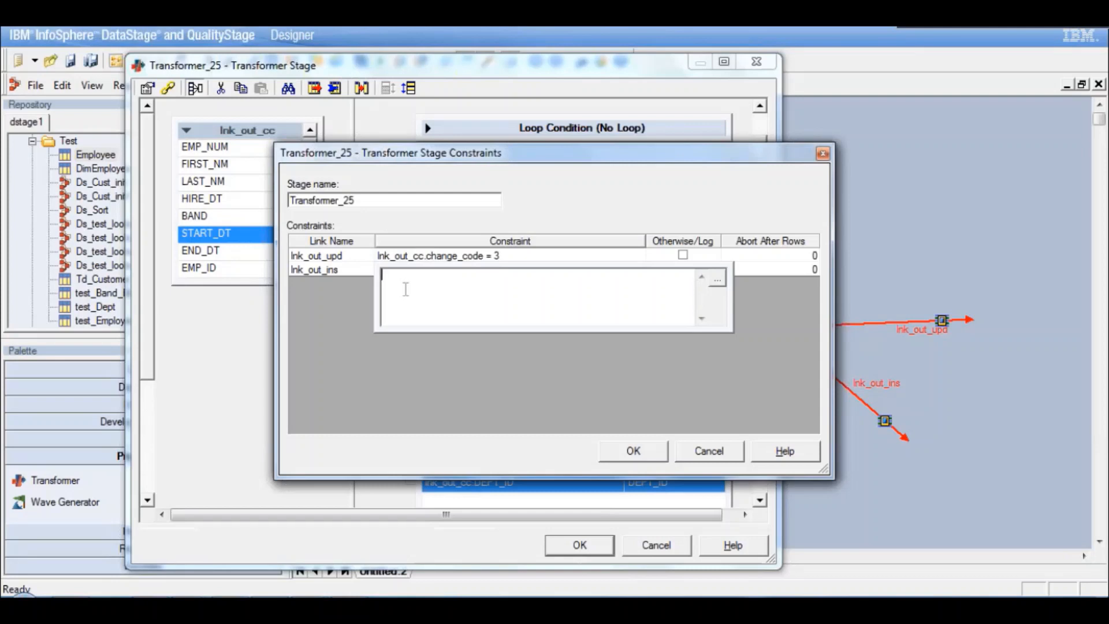
right_click(406, 289)
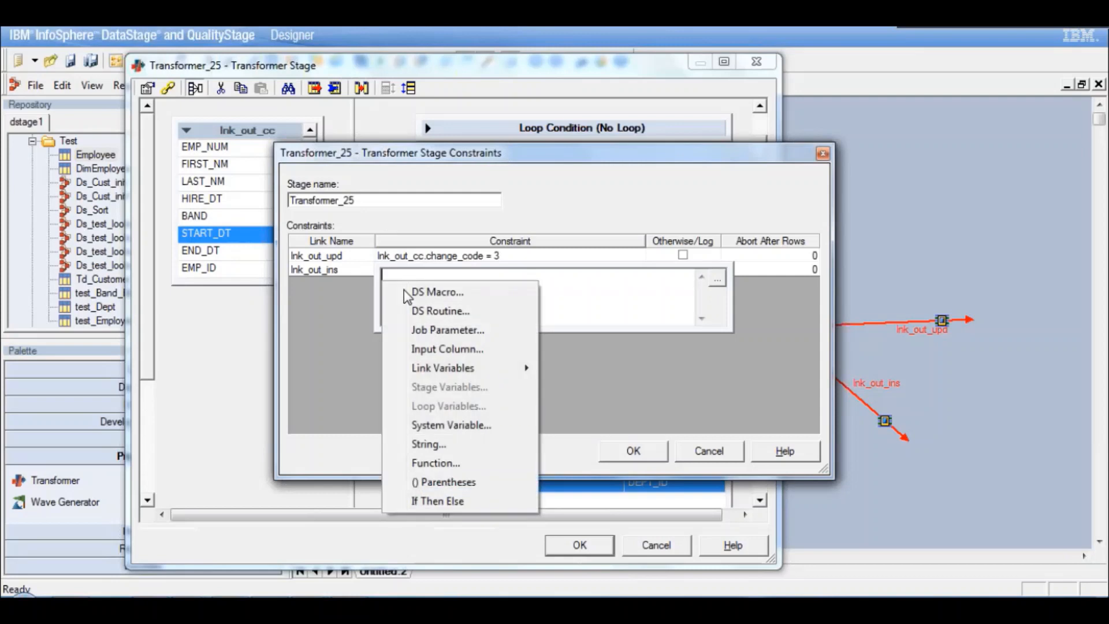
left_click(455, 347)
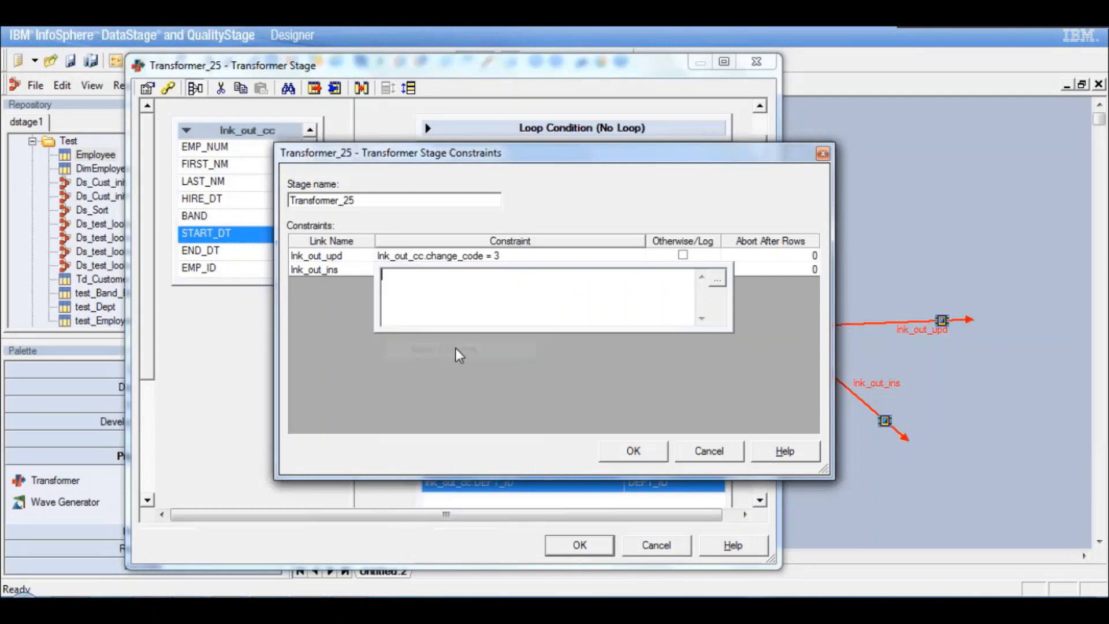
type("= 1 ")
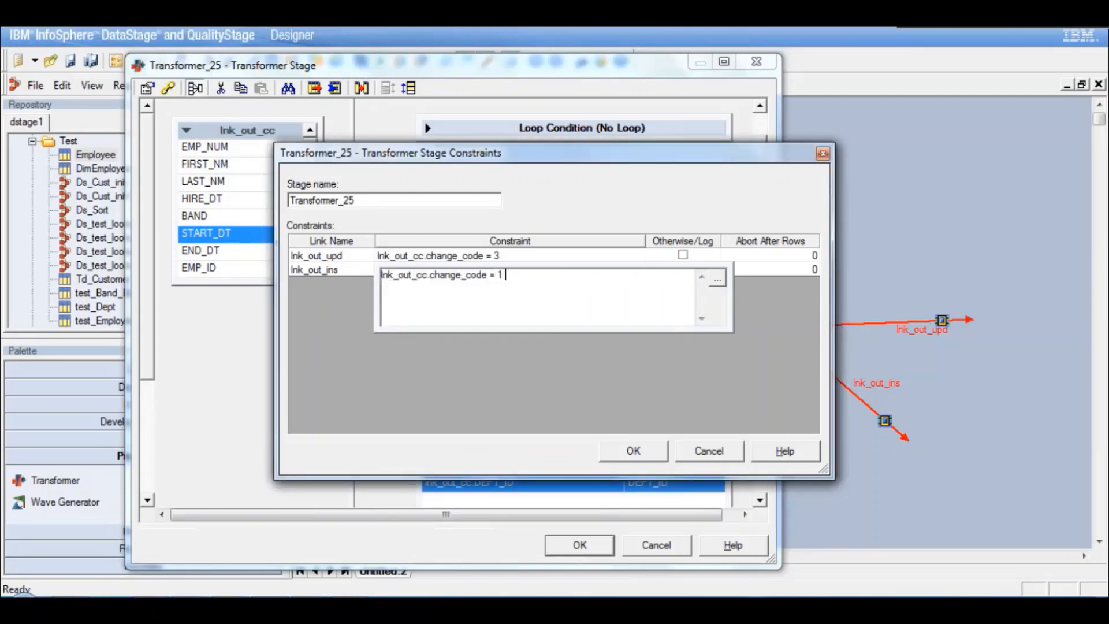
type("or")
right_click(525, 281)
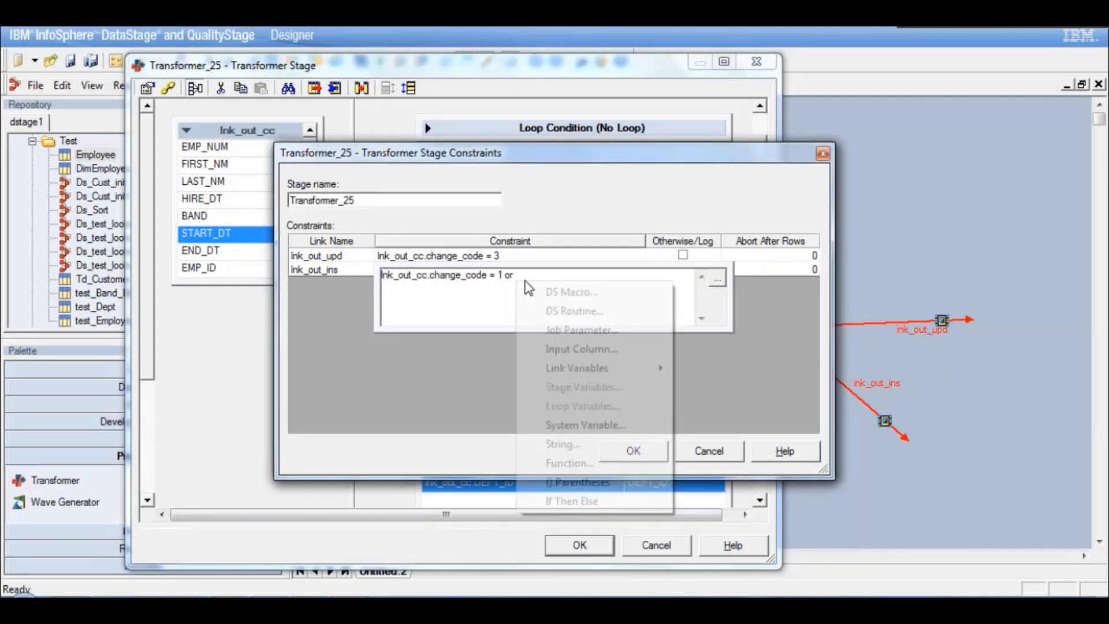
left_click(578, 348)
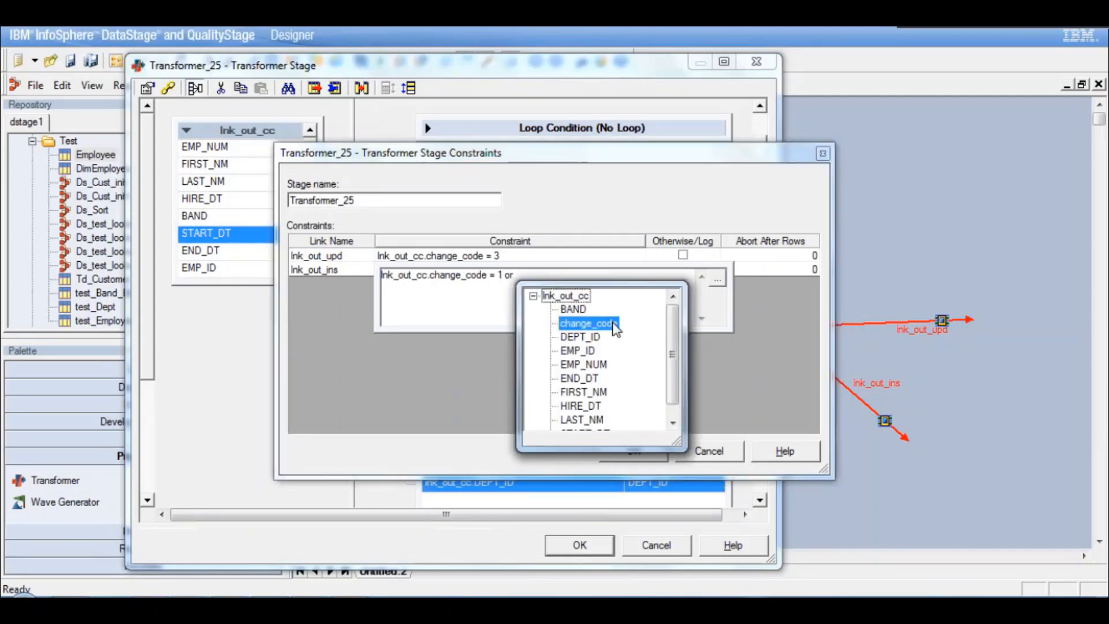
left_click(595, 322)
type("= 3")
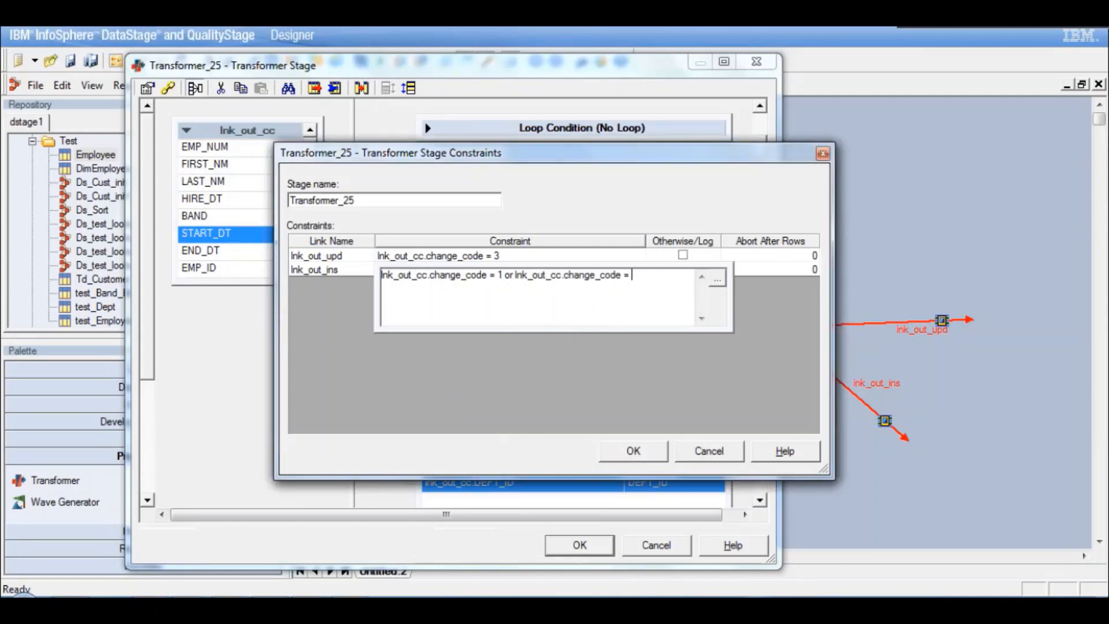
left_click(570, 256)
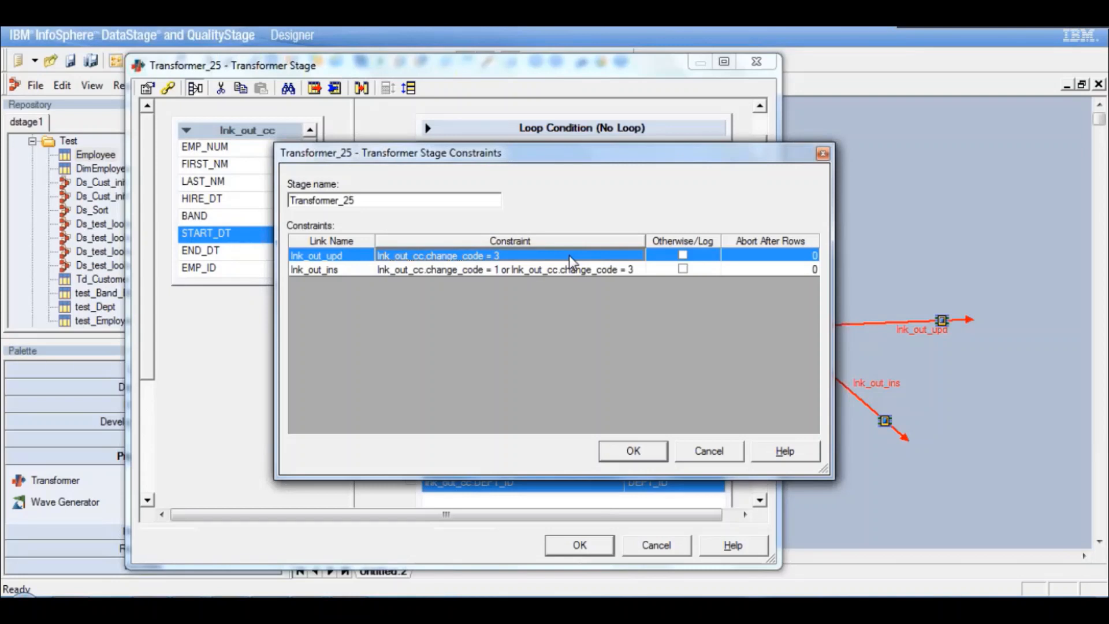
left_click(634, 451)
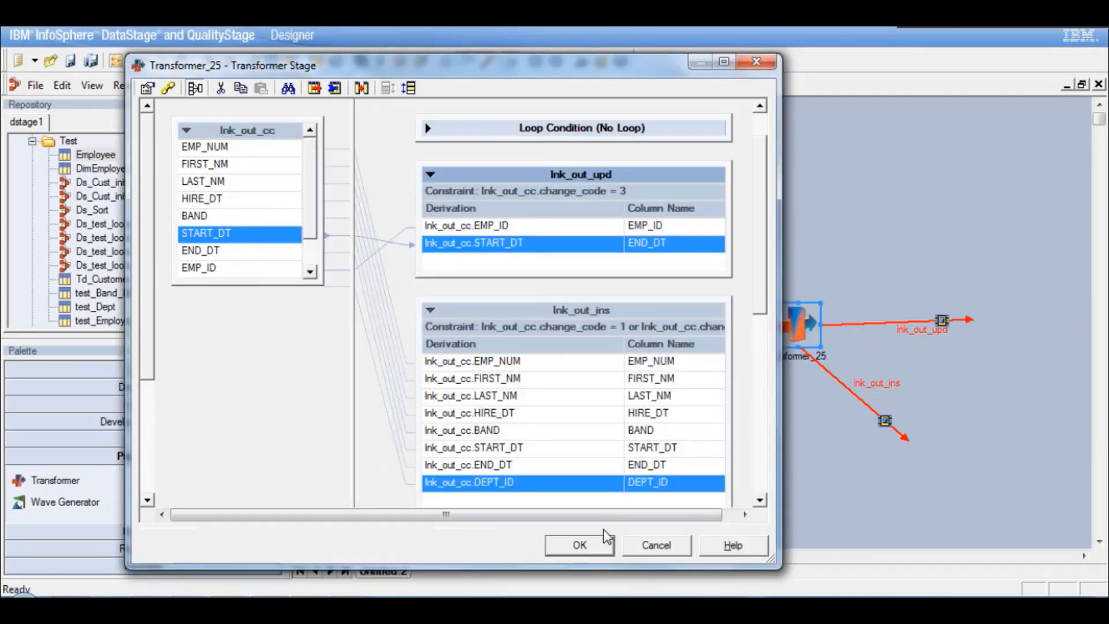
left_click(603, 548)
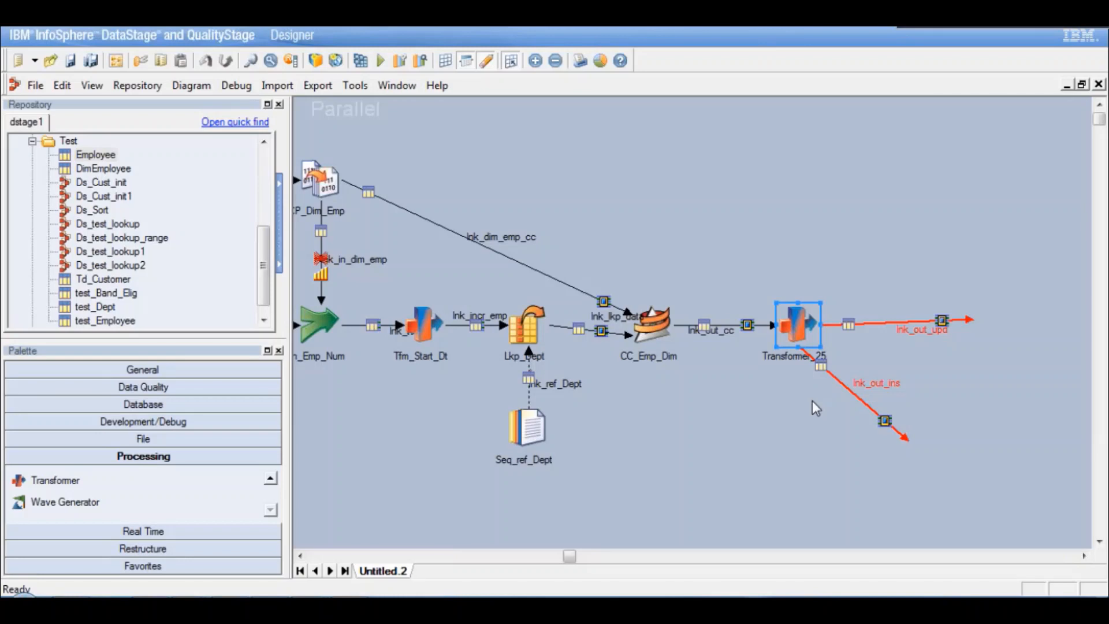
Rename the Transformer_25 stage as Tfm_Upd_Ins
double_click(793, 325)
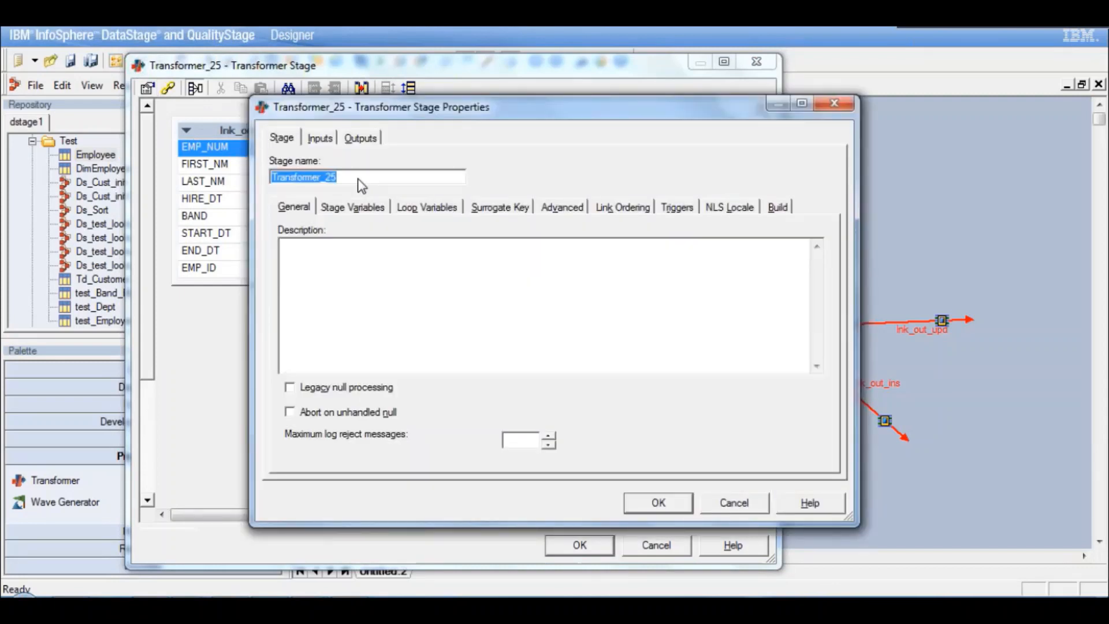
type("Tfm_")
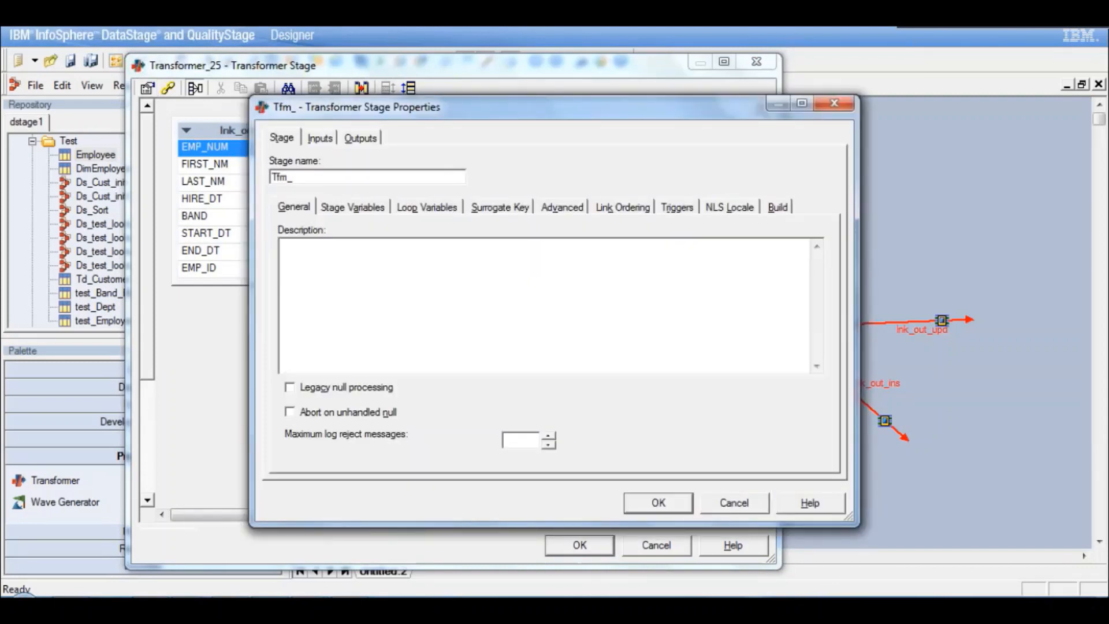
type("Upd_I")
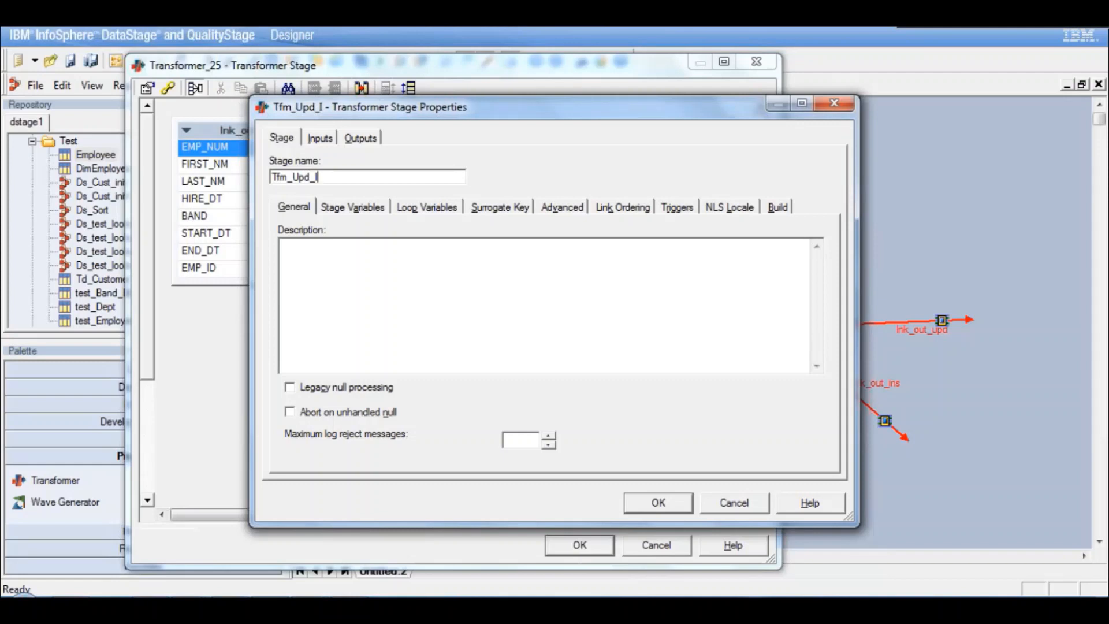
type("ns")
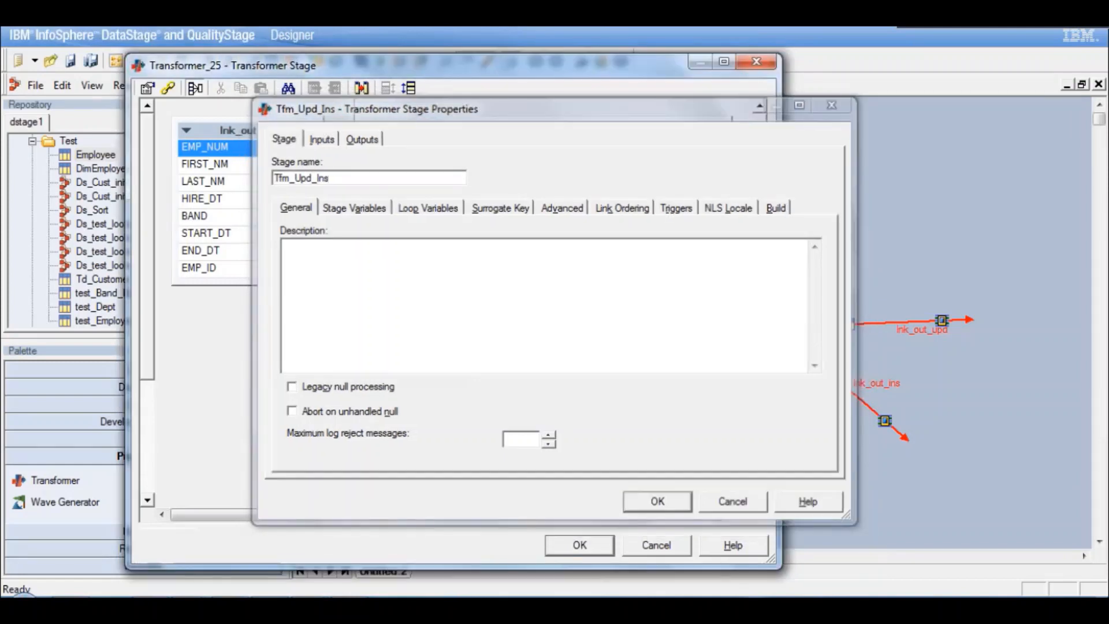
key("Return")
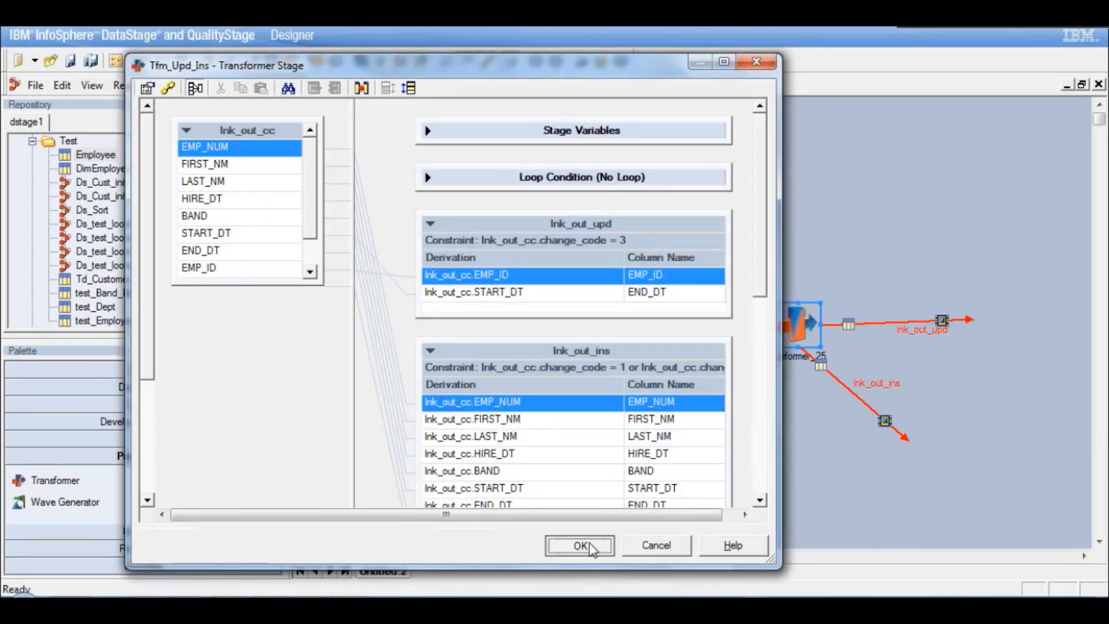
left_click(584, 544)
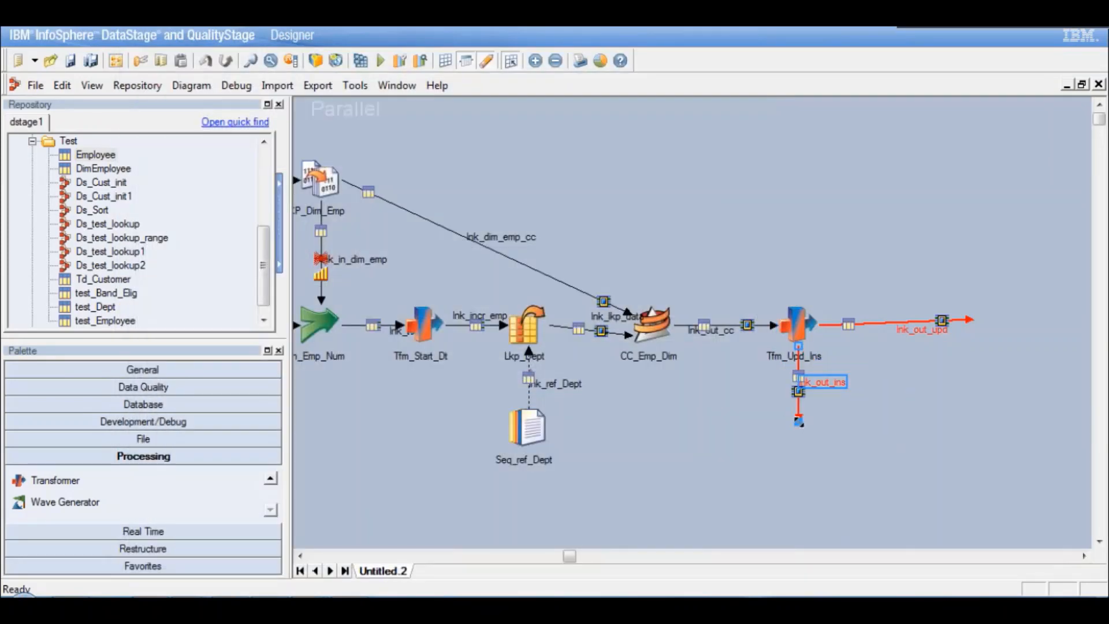
Add a Surrogate Key Generator stage at the end of the lnk_out_ins link and draw an output link from it
left_click(271, 483)
left_click(271, 483)
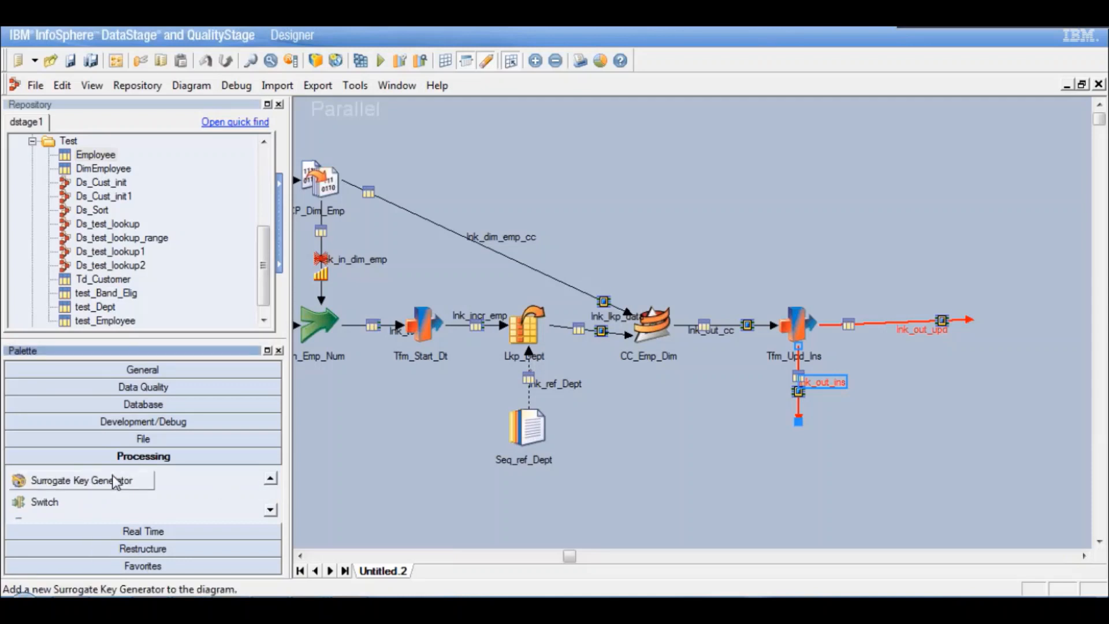
left_click_drag(116, 480, 343, 484)
left_click_drag(685, 482, 954, 431)
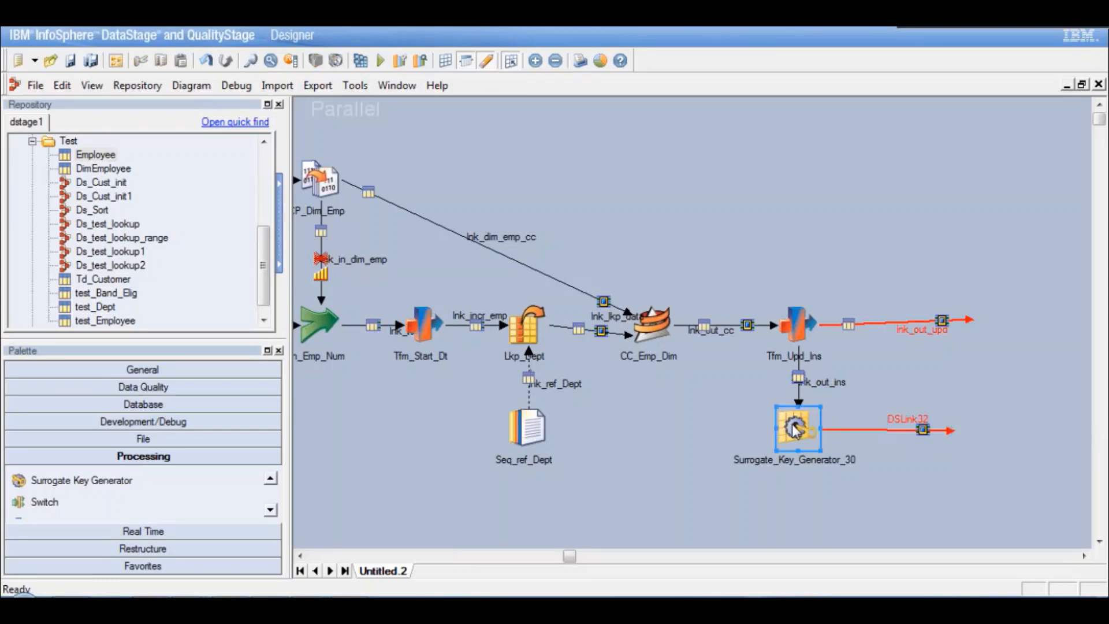
Set the surrogate key stage's generated output column name to EMP_ID and its source name to /tmp/test_Cust.sk
double_click(793, 426)
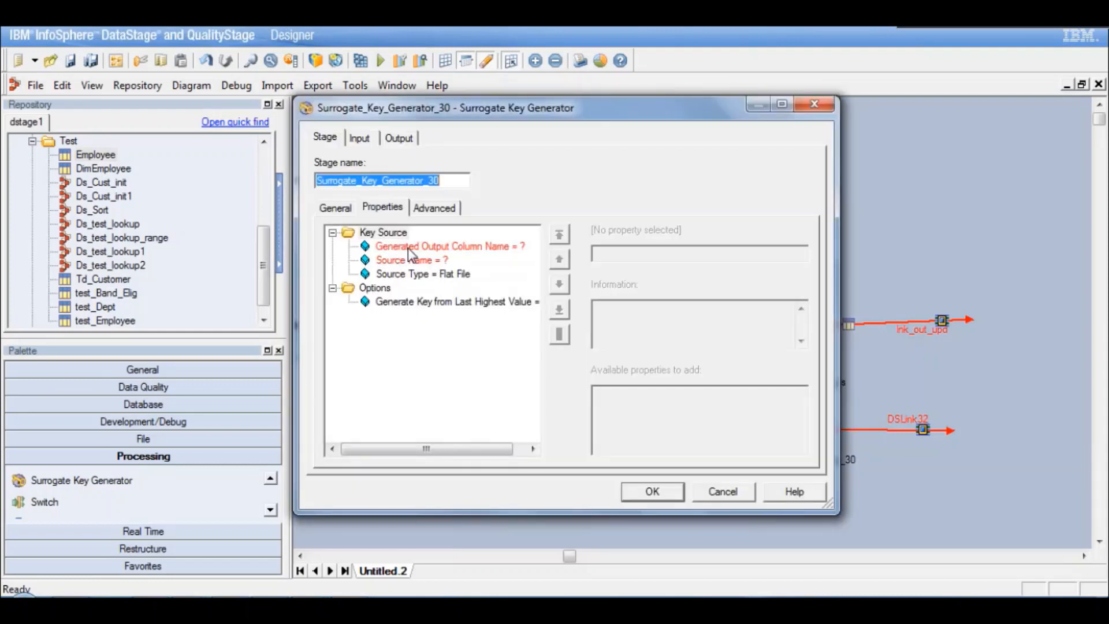
left_click(409, 247)
type("EM")
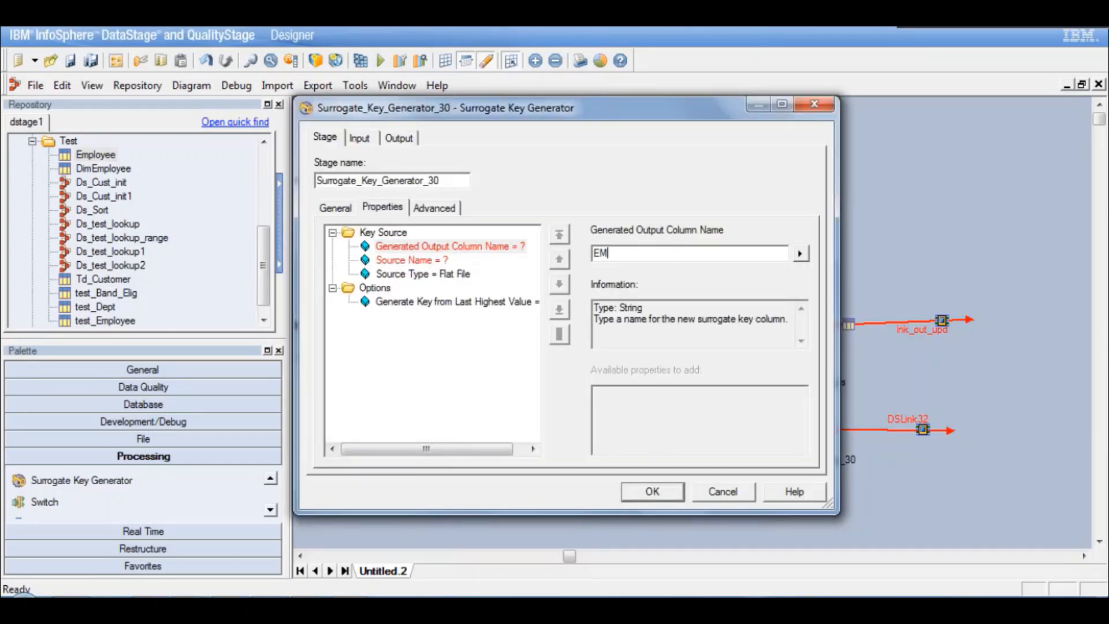
type("P_ID")
left_click(424, 262)
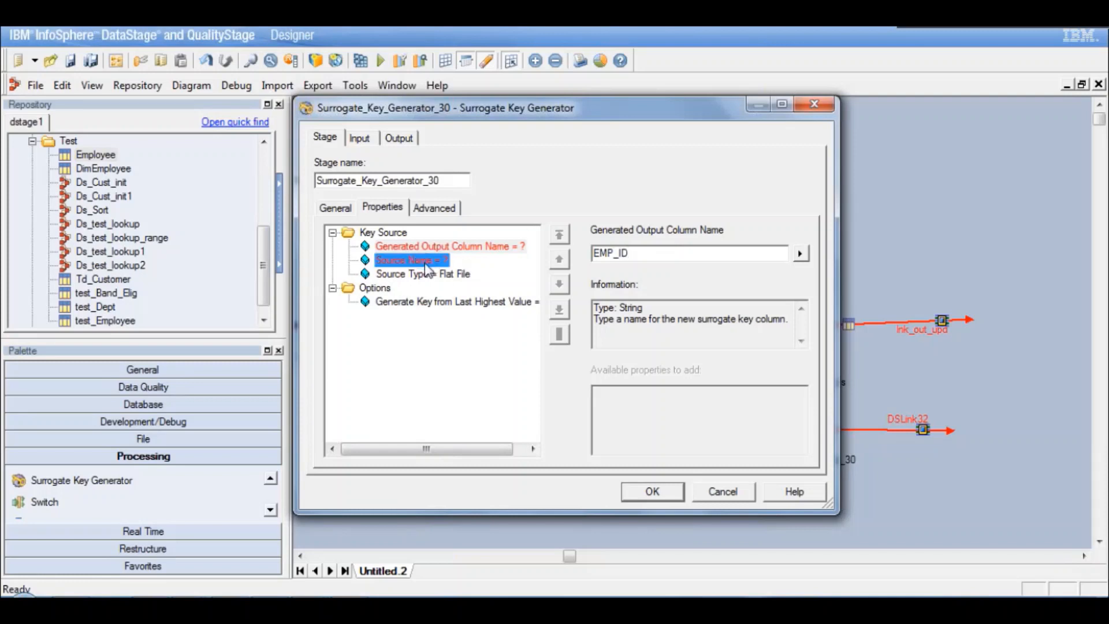
left_click(711, 252)
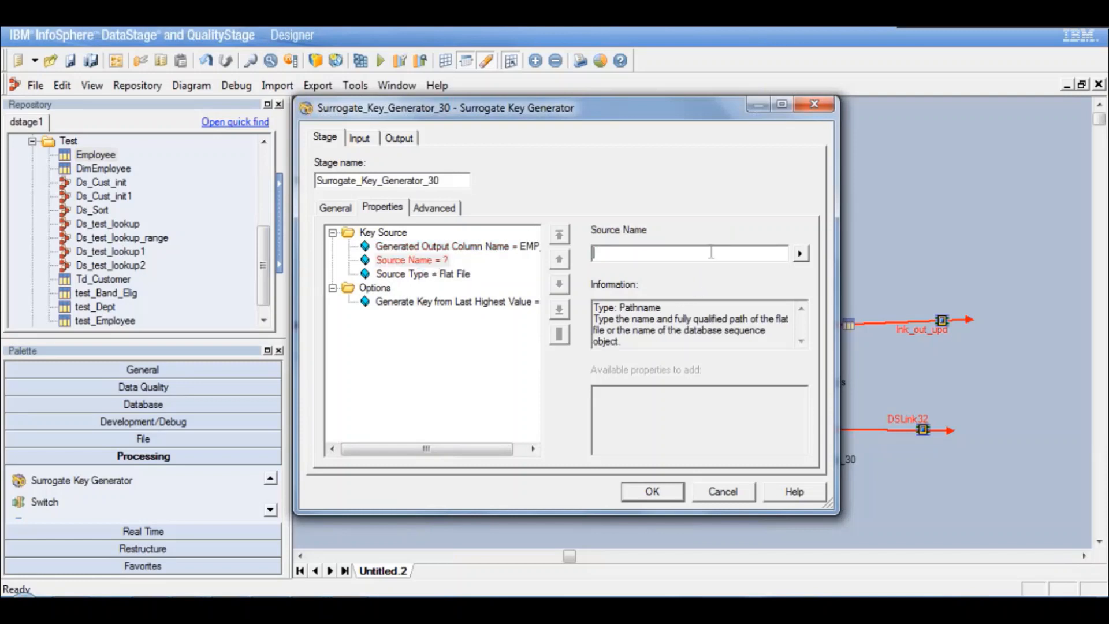
type("/tmp/test_Cust.sk")
left_click(444, 273)
left_click(435, 262)
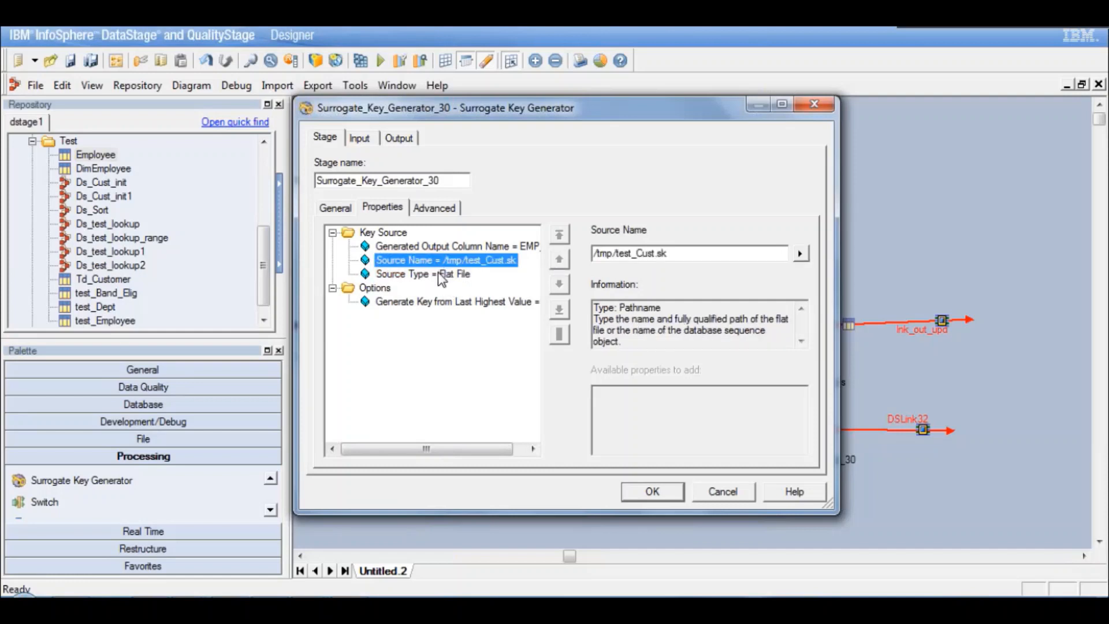
left_click(438, 272)
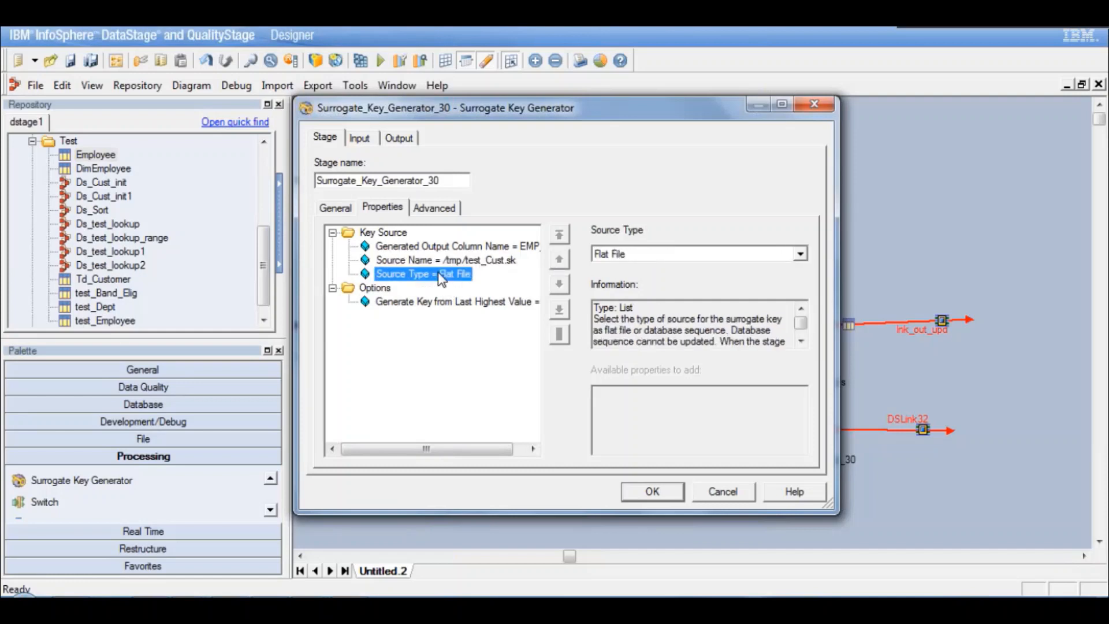
Change the surrogate key source name to /tmp/test_Emp.sk and open the stage's output settings
left_click(856, 60)
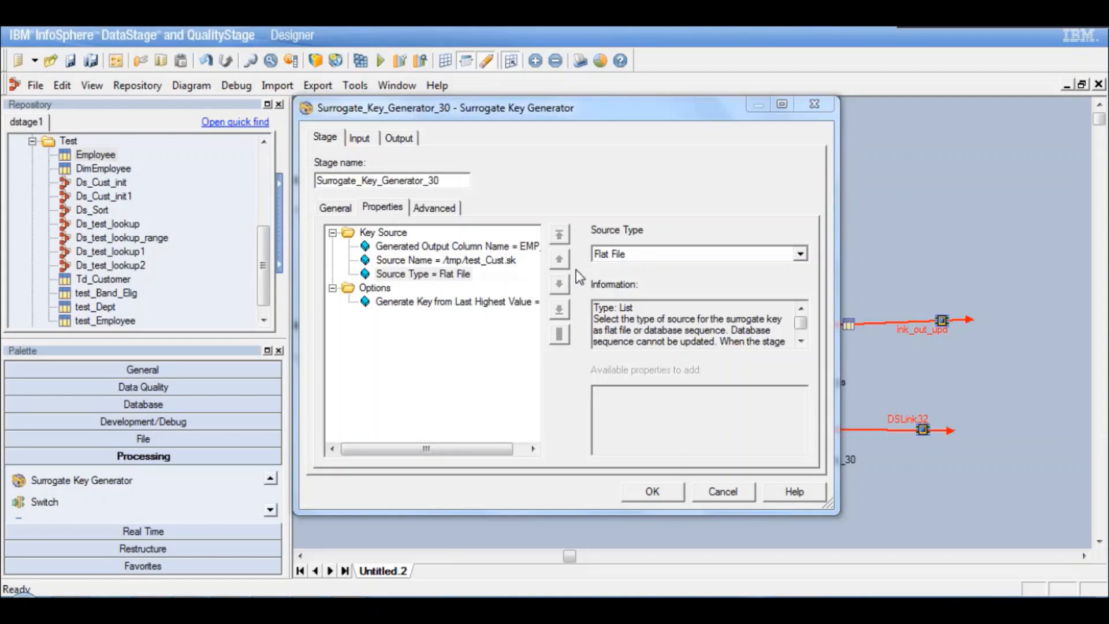
left_click(483, 262)
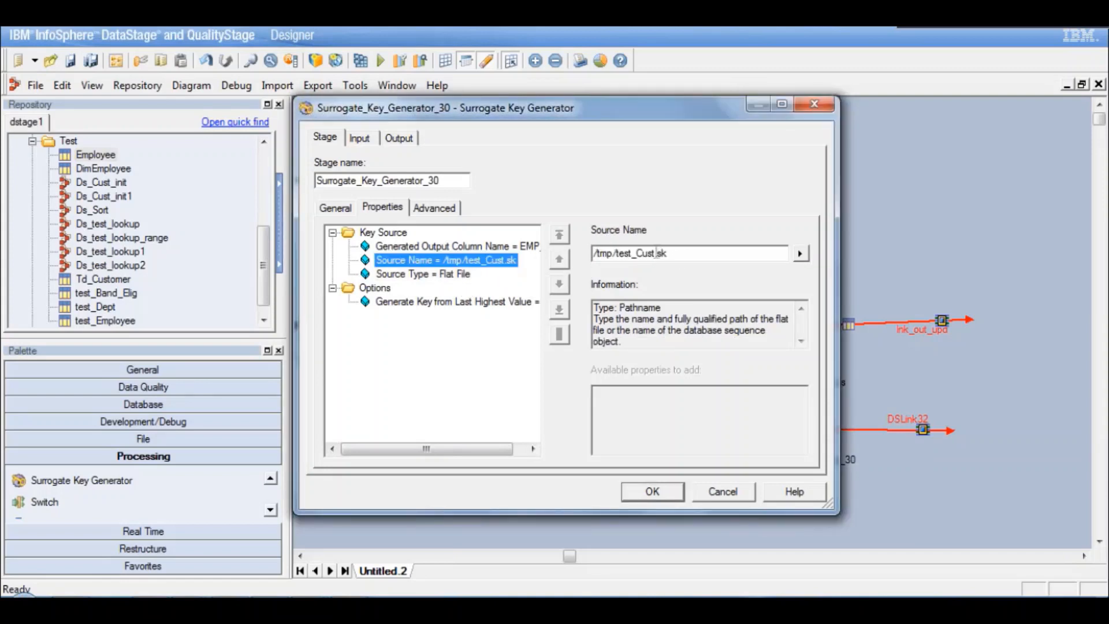
left_click(654, 254)
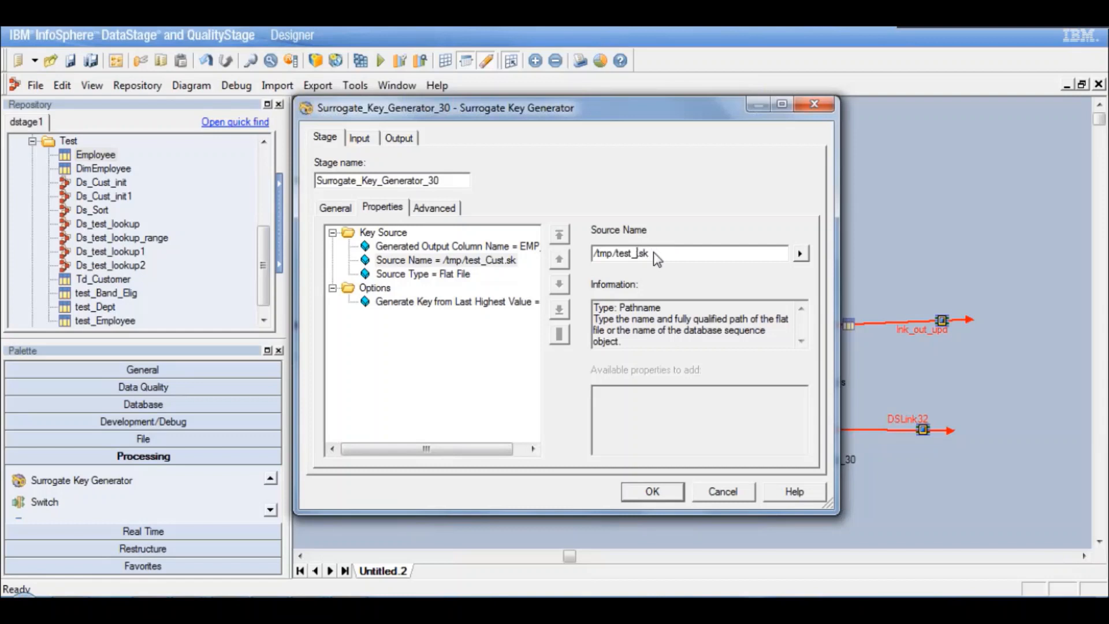
type("Emp.")
left_click(474, 261)
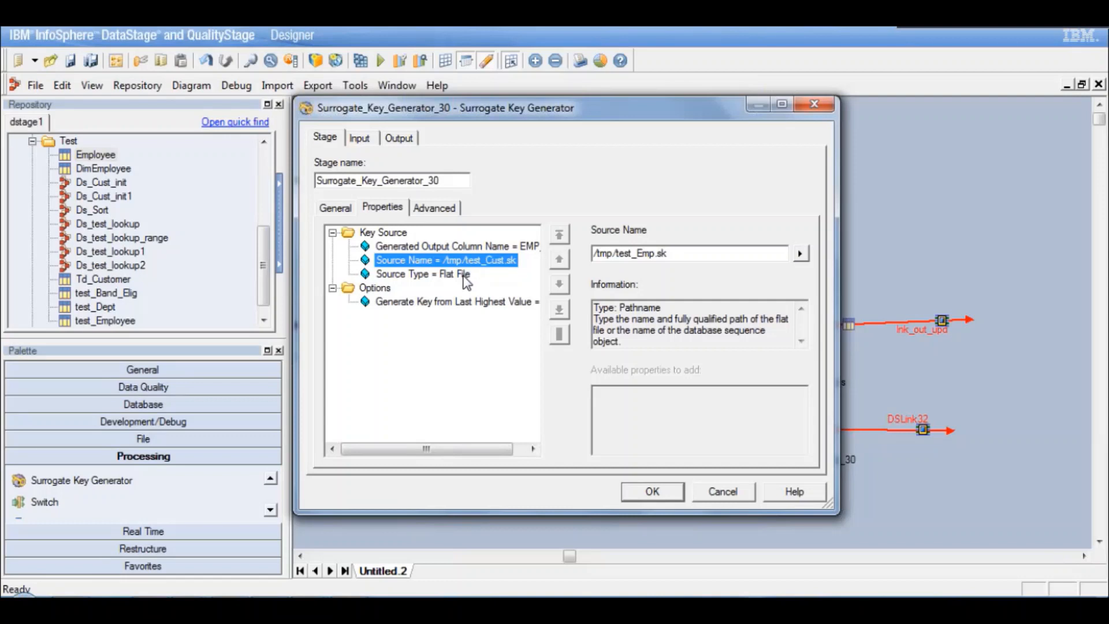
left_click(464, 275)
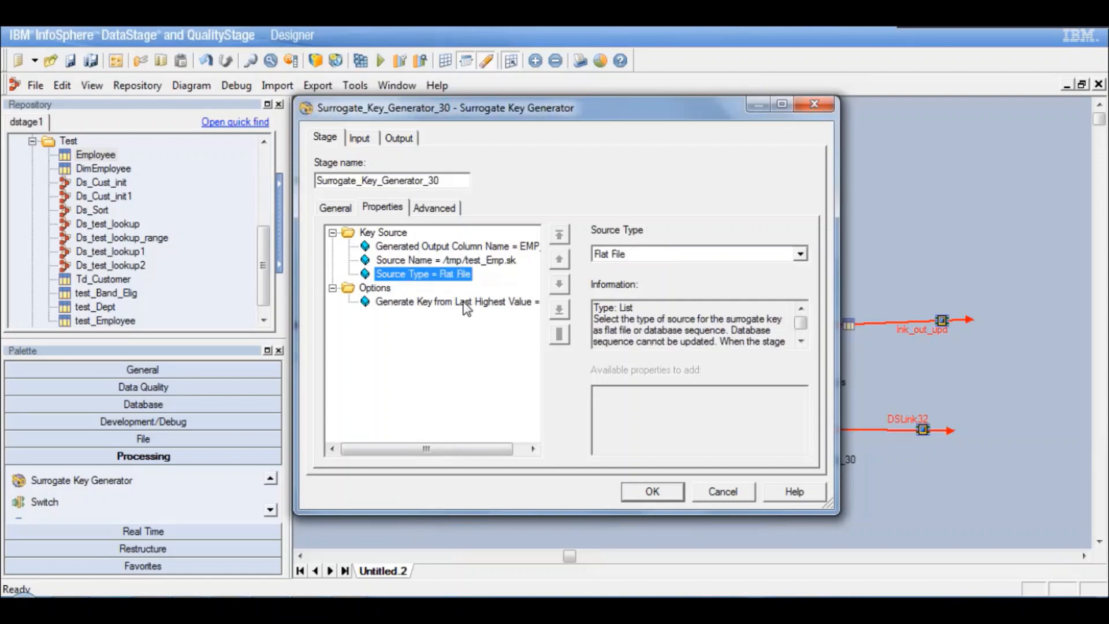
left_click(464, 302)
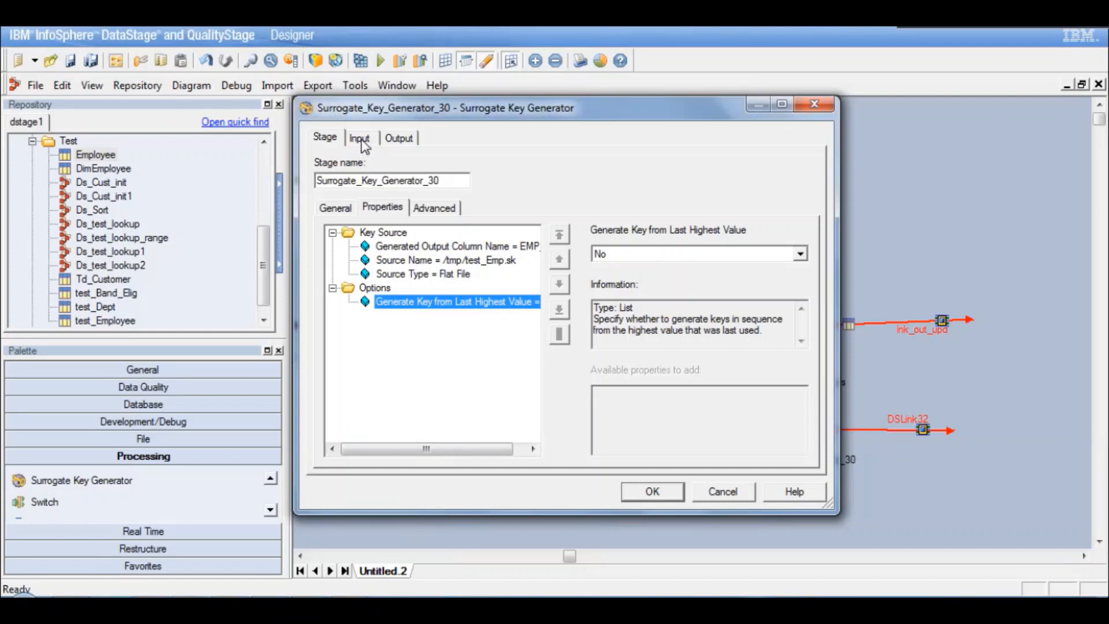
left_click(359, 139)
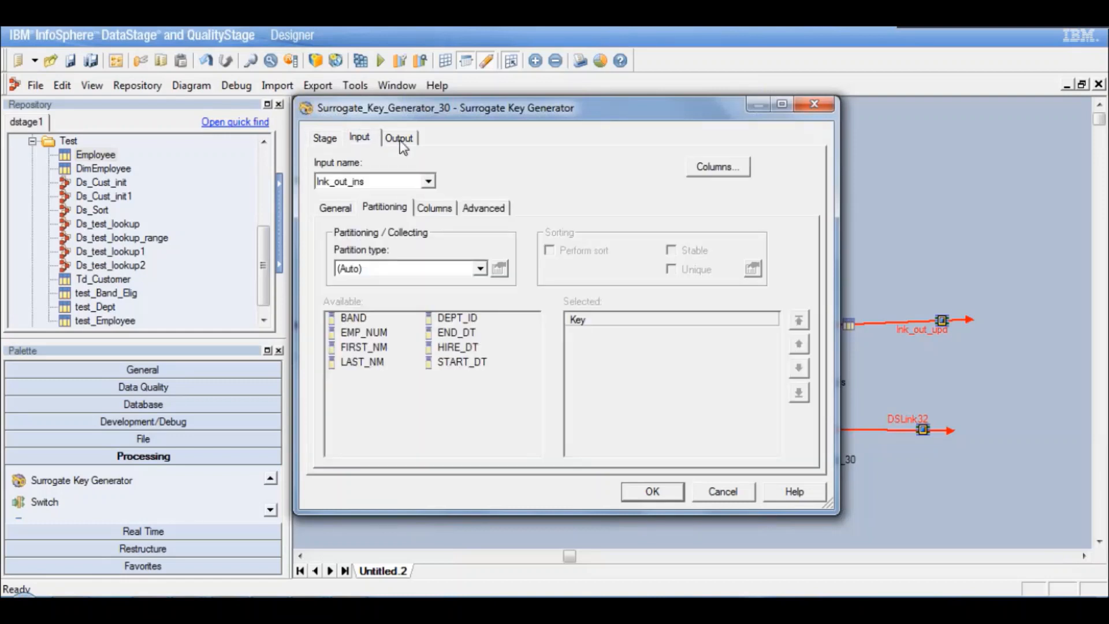
left_click(401, 141)
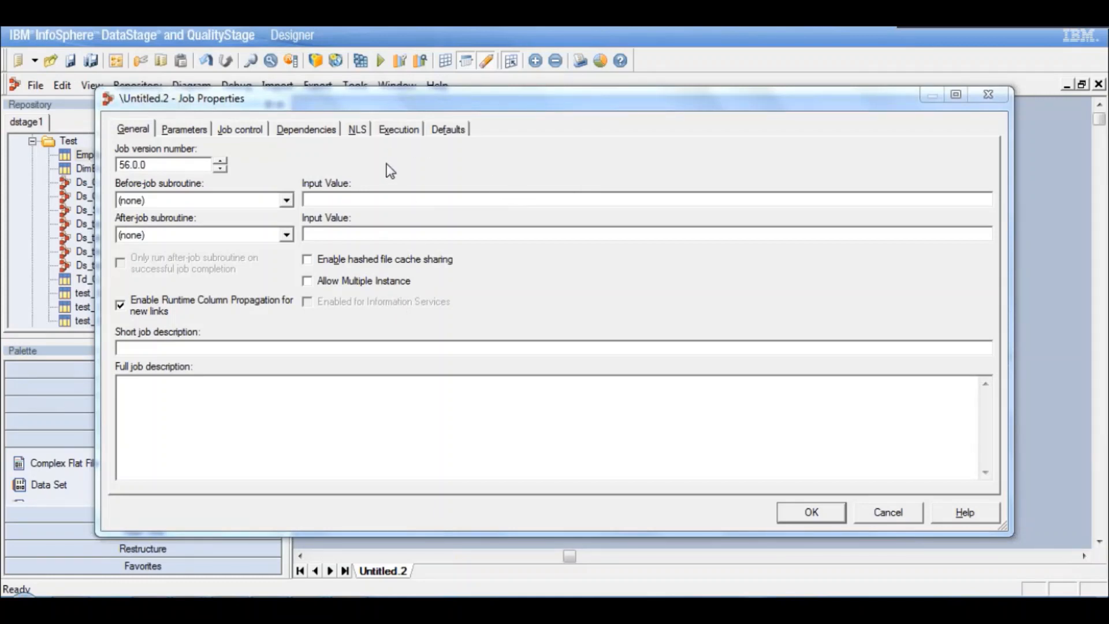
Add two string job parameters named pDS_EMP_UPD and pDS_EMP_INS
left_click(186, 130)
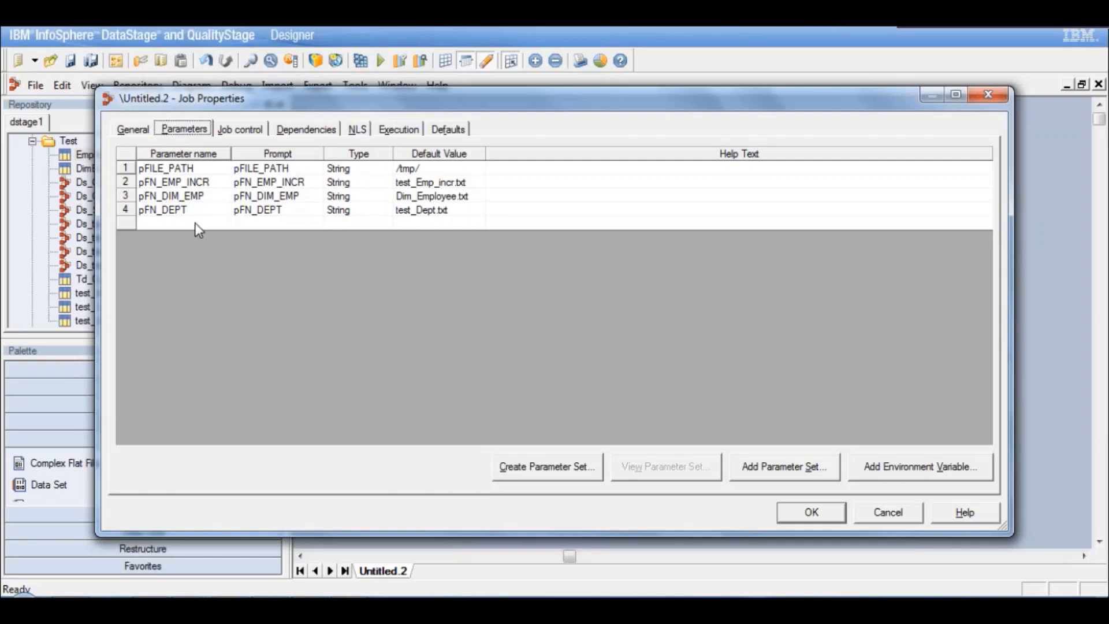
left_click(196, 223)
type("p")
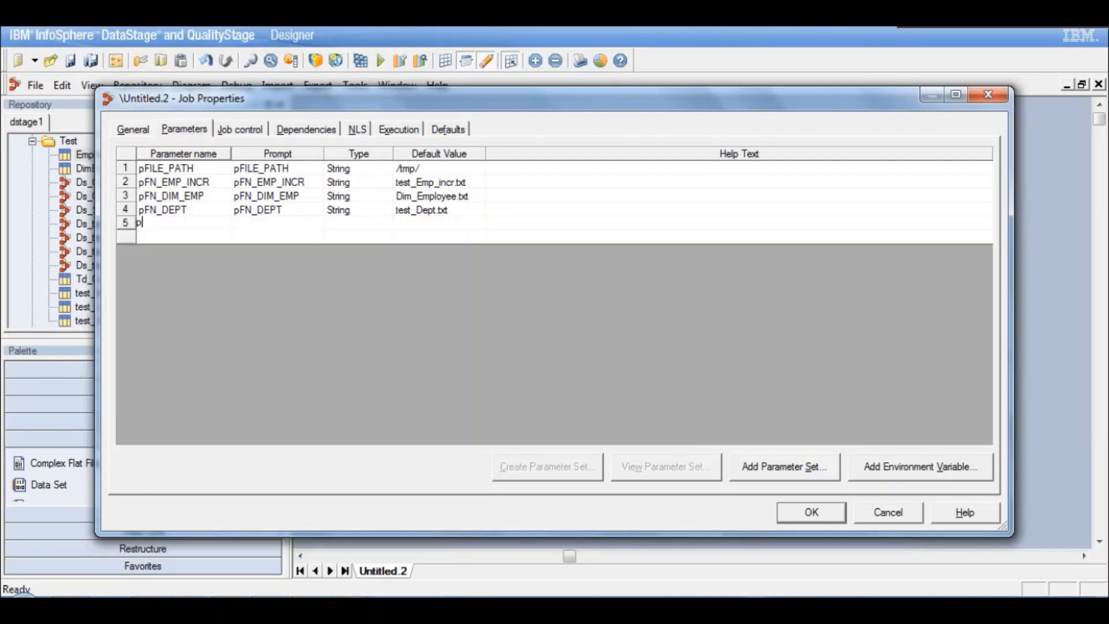
type("DS_EMP_upd")
key("BackSpace")
key("BackSpace")
key("BackSpace")
type("UPD")
key("Return")
type("pDS_EMP_INS")
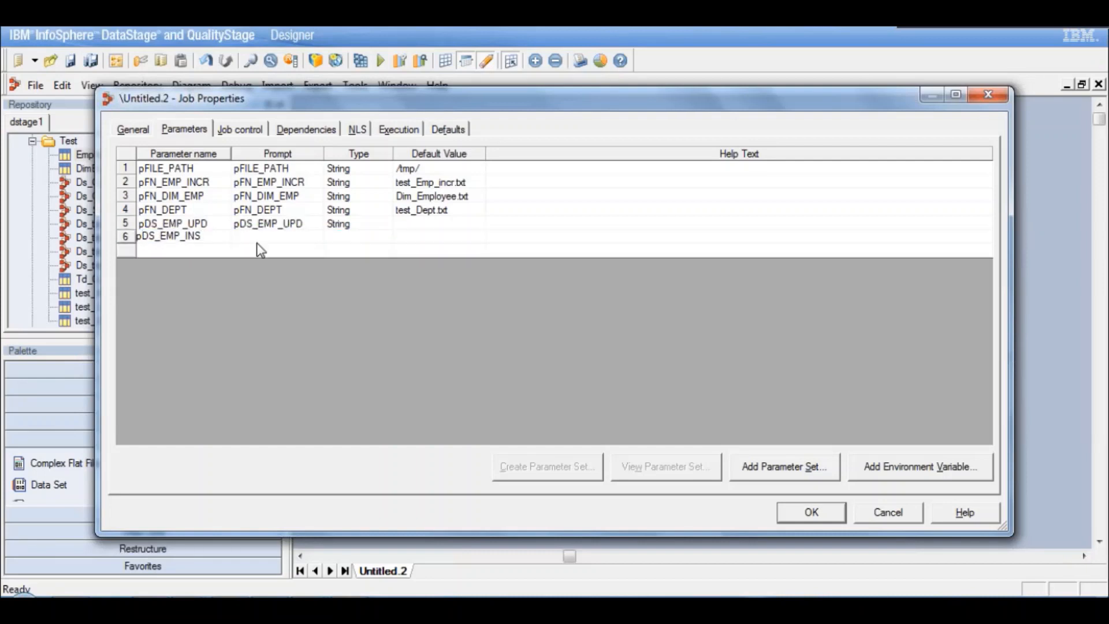
left_click(260, 248)
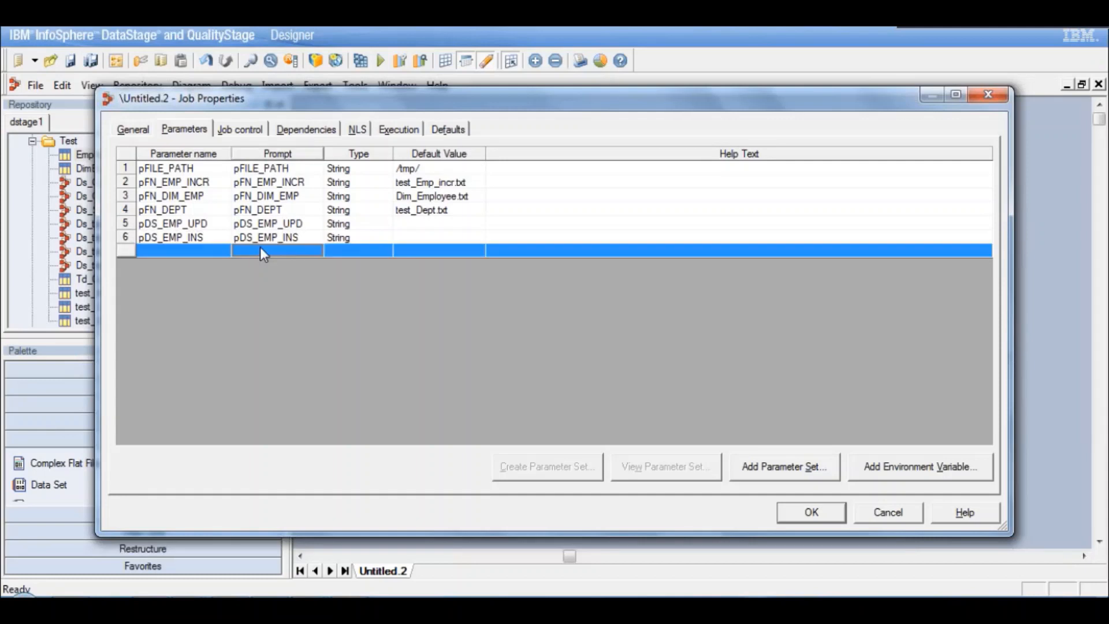
Set the default value of both pDS_EMP_UPD and pDS_EMP_INS to Ds_Emp_ins.ds and save the job properties
left_click(434, 224)
type("Ds_")
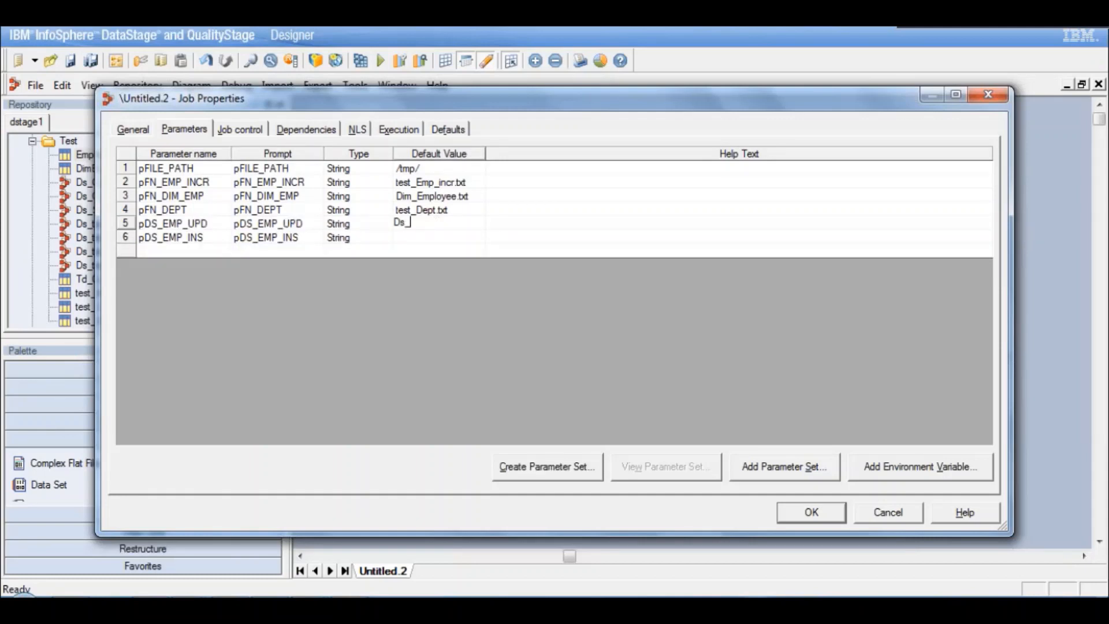
type("Emp_ins.ds")
left_click(433, 238)
type("Ds_")
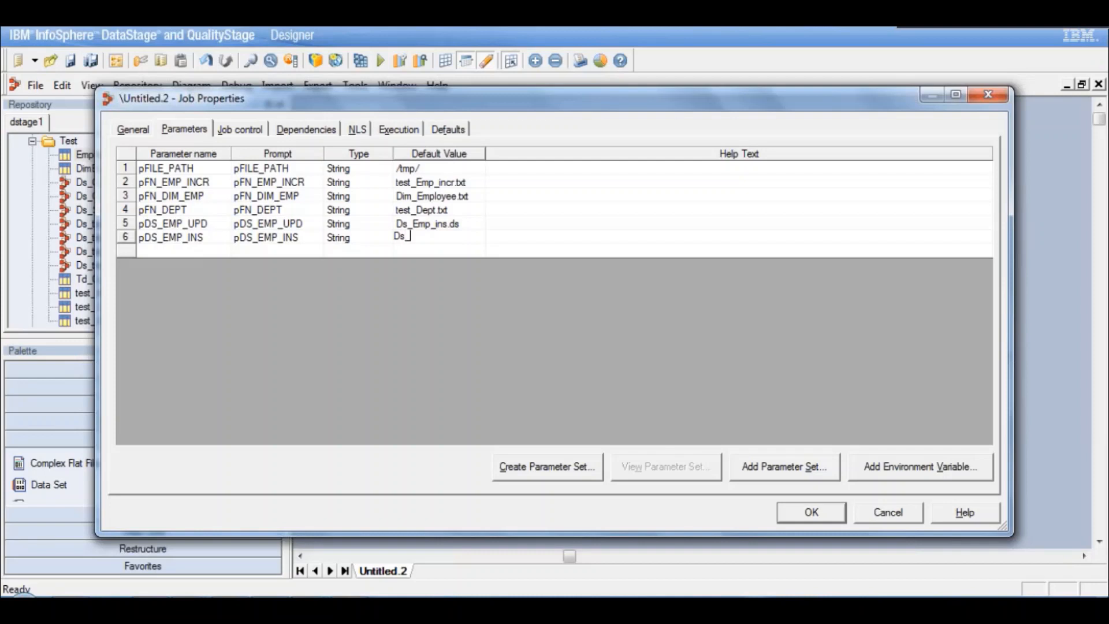
type("Emp_ins.ds")
left_click(453, 249)
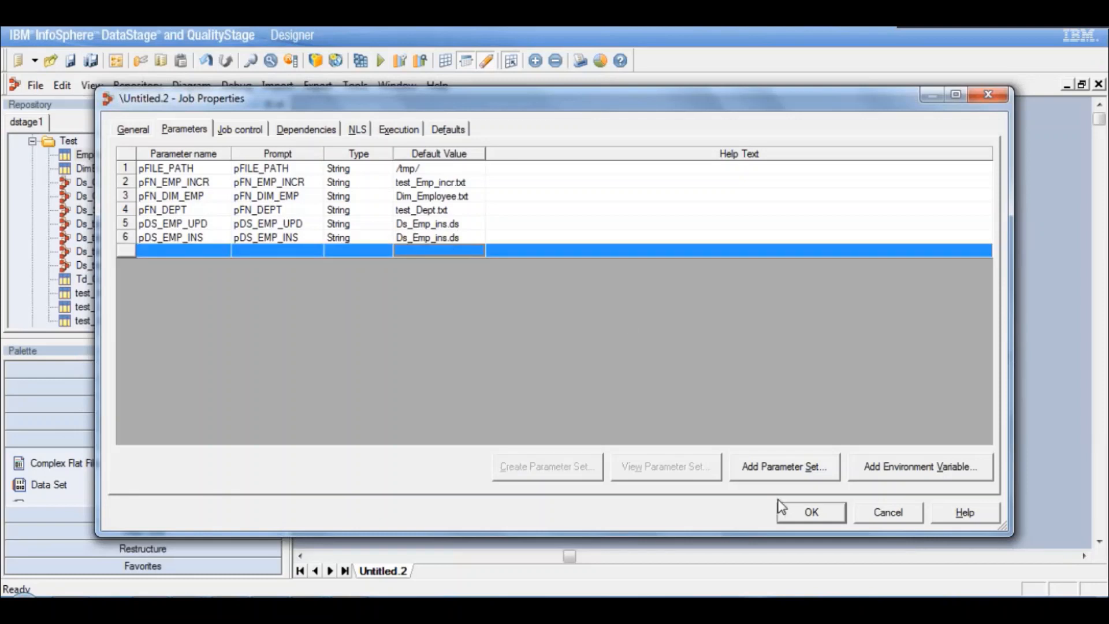
left_click(834, 520)
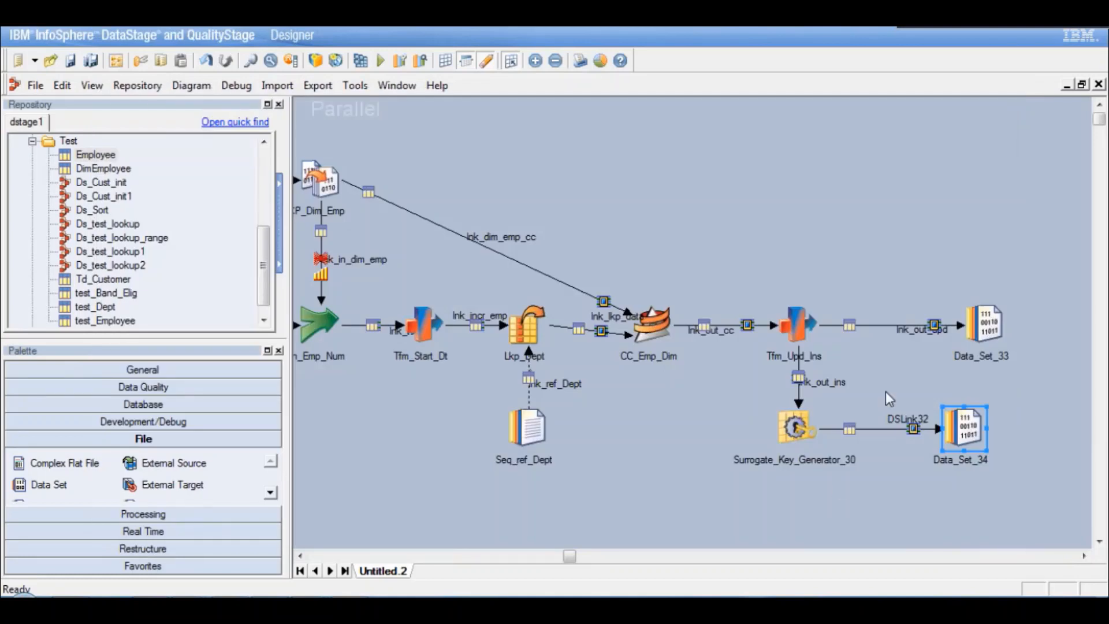
Rename the link from the surrogate key generator to Data_Set_34 as lnk_out_ins_ds
left_click(905, 427)
right_click(904, 428)
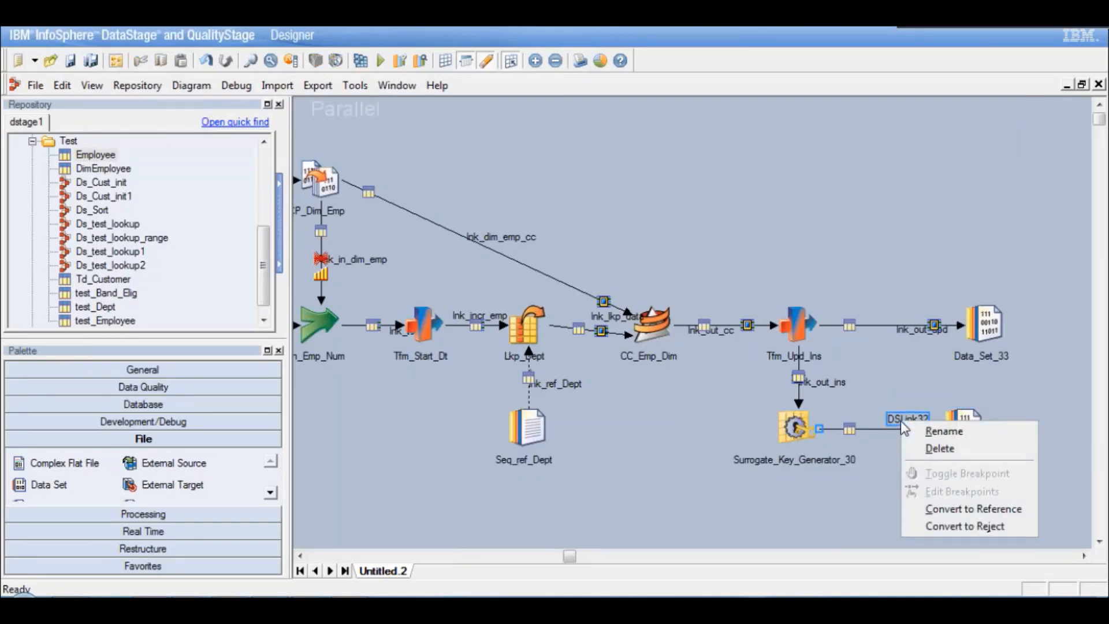
left_click(932, 432)
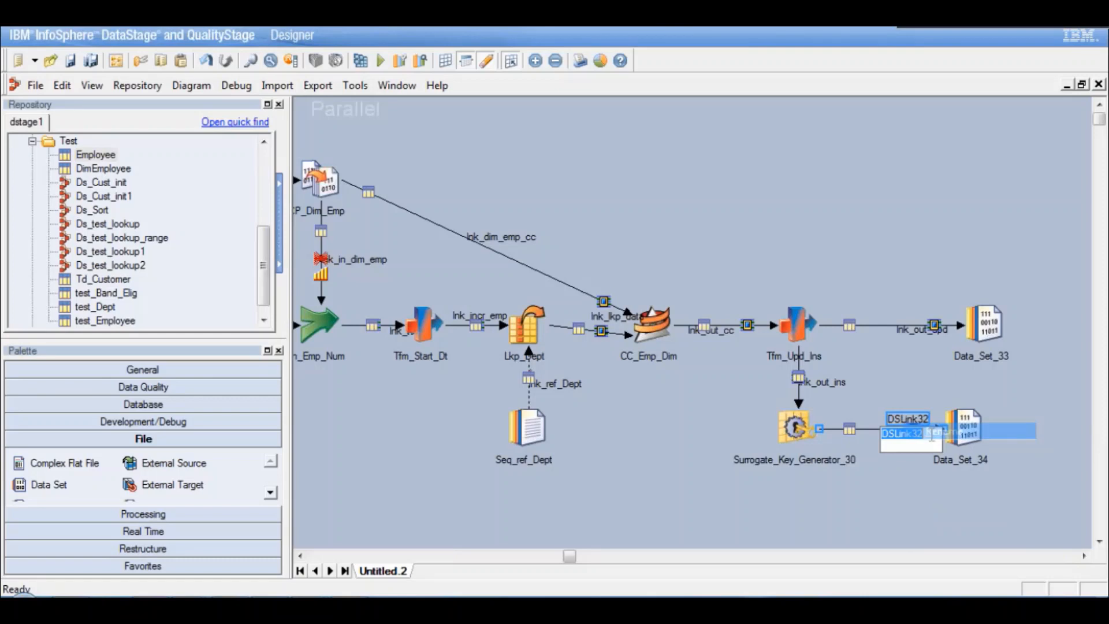
type("lnk_ou")
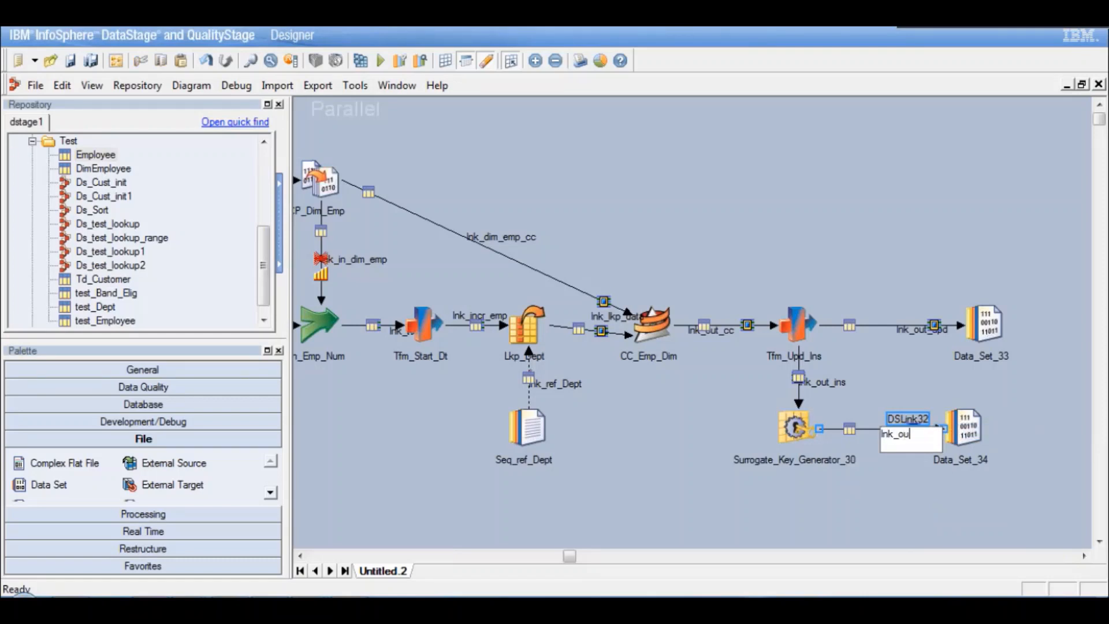
type("t_ins_ds")
key("Return")
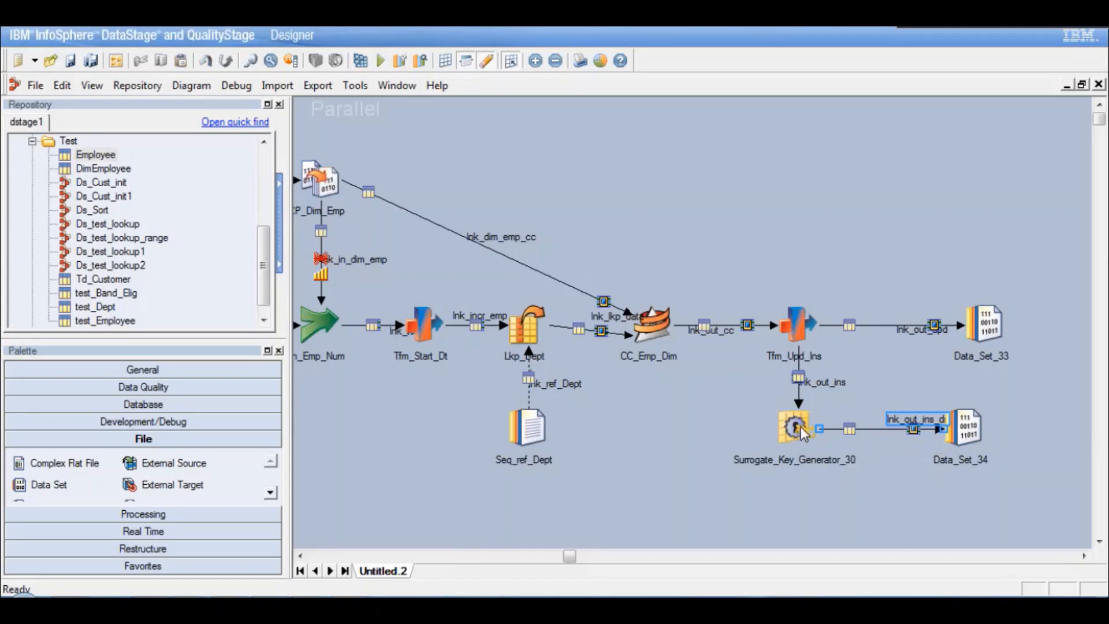
Rename the Surrogate_Key_Generator_30 stage as SK_EMP_ID
left_click(800, 428)
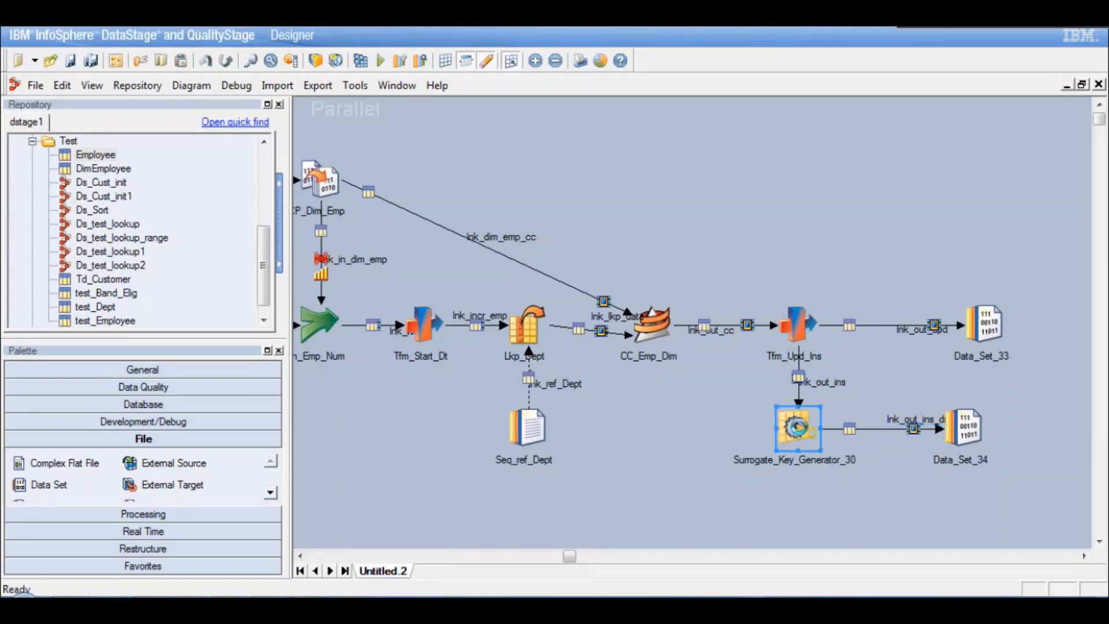
double_click(799, 426)
type("SK")
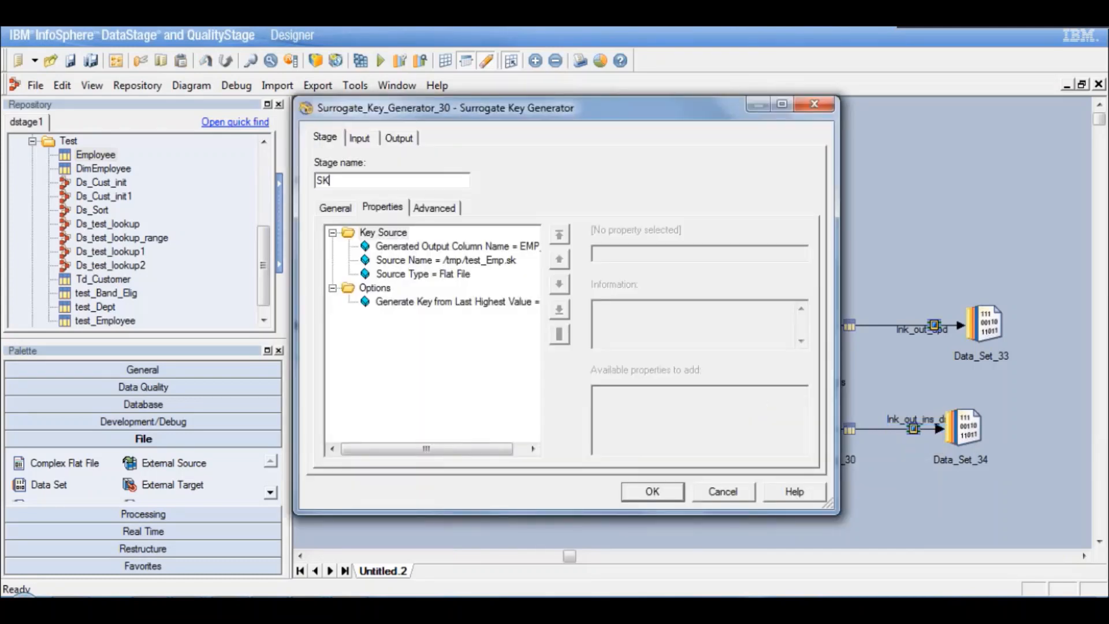
type("_EMP_ID")
left_click(664, 495)
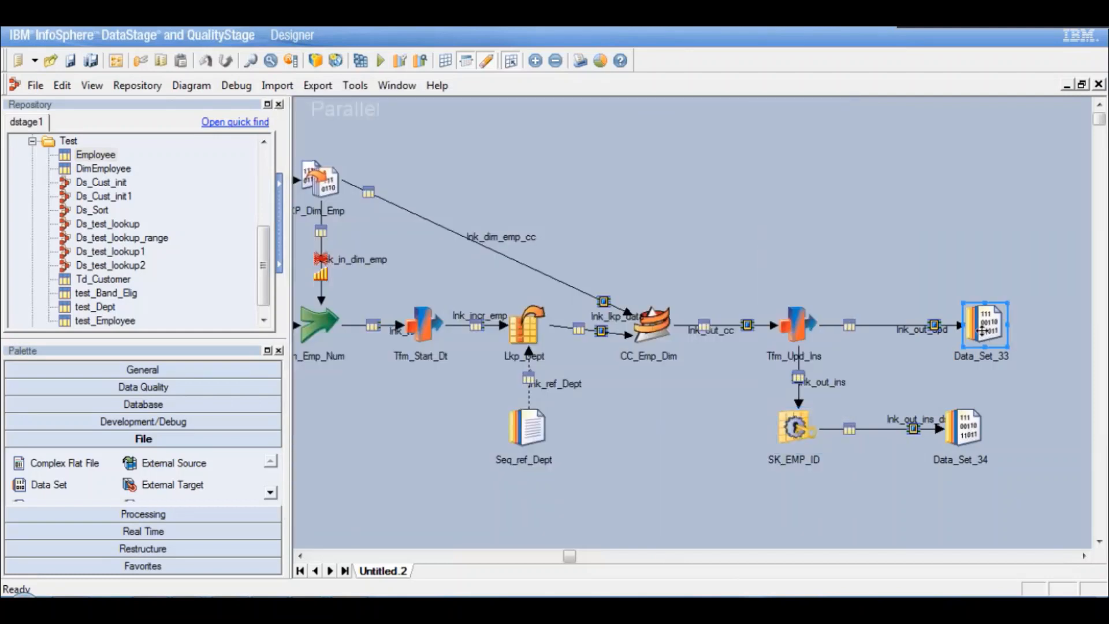
Rename the Data_Set_33 stage as DS_out_Emp_upd
right_click(982, 330)
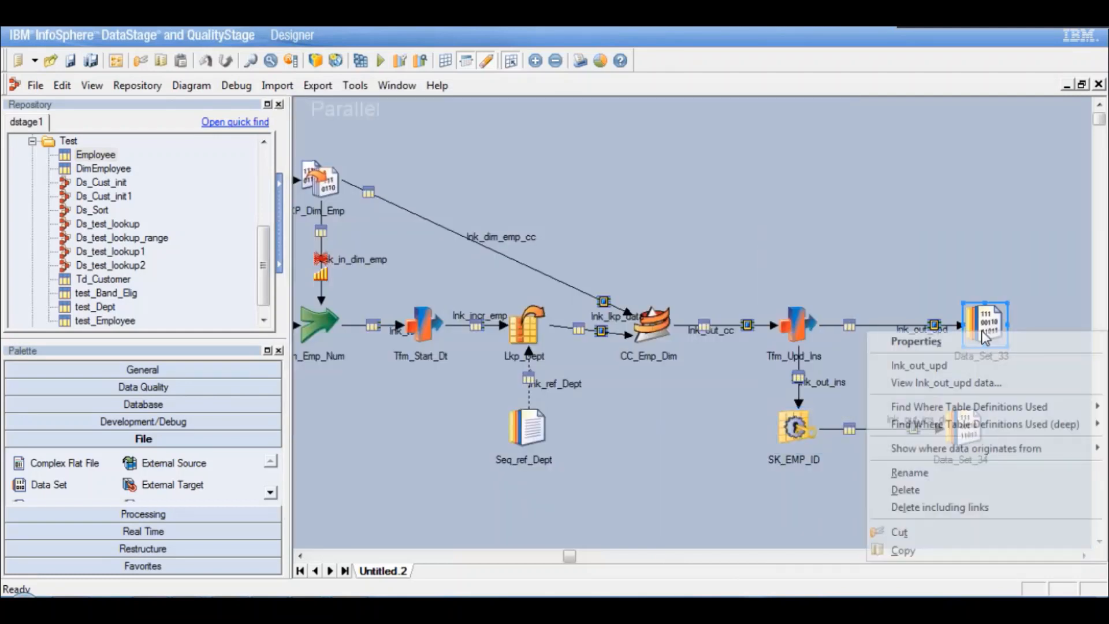
left_click(911, 473)
type("DS")
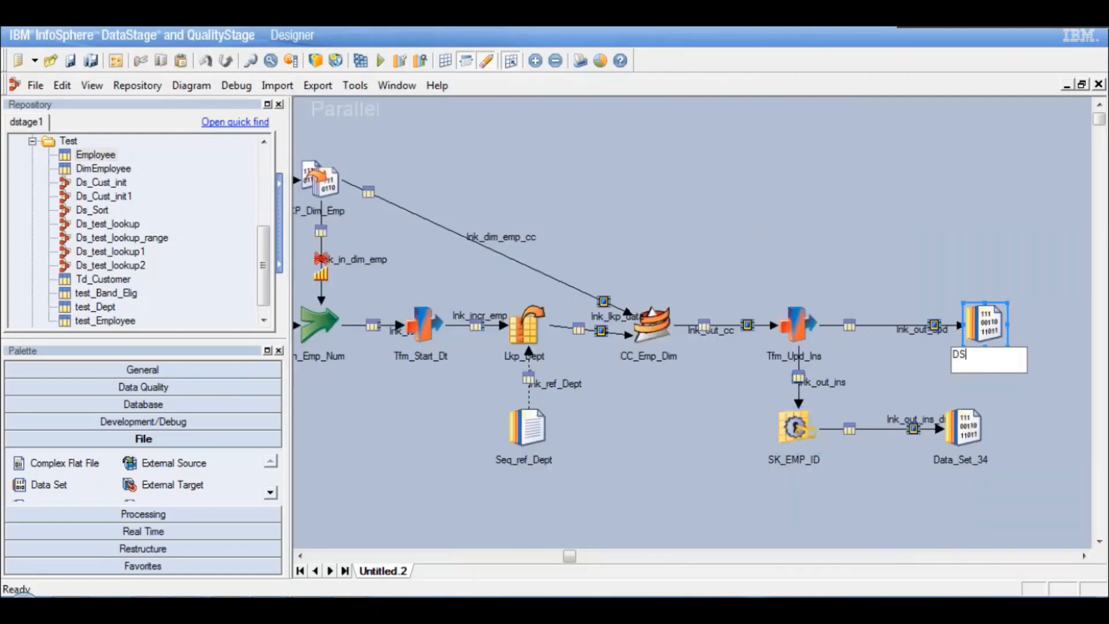
type("_out_Emp_upd")
key("Return")
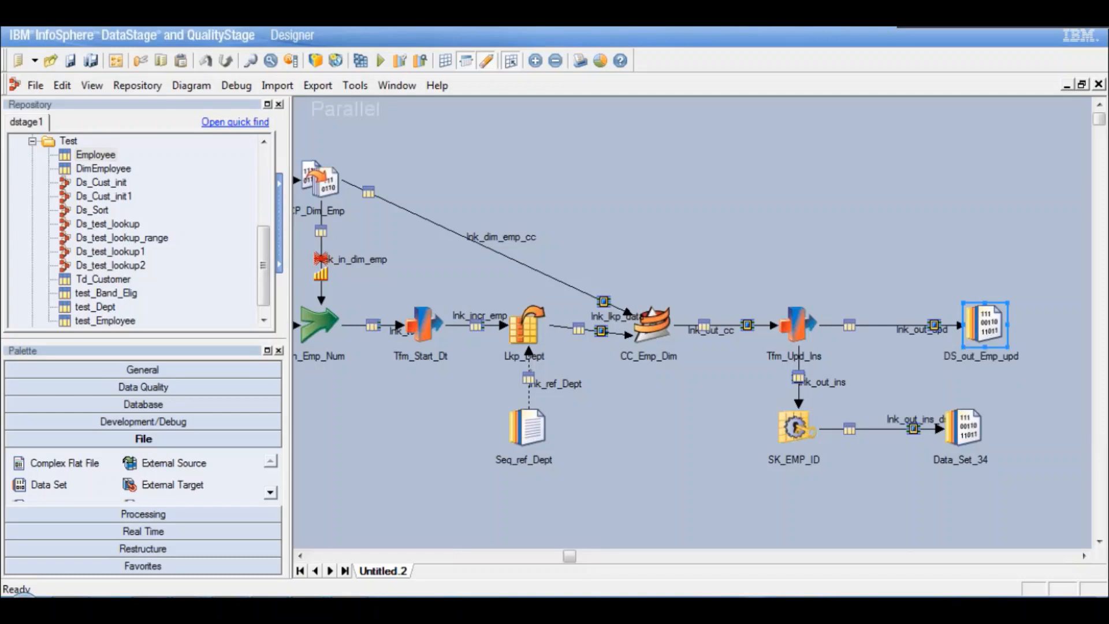
Open the Data_Set_34 stage and change its stage name to DS_out_Emp_ins
left_click(959, 431)
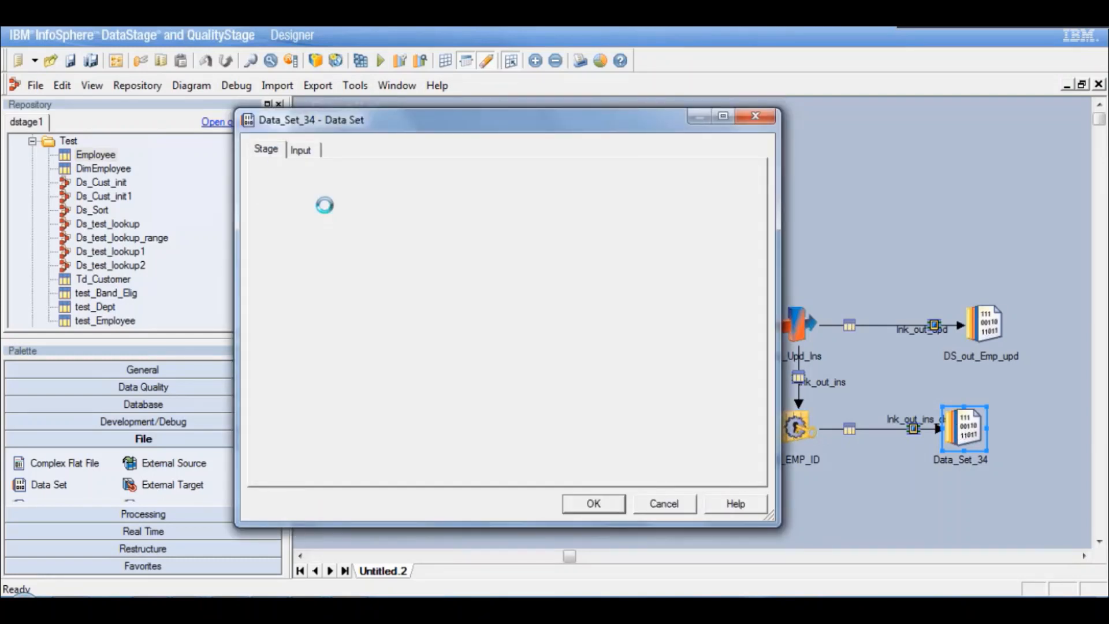
left_click_drag(317, 192, 265, 193)
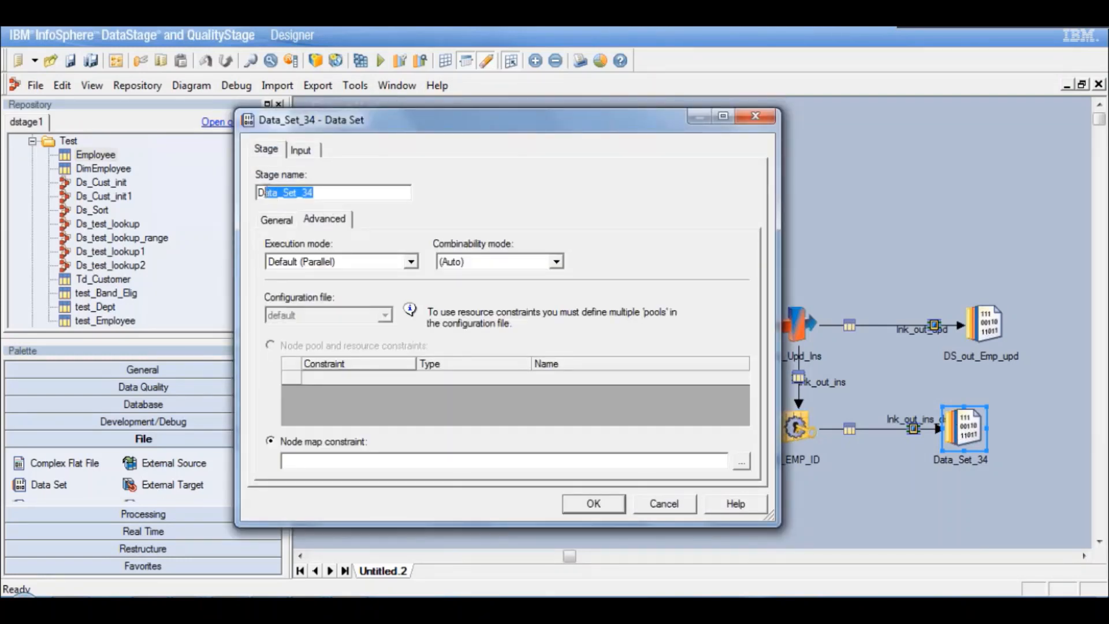
type("s")
key("BackSpace")
type("S_")
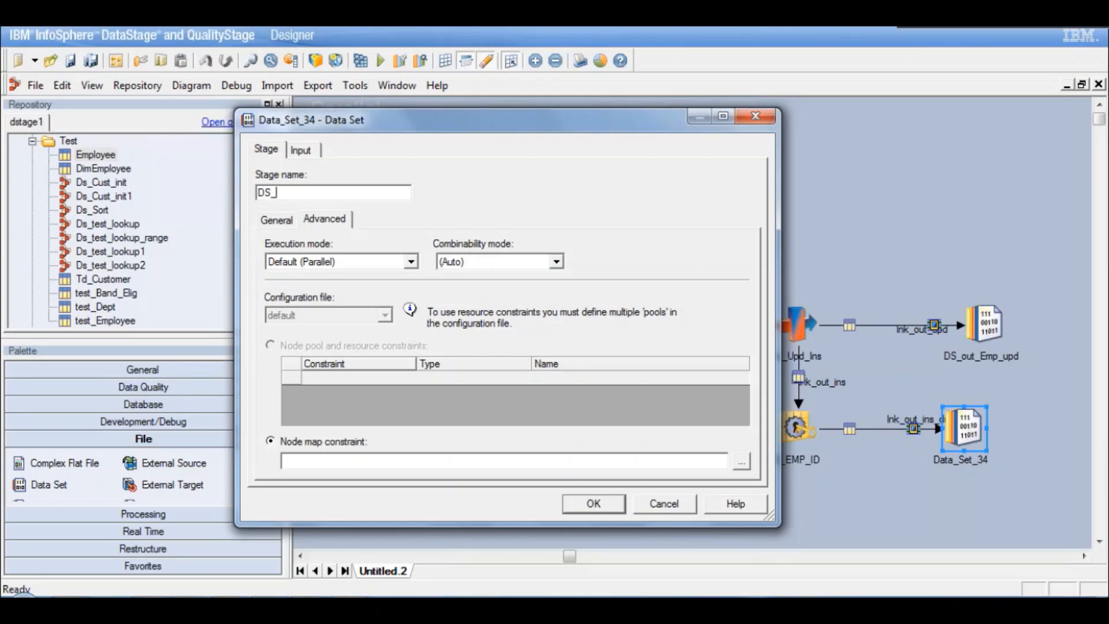
type("out_Emp_ins")
Set the insert data set's target file to the job parameters #pFILE_PATH##pDS_EMP_INS# and save the stage
left_click(298, 151)
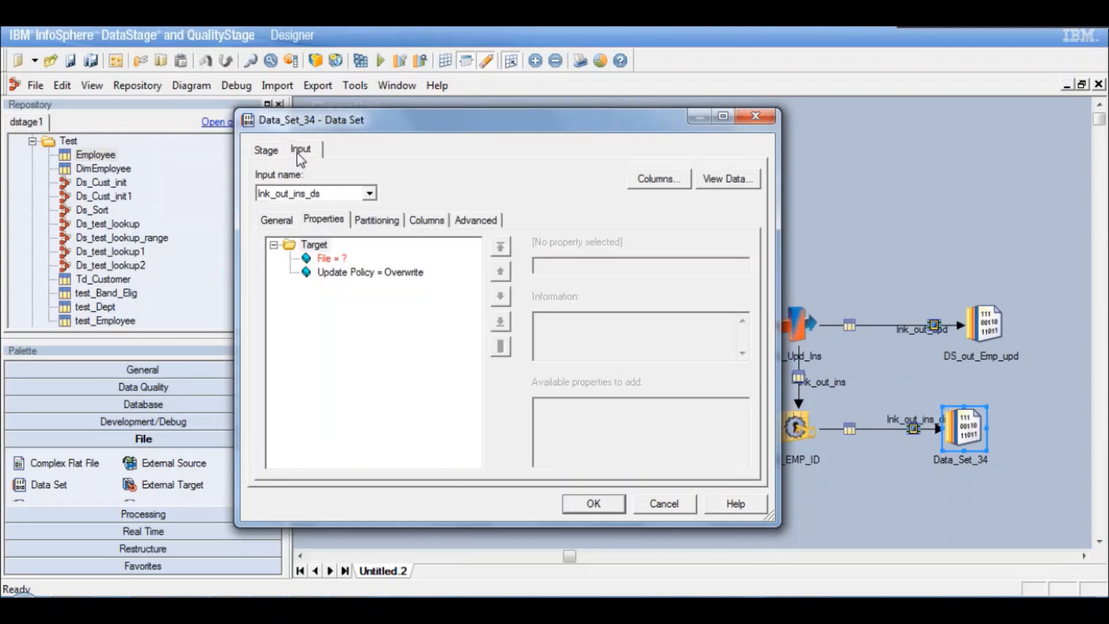
left_click(327, 258)
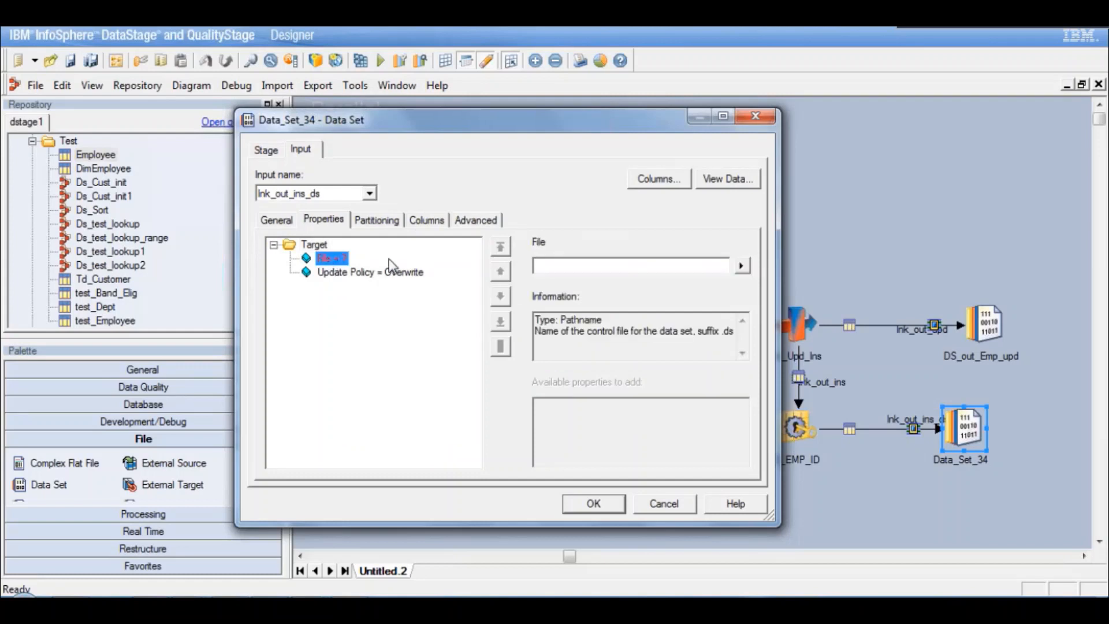
left_click(741, 265)
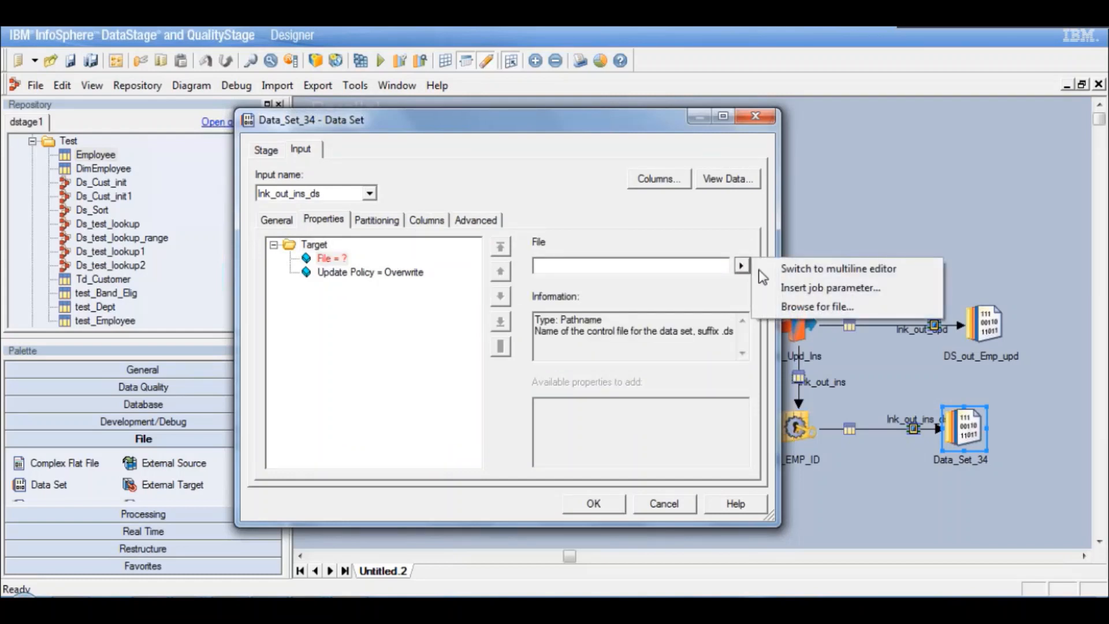
left_click(801, 289)
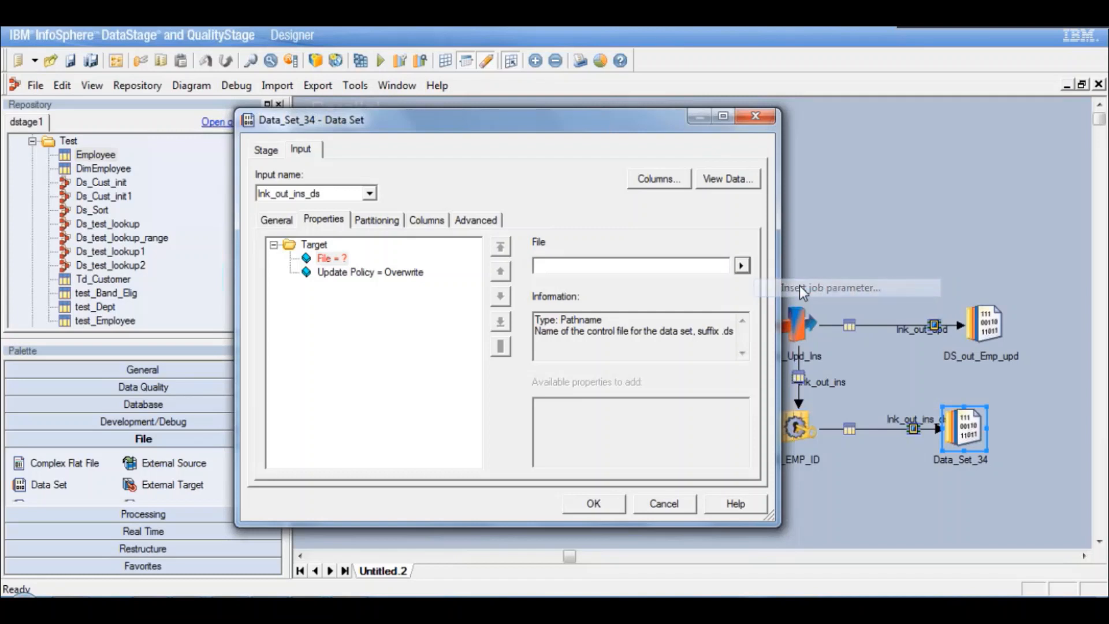
left_click(712, 266)
left_click(741, 265)
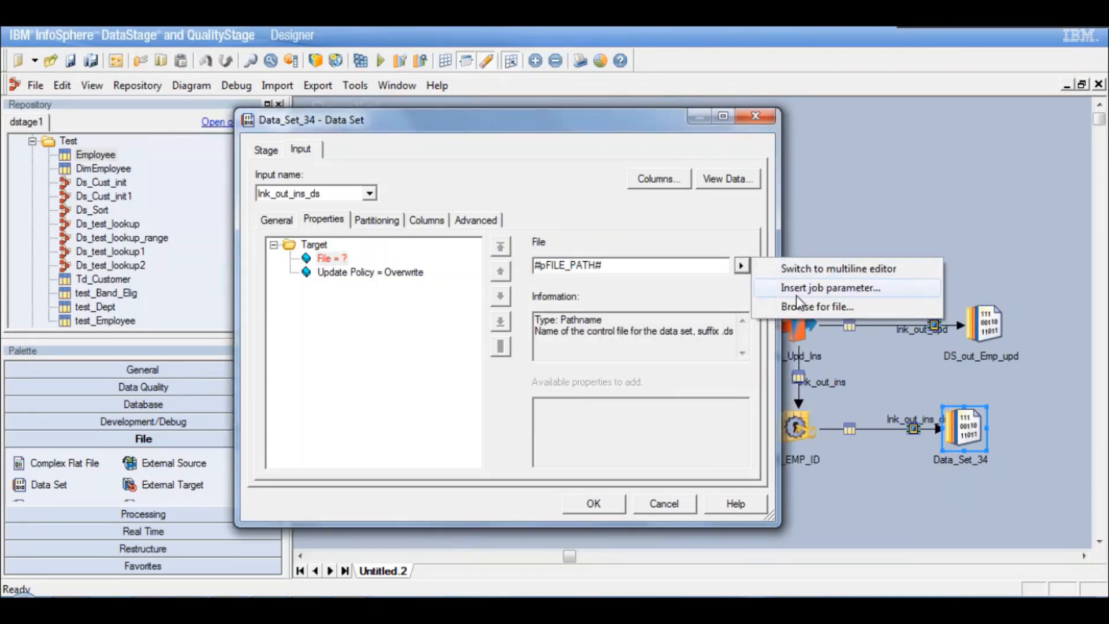
left_click(796, 289)
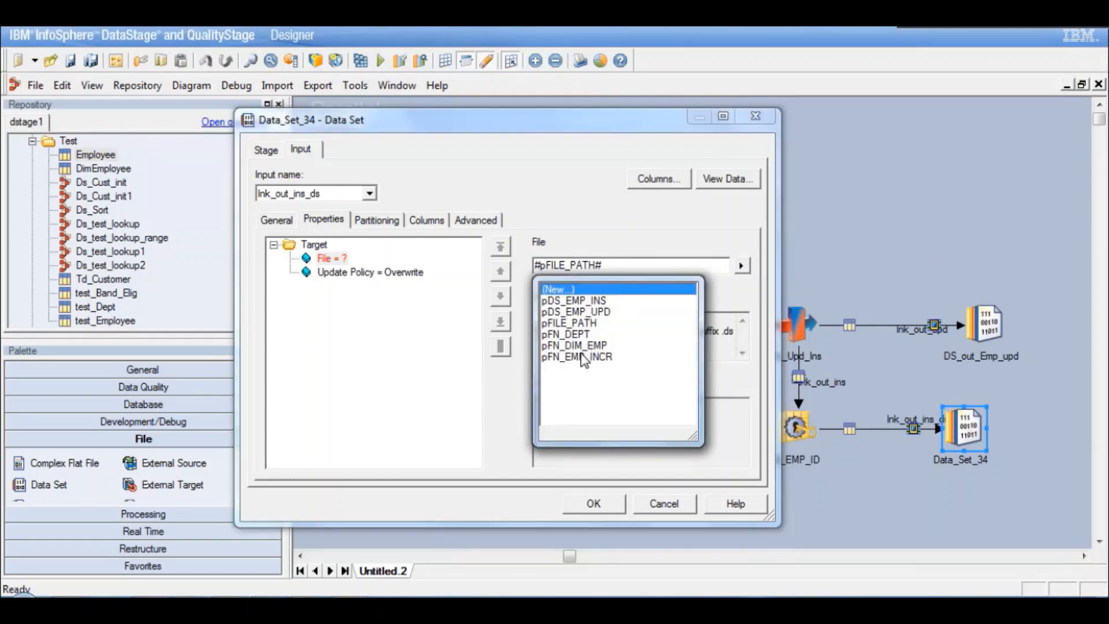
double_click(581, 301)
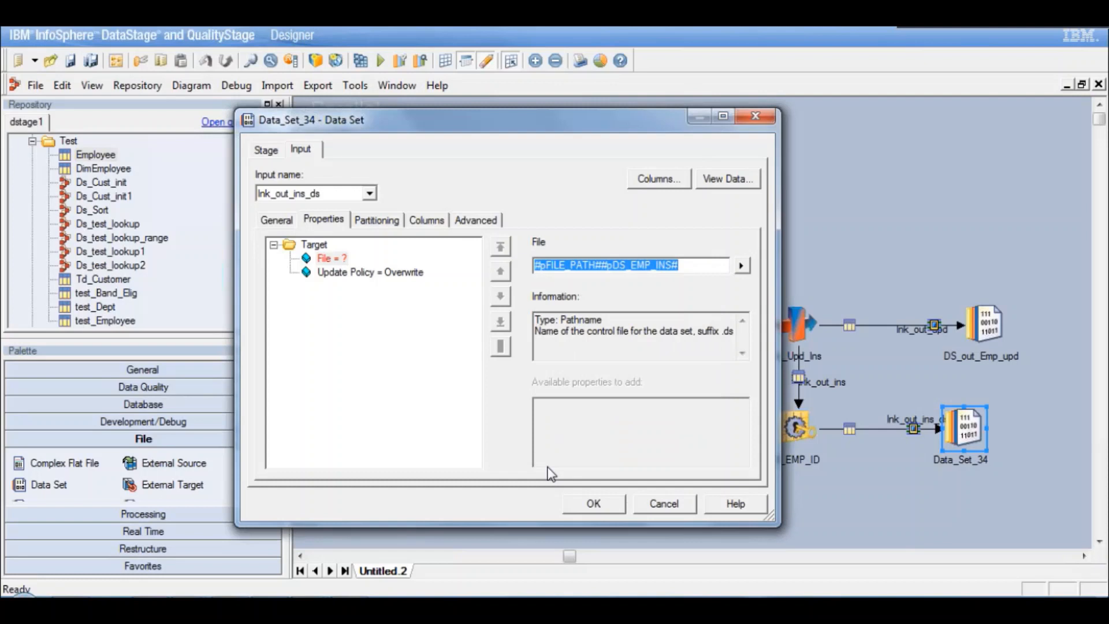
left_click(595, 503)
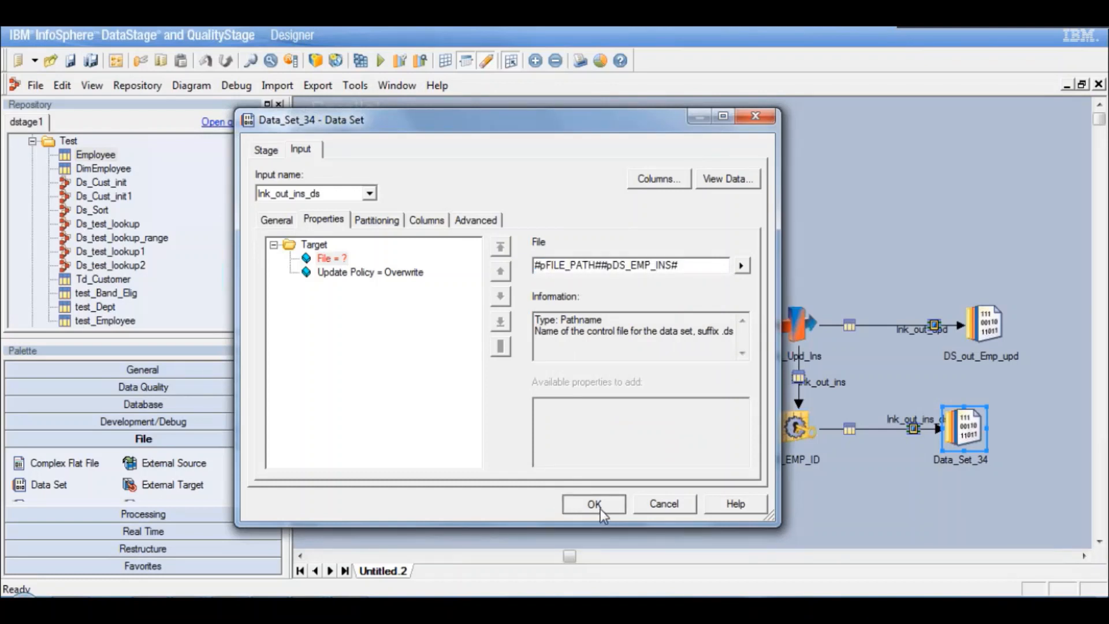
Set the DS_out_Emp_upd stage's target file to the job parameters #pFILE_PATH##pDS_EMP_UPD# and save the stage
left_click(986, 330)
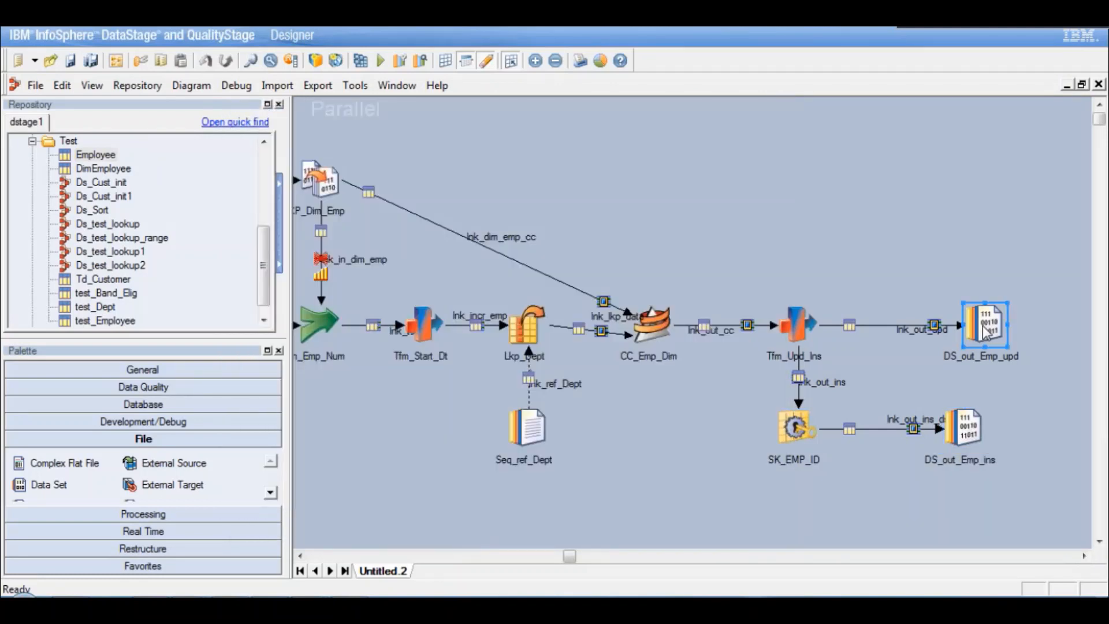
double_click(985, 330)
left_click(743, 267)
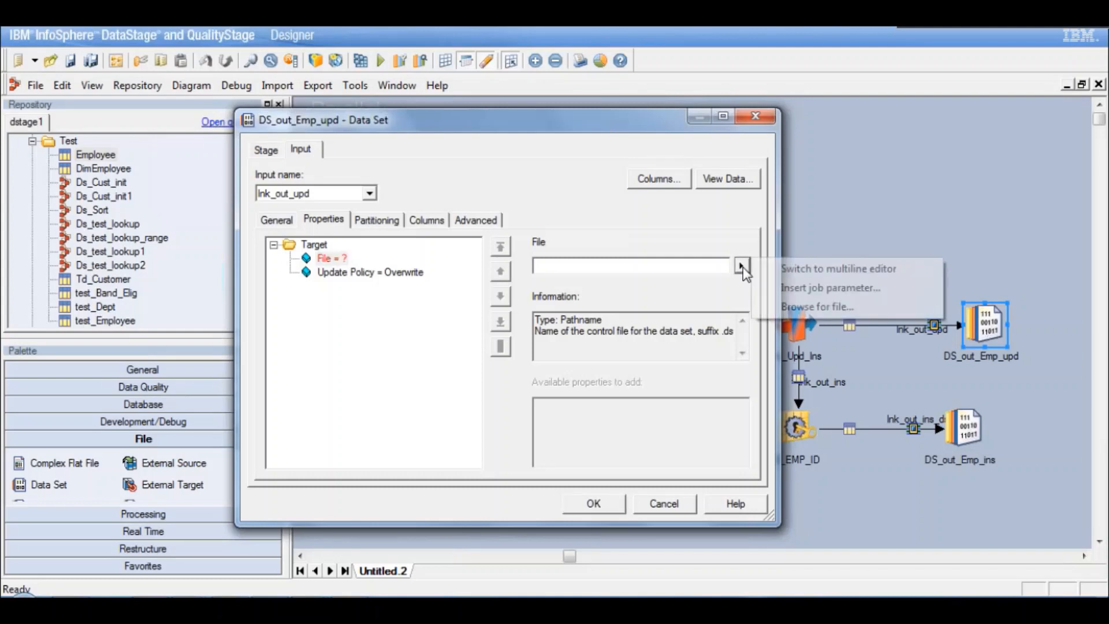
left_click(806, 288)
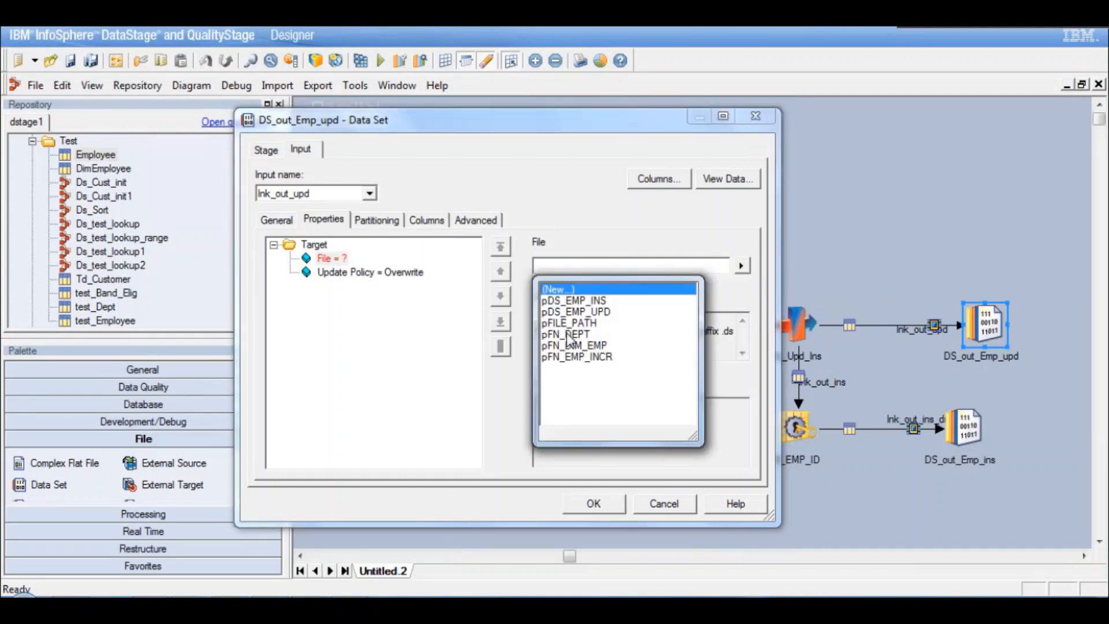
left_click(567, 323)
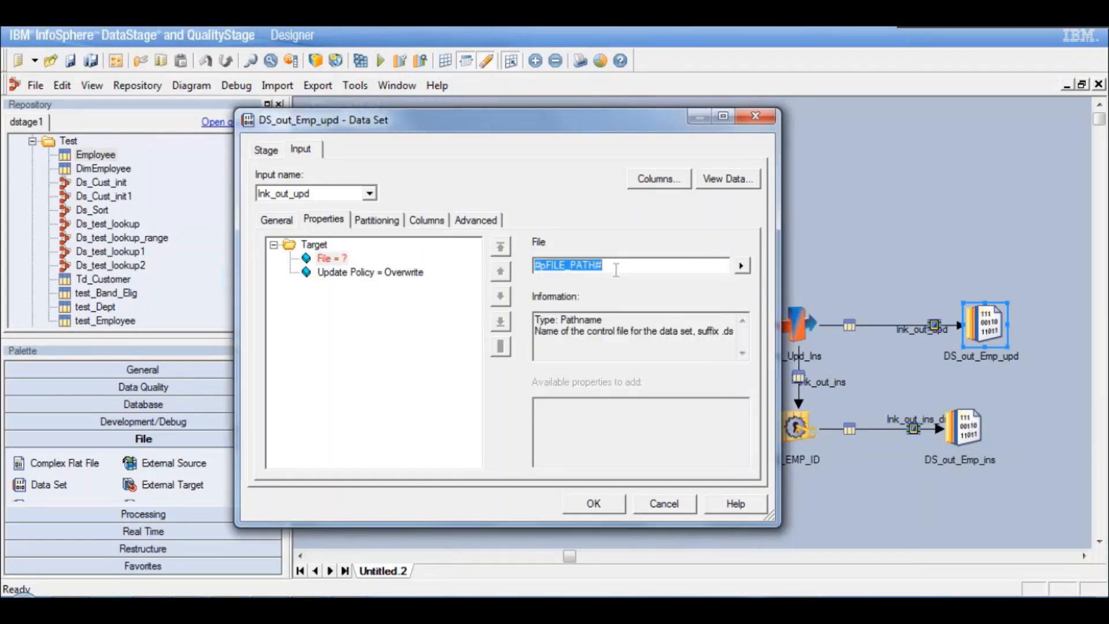
left_click(616, 270)
left_click(741, 266)
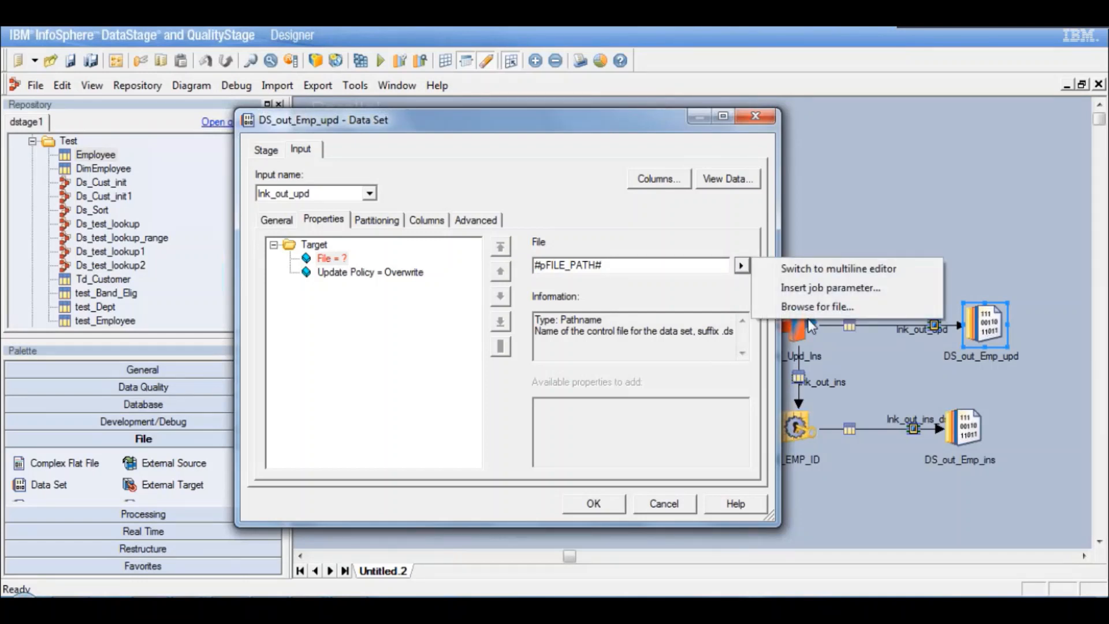
left_click(815, 293)
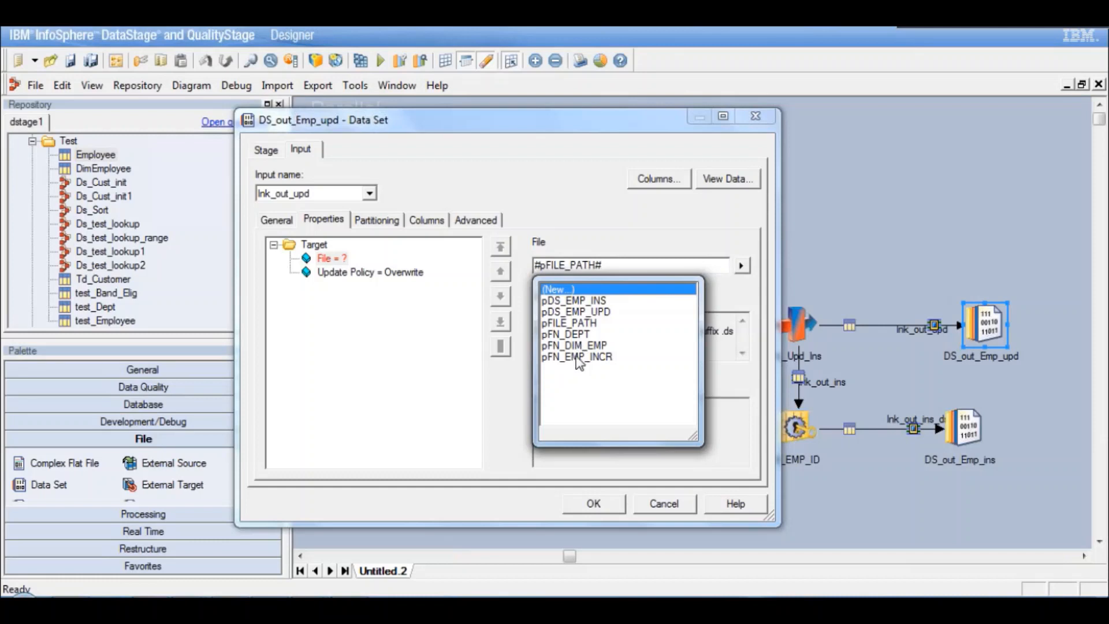
double_click(578, 314)
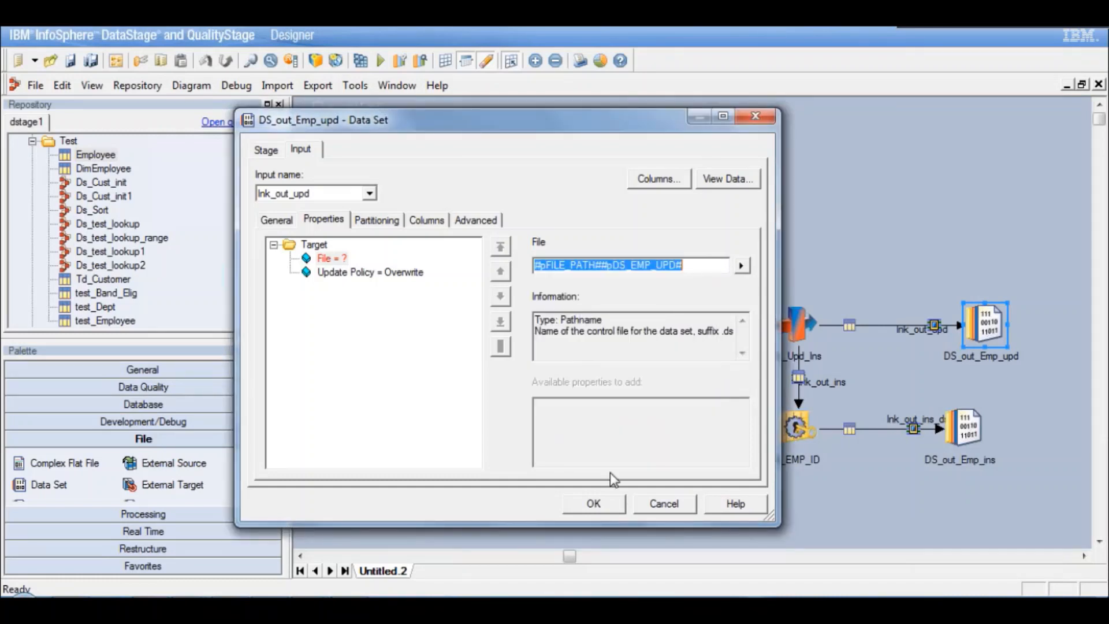
left_click(606, 510)
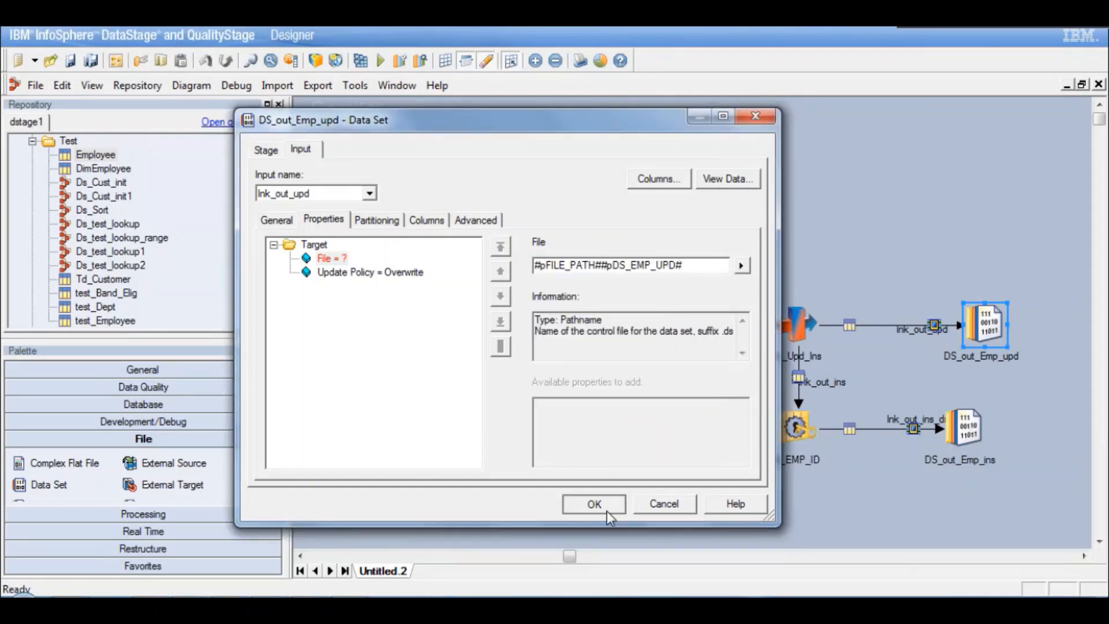